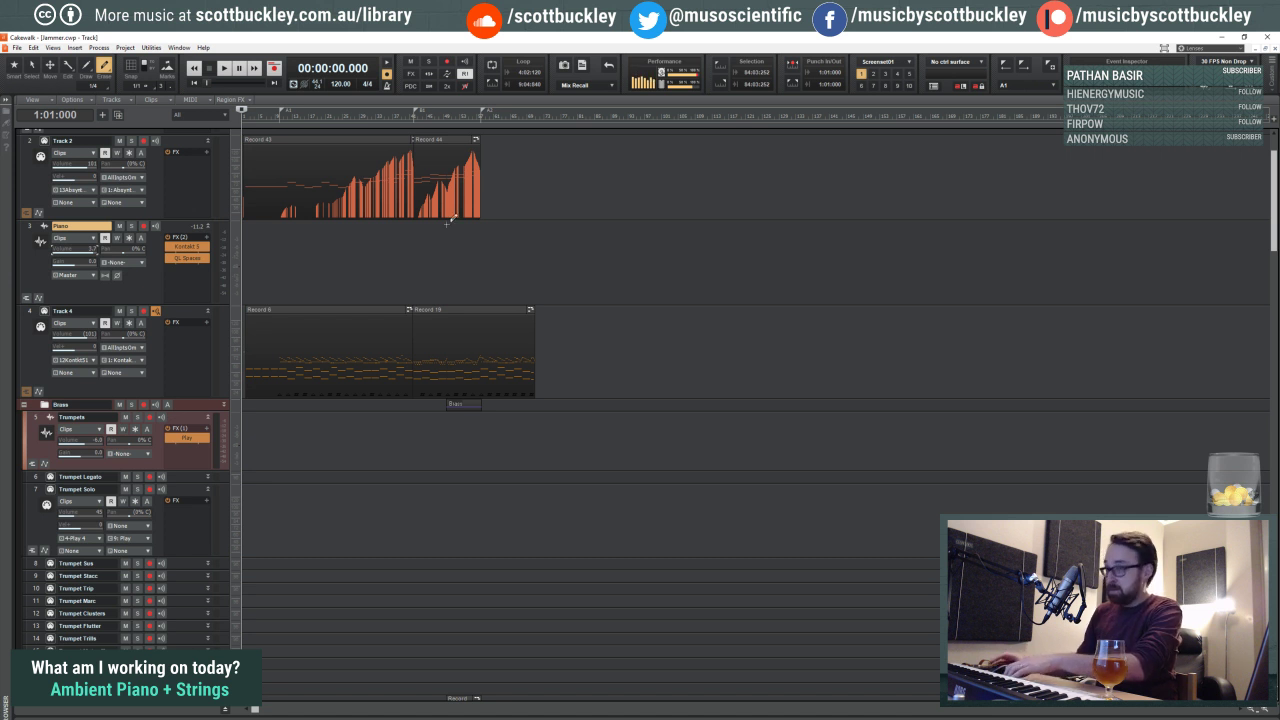
Step: Activate the Smart editing tool for the track view
{"action": "scroll", "coordinate": [452, 222], "scroll_direction": "up", "scroll_amount": 1}
{"action": "left_click", "coordinate": [14, 65]}
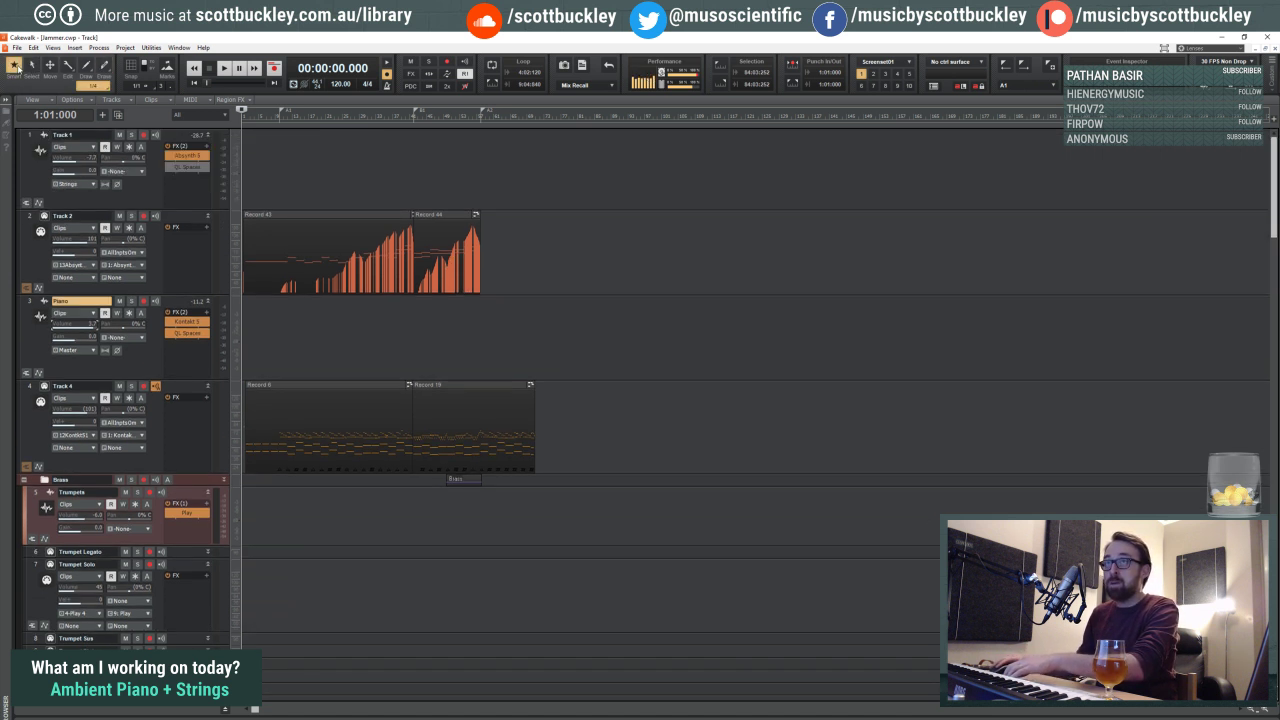
{"action": "scroll", "coordinate": [284, 155], "scroll_direction": "down", "scroll_amount": 1}
{"action": "scroll", "coordinate": [391, 189], "scroll_direction": "up", "scroll_amount": 1}
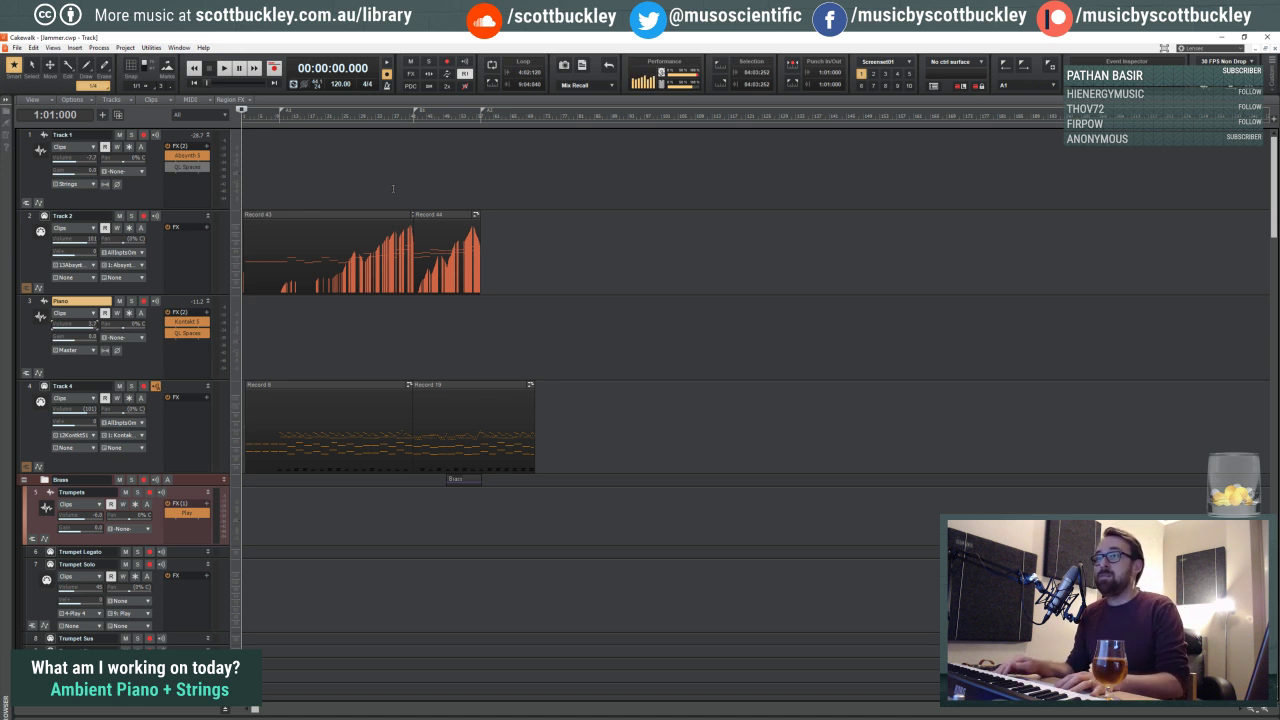
Step: Play the arrangement's opening from the start twice, surveying the piano, brass and percussion tracks, and stop playback
{"action": "key", "text": "space"}
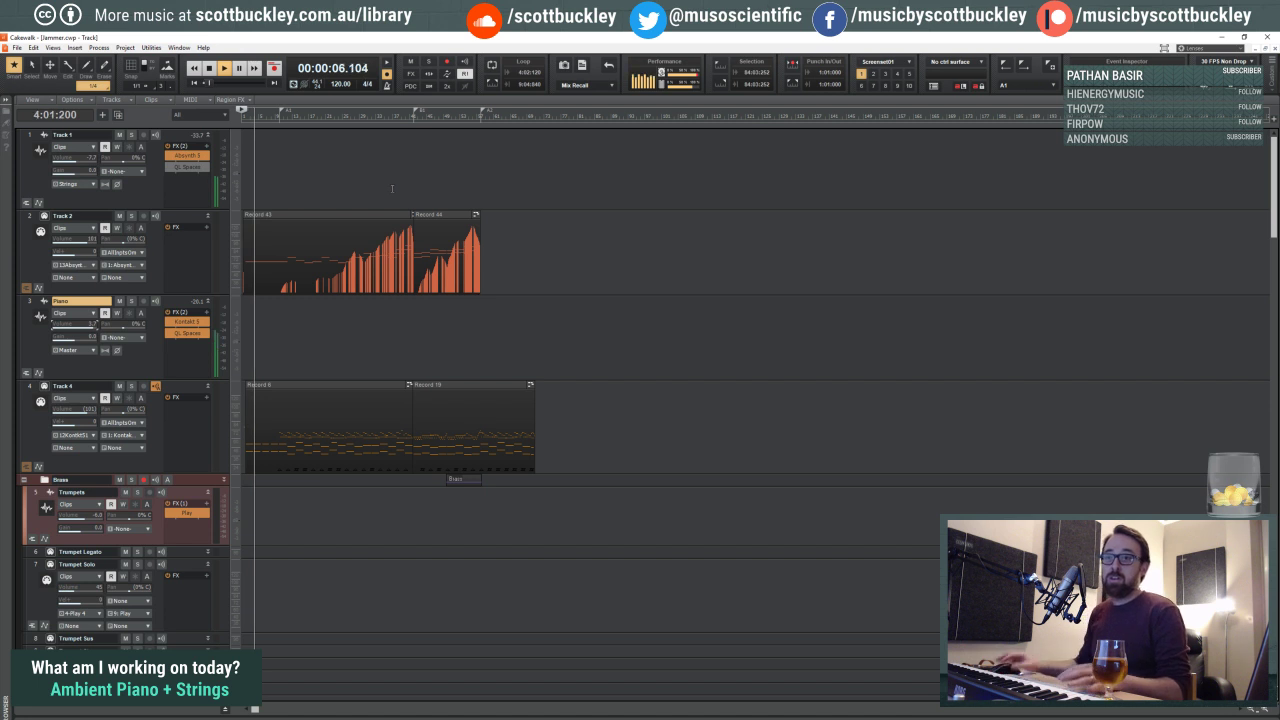
{"action": "scroll", "coordinate": [350, 245], "scroll_direction": "down", "scroll_amount": 1}
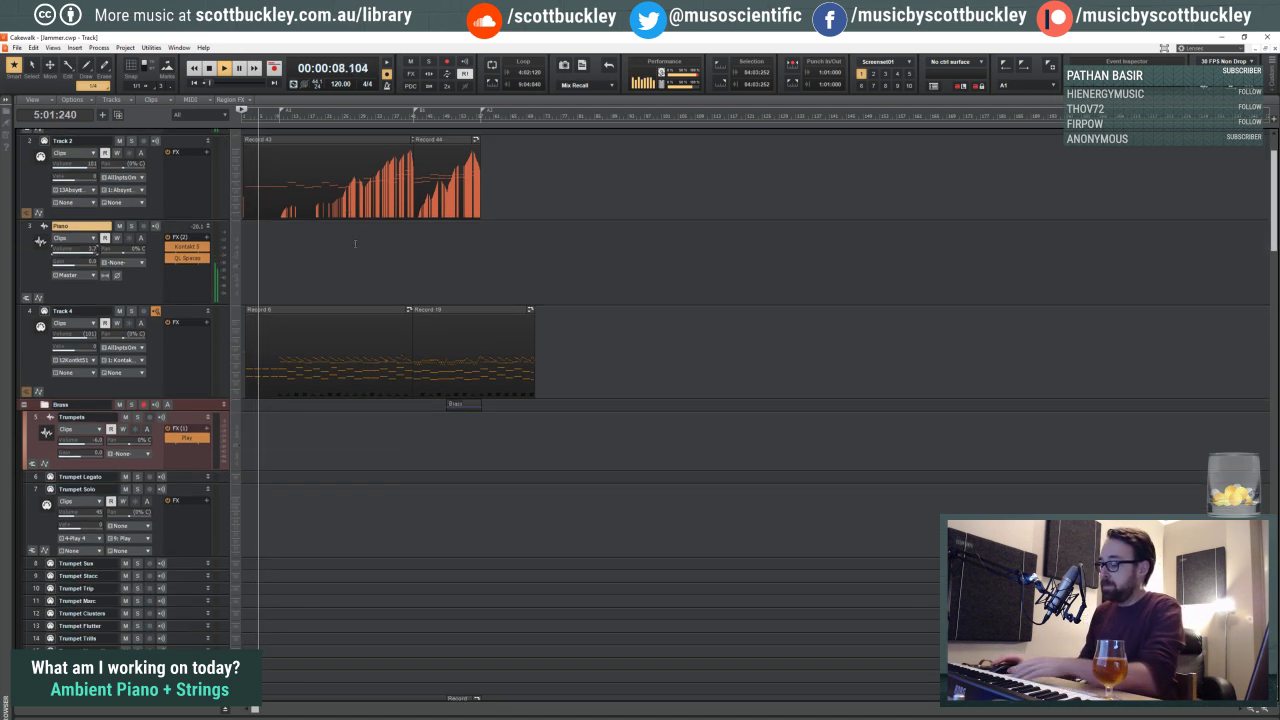
{"action": "scroll", "coordinate": [354, 243], "scroll_direction": "down", "scroll_amount": 1}
{"action": "scroll", "coordinate": [320, 238], "scroll_direction": "up", "scroll_amount": 2}
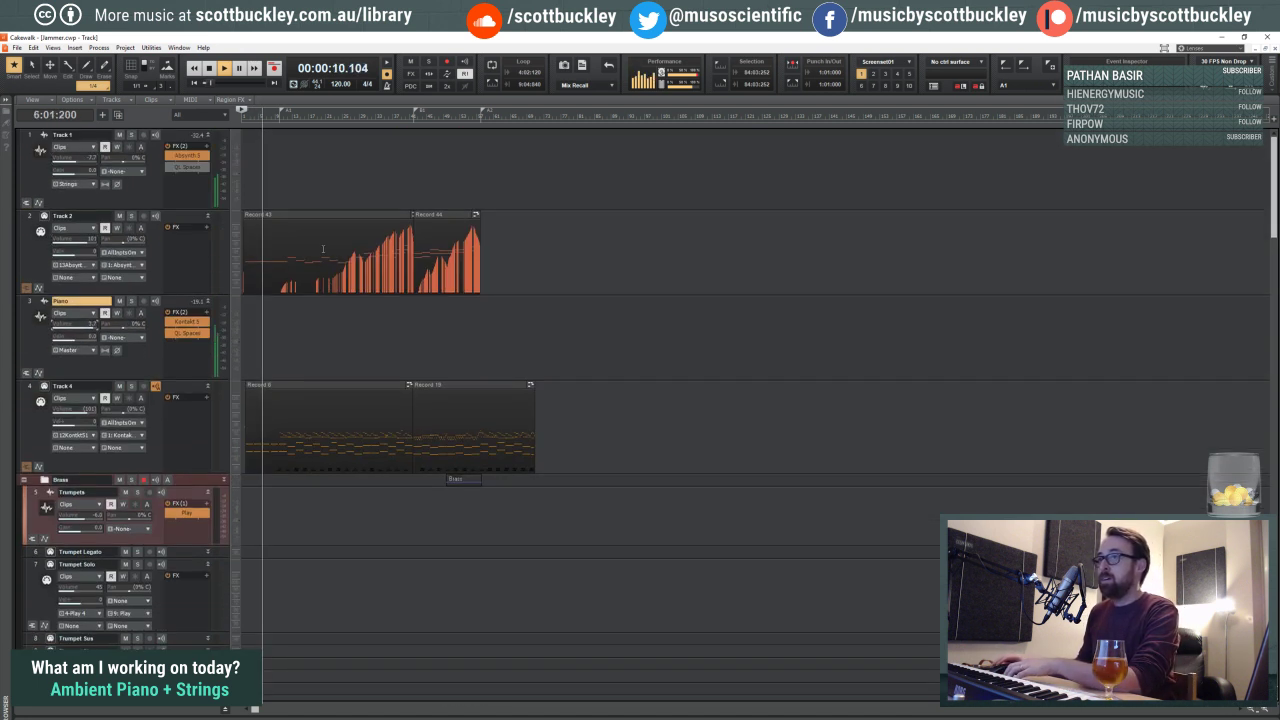
{"action": "scroll", "coordinate": [320, 238], "scroll_direction": "down", "scroll_amount": 15}
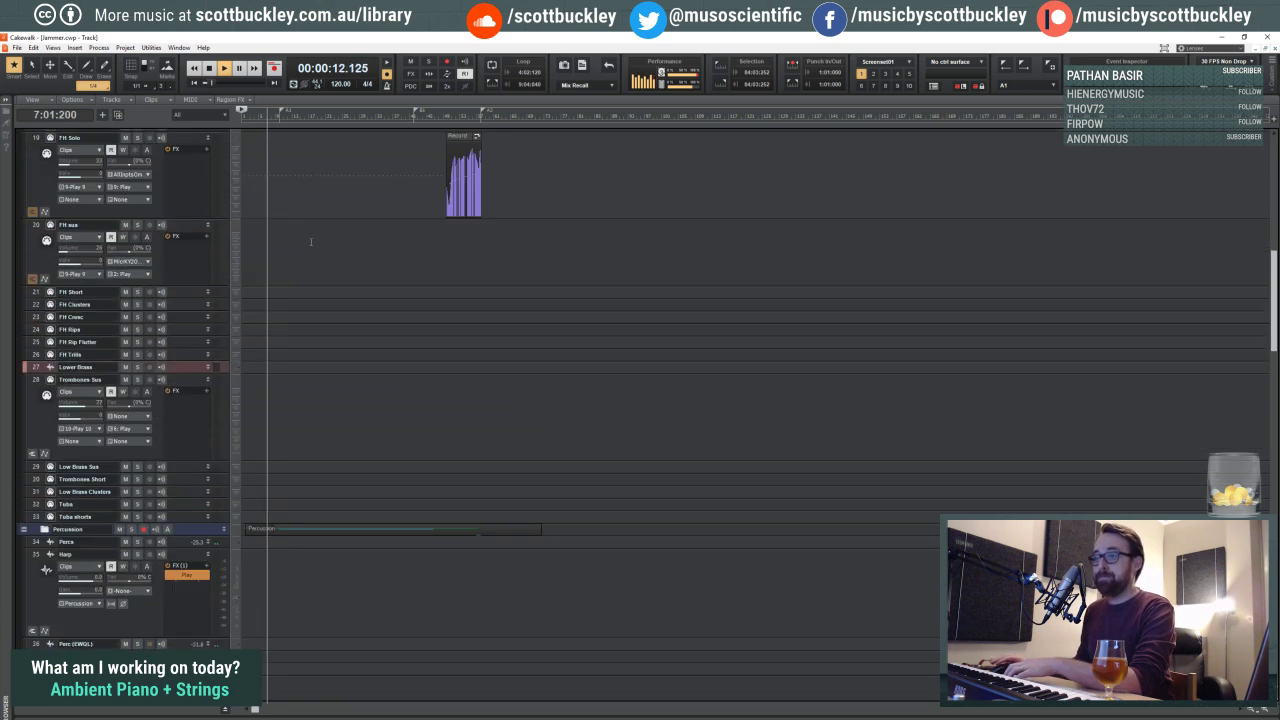
{"action": "scroll", "coordinate": [313, 241], "scroll_direction": "up", "scroll_amount": 15}
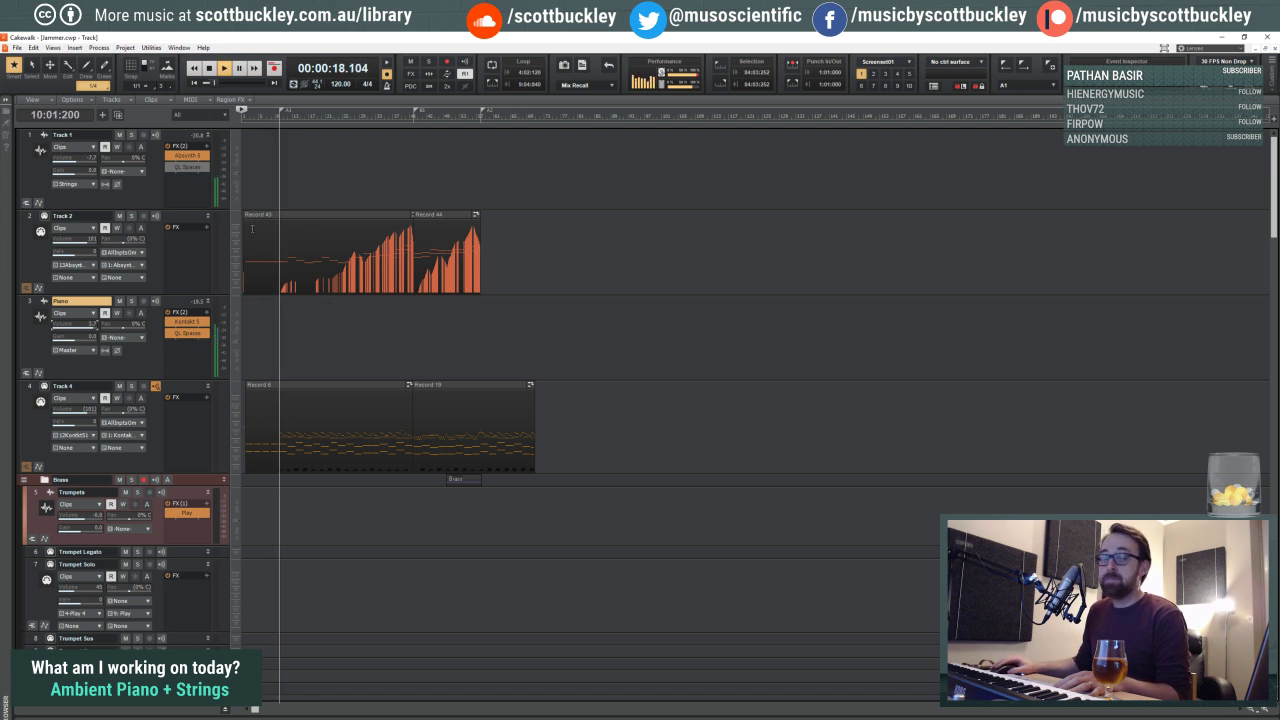
{"action": "key", "text": "space"}
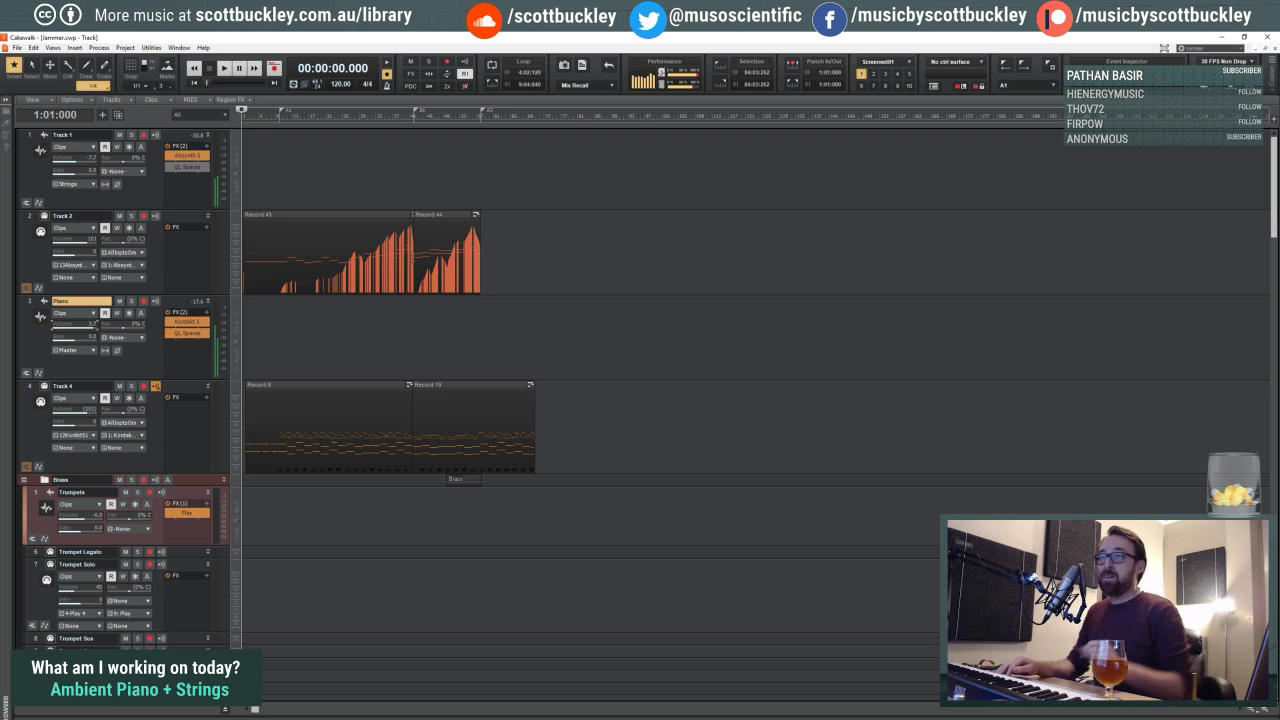
{"action": "key", "text": "space"}
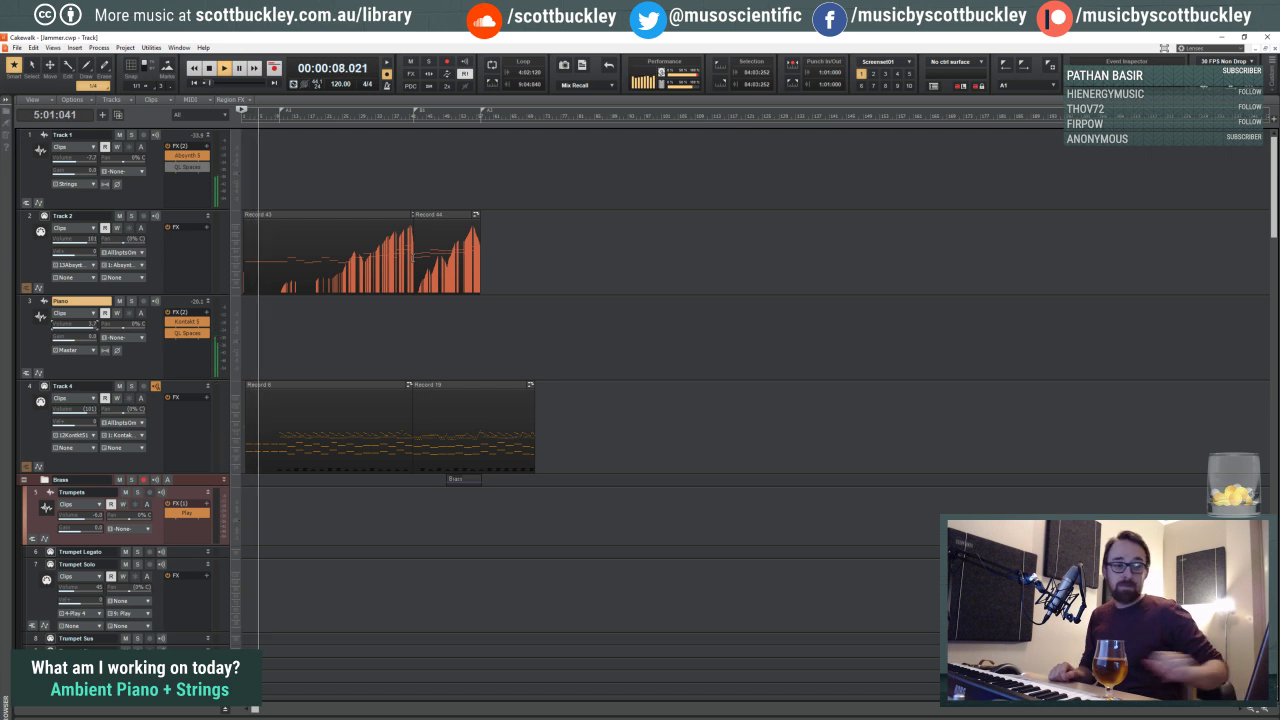
{"action": "key", "text": "space"}
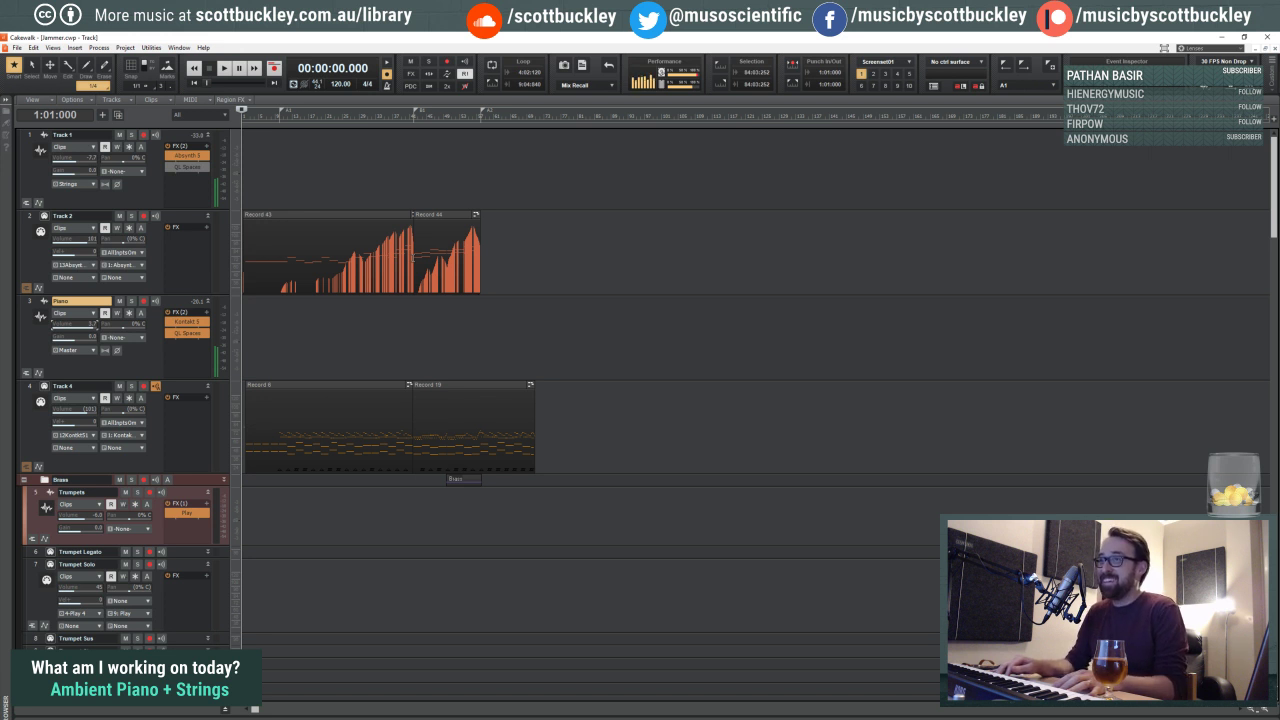
Step: Play the project from the start at a closer timeline zoom and examine the percussion and string tracks down to the basses
{"action": "key", "text": "space"}
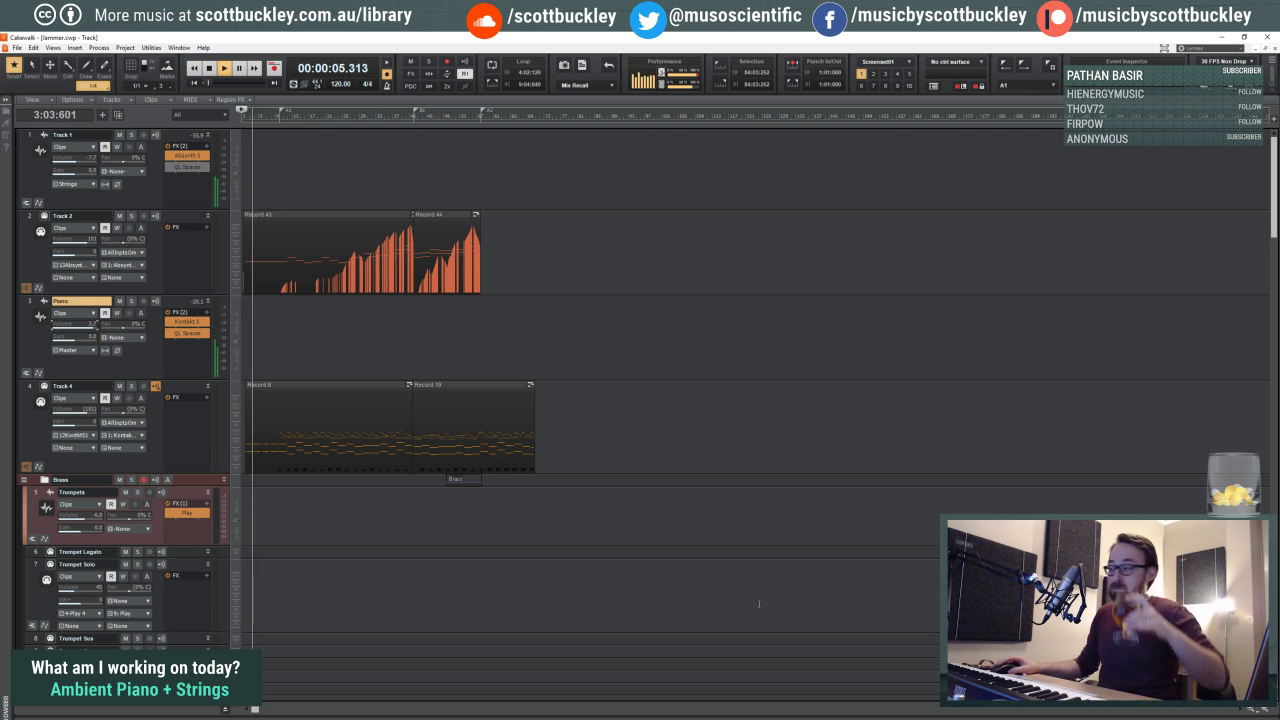
{"action": "left_click", "coordinate": [1268, 712]}
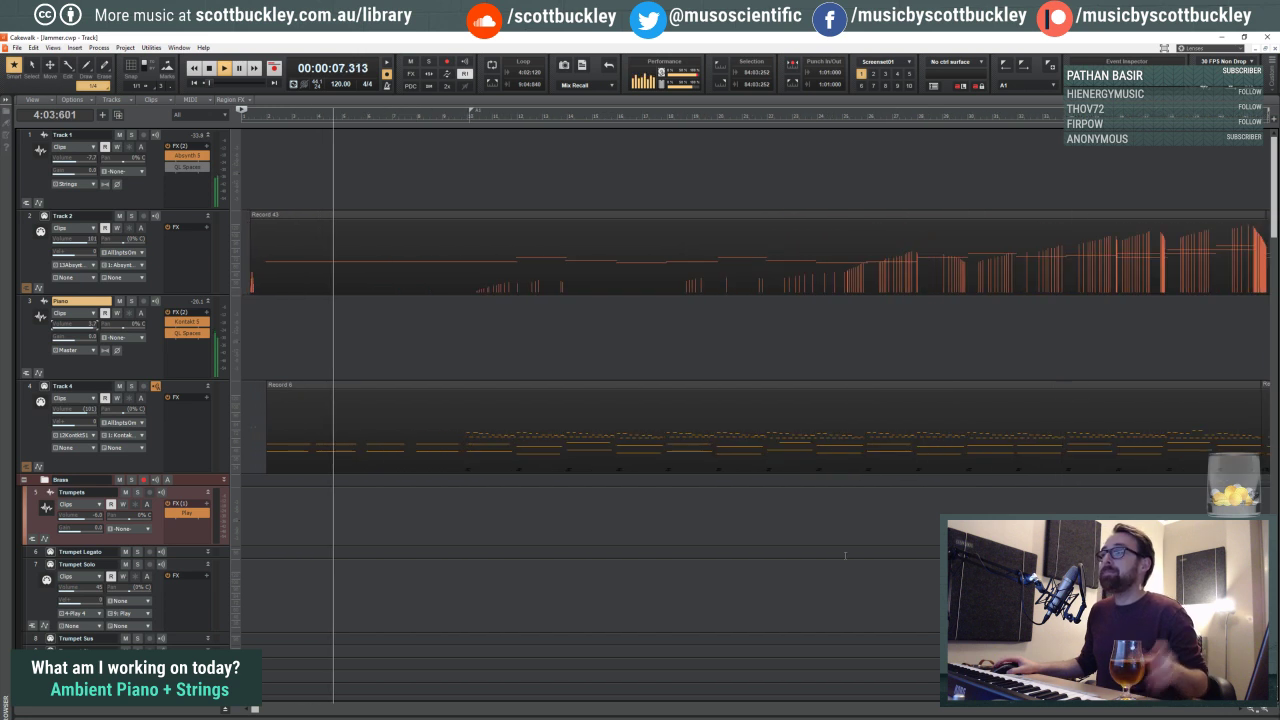
{"action": "scroll", "coordinate": [541, 378], "scroll_direction": "down", "scroll_amount": 10}
{"action": "scroll", "coordinate": [541, 378], "scroll_direction": "down", "scroll_amount": 5}
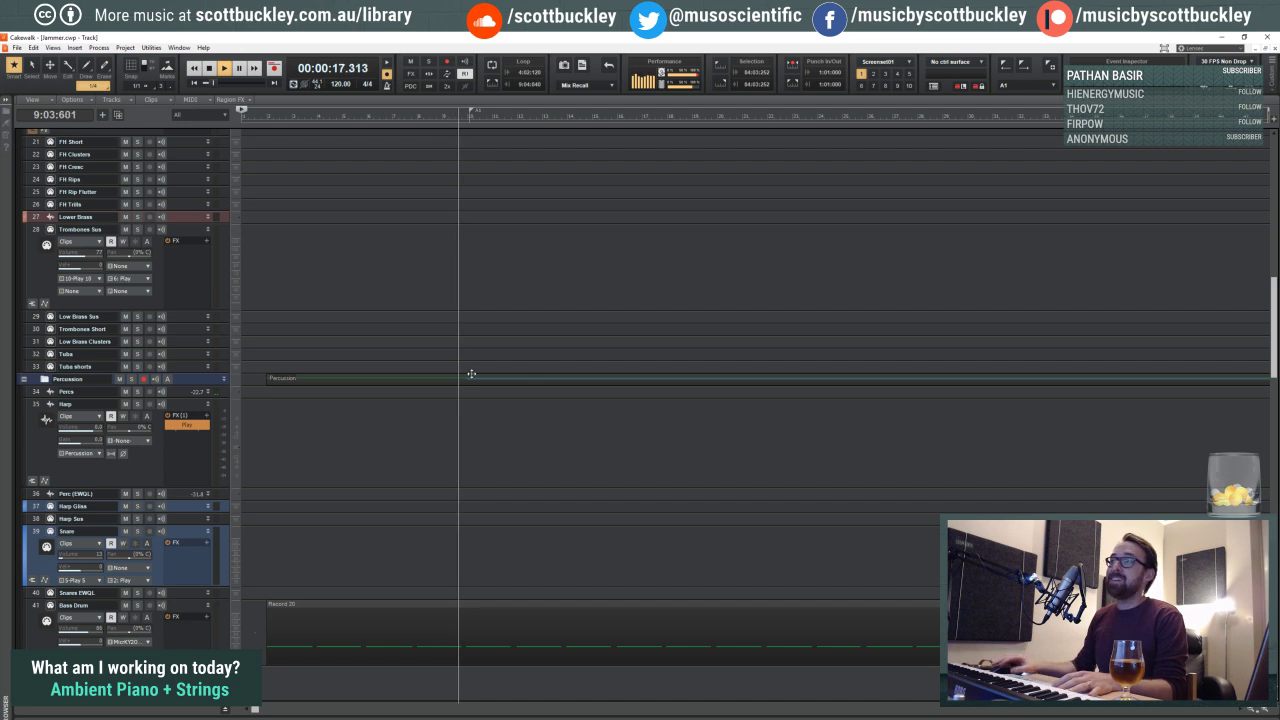
{"action": "scroll", "coordinate": [519, 364], "scroll_direction": "down", "scroll_amount": 10}
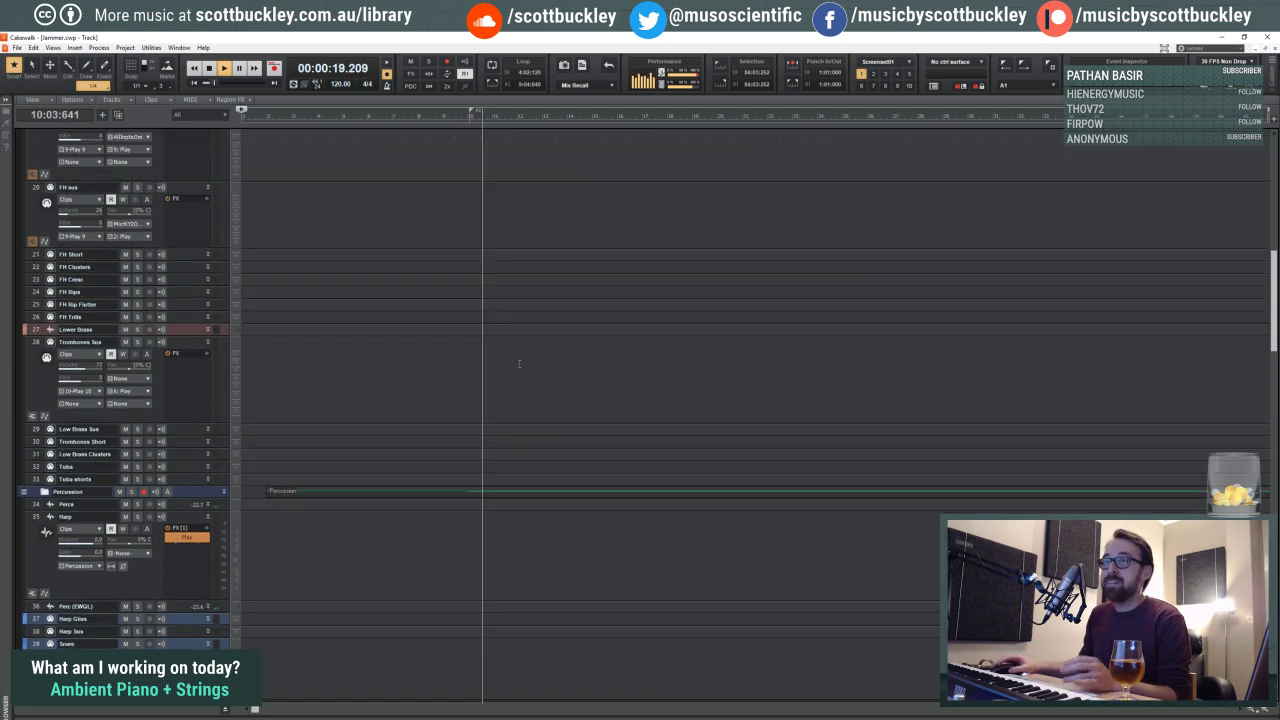
{"action": "scroll", "coordinate": [506, 358], "scroll_direction": "down", "scroll_amount": 2}
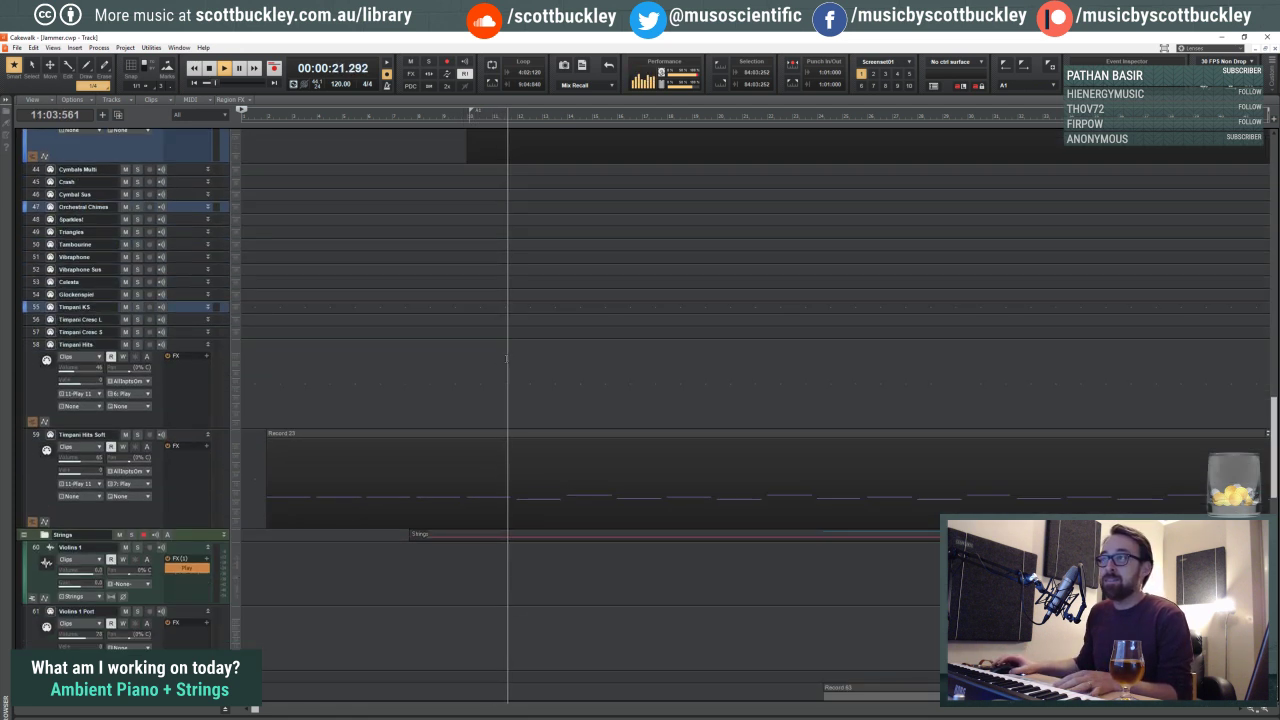
{"action": "scroll", "coordinate": [485, 346], "scroll_direction": "down", "scroll_amount": 10}
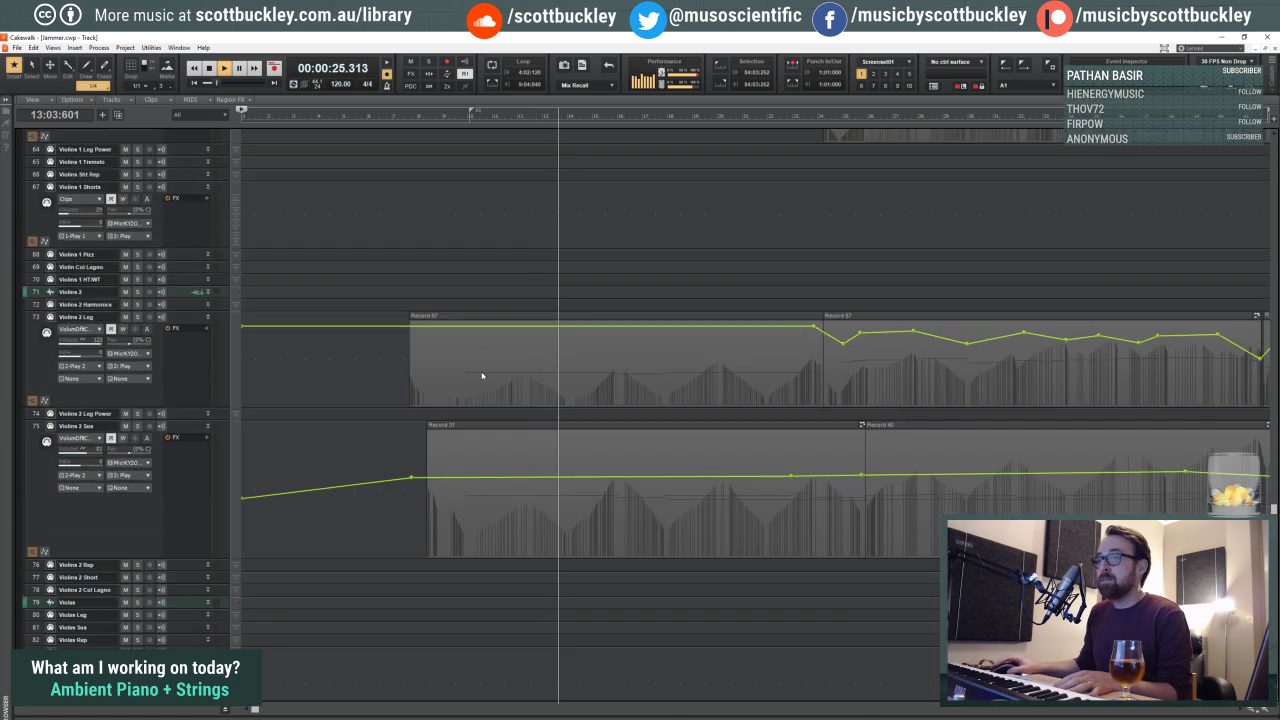
{"action": "scroll", "coordinate": [640, 444], "scroll_direction": "down", "scroll_amount": 8}
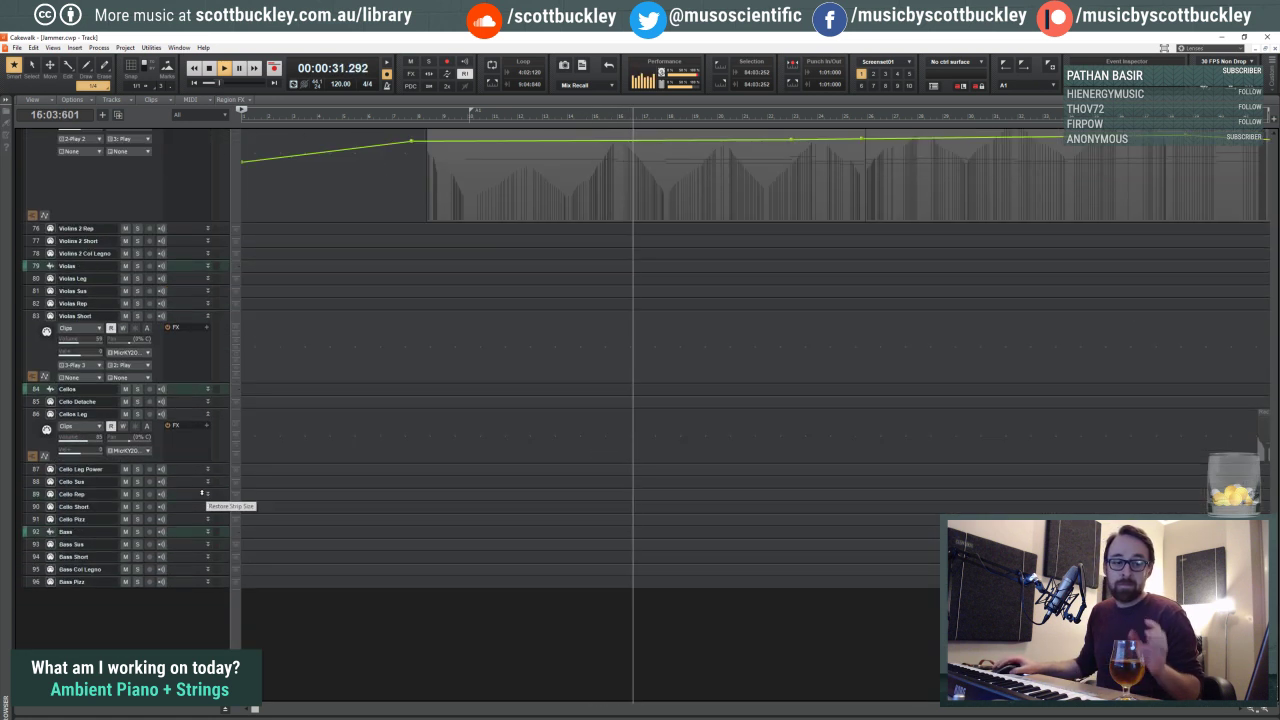
Step: Play the arrangement from about bar 8, where the Violins 2 Sus part begins, with the timeline zoomed out over the later sections
{"action": "left_click", "coordinate": [418, 118]}
{"action": "key", "text": "space"}
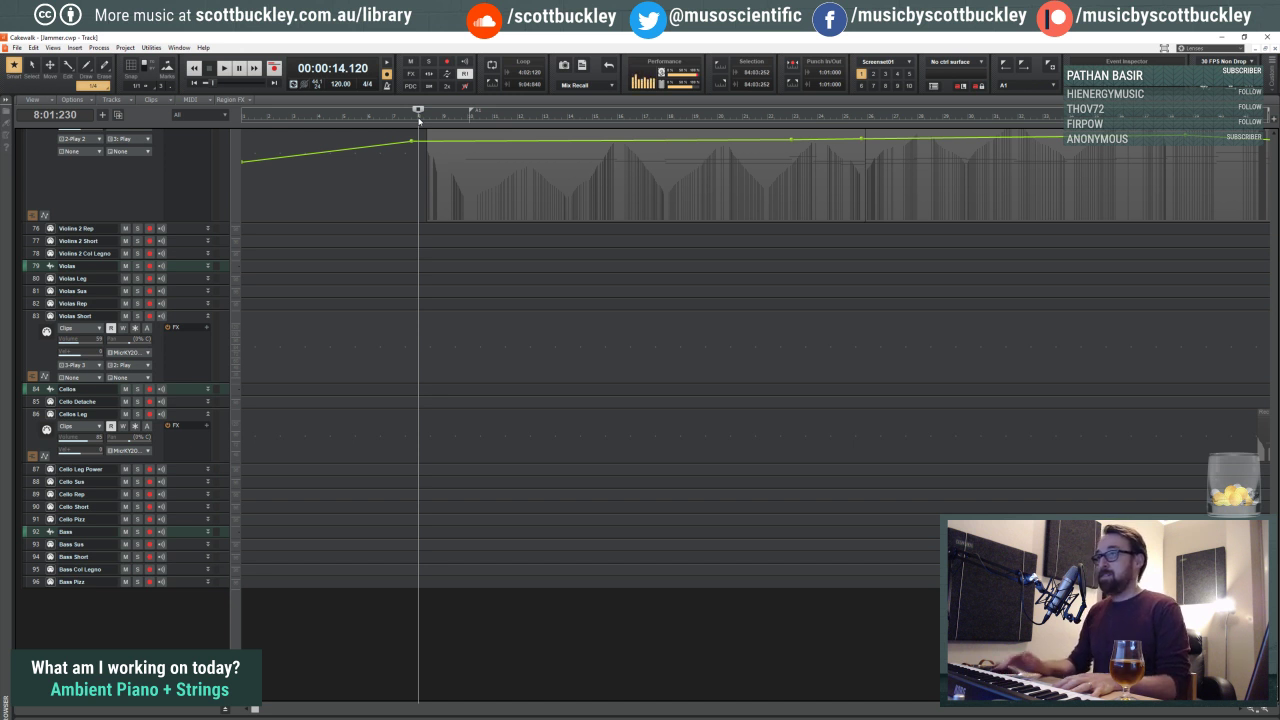
{"action": "key", "text": "space"}
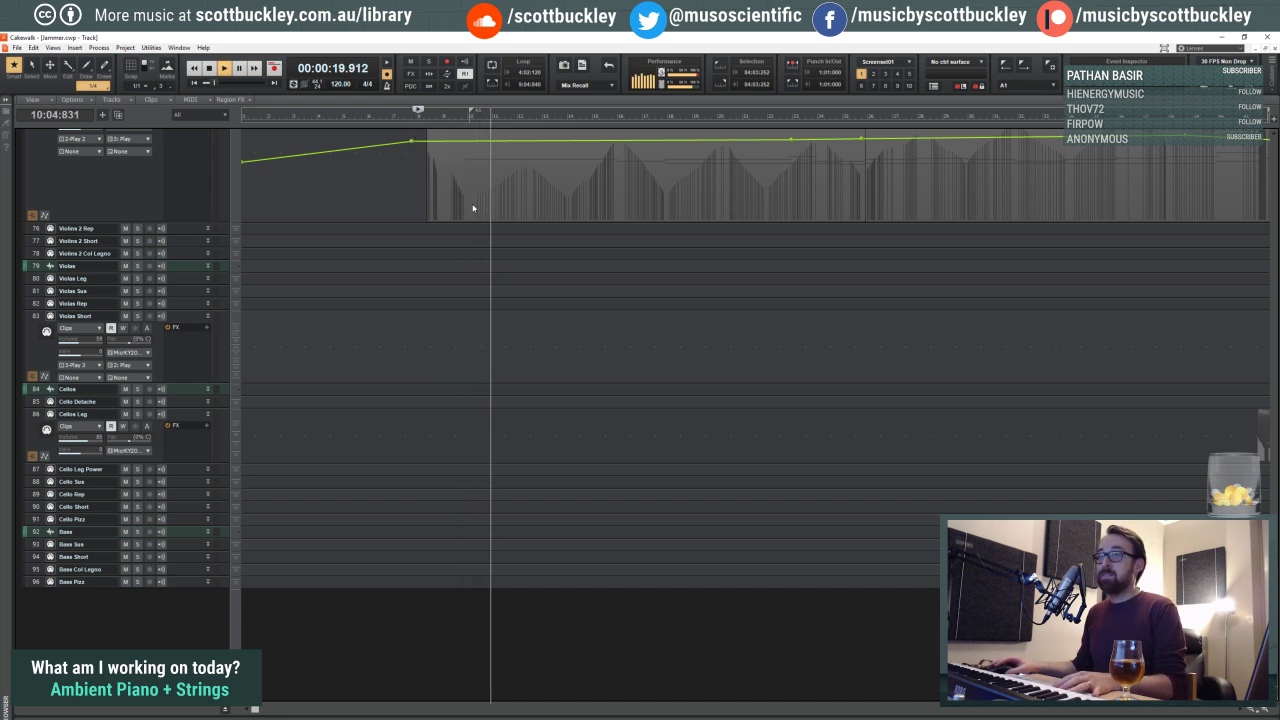
{"action": "left_click", "coordinate": [1227, 713]}
{"action": "left_click", "coordinate": [1227, 713]}
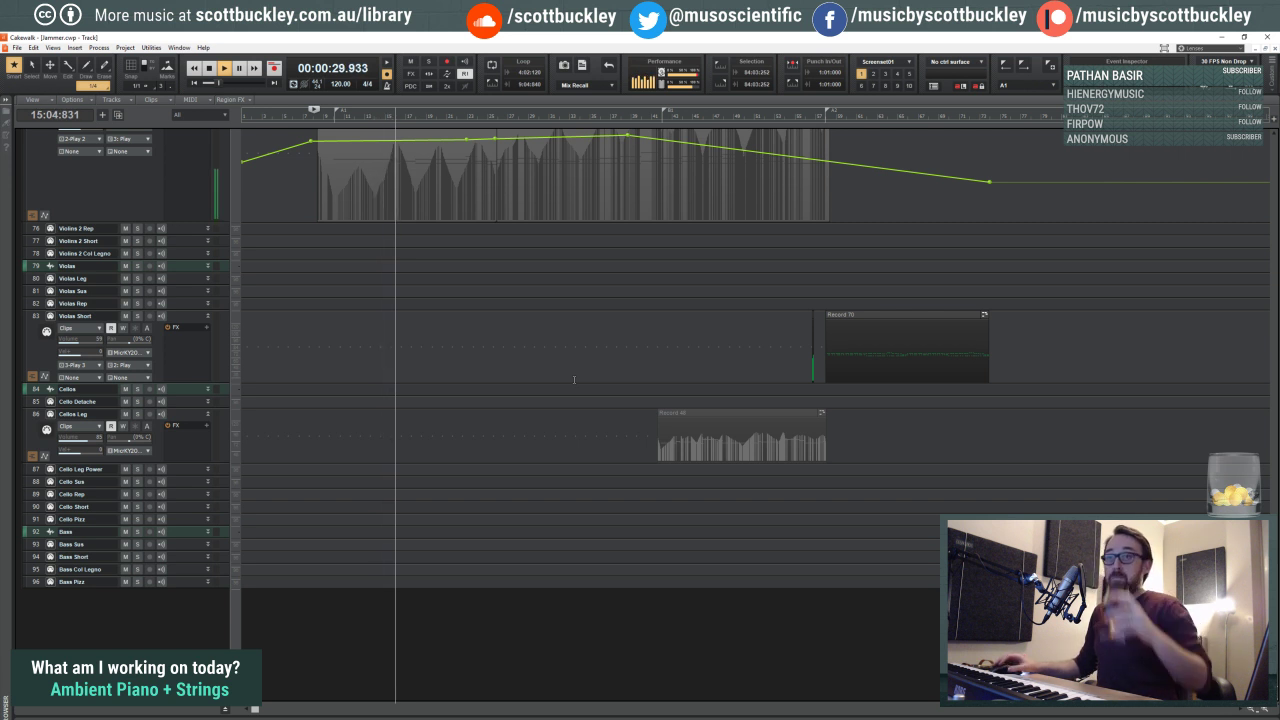
Step: Select the Cellos Leg track for live input and stop playback
{"action": "scroll", "coordinate": [574, 379], "scroll_direction": "up", "scroll_amount": 1}
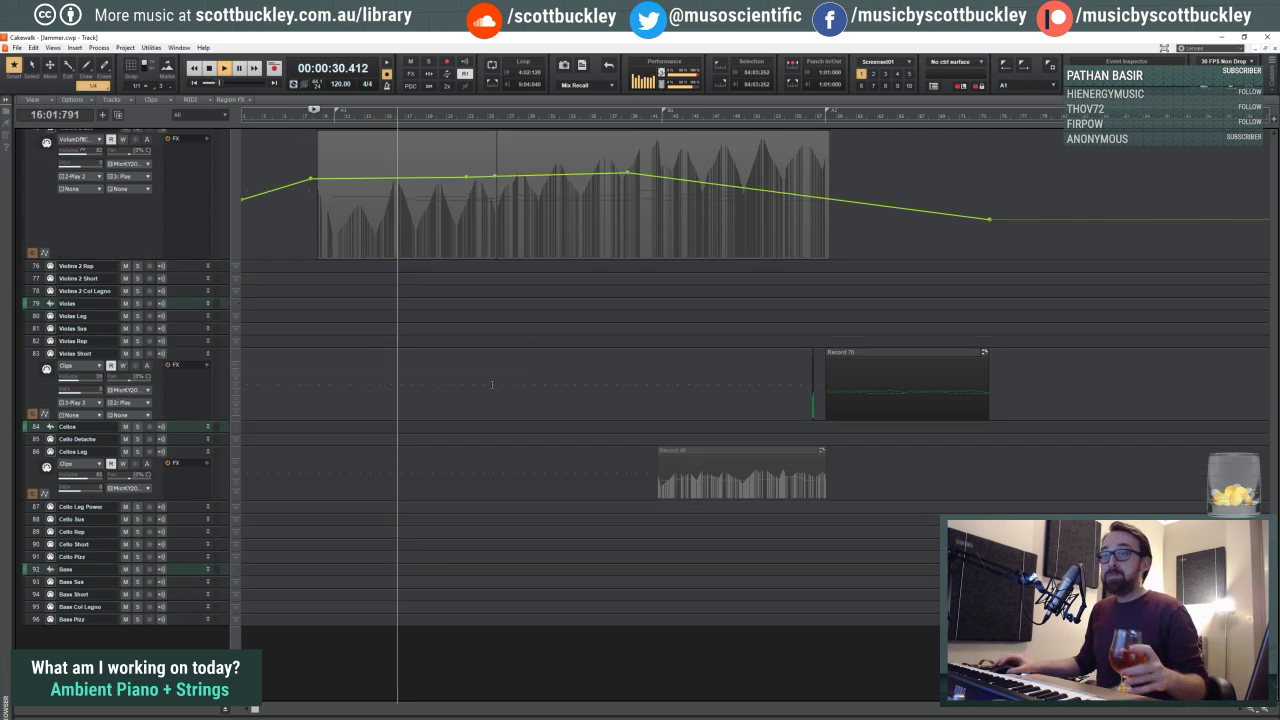
{"action": "left_click", "coordinate": [182, 457]}
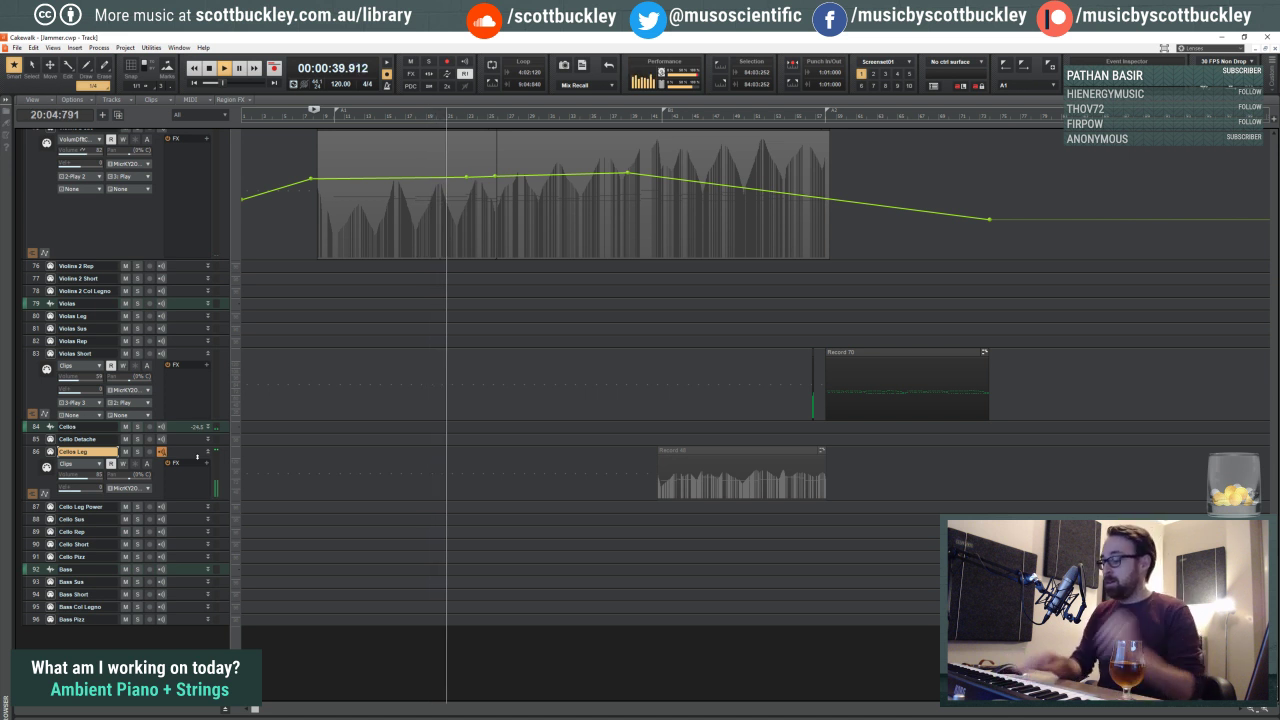
{"action": "key", "text": "space"}
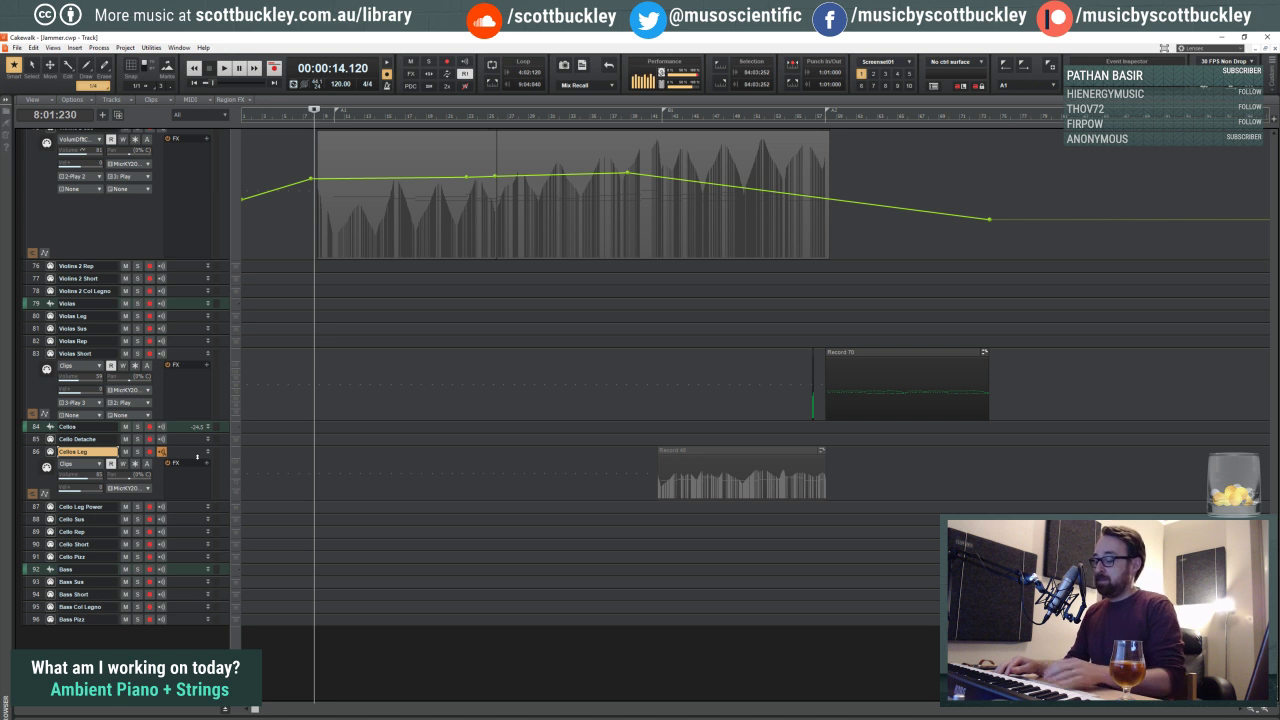
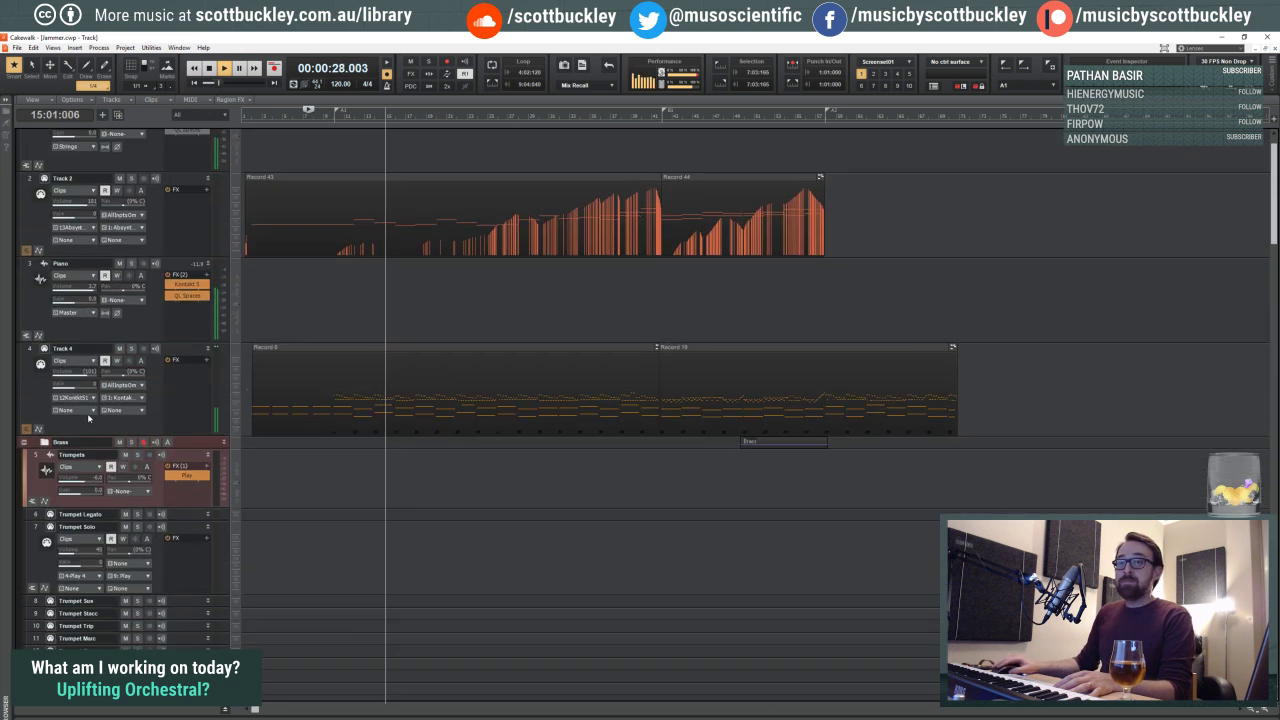
{"action": "right_click", "coordinate": [38, 444]}
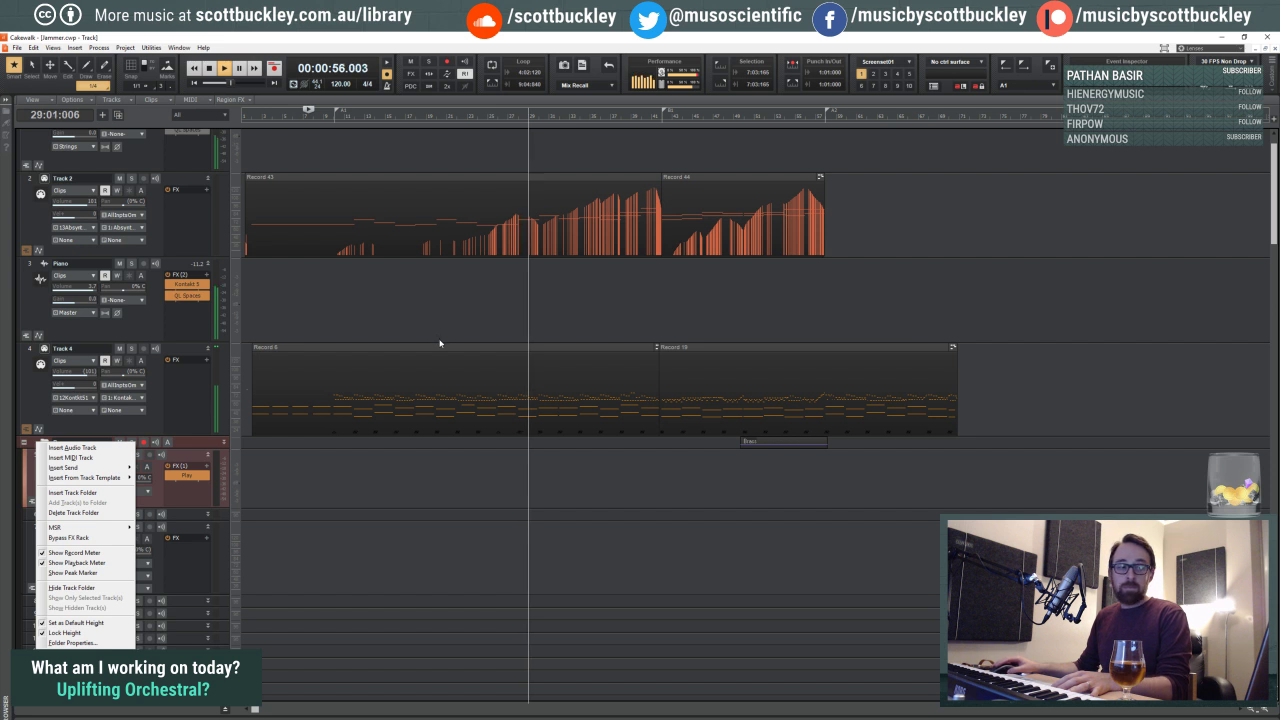
{"action": "left_click", "coordinate": [262, 476]}
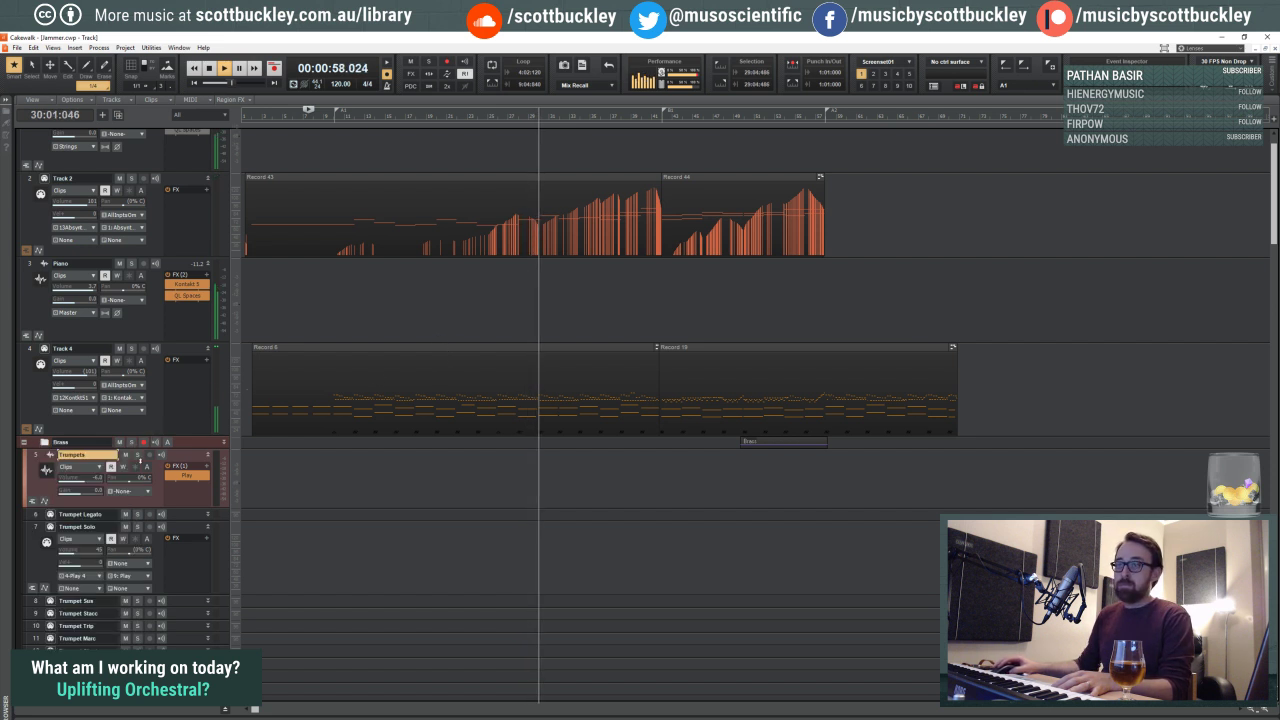
Step: Adjust the Violins 1 Leg volume envelope around bar 30 during playback
{"action": "scroll", "coordinate": [503, 415], "scroll_direction": "down", "scroll_amount": 1}
{"action": "scroll", "coordinate": [503, 415], "scroll_direction": "down", "scroll_amount": 15}
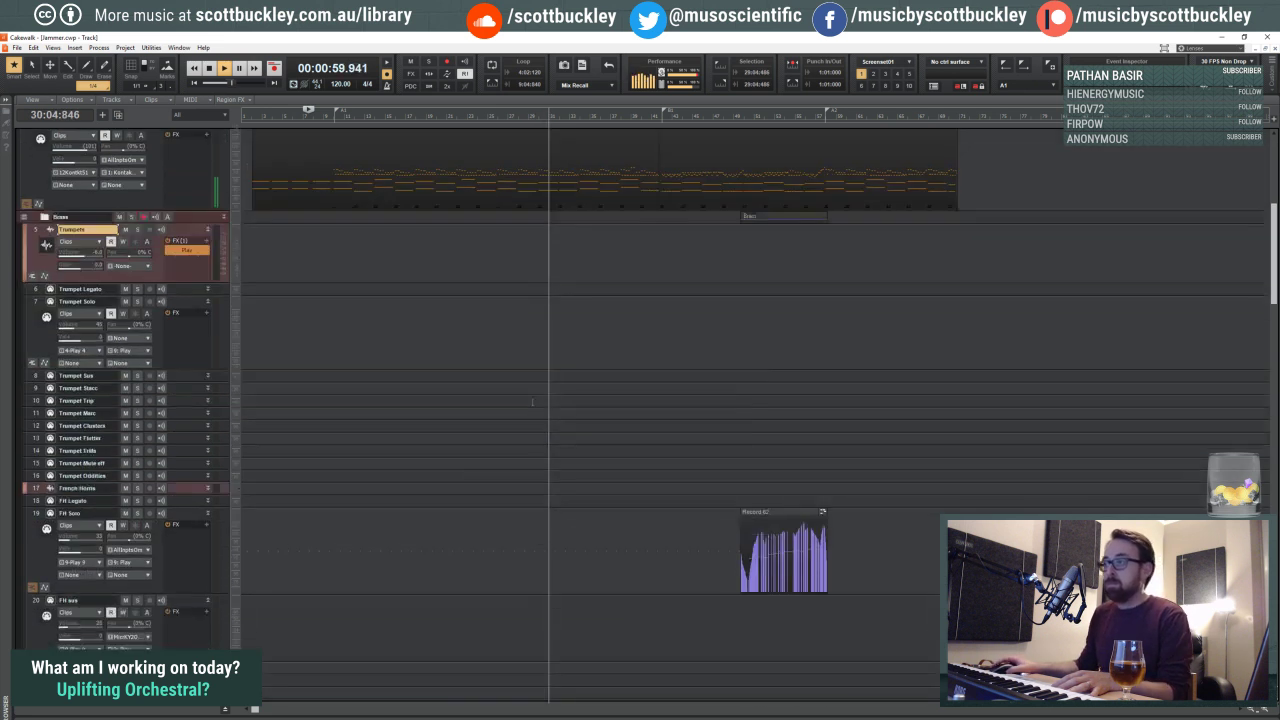
{"action": "scroll", "coordinate": [533, 401], "scroll_direction": "down", "scroll_amount": 10}
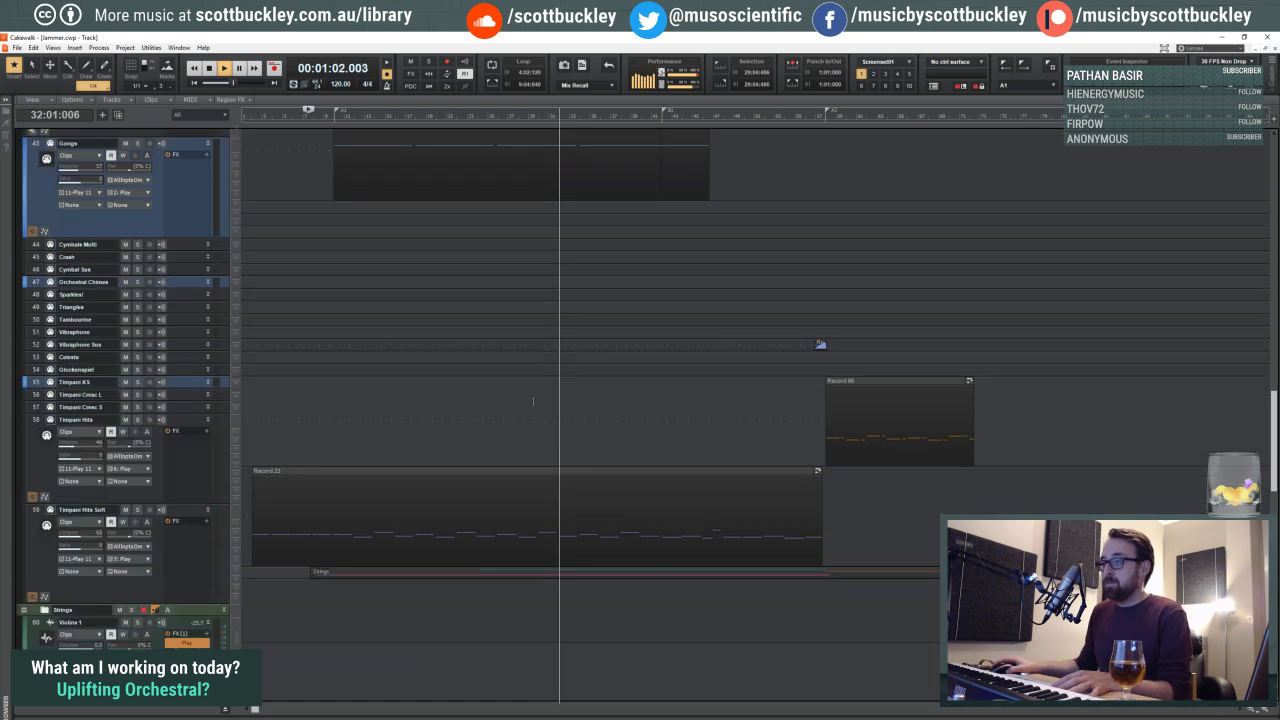
{"action": "left_click", "coordinate": [540, 452]}
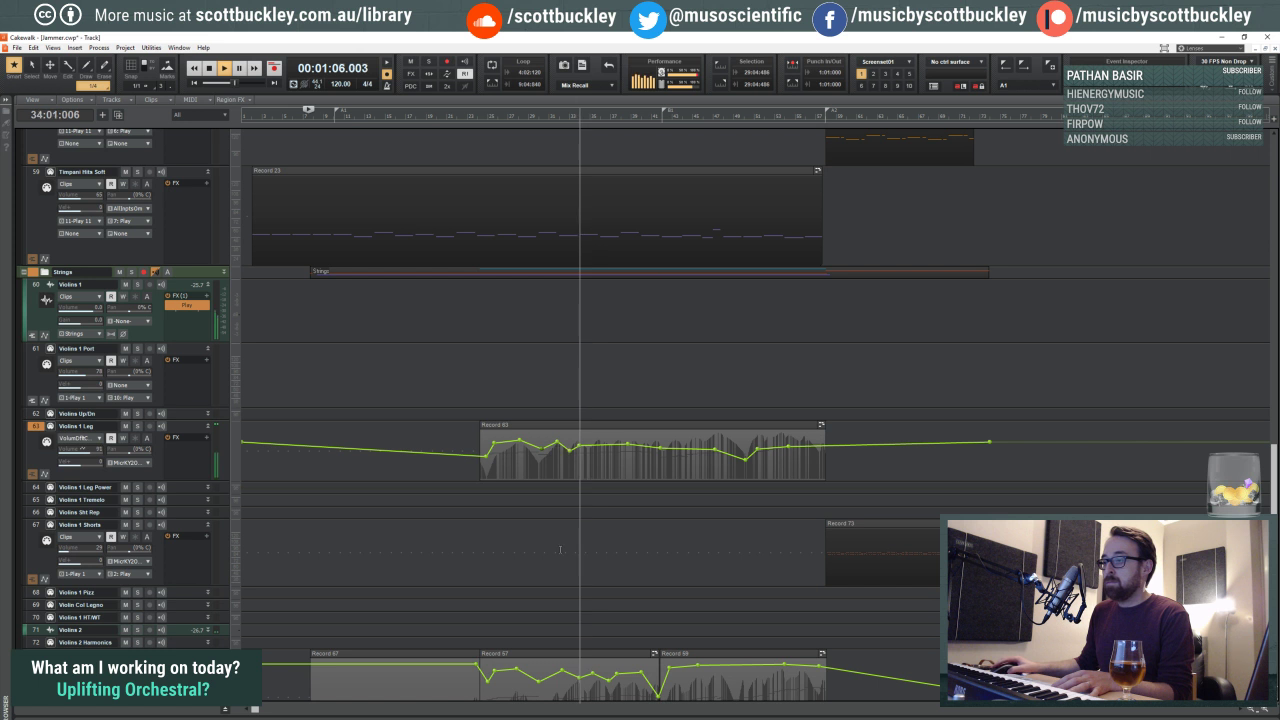
Step: Adjust the Violins 2 Leg volume envelope around bars 37 to 38 and add a small dip to the Violins 1 Leg envelope nearby
{"action": "scroll", "coordinate": [548, 480], "scroll_direction": "down", "scroll_amount": 3}
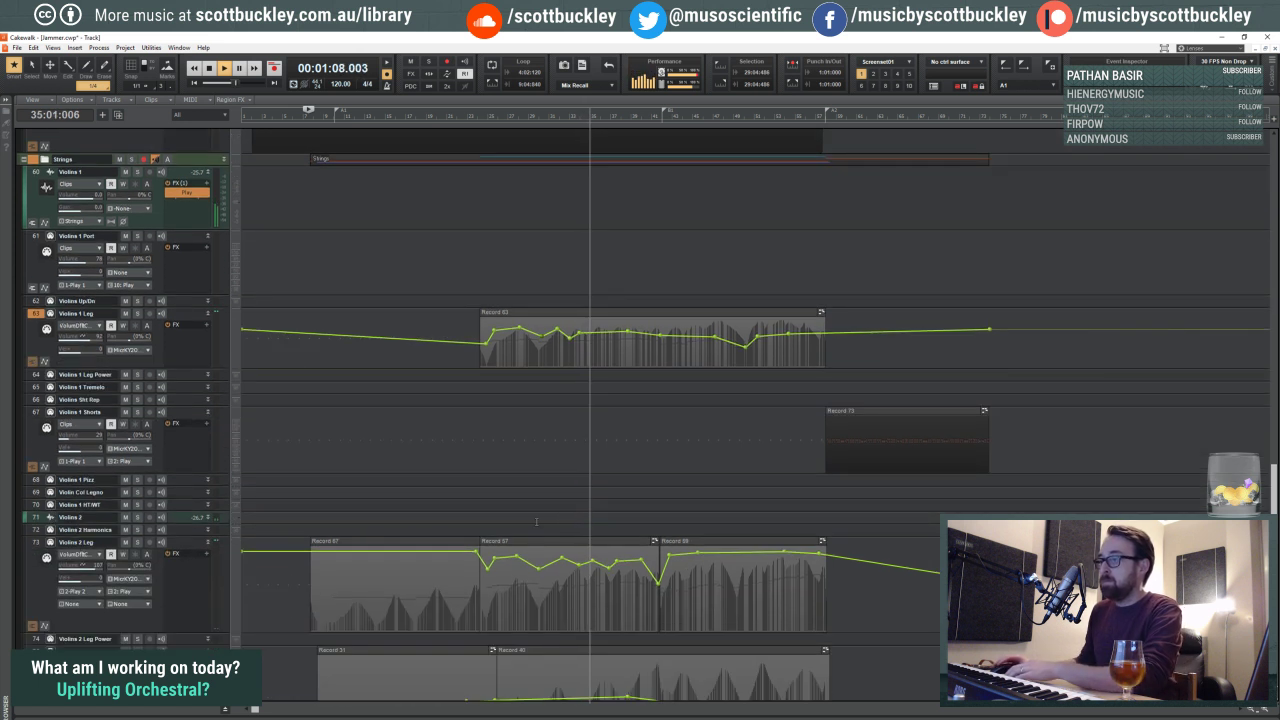
{"action": "left_click", "coordinate": [607, 564]}
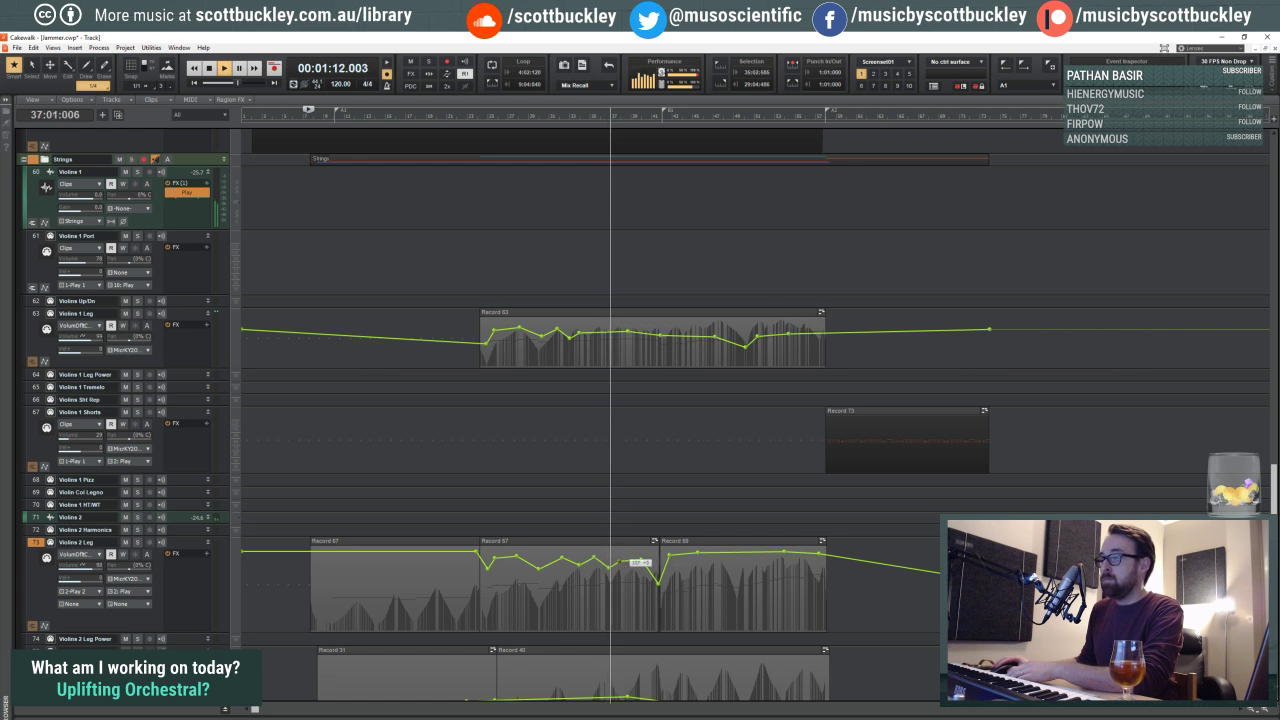
{"action": "left_click", "coordinate": [616, 560]}
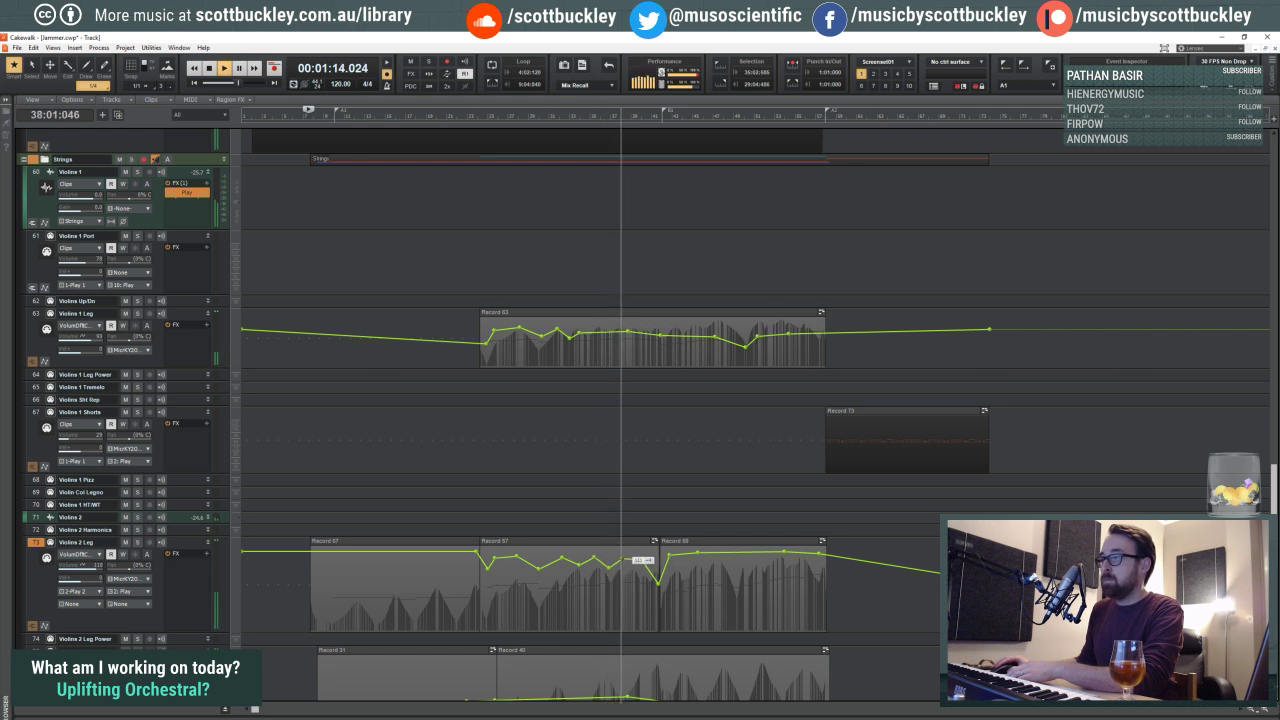
{"action": "left_click", "coordinate": [632, 350]}
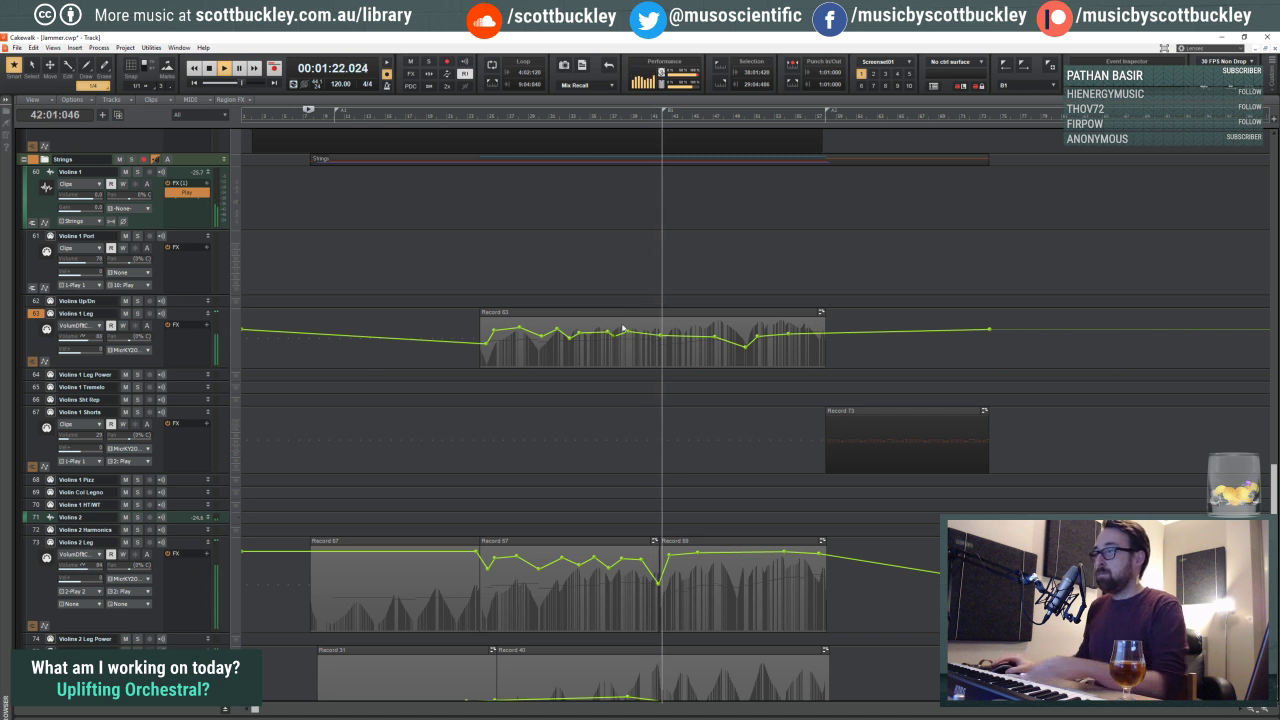
Step: Stop playback and set the playhead at about bar 23, beat 4, just before the Violins 1 Leg clip starts
{"action": "key", "text": "space"}
{"action": "left_click", "coordinate": [475, 271]}
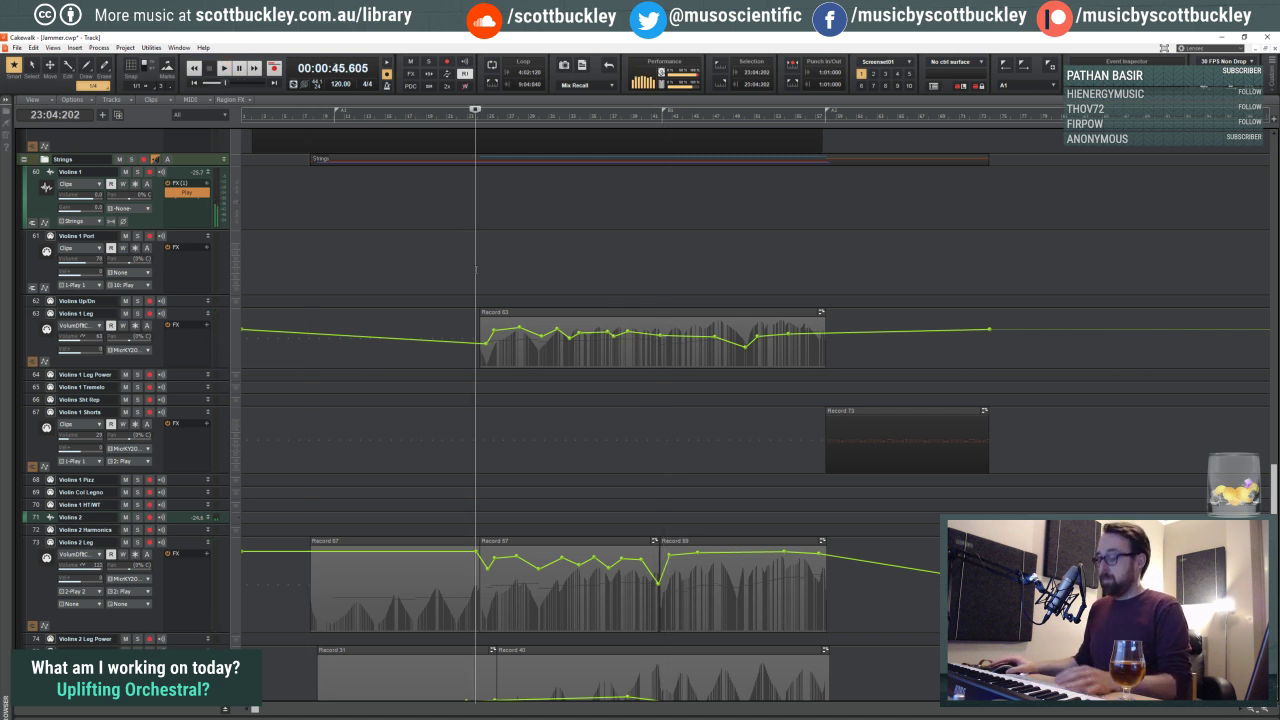
{"action": "scroll", "coordinate": [463, 279], "scroll_direction": "down", "scroll_amount": 3}
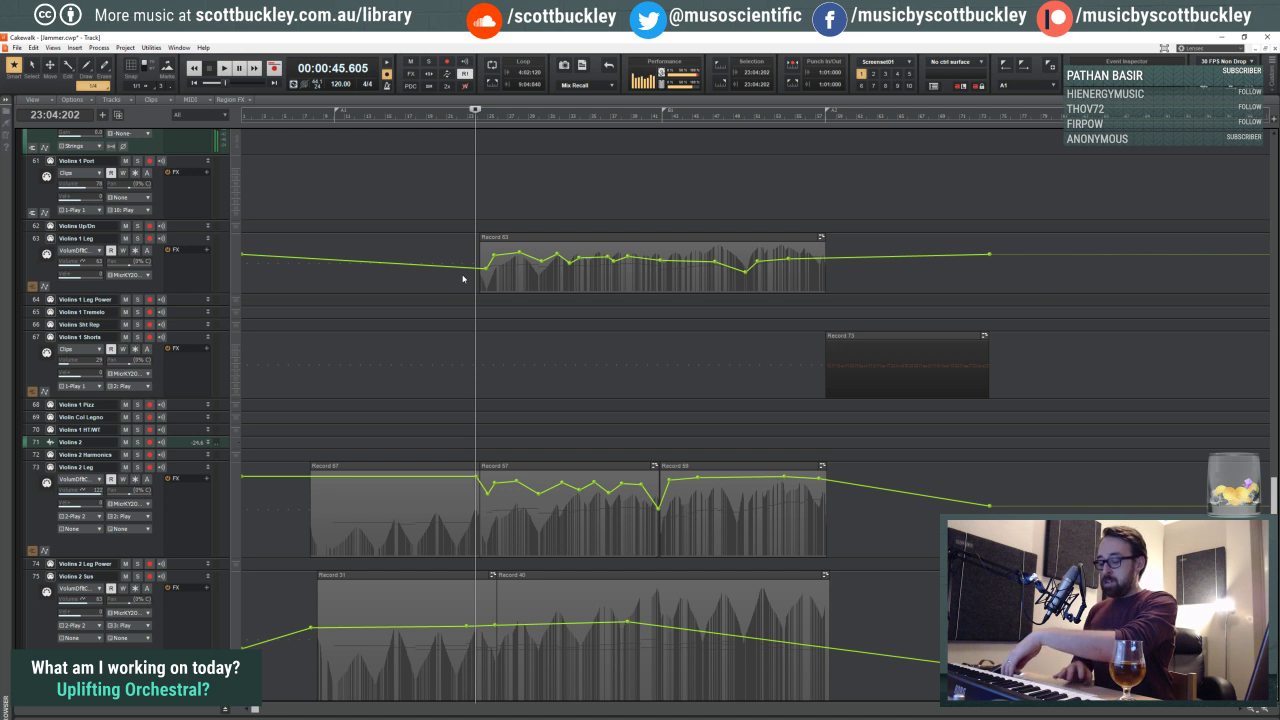
Step: Play from about bar 23 and shape the Violins 2 Sus volume envelope with dips around bars 29 and 33 and a rise over bars 35 to 37
{"action": "key", "text": "space"}
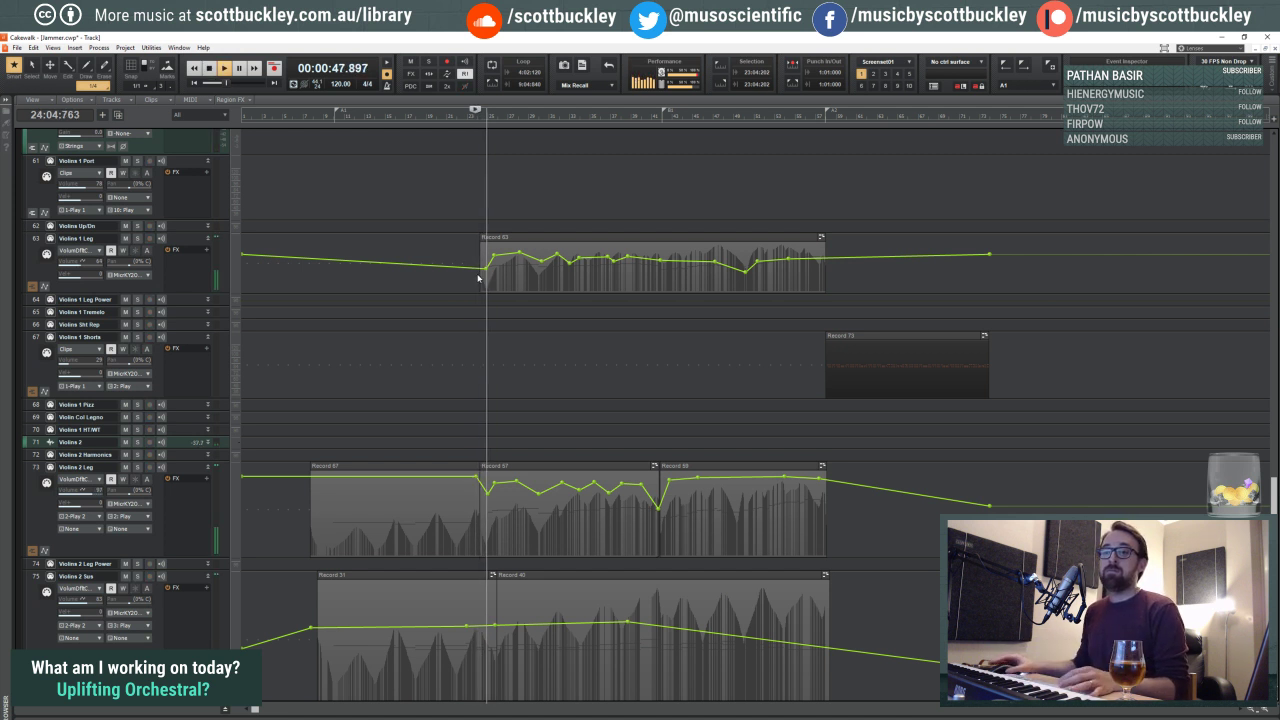
{"action": "scroll", "coordinate": [480, 278], "scroll_direction": "down", "scroll_amount": 2}
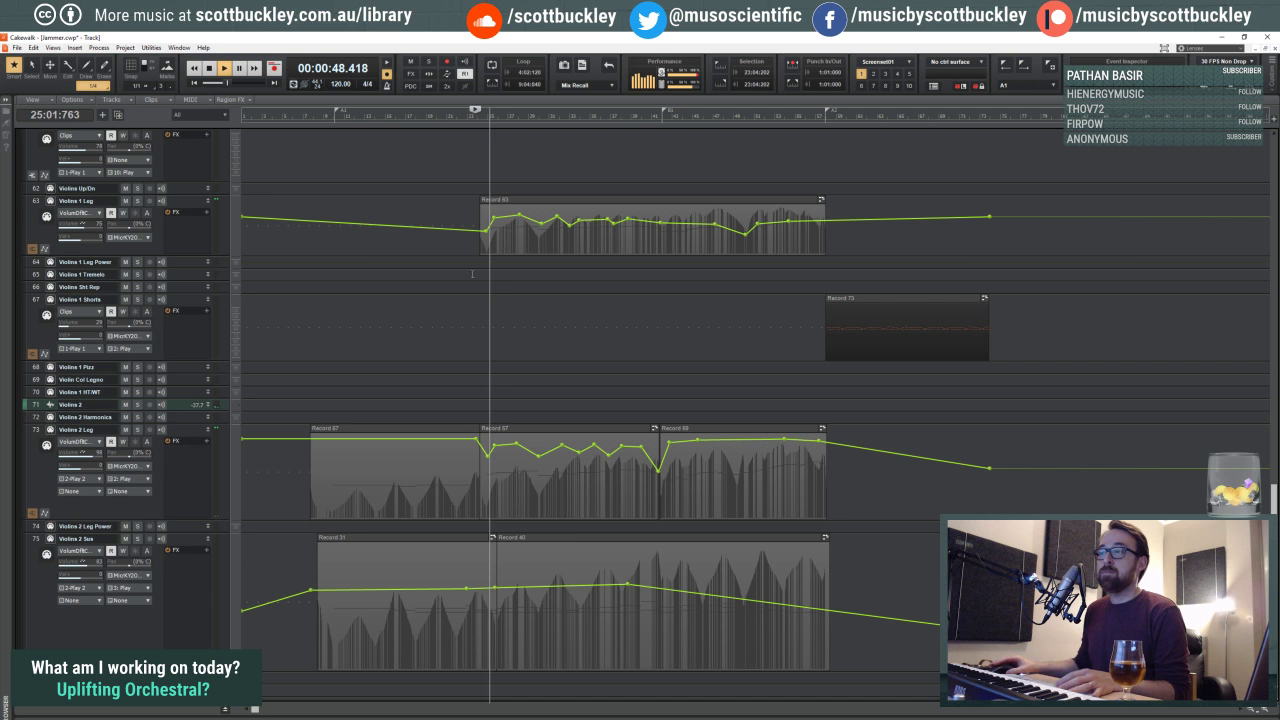
{"action": "left_click", "coordinate": [510, 214]}
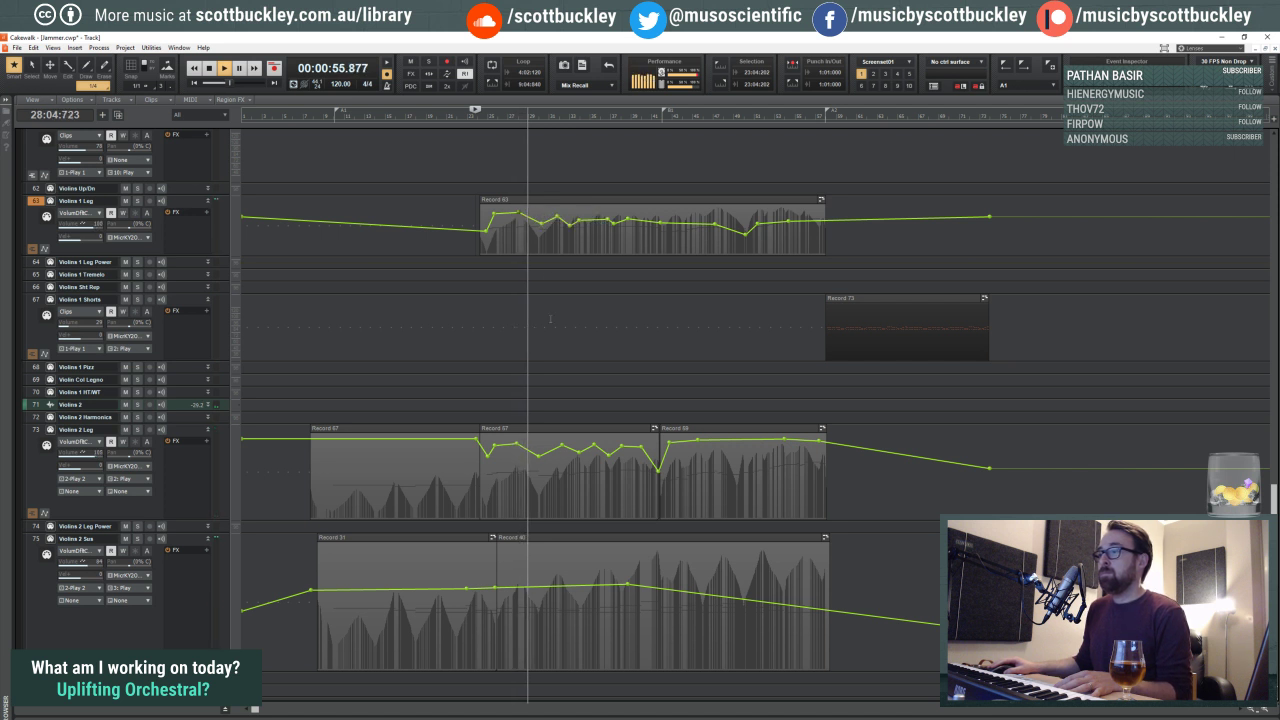
{"action": "scroll", "coordinate": [539, 489], "scroll_direction": "down", "scroll_amount": 3}
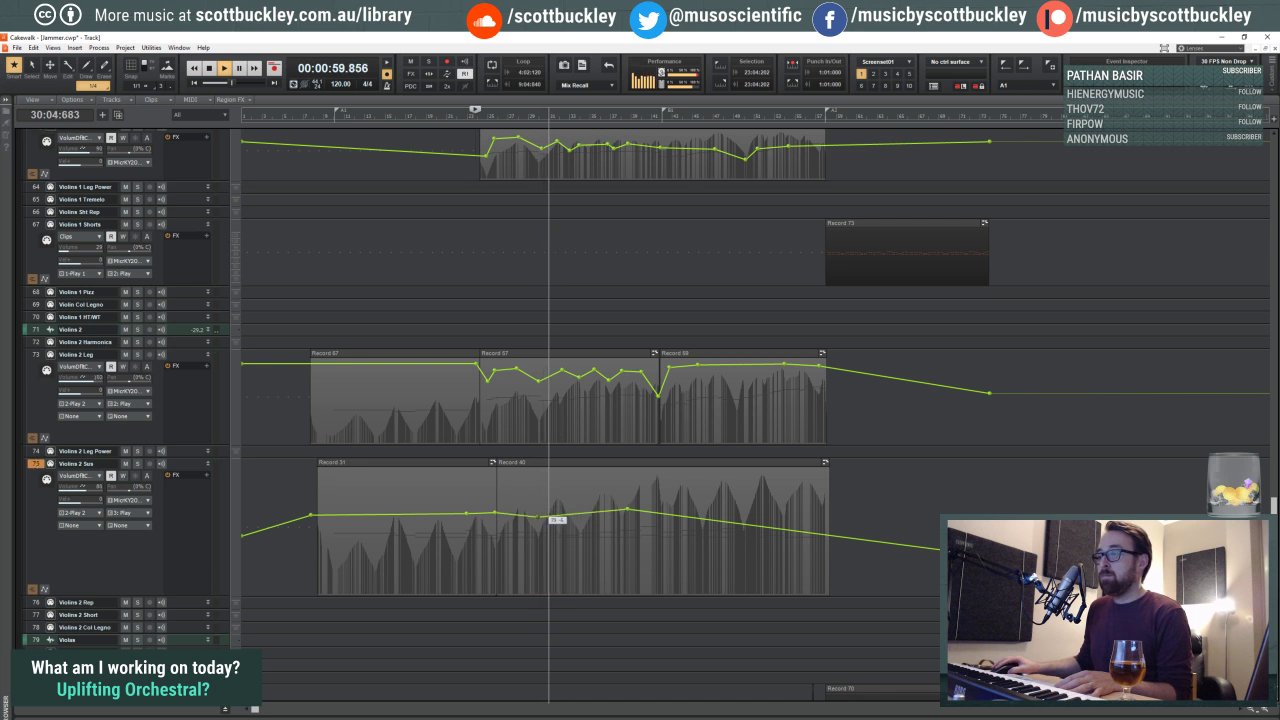
{"action": "left_click_drag", "start_coordinate": [541, 511], "coordinate": [630, 509]}
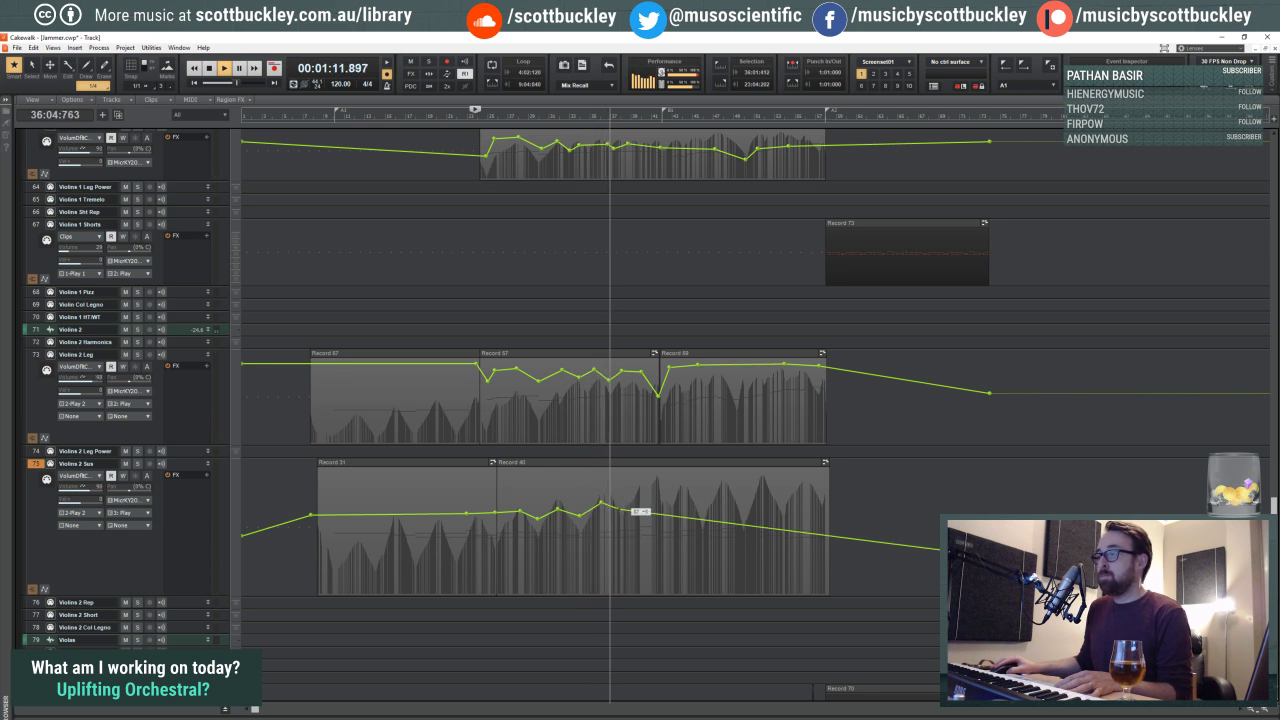
{"action": "left_click_drag", "start_coordinate": [630, 508], "coordinate": [626, 501]}
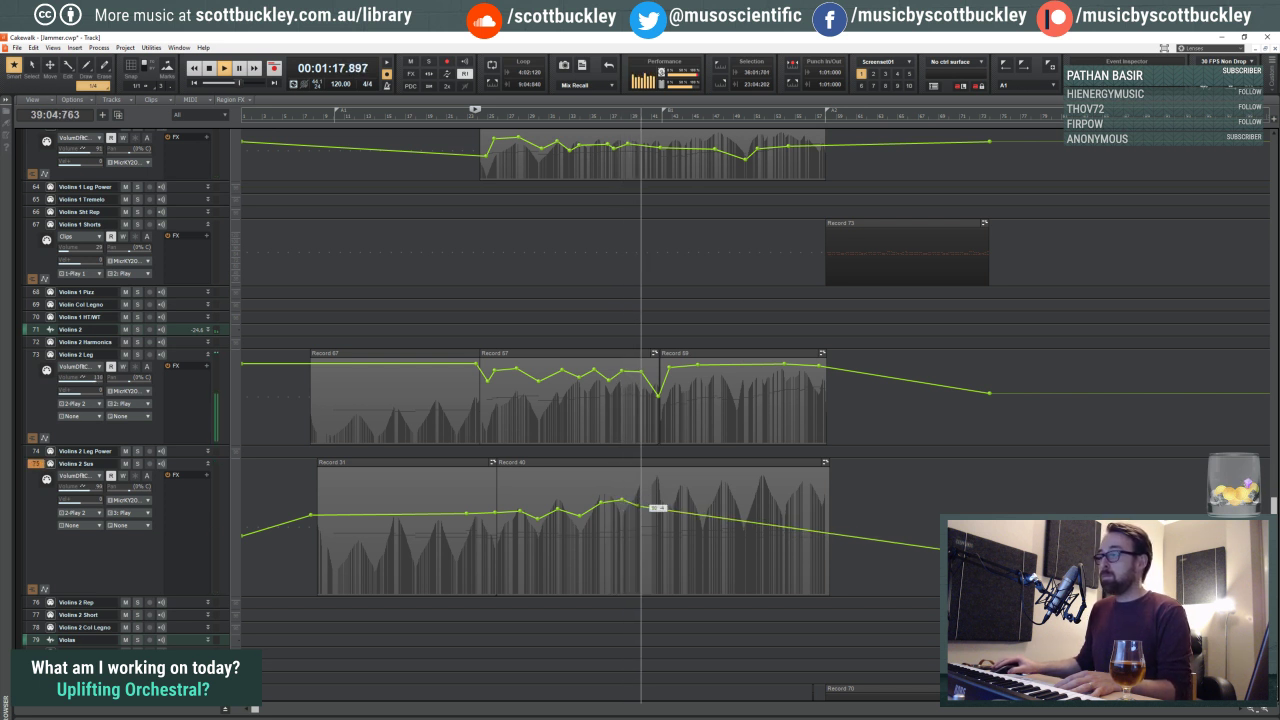
Step: Extend the raised Violins 2 Sus volume level to about bar 40, lower it at bar 41 and stop playback
{"action": "left_click_drag", "start_coordinate": [655, 503], "coordinate": [665, 497]}
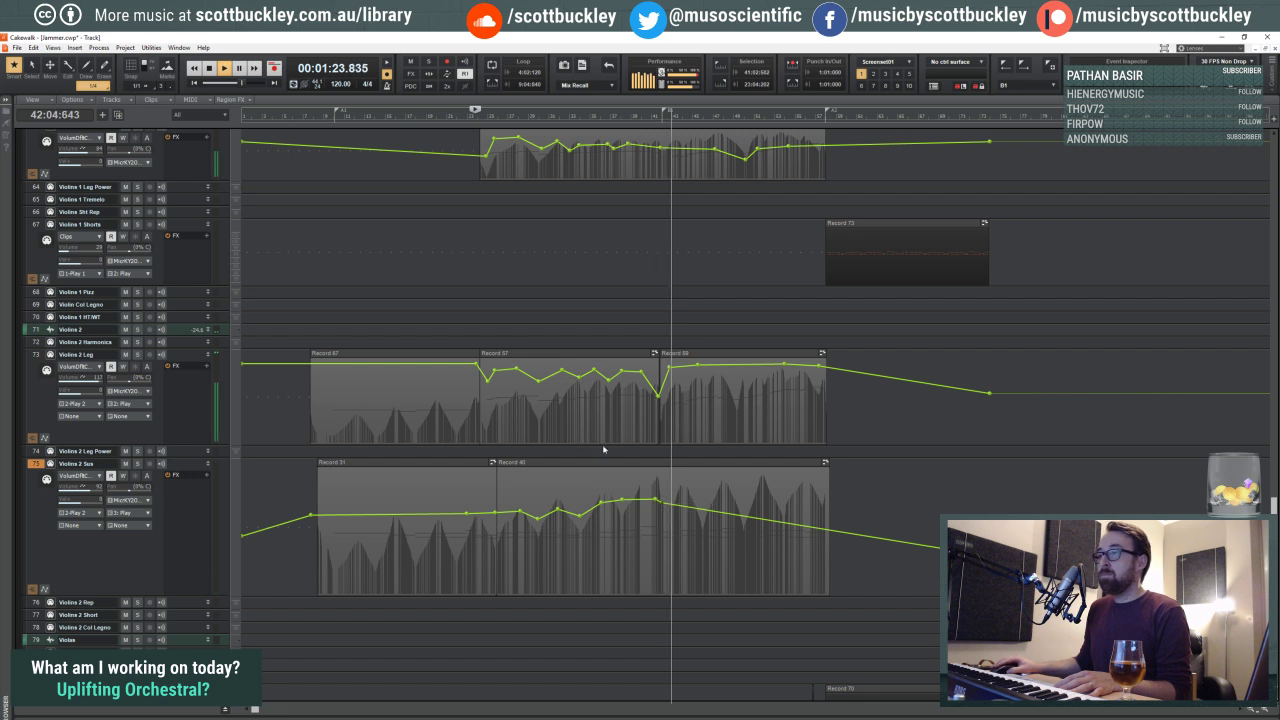
{"action": "left_click_drag", "start_coordinate": [695, 503], "coordinate": [668, 511]}
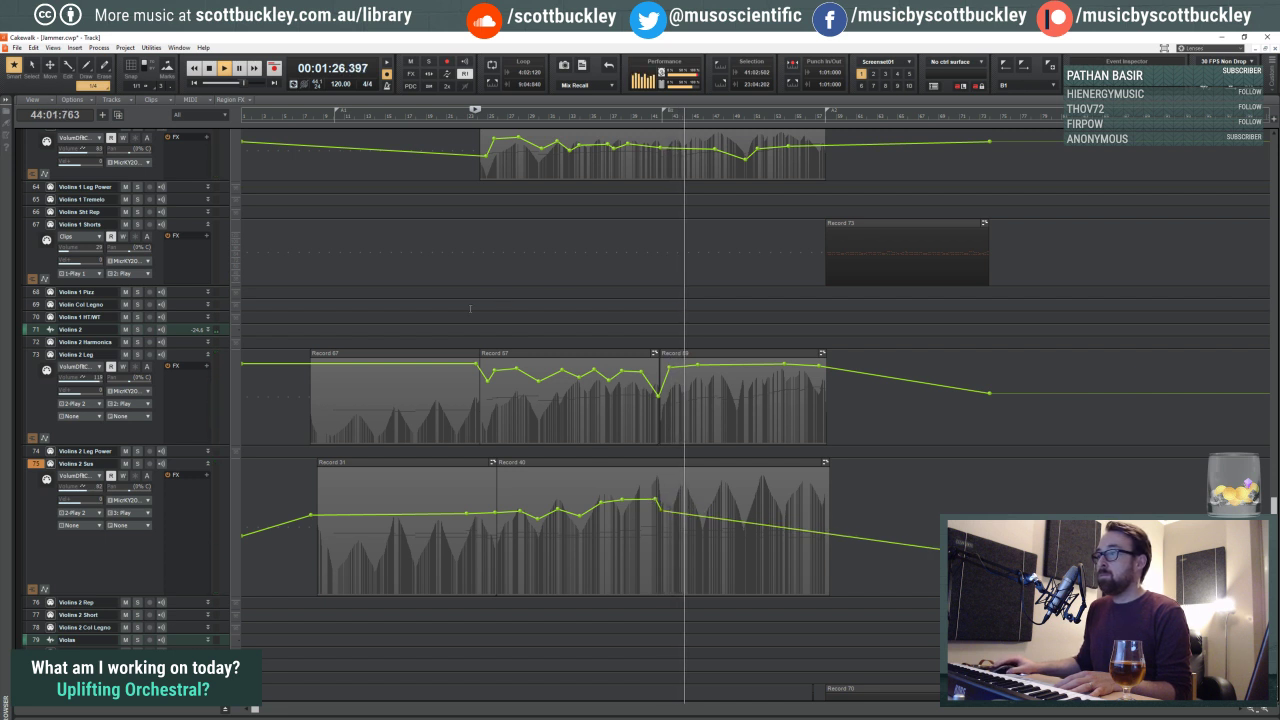
{"action": "key", "text": "space"}
Step: Look through the string and bass tracks and return to the piano tracks at the start of the project
{"action": "scroll", "coordinate": [479, 299], "scroll_direction": "down", "scroll_amount": 5}
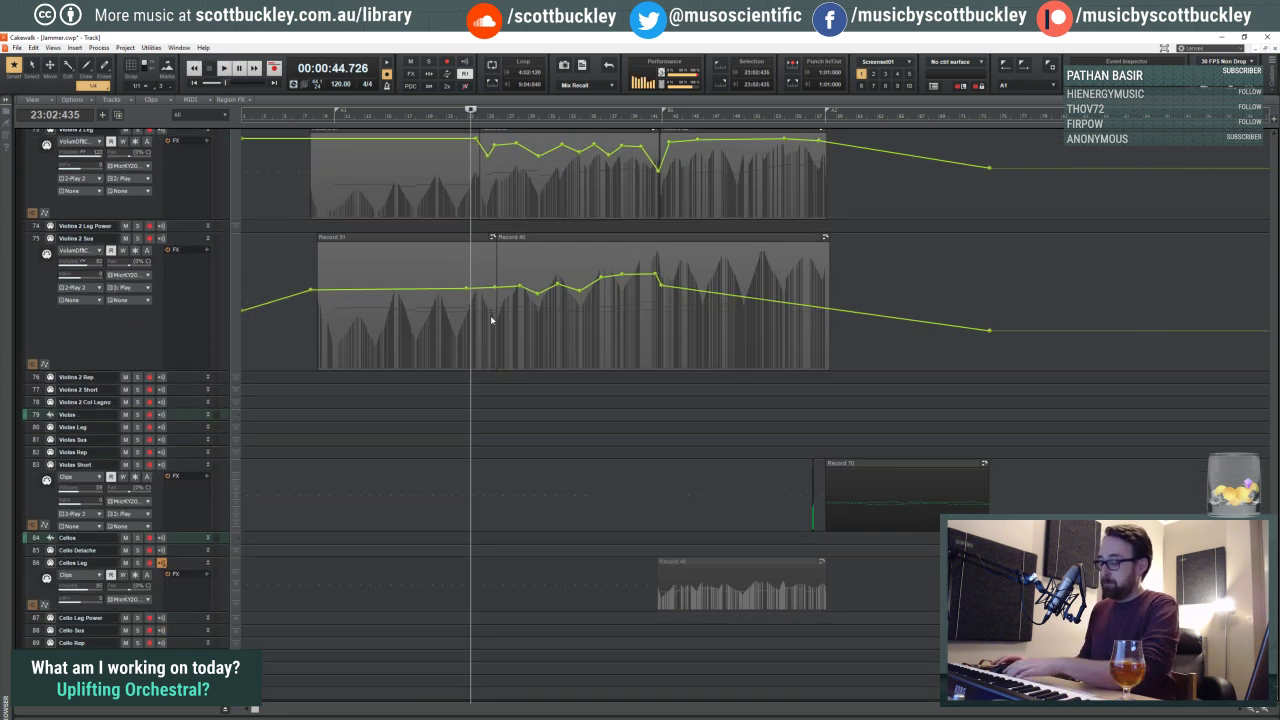
{"action": "scroll", "coordinate": [493, 321], "scroll_direction": "down", "scroll_amount": 1}
{"action": "scroll", "coordinate": [500, 320], "scroll_direction": "up", "scroll_amount": 5}
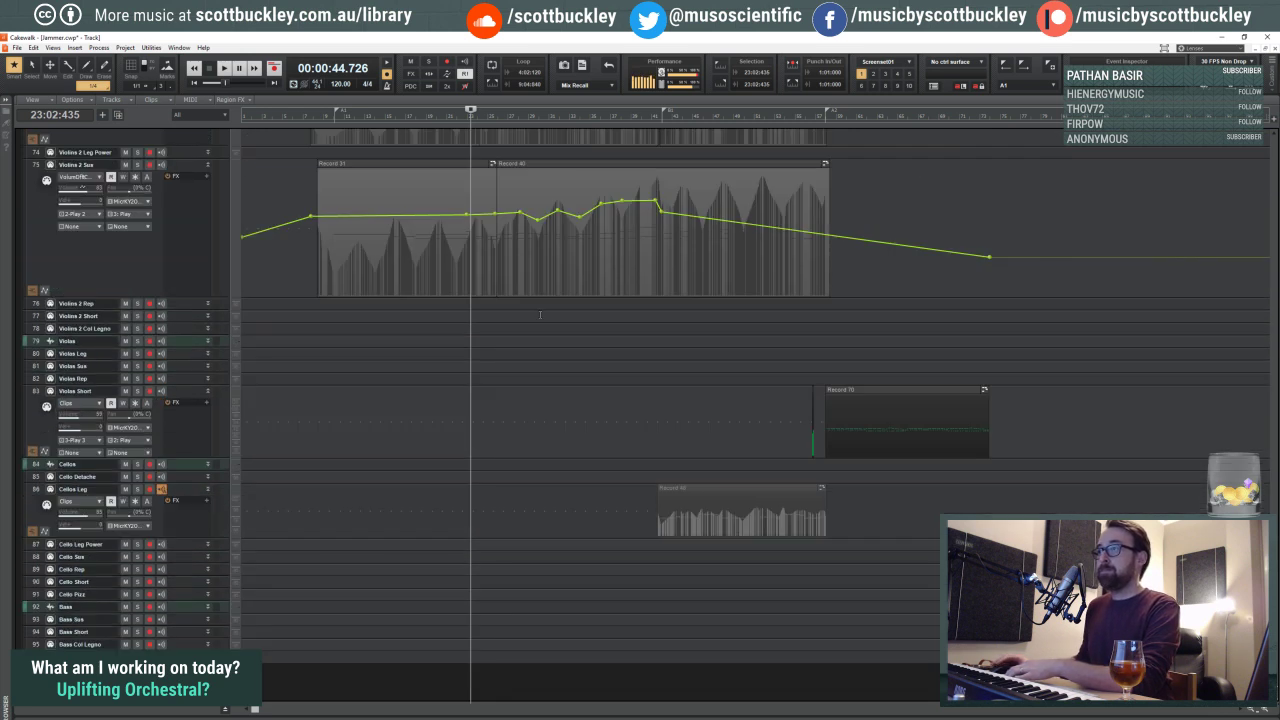
{"action": "scroll", "coordinate": [520, 319], "scroll_direction": "down", "scroll_amount": 3}
{"action": "scroll", "coordinate": [520, 319], "scroll_direction": "down", "scroll_amount": 2}
{"action": "scroll", "coordinate": [523, 320], "scroll_direction": "up", "scroll_amount": 3}
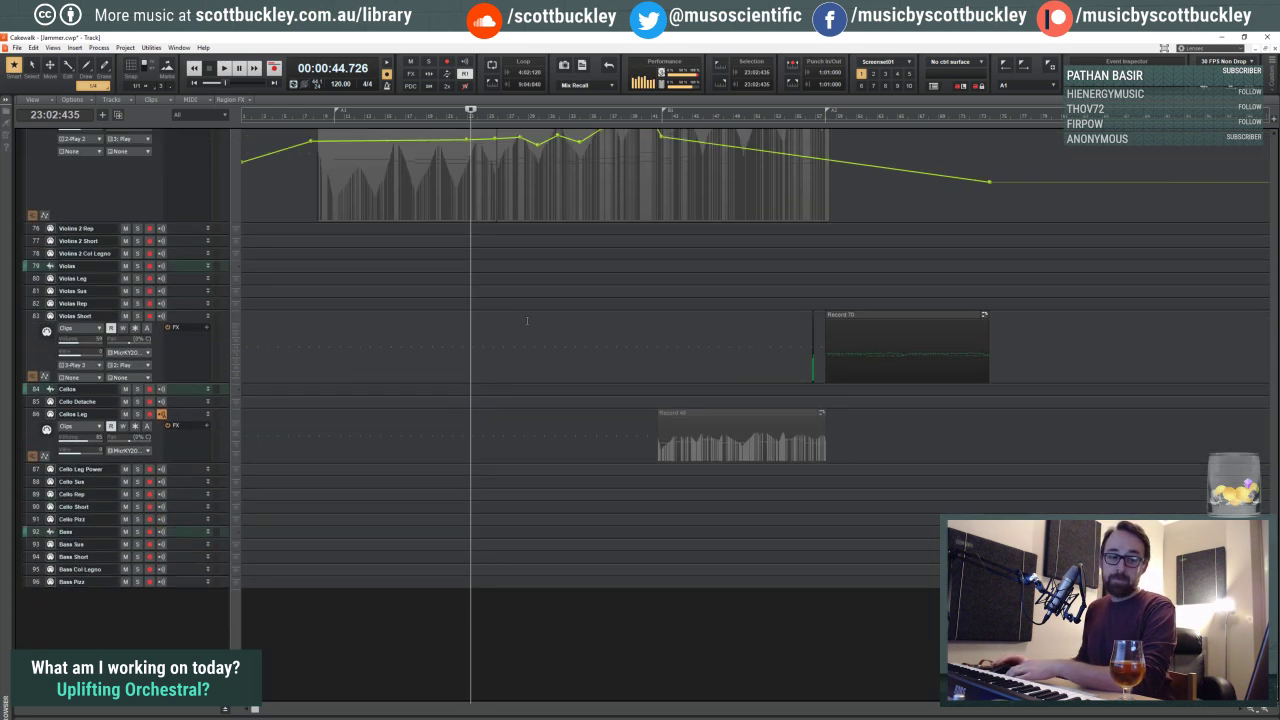
{"action": "scroll", "coordinate": [530, 320], "scroll_direction": "up", "scroll_amount": 3}
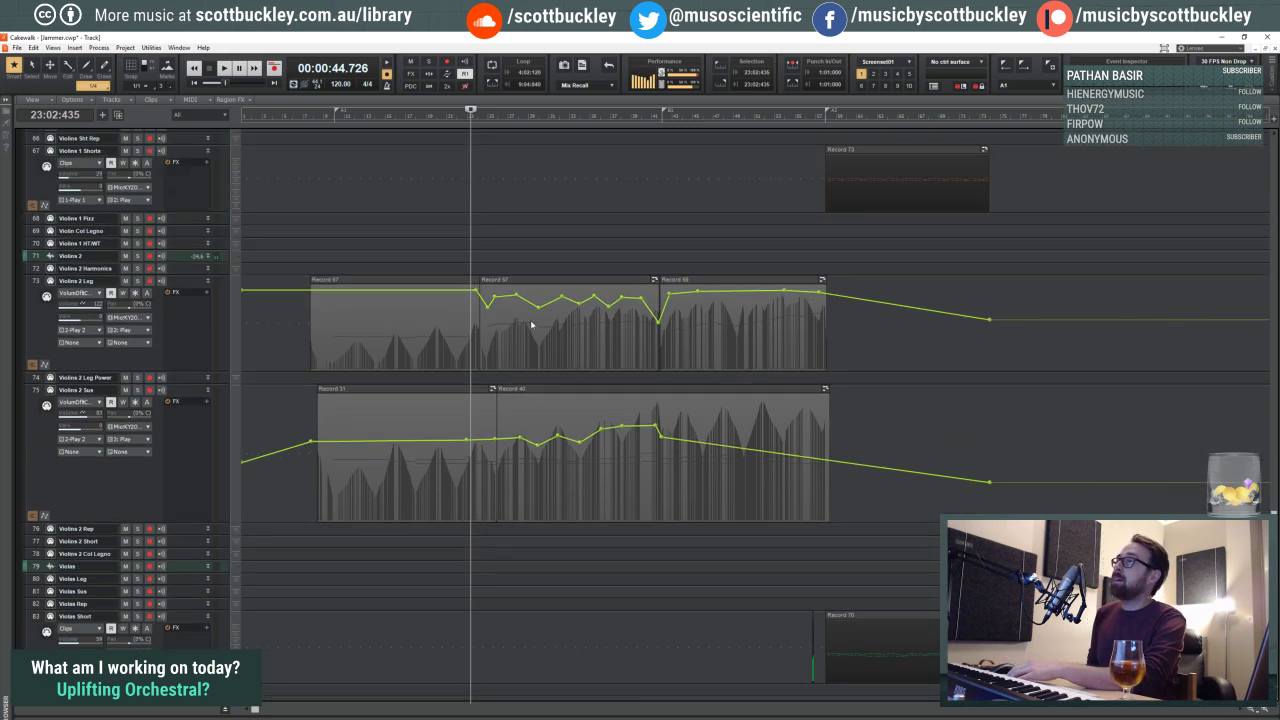
{"action": "scroll", "coordinate": [522, 322], "scroll_direction": "up", "scroll_amount": 15}
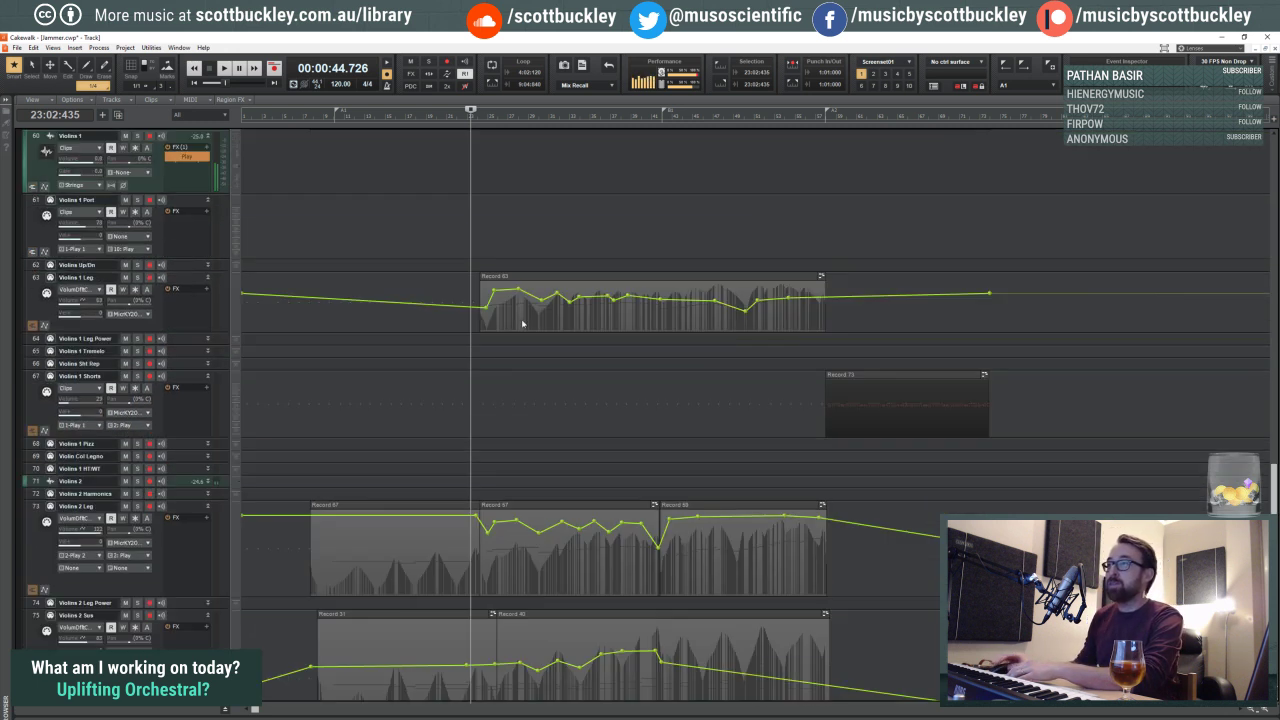
{"action": "scroll", "coordinate": [520, 319], "scroll_direction": "up", "scroll_amount": 12}
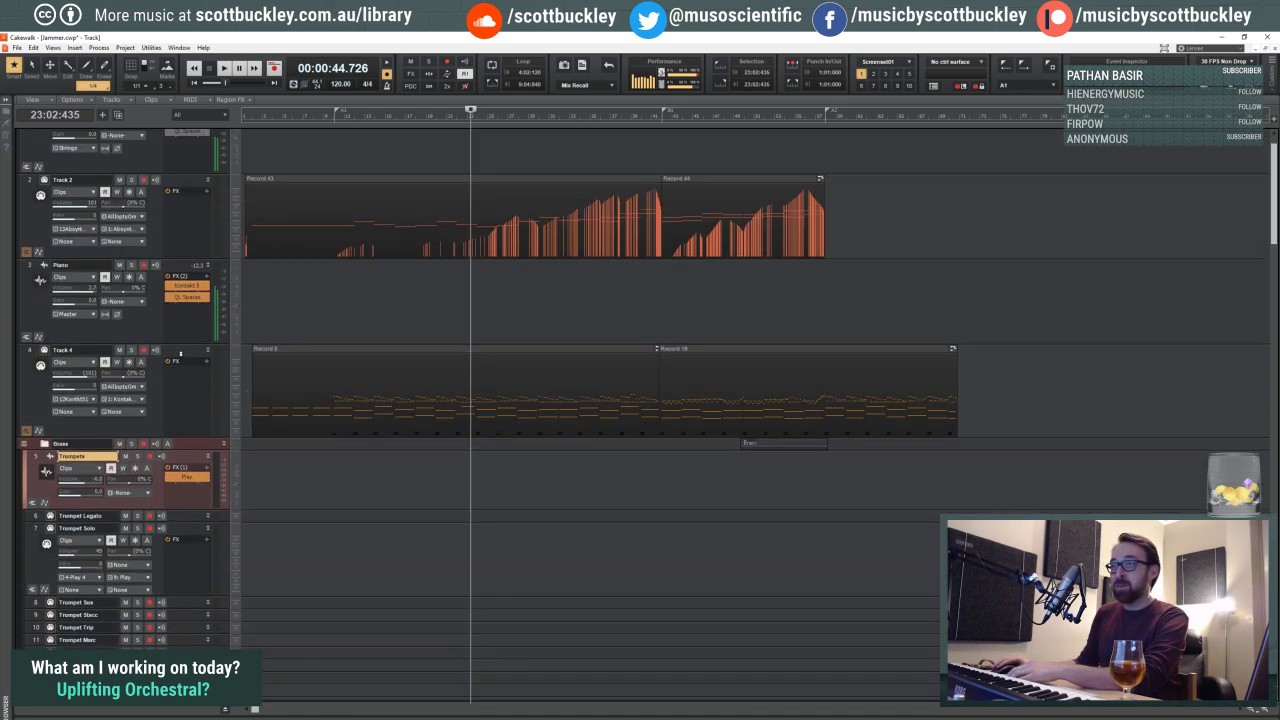
Step: Select Track 4 for live input and set the playhead at about bar 21, beat 1
{"action": "left_click", "coordinate": [182, 352]}
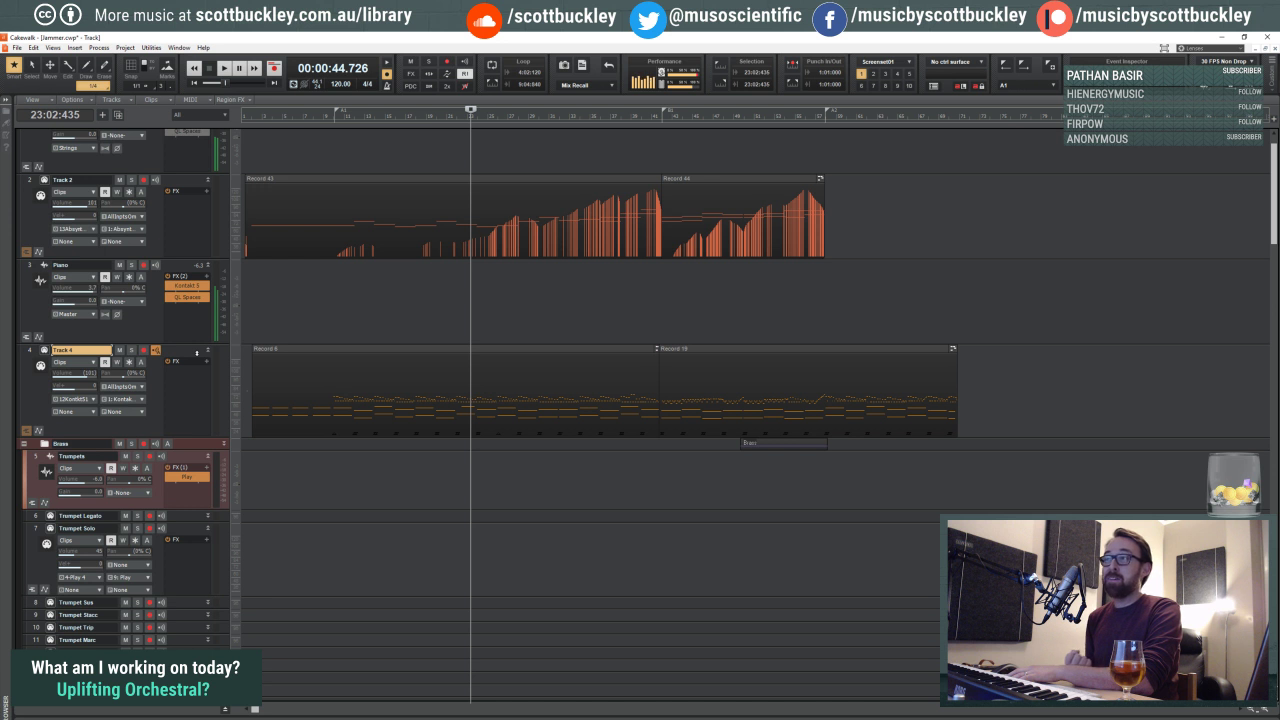
{"action": "left_click", "coordinate": [452, 155]}
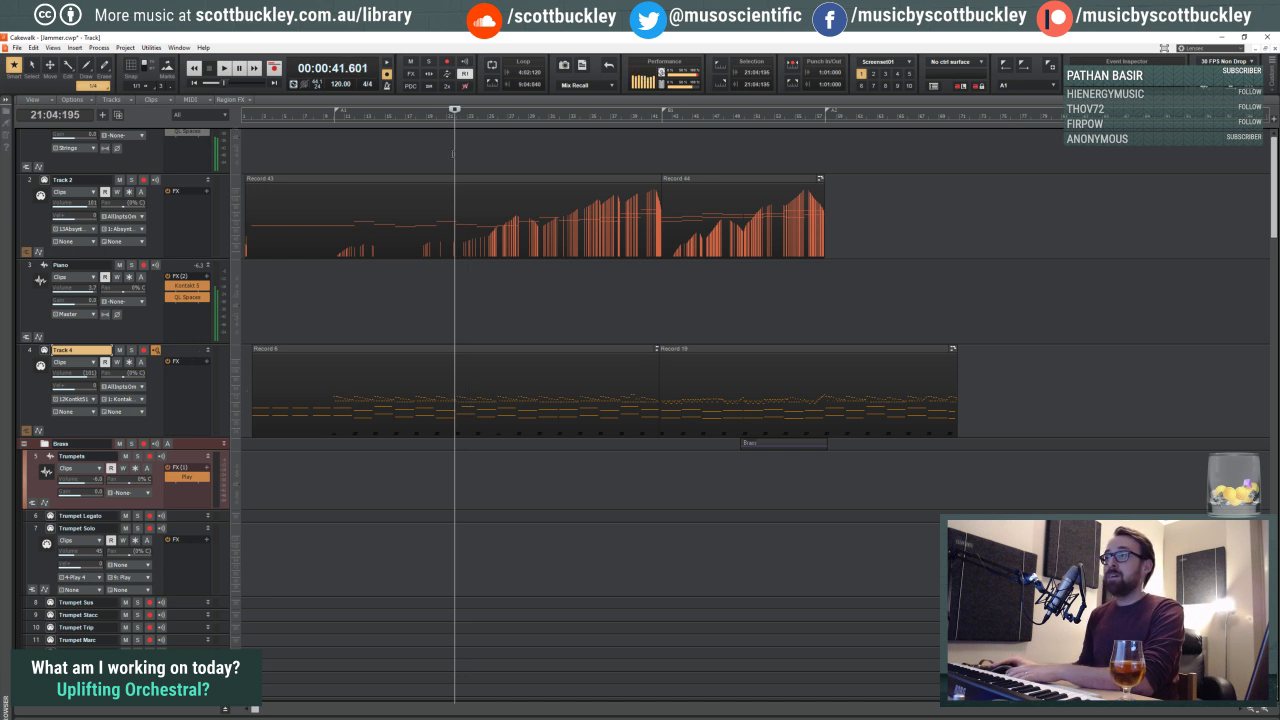
{"action": "scroll", "coordinate": [451, 156], "scroll_direction": "up", "scroll_amount": 1}
{"action": "scroll", "coordinate": [442, 190], "scroll_direction": "down", "scroll_amount": 3}
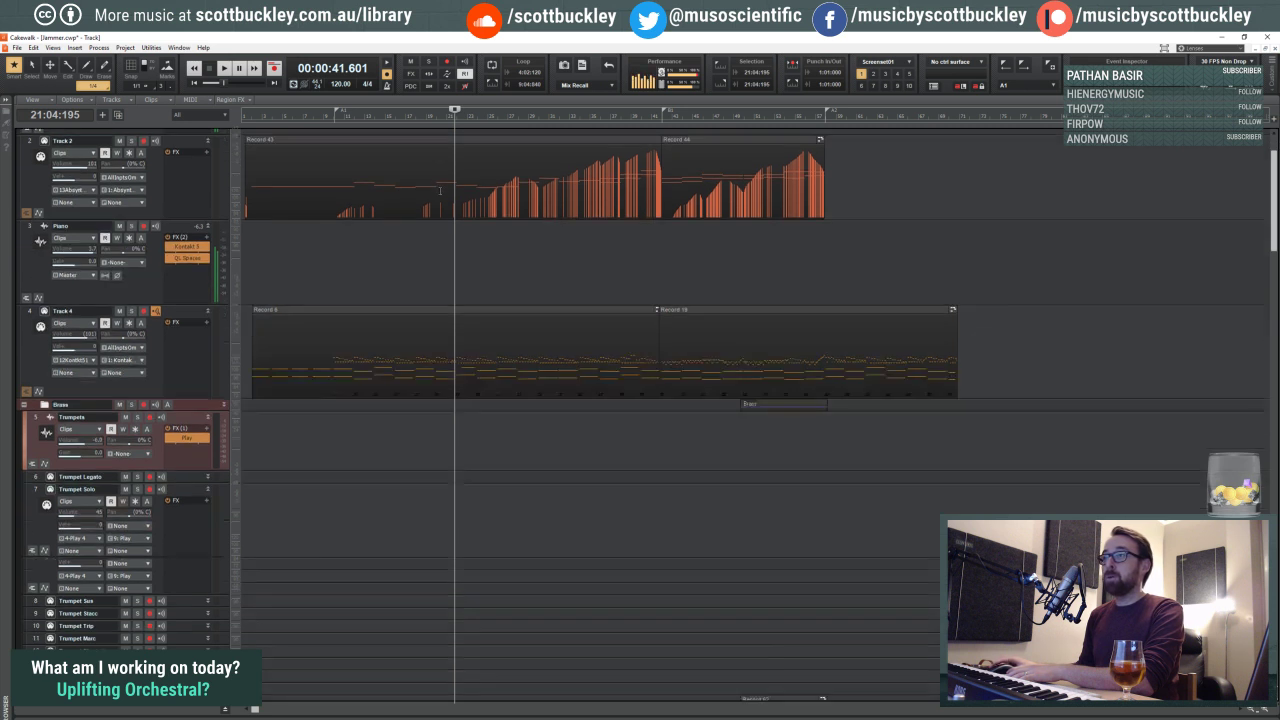
{"action": "scroll", "coordinate": [442, 237], "scroll_direction": "down", "scroll_amount": 1}
{"action": "scroll", "coordinate": [435, 237], "scroll_direction": "up", "scroll_amount": 1}
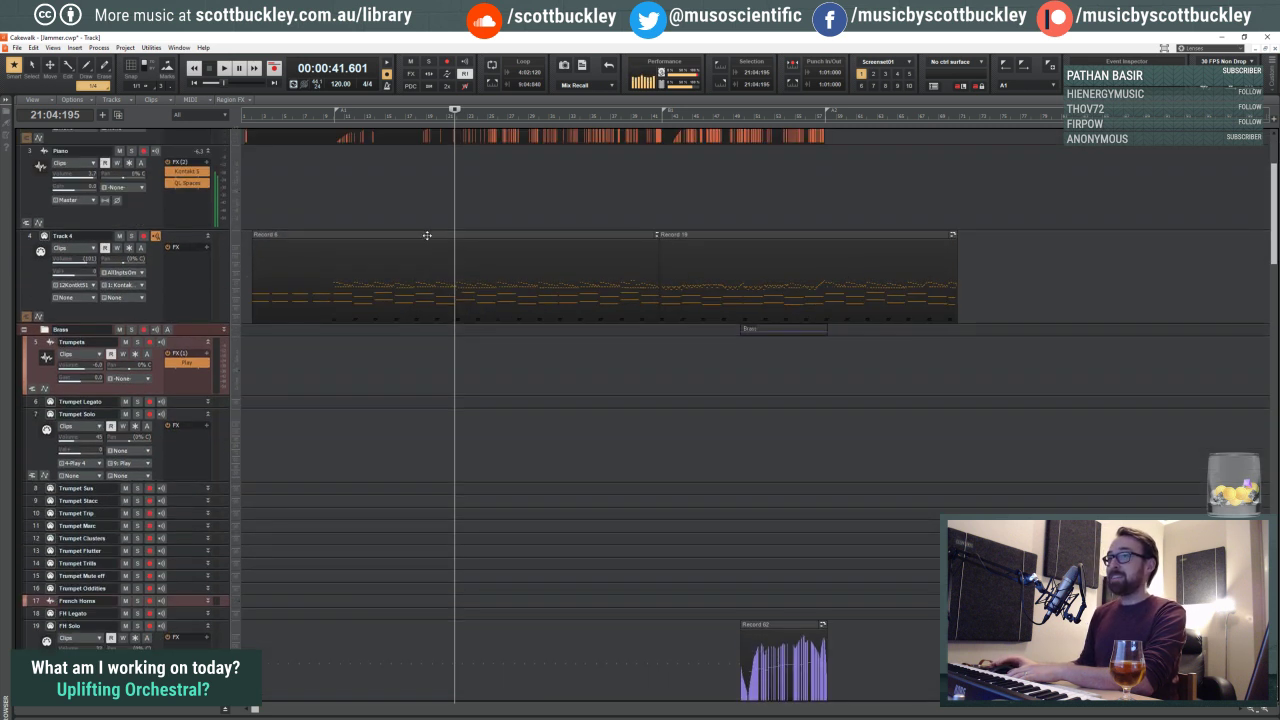
{"action": "left_click", "coordinate": [444, 213]}
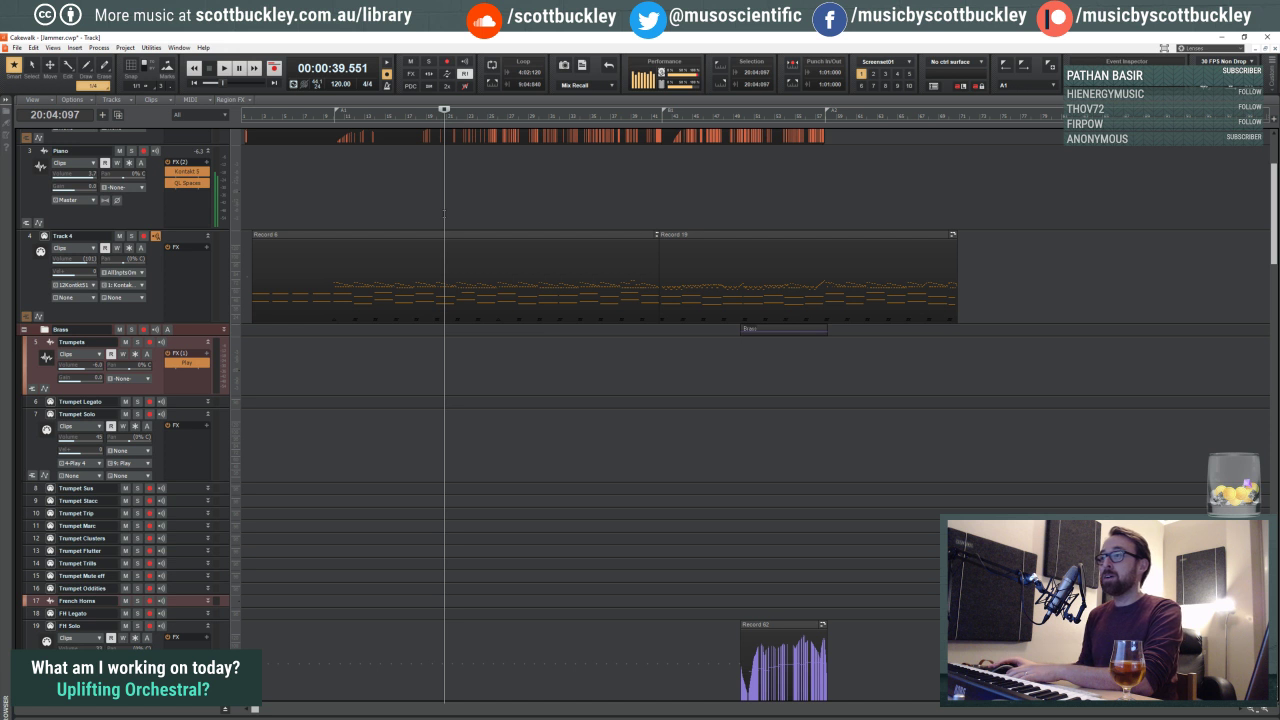
{"action": "left_click", "coordinate": [447, 213]}
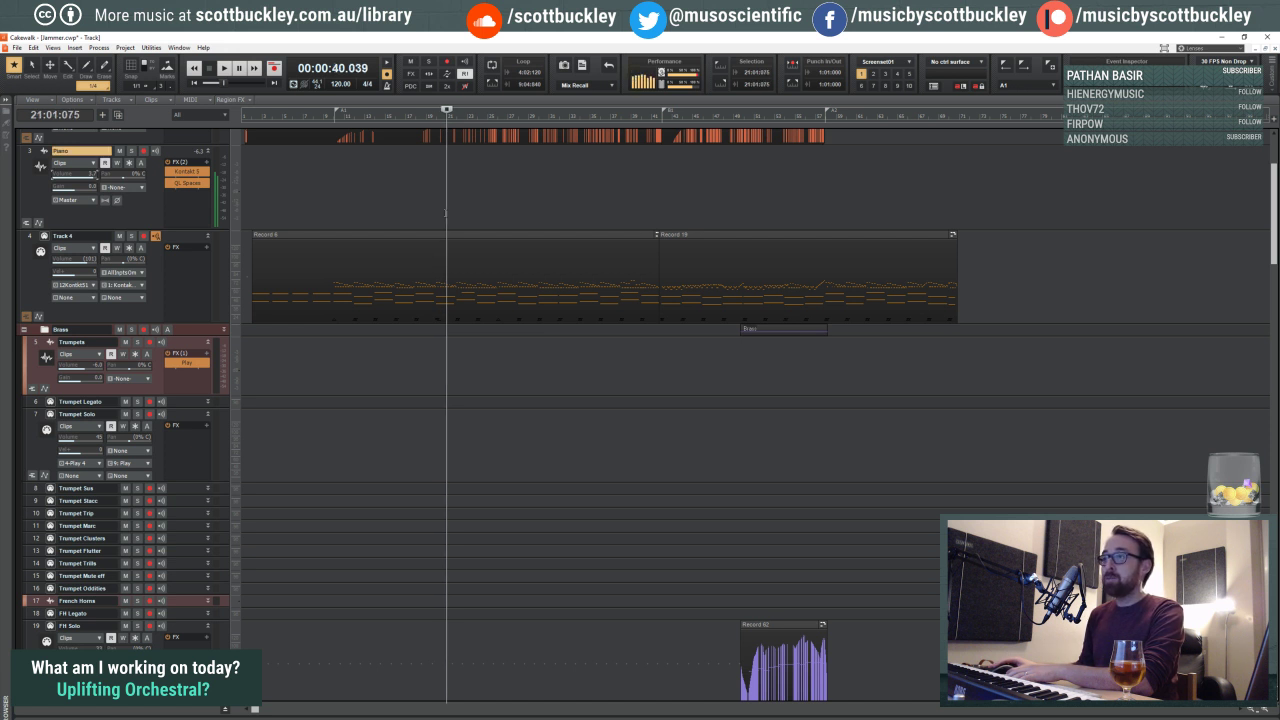
Step: Insert an audio track with the Play soft synth above the Brass folder, and add a MIDI track directly below it
{"action": "scroll", "coordinate": [437, 212], "scroll_direction": "up", "scroll_amount": 1}
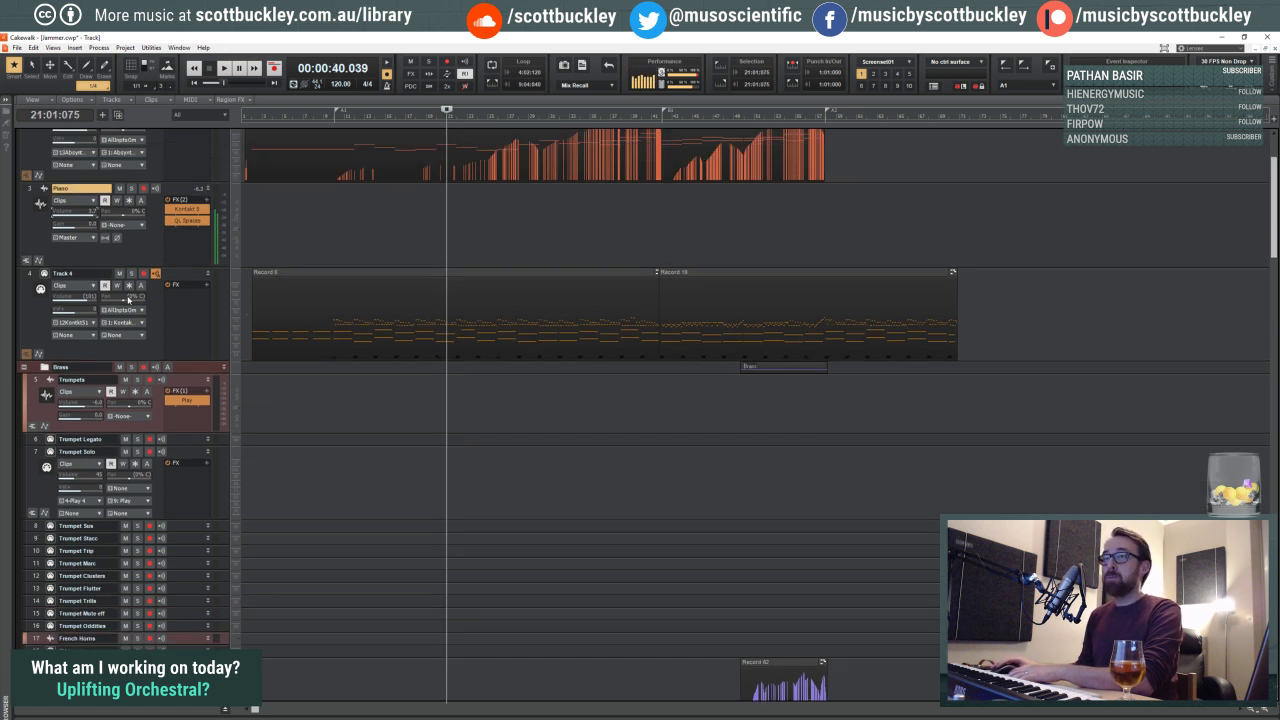
{"action": "right_click", "coordinate": [36, 368]}
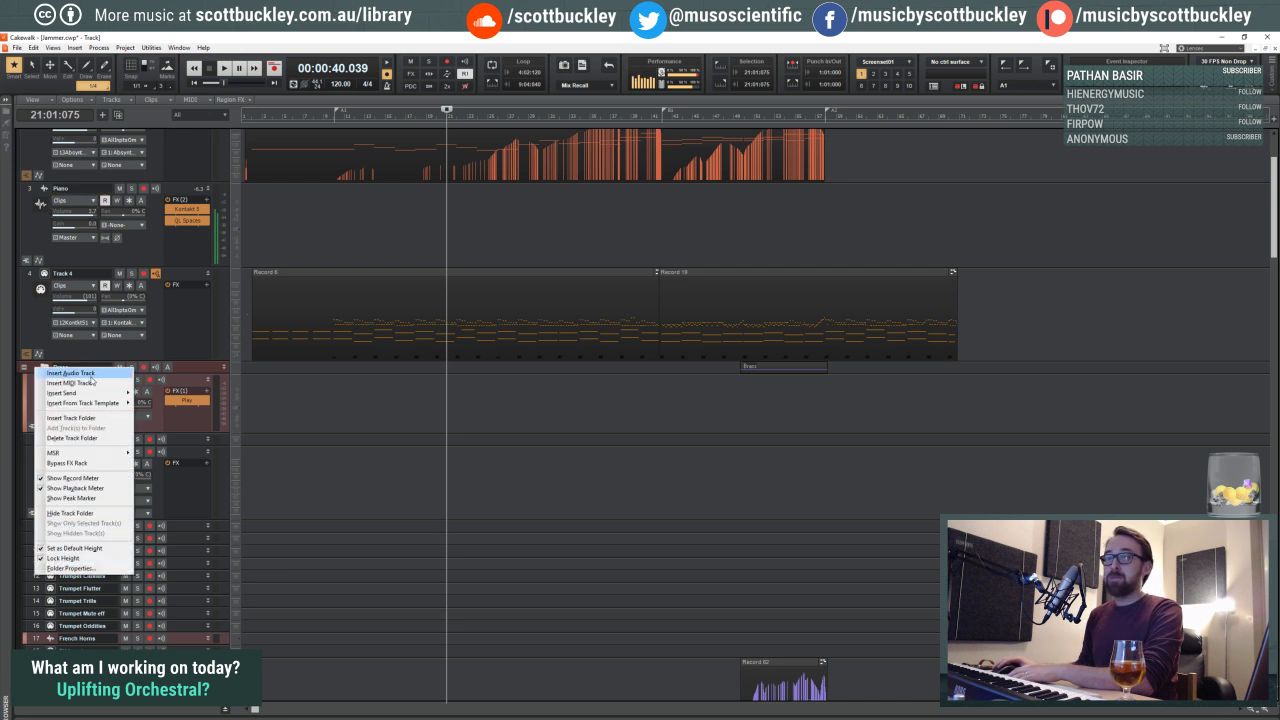
{"action": "left_click", "coordinate": [97, 377]}
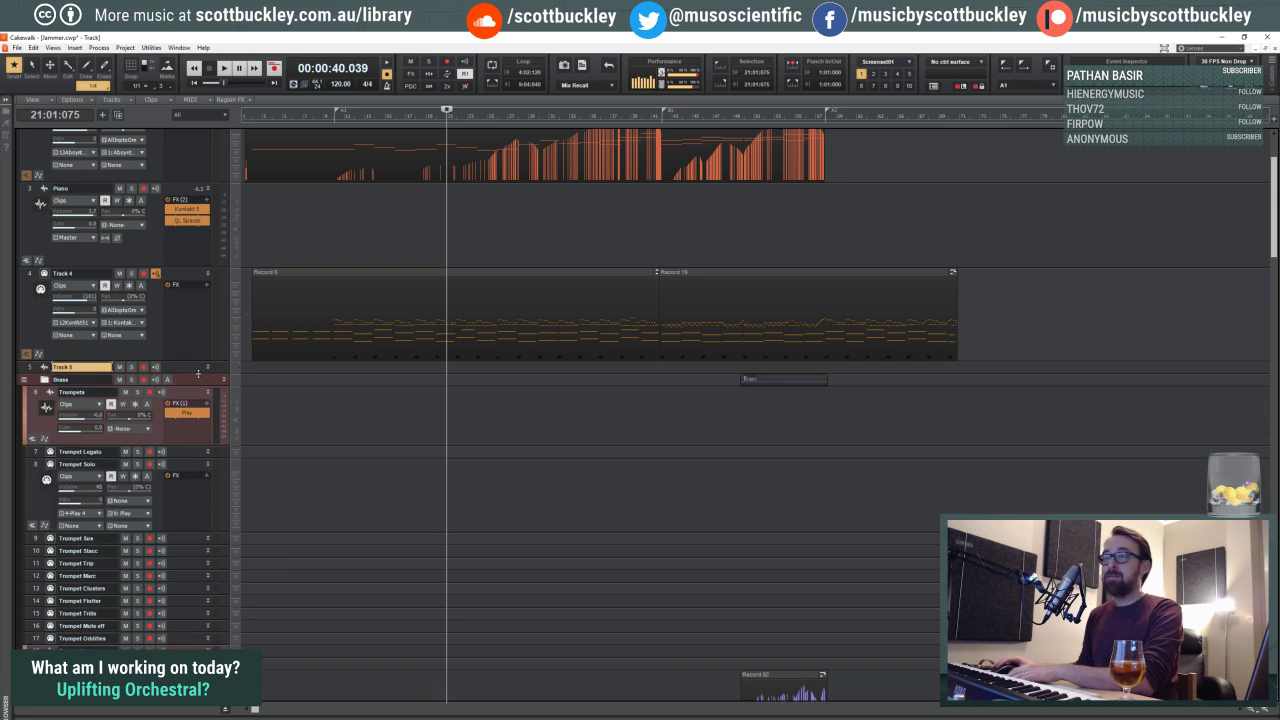
{"action": "right_click", "coordinate": [184, 425]}
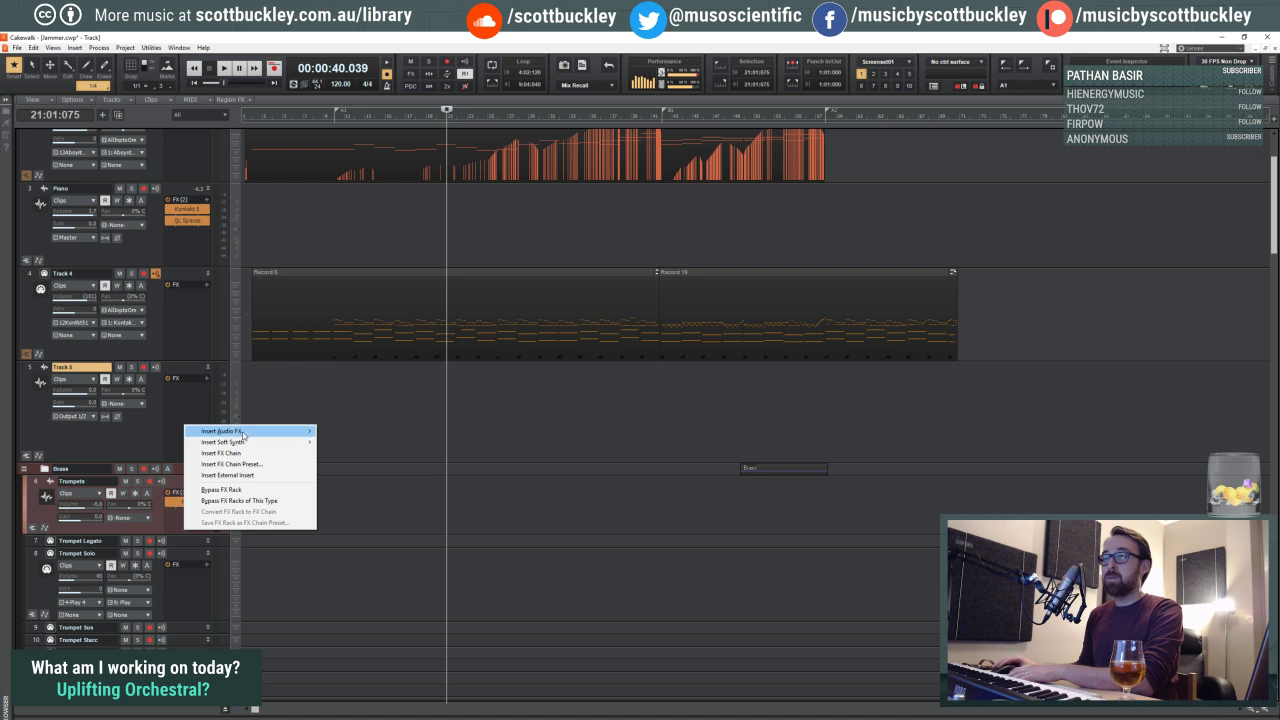
{"action": "mouse_move", "coordinate": [222, 442]}
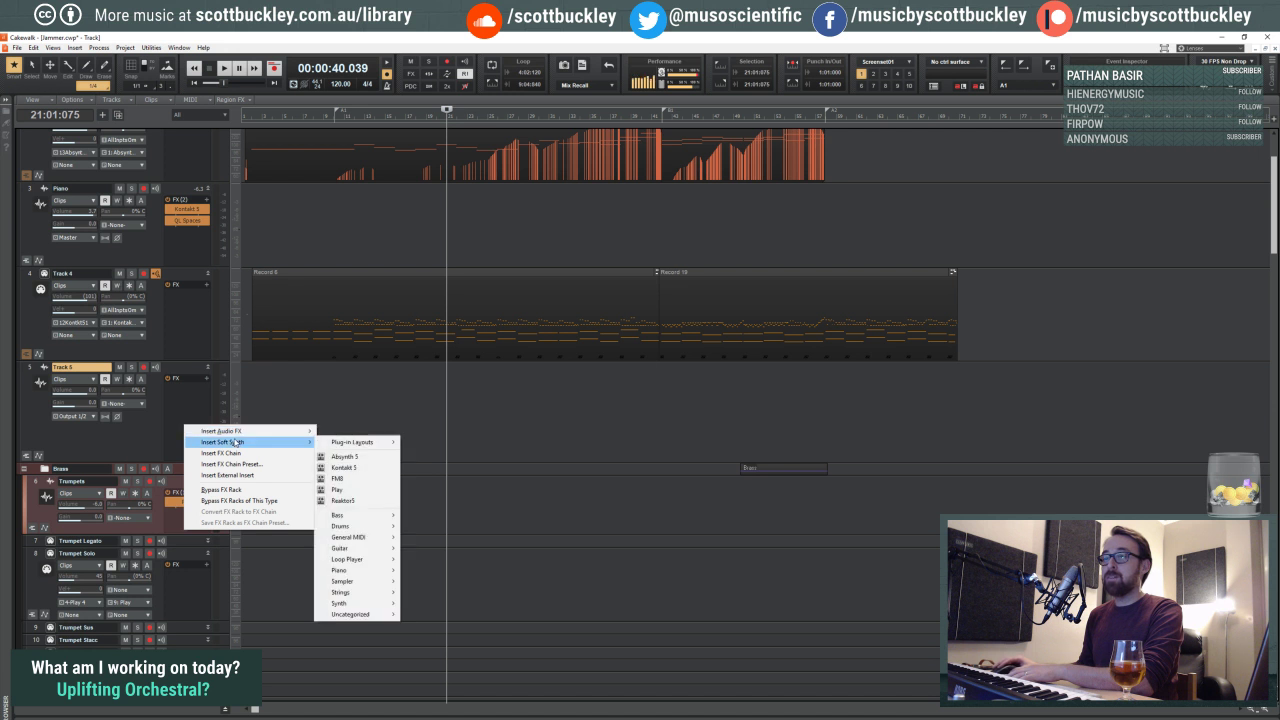
{"action": "left_click", "coordinate": [338, 489]}
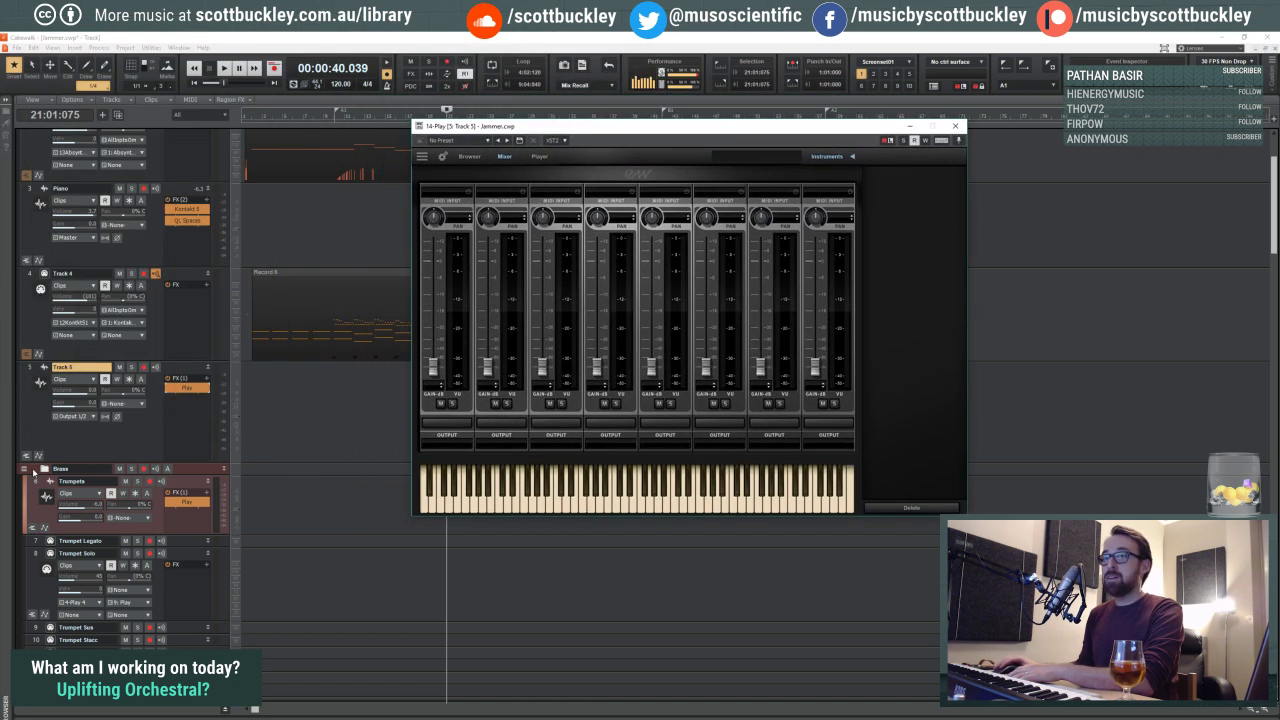
{"action": "right_click", "coordinate": [33, 470]}
{"action": "left_click", "coordinate": [70, 482]}
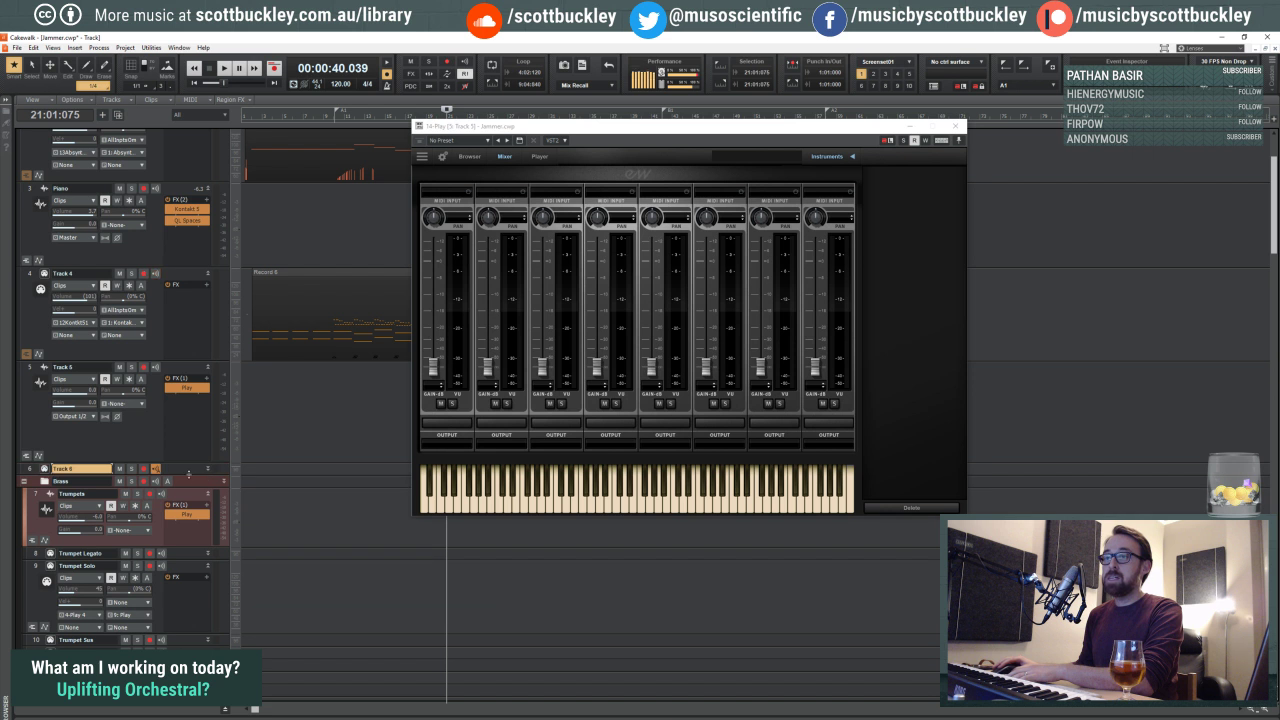
Step: Browse Play's EW Hollywood Choirs Gold library to the Womens Choir vowels and select the WOMEN oh instrument
{"action": "left_click", "coordinate": [468, 157]}
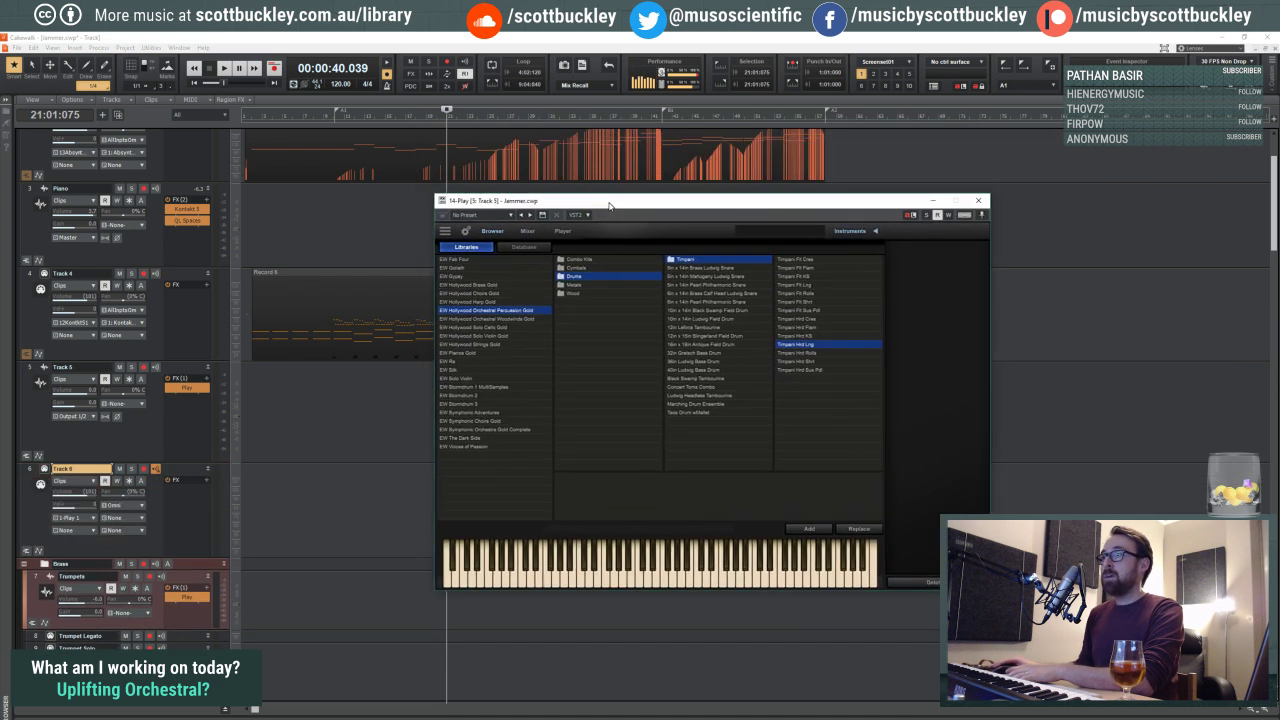
{"action": "left_click_drag", "start_coordinate": [612, 203], "coordinate": [624, 234]}
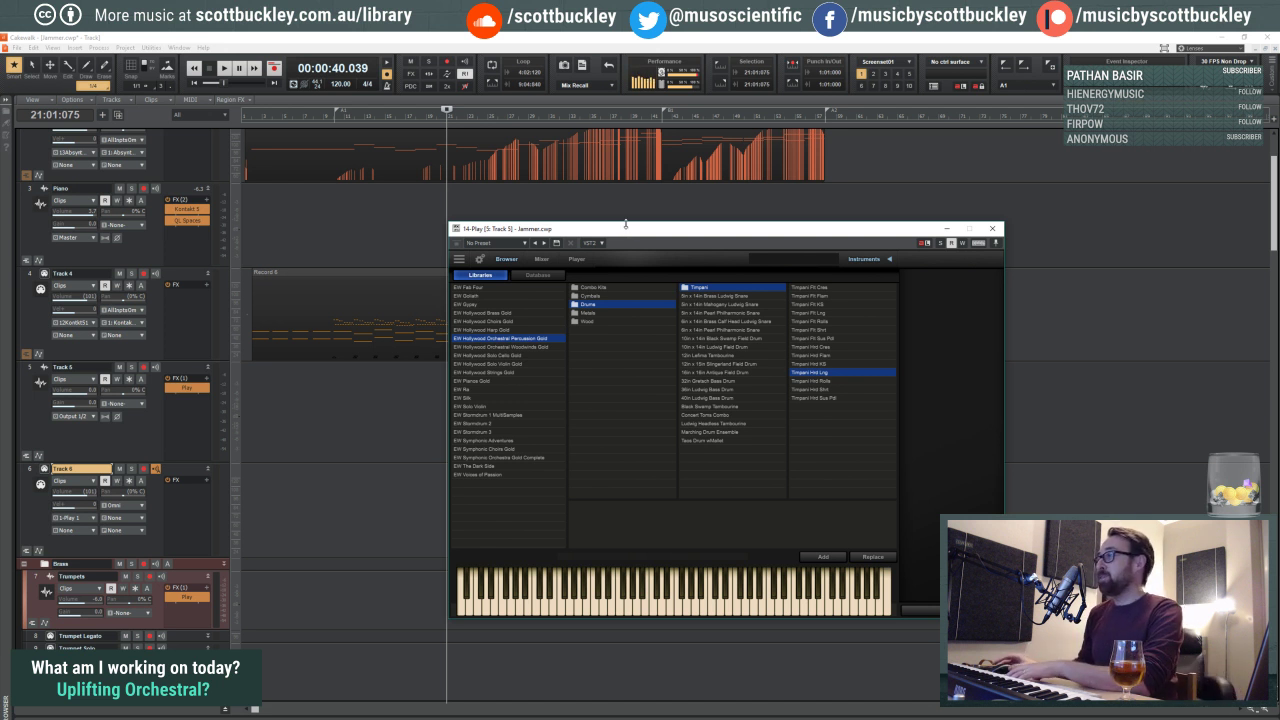
{"action": "left_click_drag", "start_coordinate": [607, 230], "coordinate": [655, 232]}
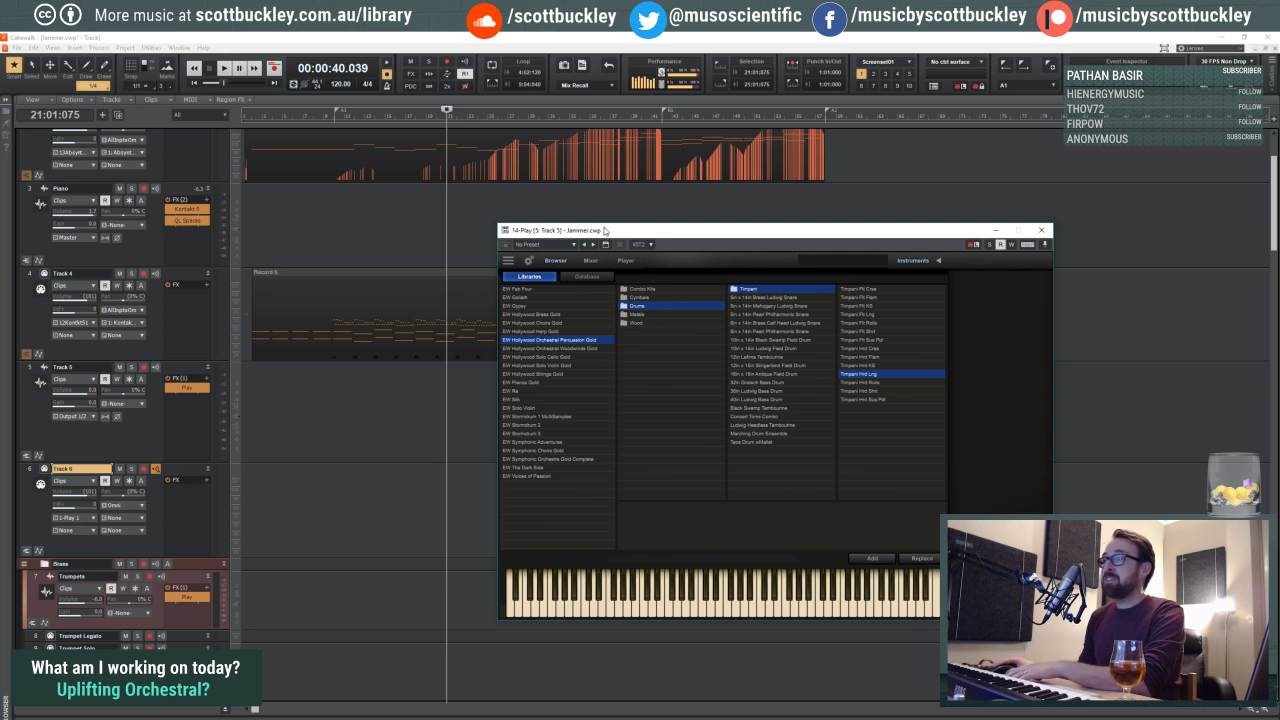
{"action": "left_click_drag", "start_coordinate": [607, 231], "coordinate": [646, 219]}
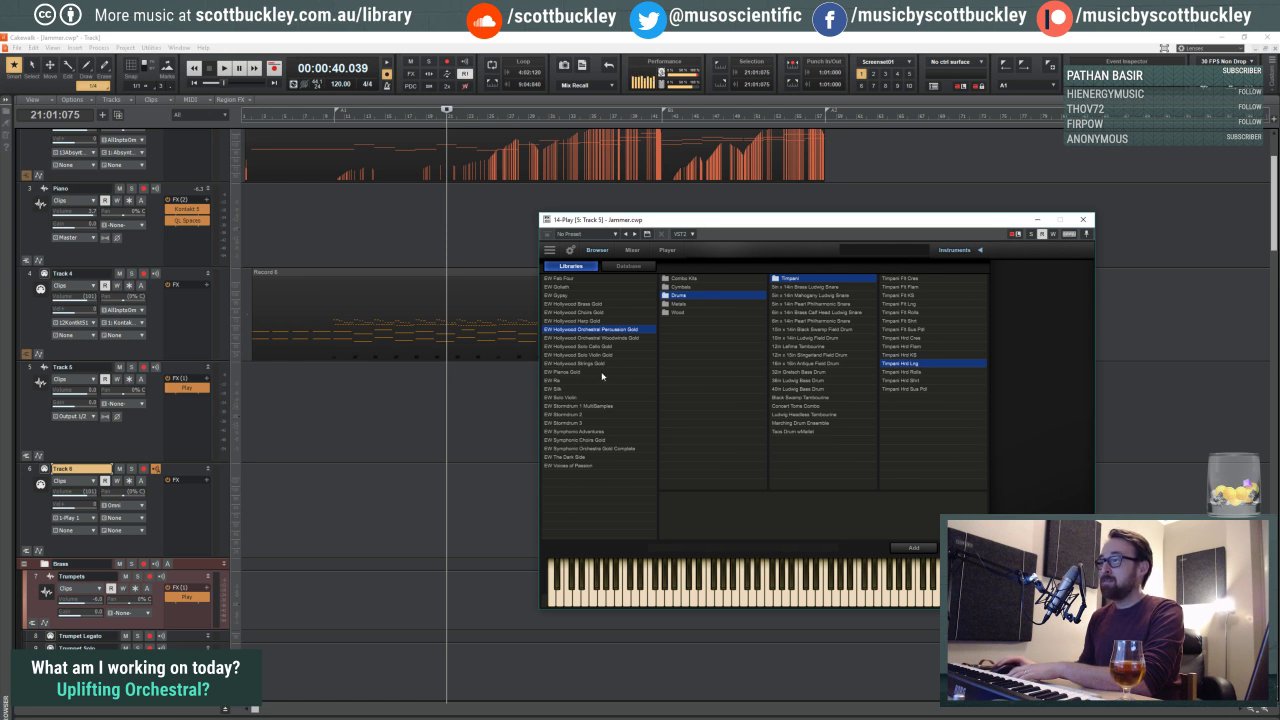
{"action": "left_click", "coordinate": [588, 313]}
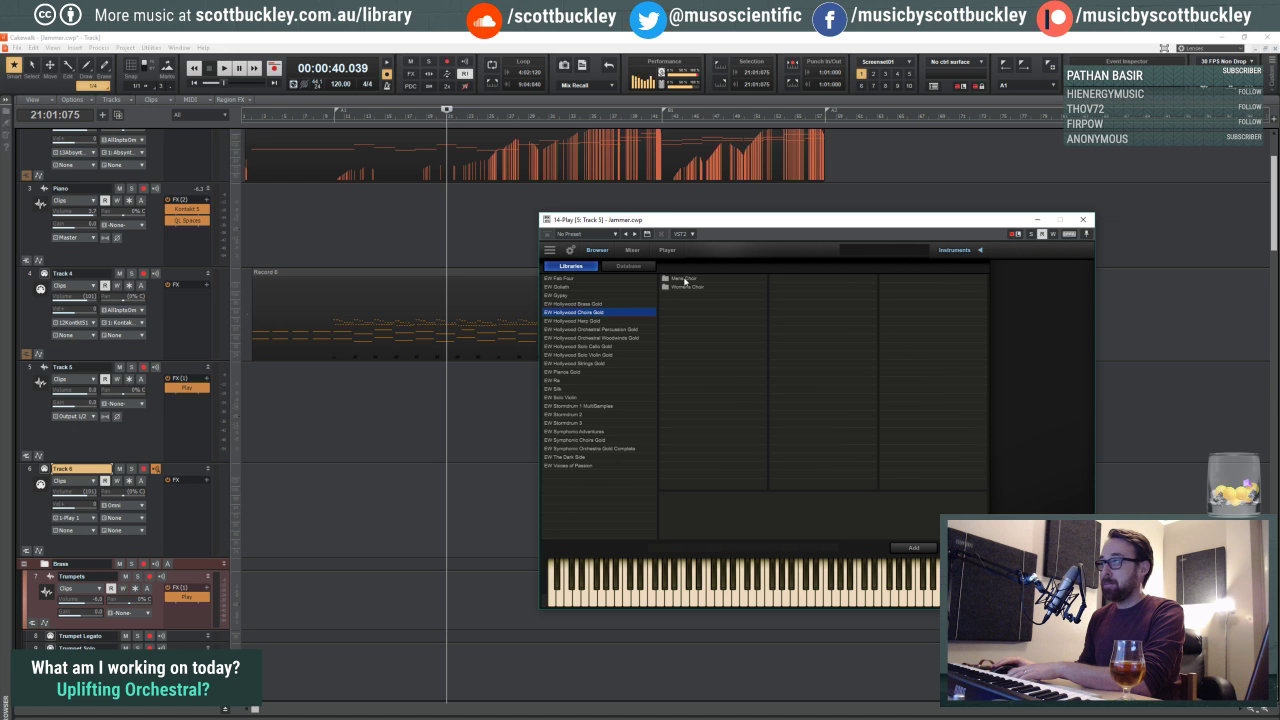
{"action": "left_click", "coordinate": [684, 289]}
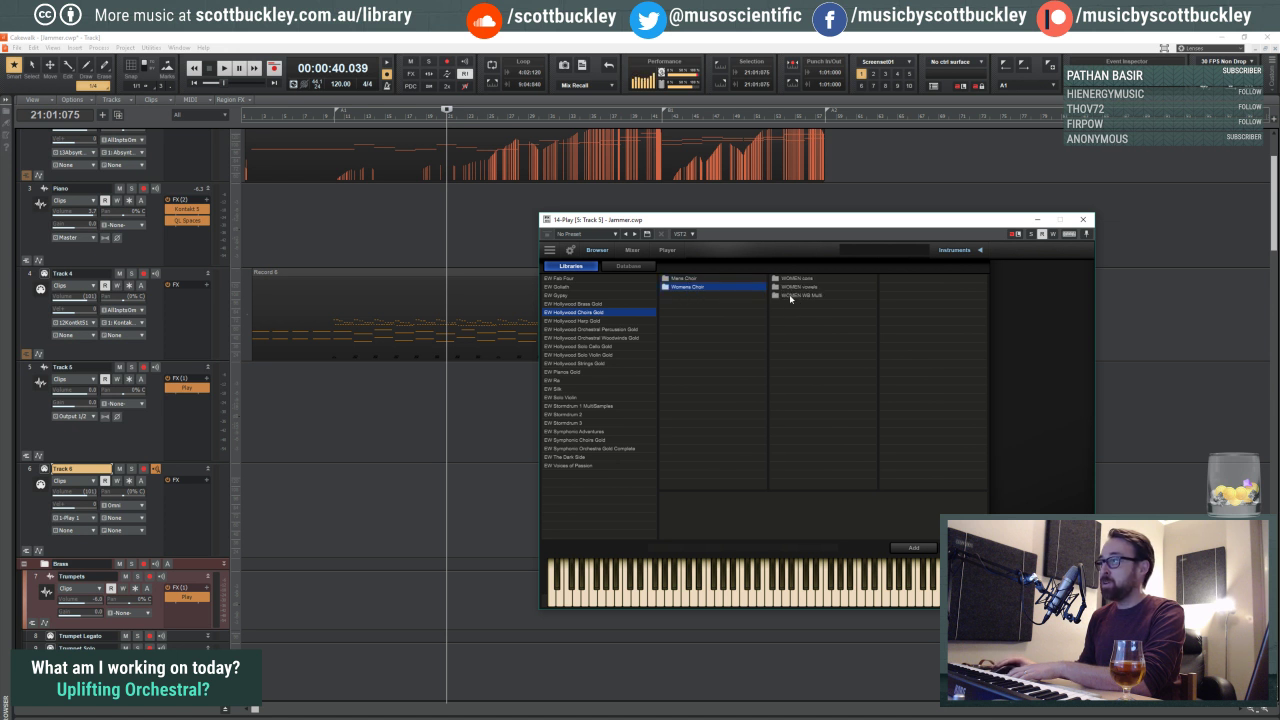
{"action": "left_click", "coordinate": [793, 280]}
{"action": "left_click", "coordinate": [797, 287]}
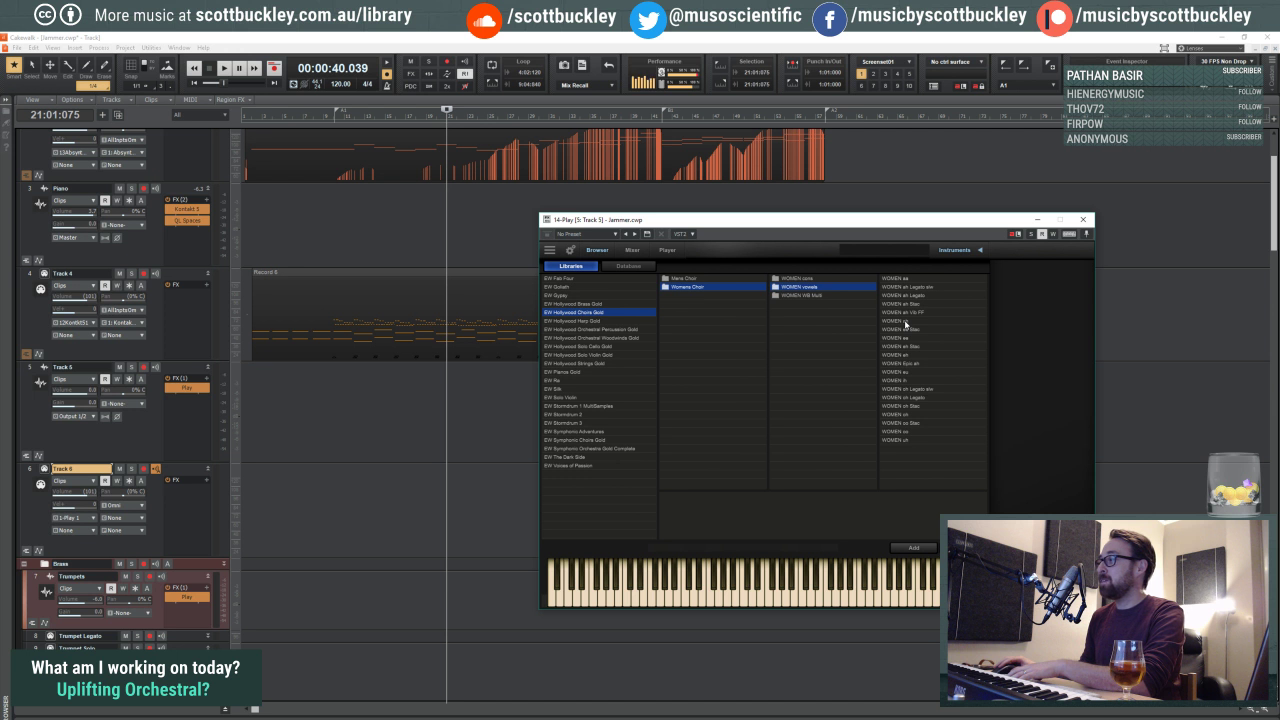
{"action": "left_click", "coordinate": [894, 414]}
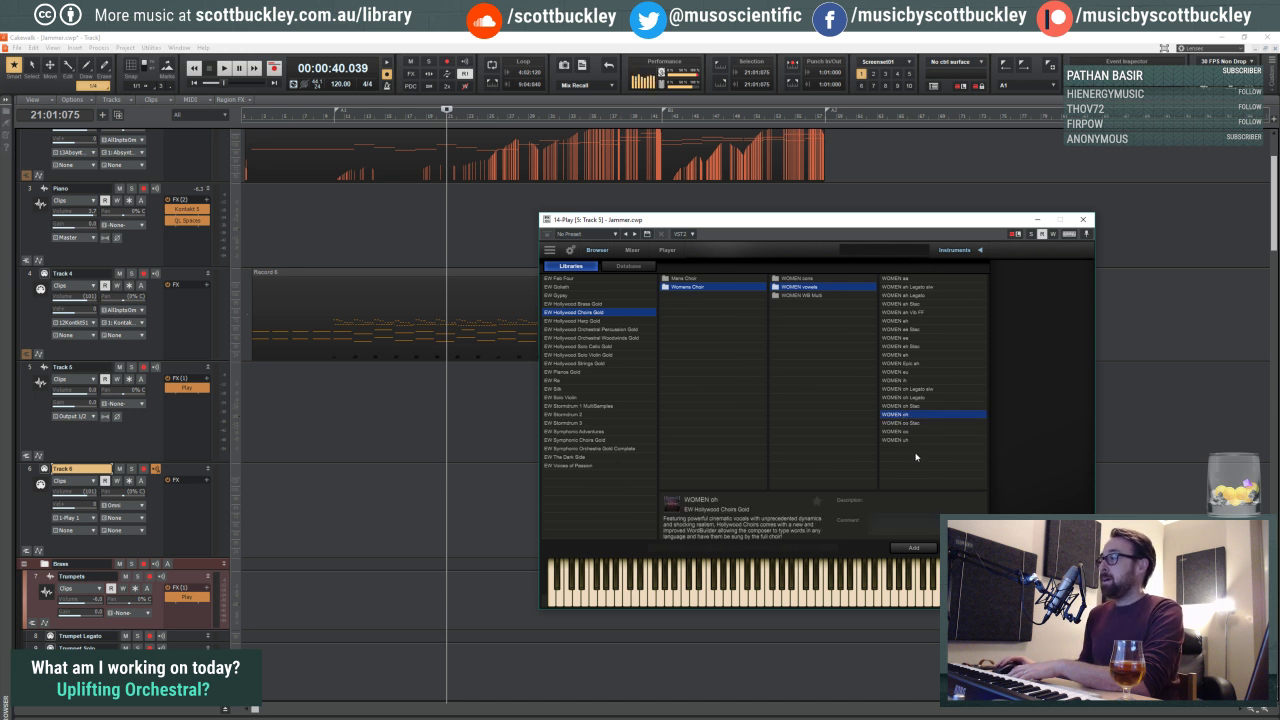
Step: Load the WOMEN oh instrument into Play, and add MEN oh from the Mens Choir vowels as a second instrument
{"action": "left_click", "coordinate": [914, 549]}
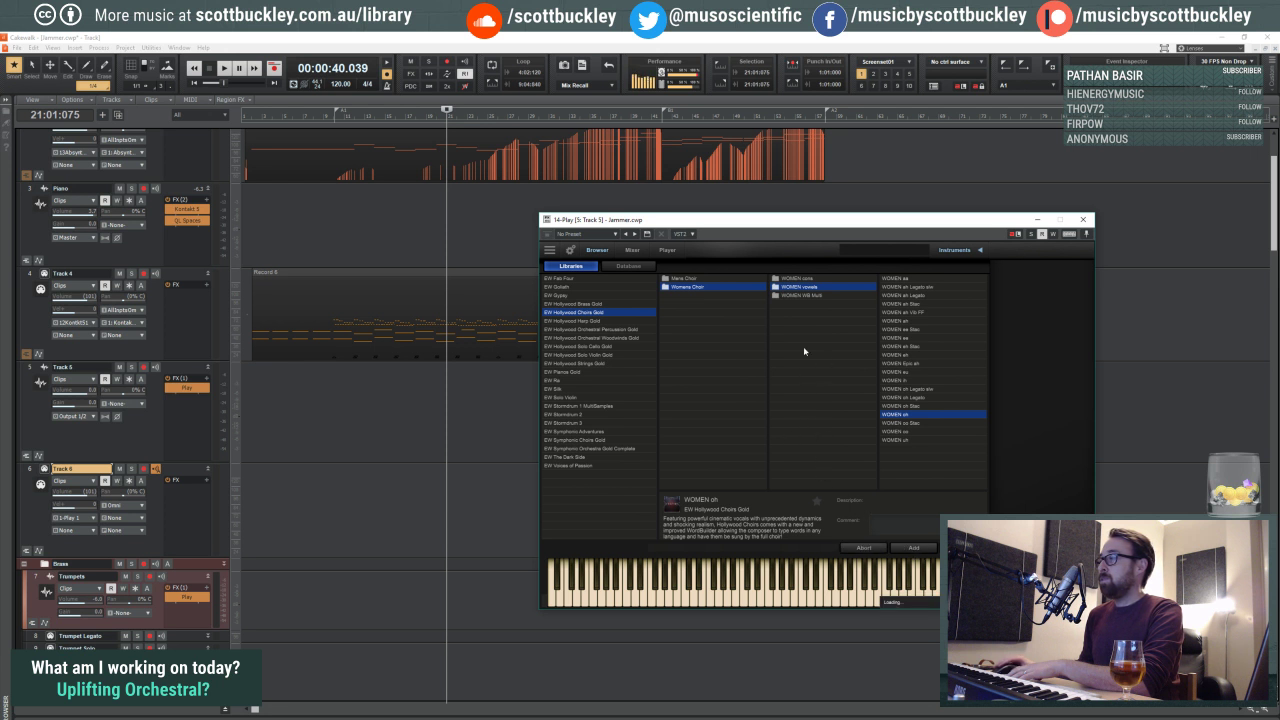
{"action": "left_click", "coordinate": [689, 277]}
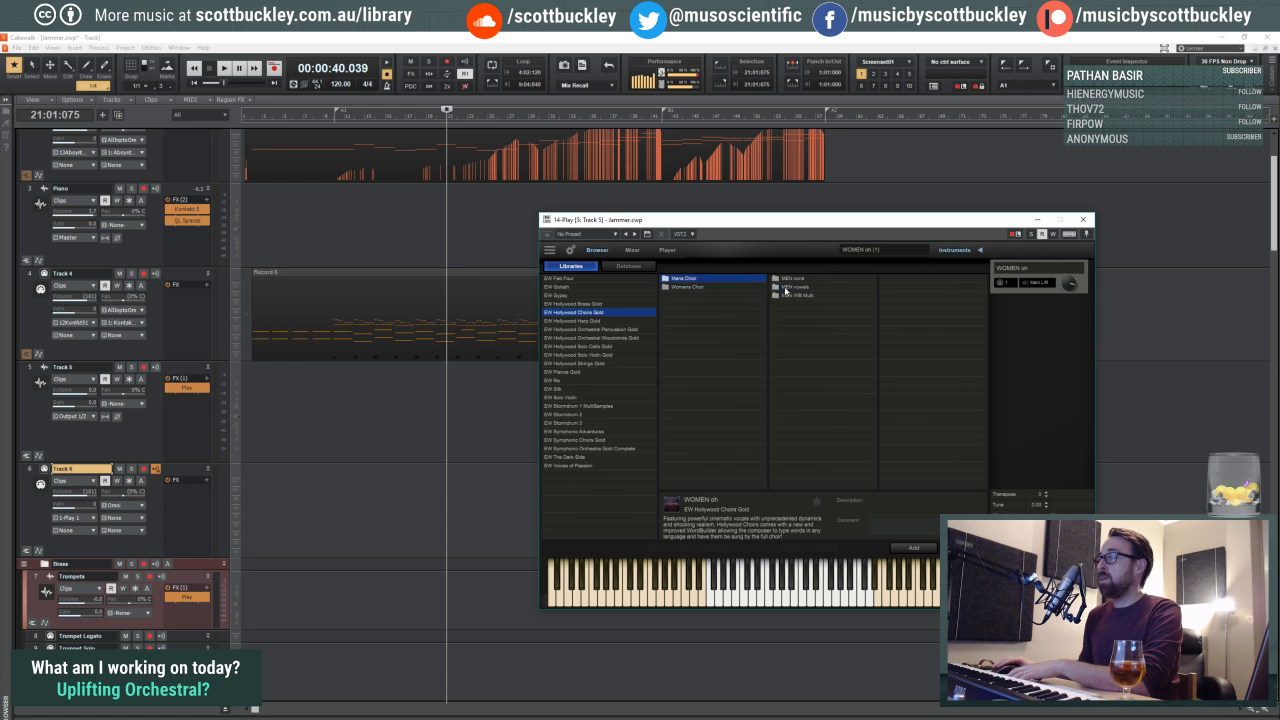
{"action": "left_click", "coordinate": [786, 287]}
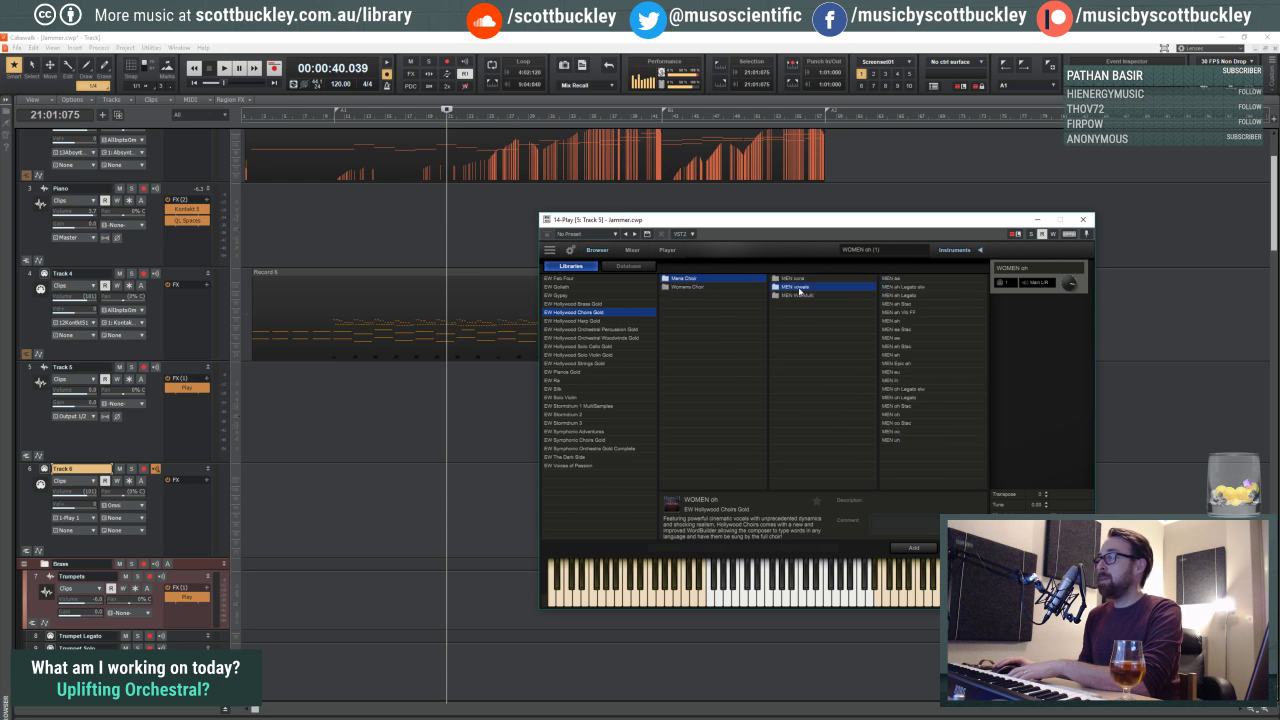
{"action": "double_click", "coordinate": [896, 414]}
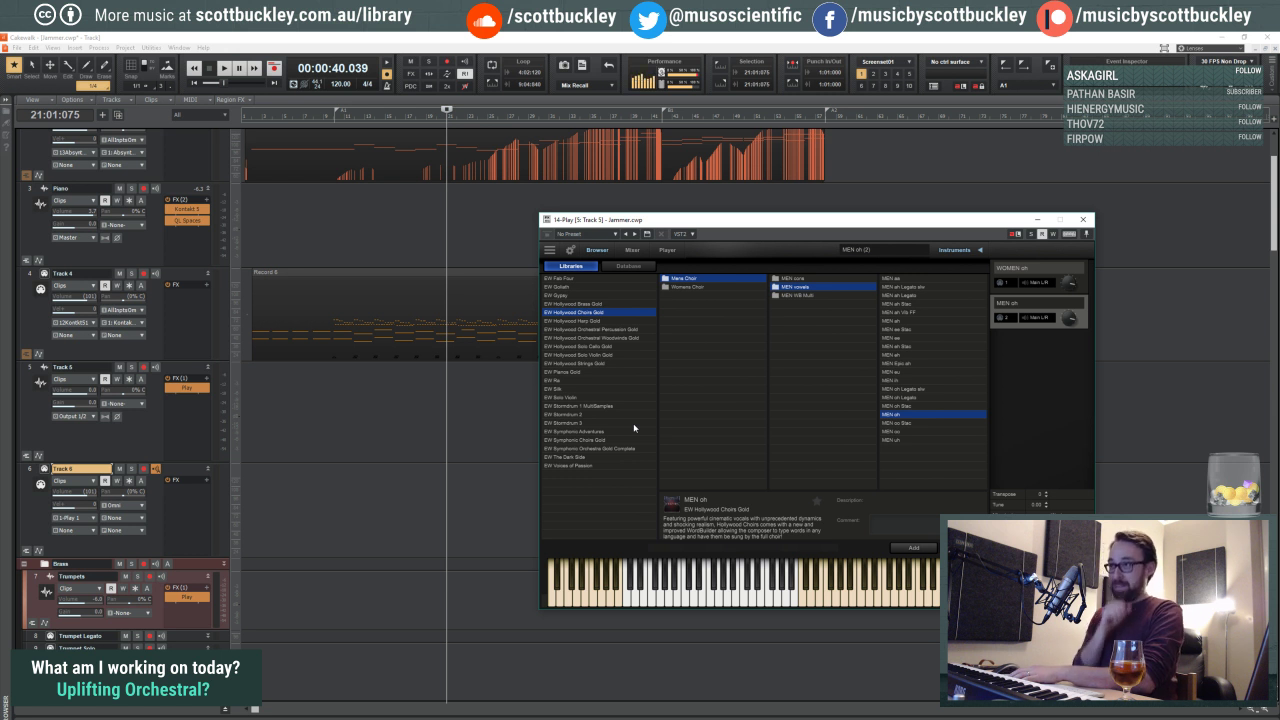
Step: Set the playhead at about bar 9, beat 4, and minimise the Play window
{"action": "left_click", "coordinate": [329, 240]}
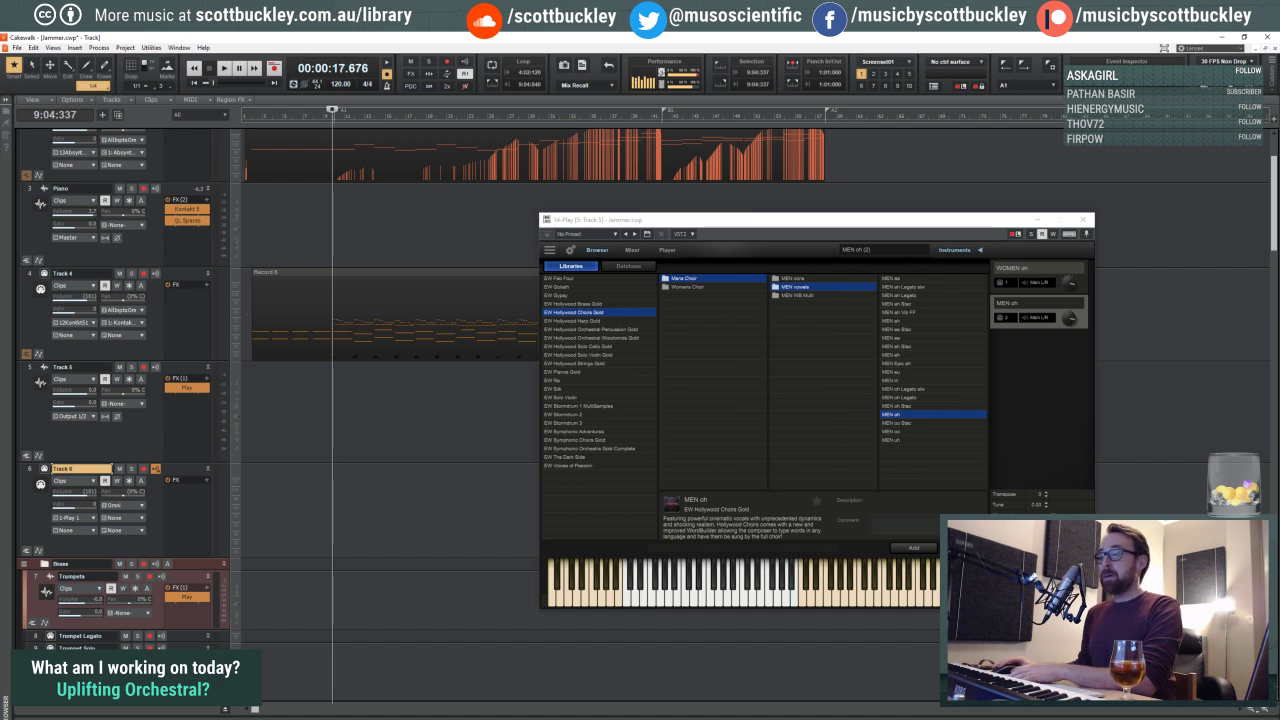
{"action": "key", "text": "ctrl+Right"}
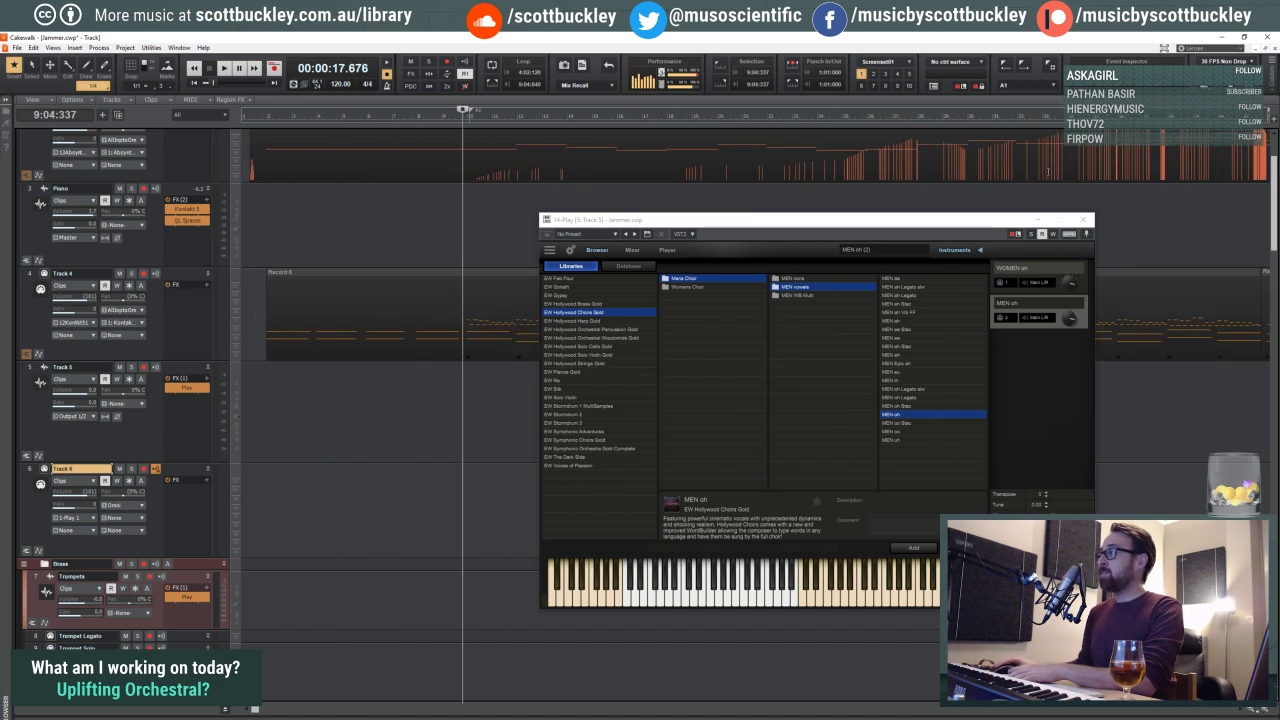
{"action": "left_click", "coordinate": [1038, 219]}
{"action": "left_click", "coordinate": [1250, 710]}
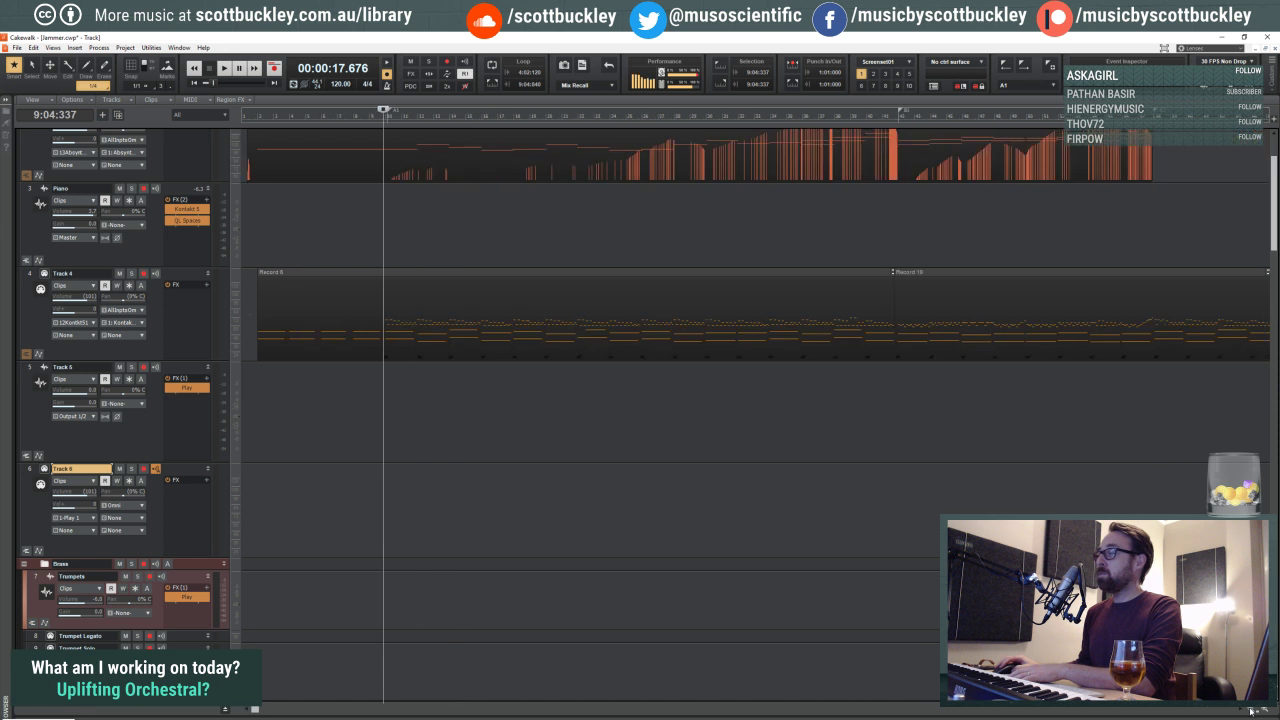
{"action": "left_click", "coordinate": [1250, 710]}
Step: Select Track 4 for live input and reposition the playhead just before bar 10, at 9:04:300
{"action": "left_click", "coordinate": [473, 247]}
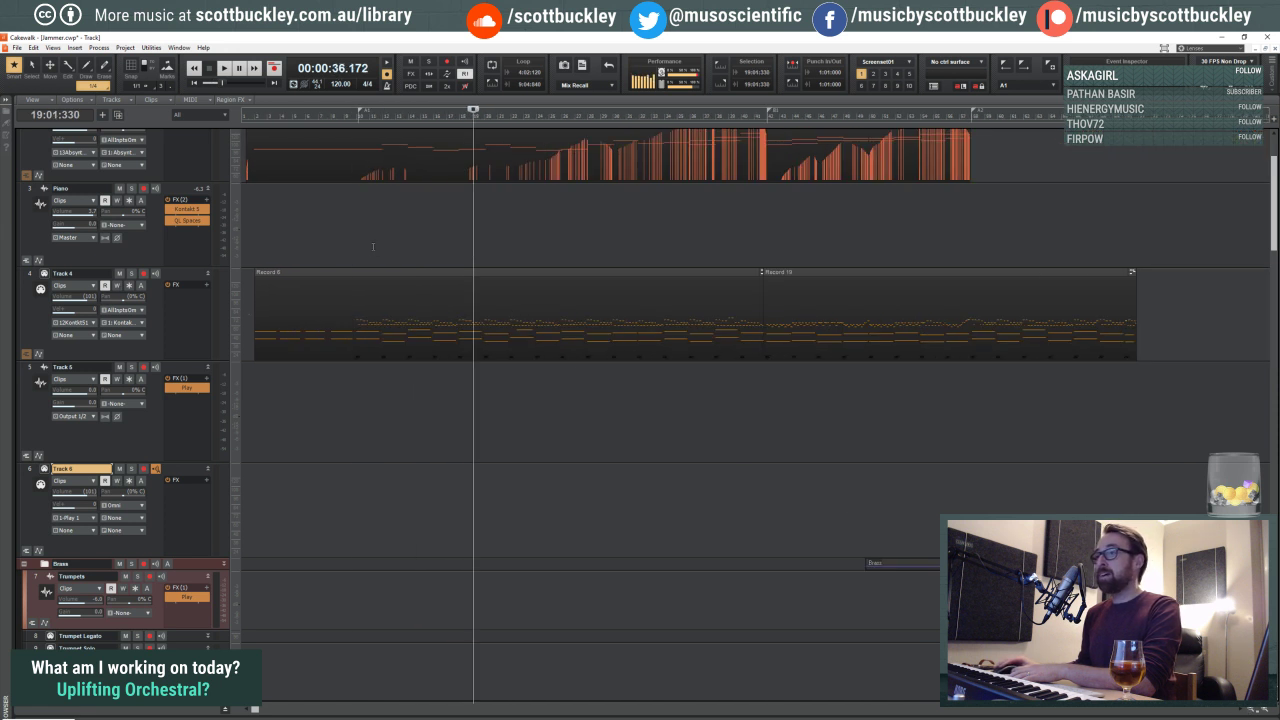
{"action": "left_click", "coordinate": [352, 249]}
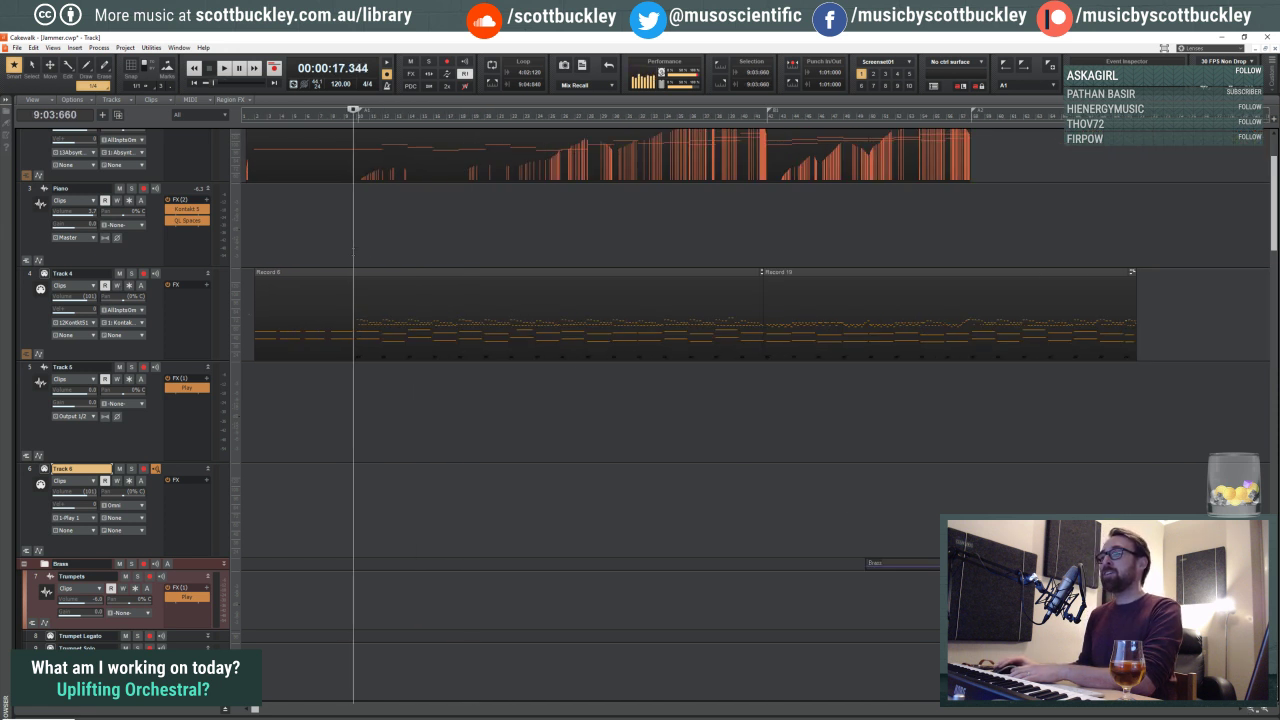
{"action": "left_click", "coordinate": [354, 252]}
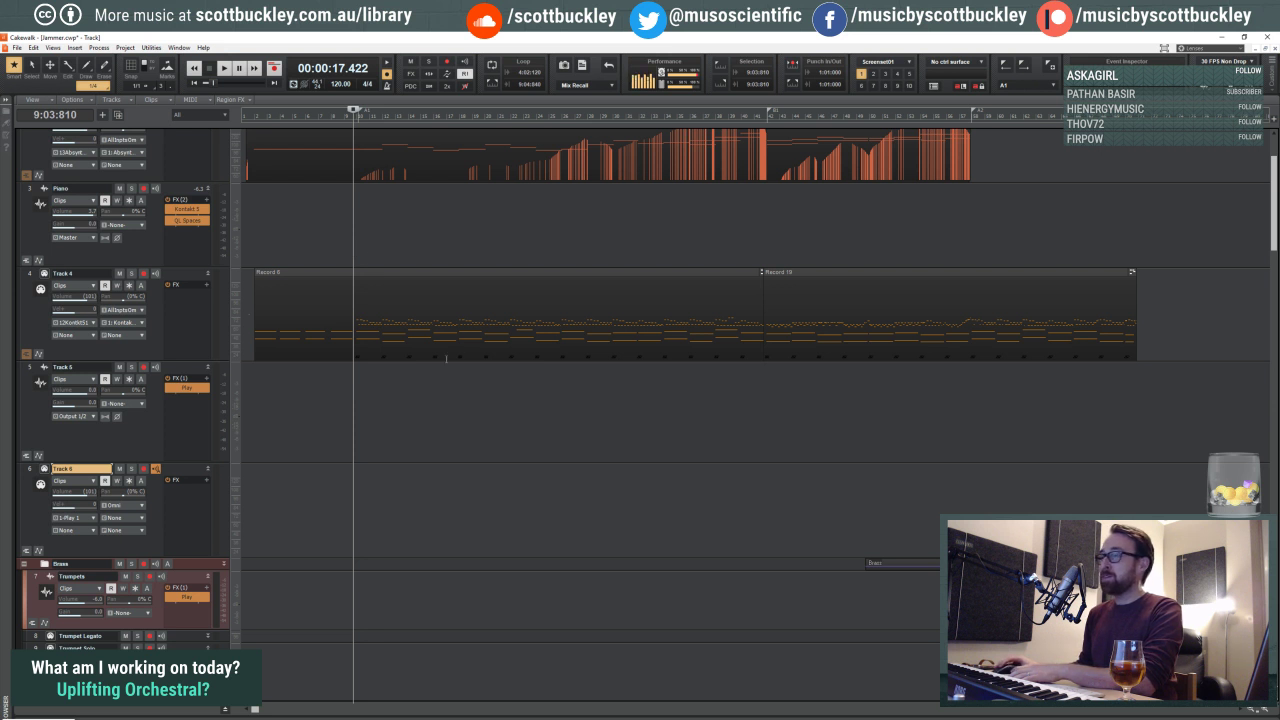
{"action": "left_click", "coordinate": [193, 285]}
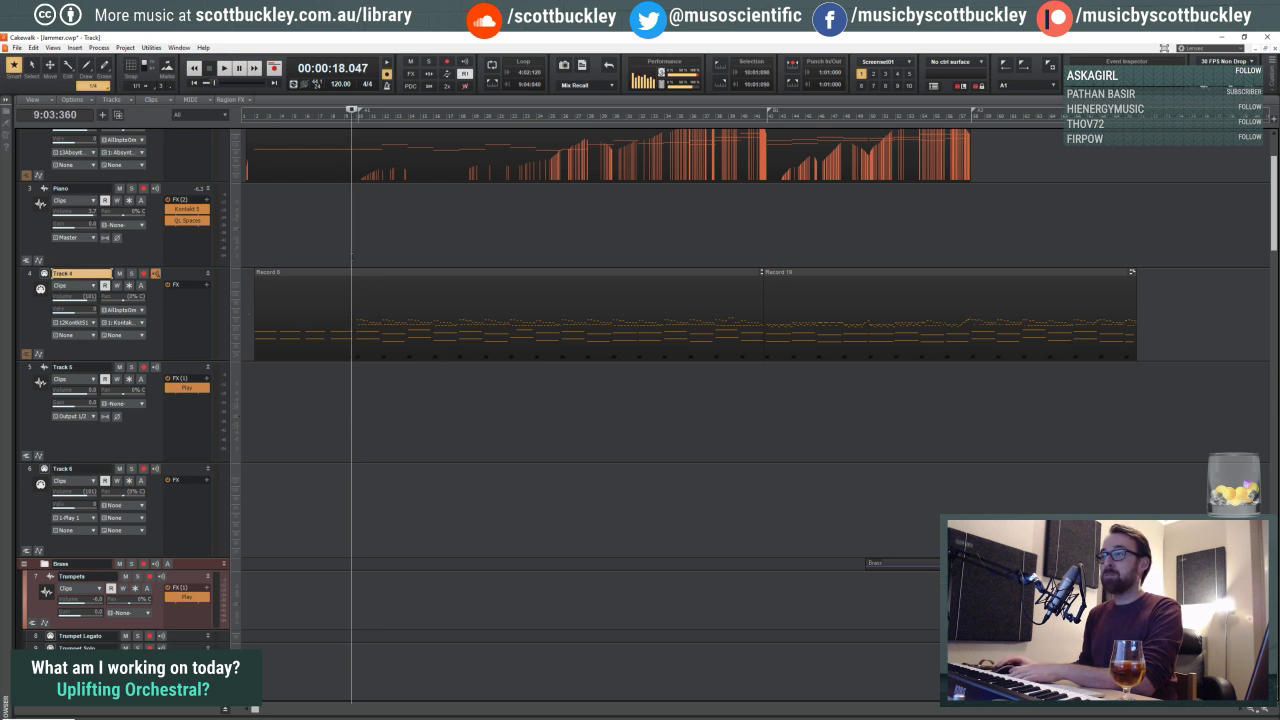
{"action": "left_click", "coordinate": [356, 256]}
{"action": "left_click", "coordinate": [355, 256]}
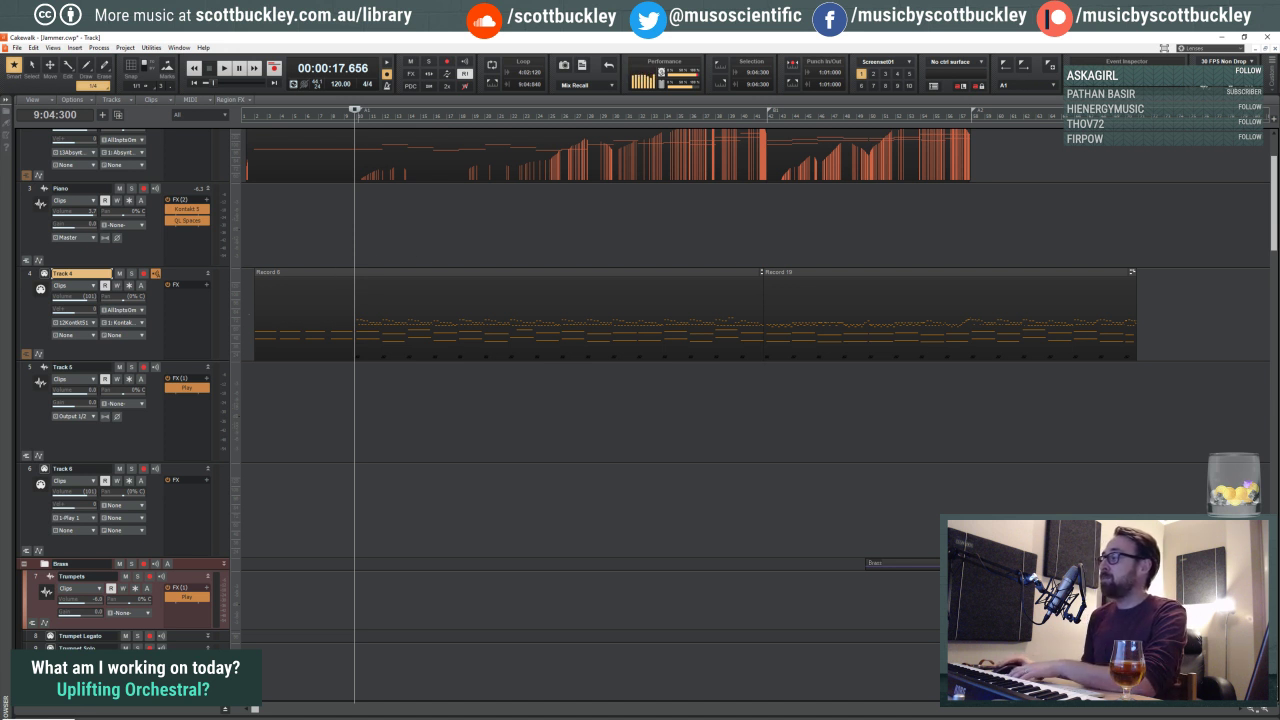
{"action": "left_click", "coordinate": [1262, 709]}
{"action": "left_click", "coordinate": [1262, 709]}
{"action": "scroll", "coordinate": [1262, 709], "scroll_direction": "up", "scroll_amount": 2}
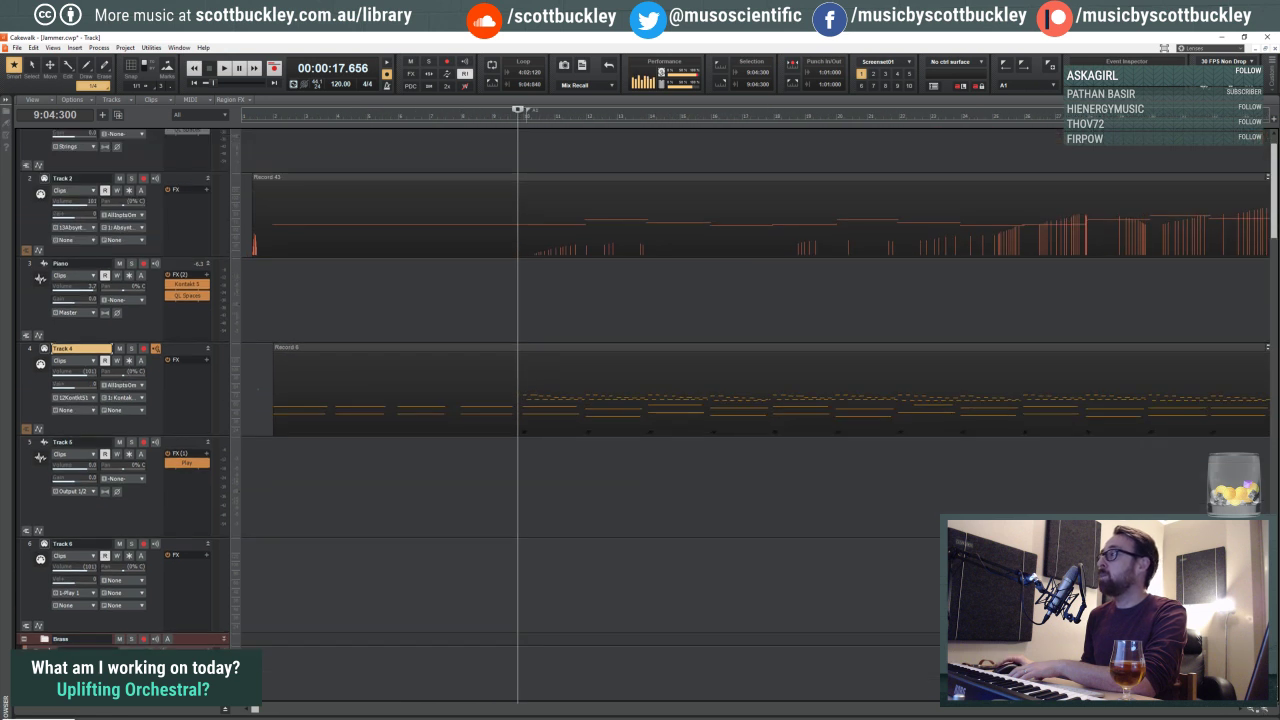
{"action": "scroll", "coordinate": [956, 510], "scroll_direction": "down", "scroll_amount": 1}
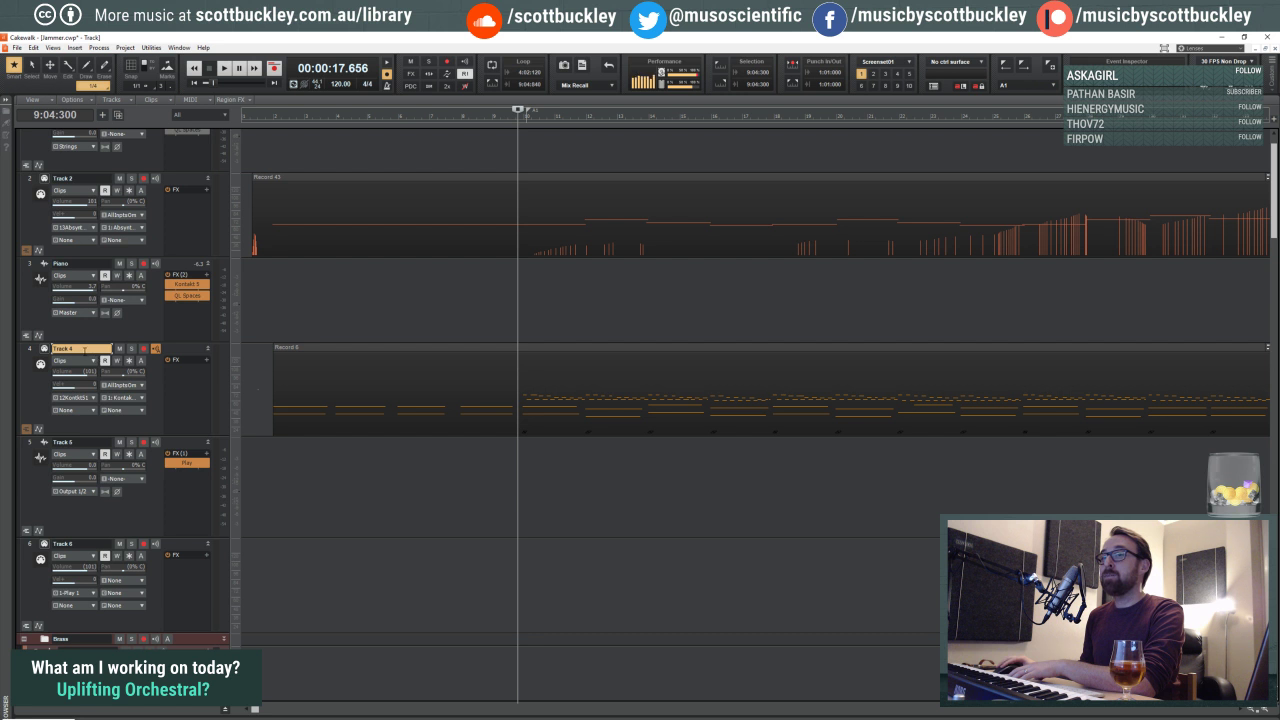
{"action": "double_click", "coordinate": [88, 348]}
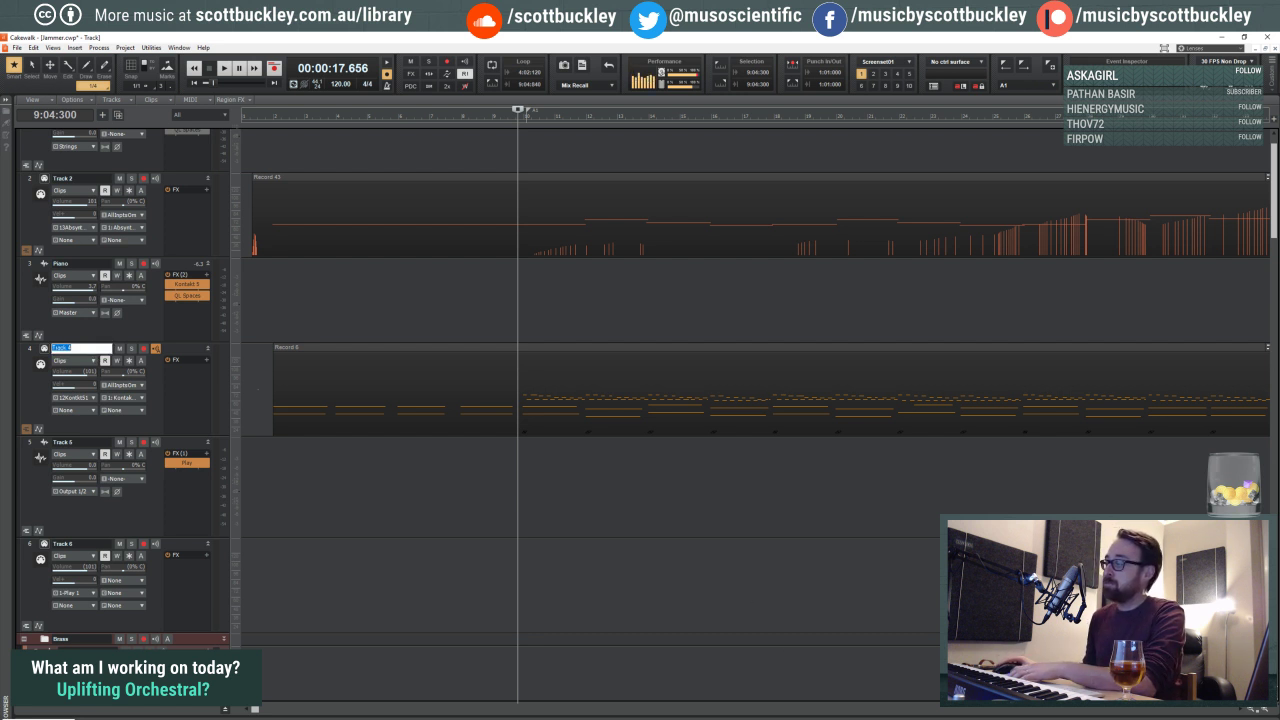
{"action": "left_click", "coordinate": [1250, 709]}
{"action": "left_click", "coordinate": [1250, 709]}
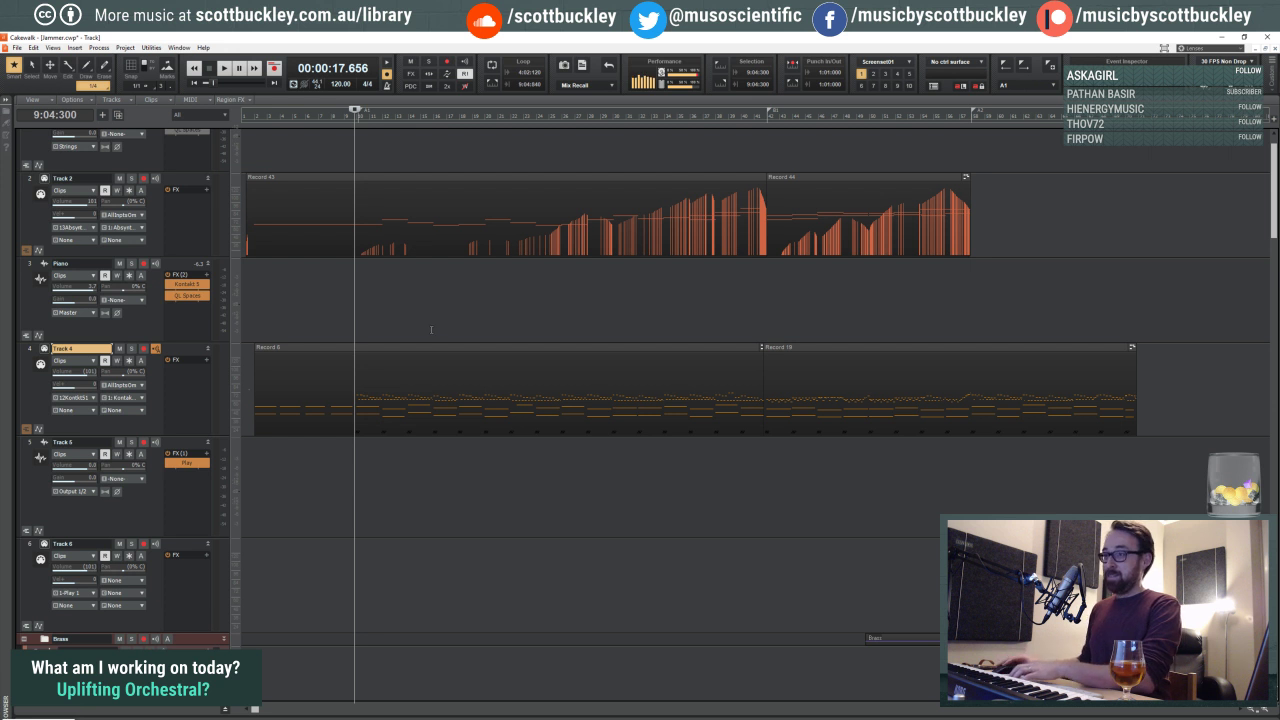
Step: Play the project from about bar 7 and audition the FH sus and Trombones Sus tracks live over the piano and strings
{"action": "left_click", "coordinate": [321, 325]}
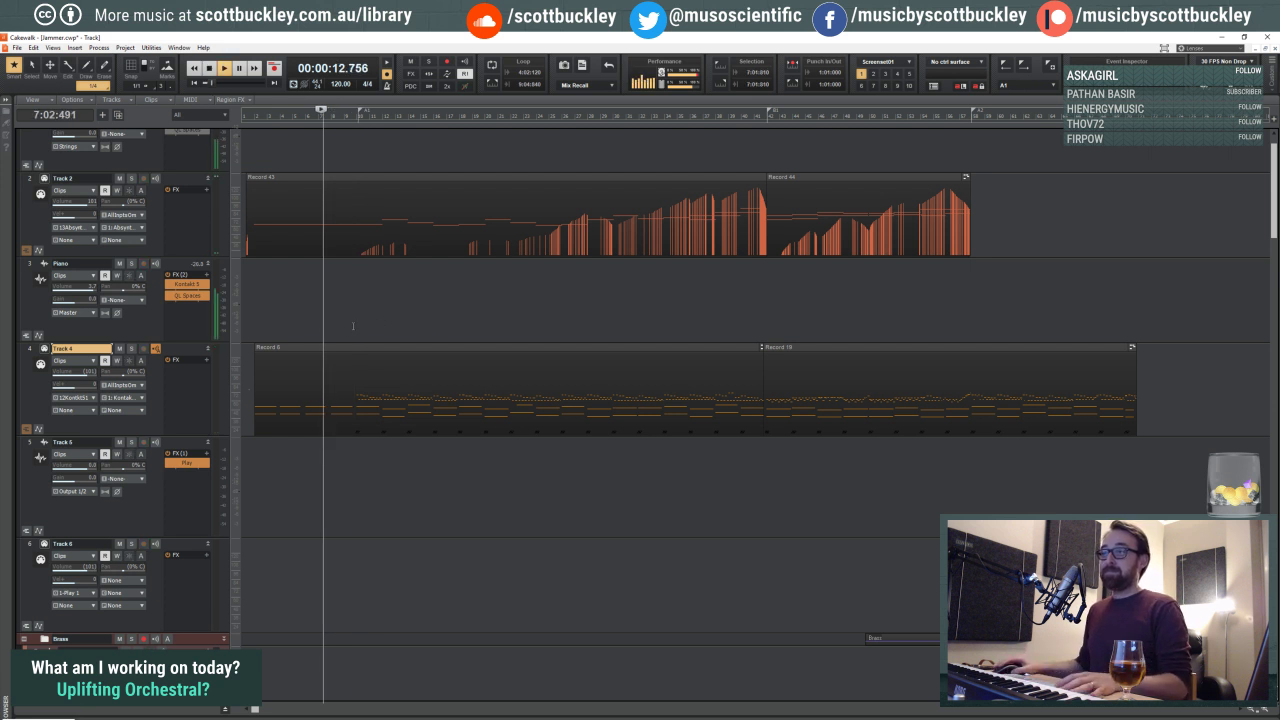
{"action": "left_click", "coordinate": [352, 307]}
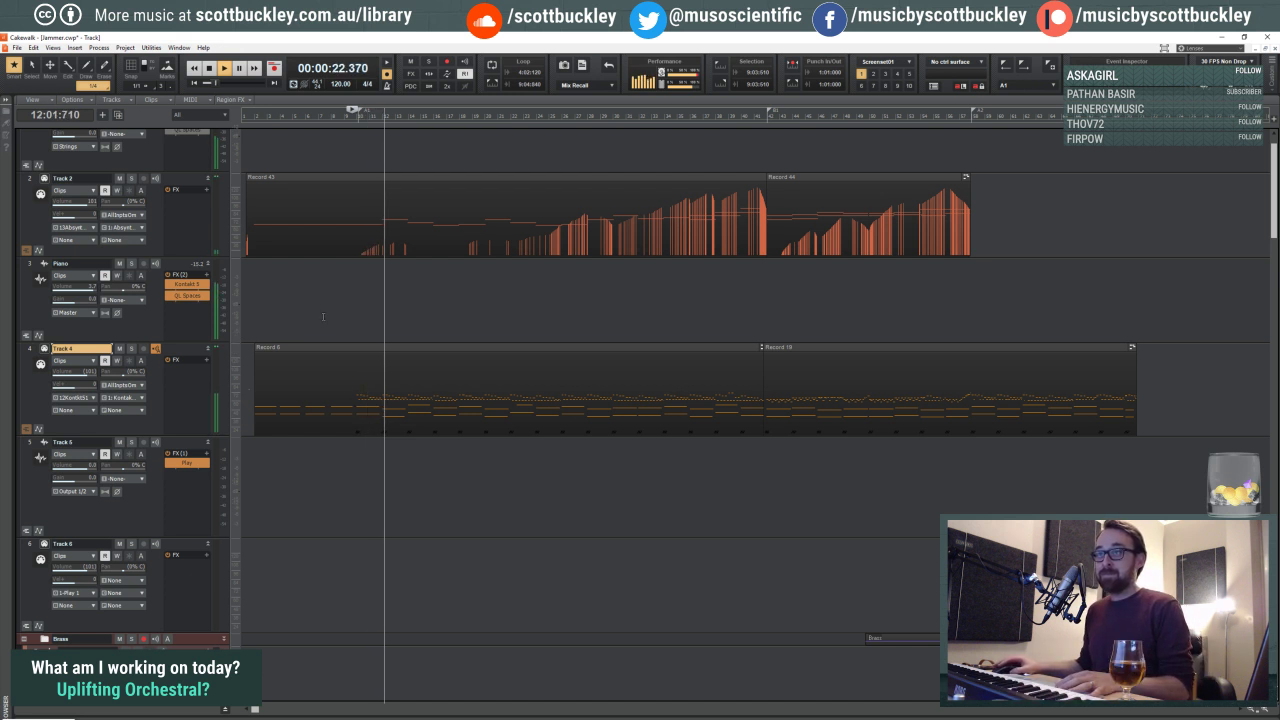
{"action": "scroll", "coordinate": [323, 317], "scroll_direction": "down", "scroll_amount": 12}
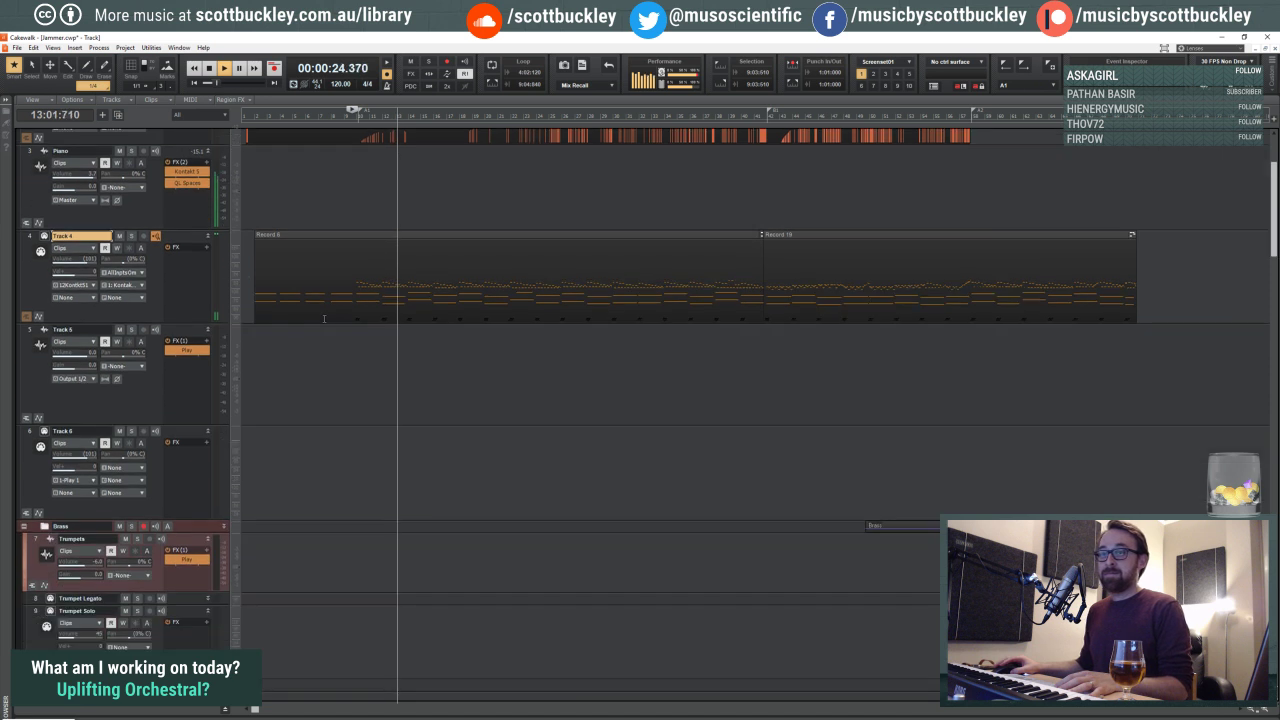
{"action": "scroll", "coordinate": [428, 333], "scroll_direction": "down", "scroll_amount": 3}
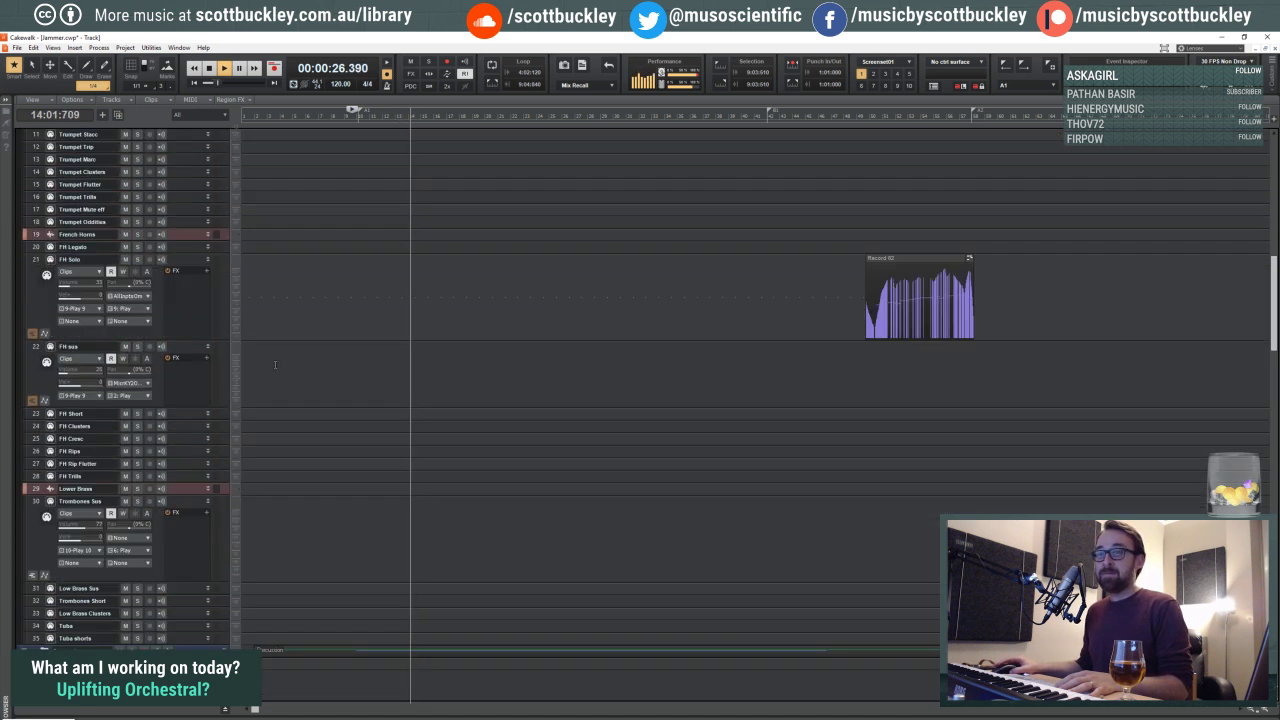
{"action": "left_click", "coordinate": [180, 345]}
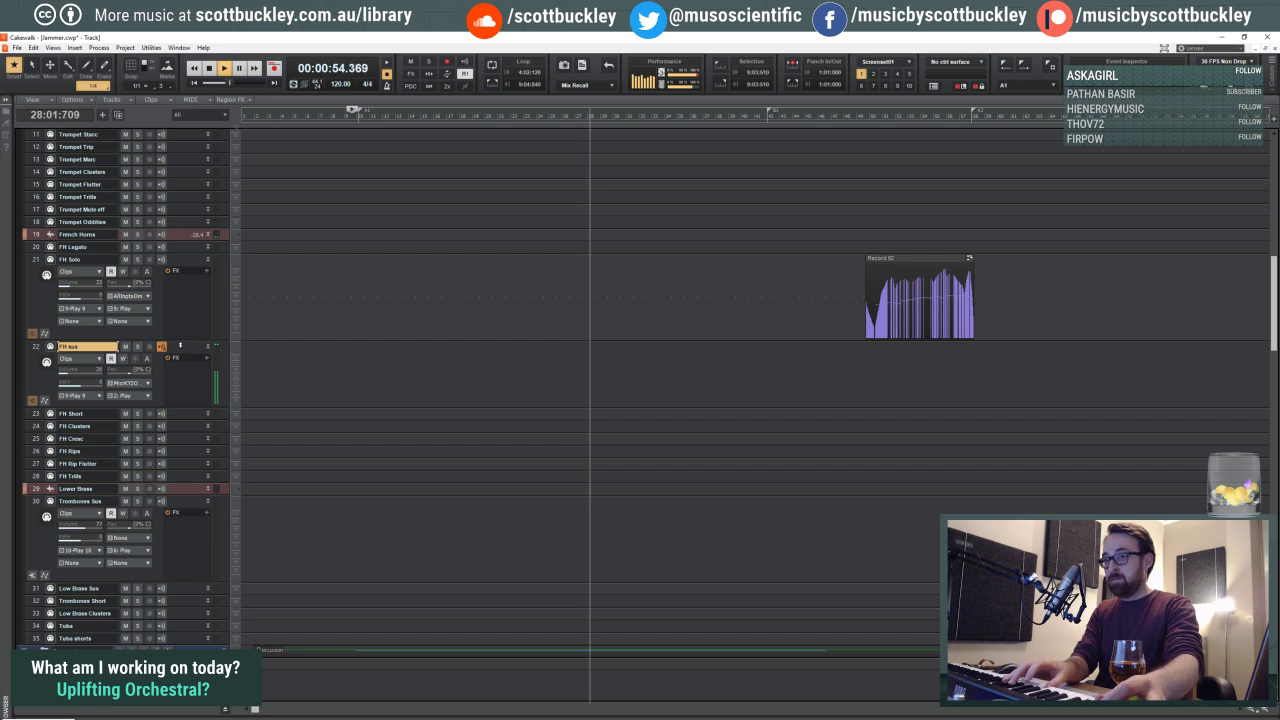
{"action": "left_click", "coordinate": [181, 503]}
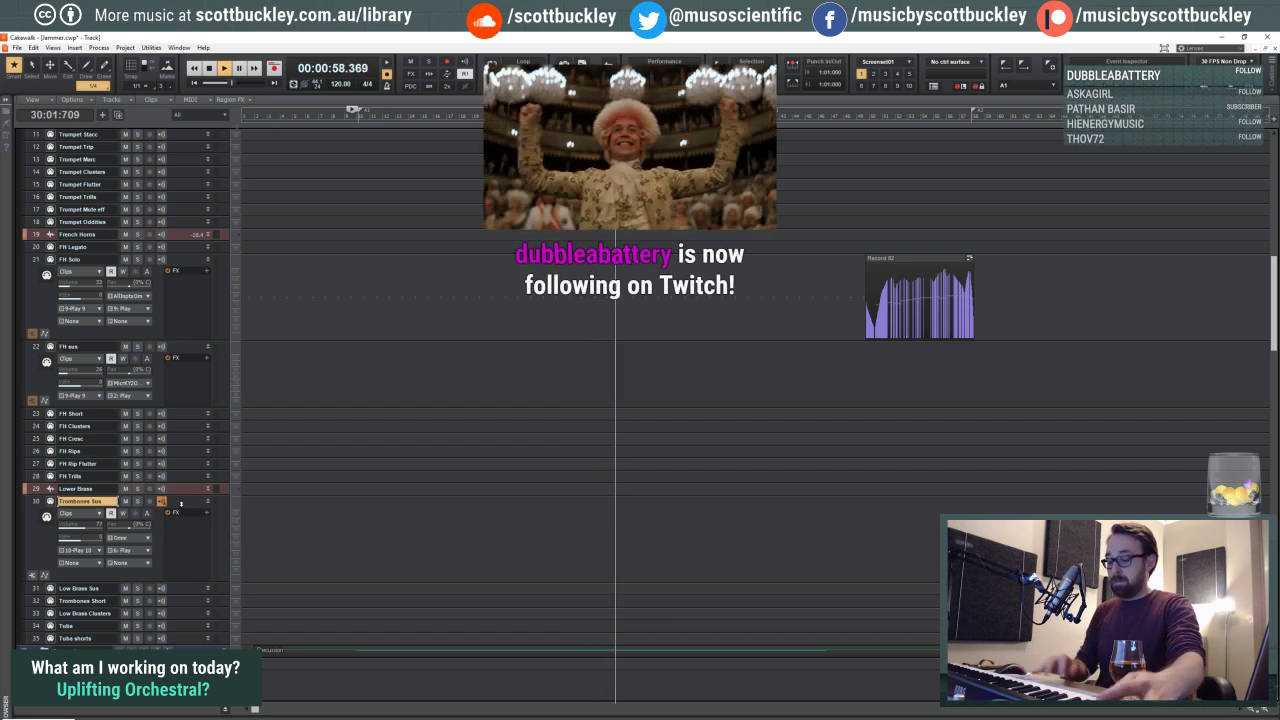
{"action": "key", "text": "space"}
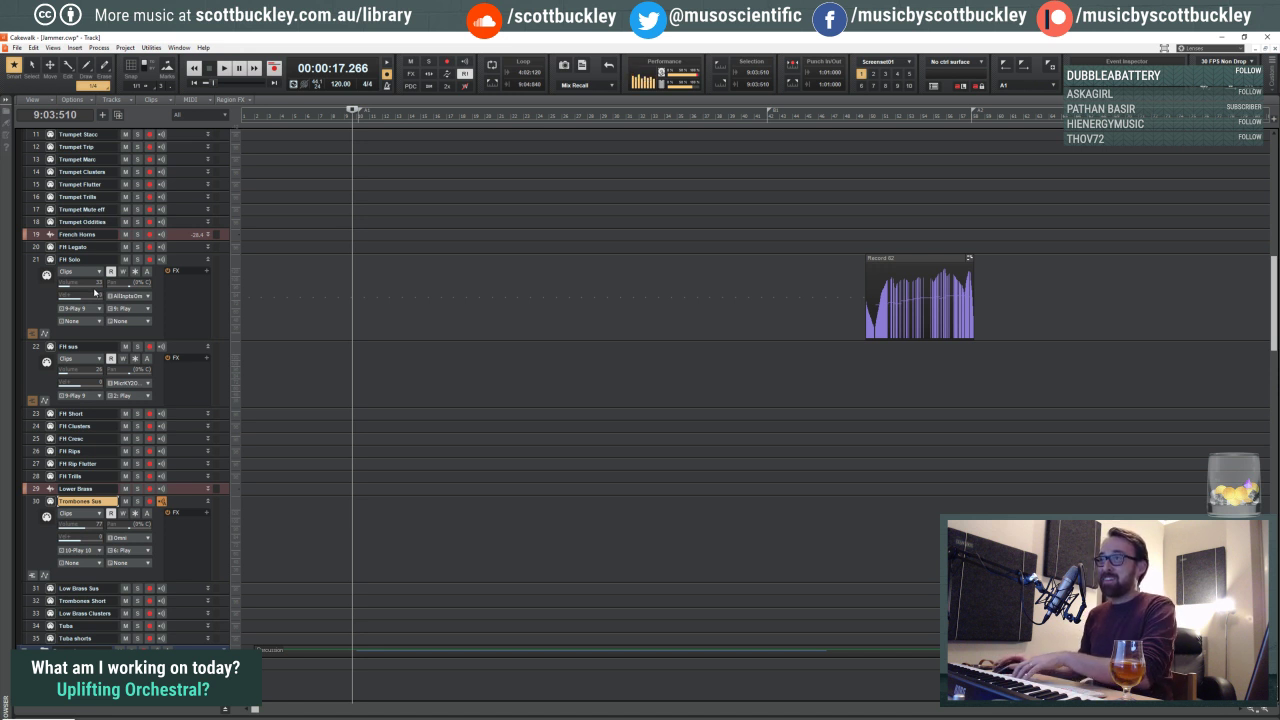
Step: Play the project from bar 9, beat 3, and switch live input to the FH sus track, stopping playback at the end
{"action": "left_click_drag", "start_coordinate": [351, 121], "coordinate": [351, 121]}
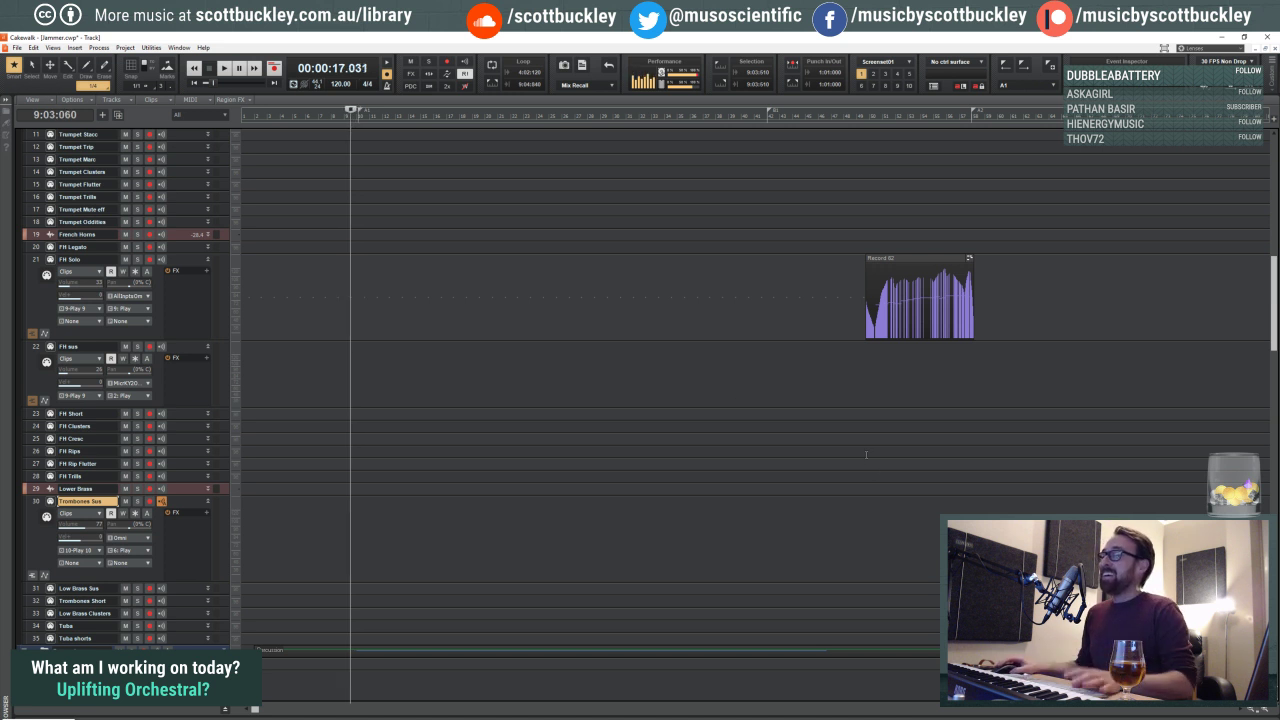
{"action": "key", "text": "space"}
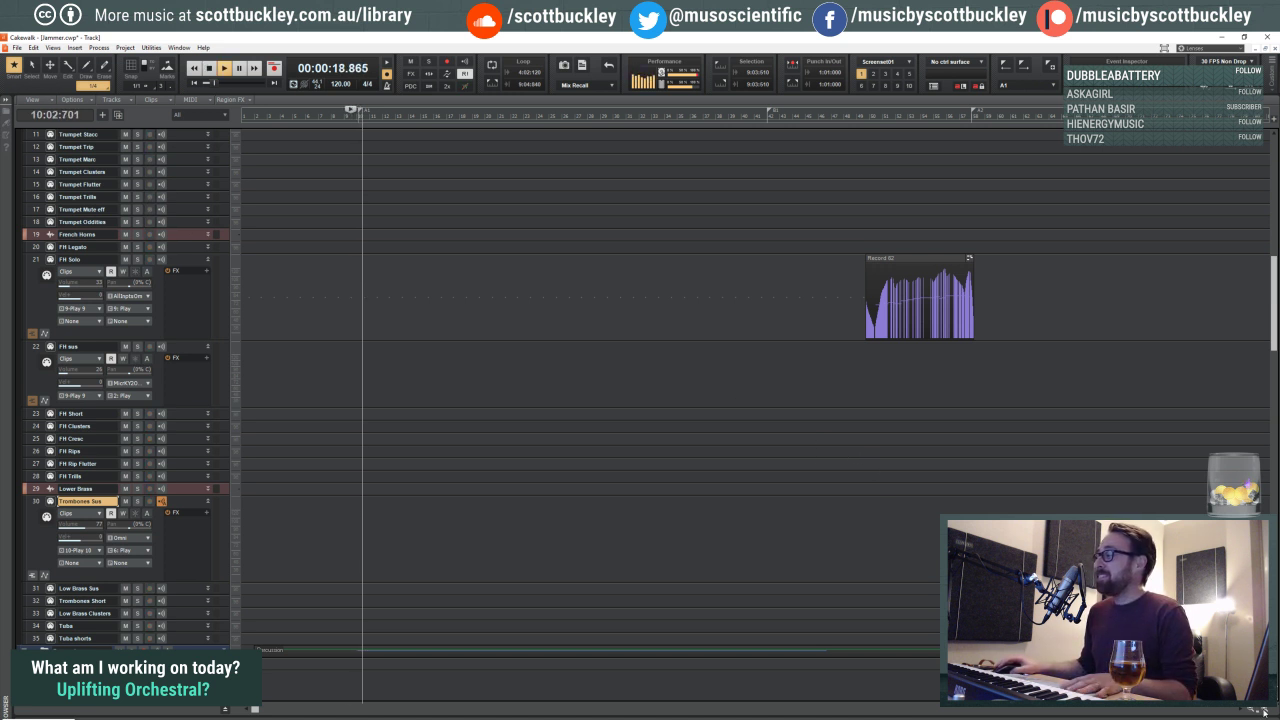
{"action": "left_click", "coordinate": [1263, 710]}
{"action": "left_click", "coordinate": [1263, 710]}
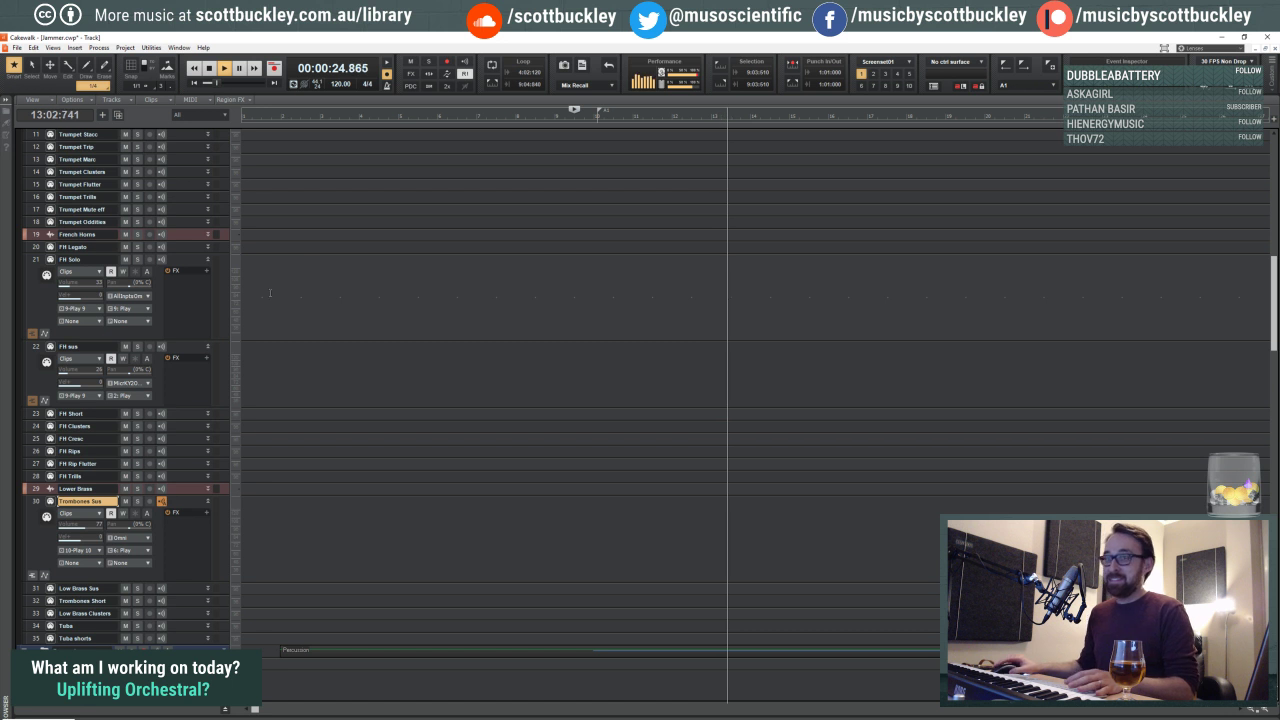
{"action": "left_click", "coordinate": [181, 346]}
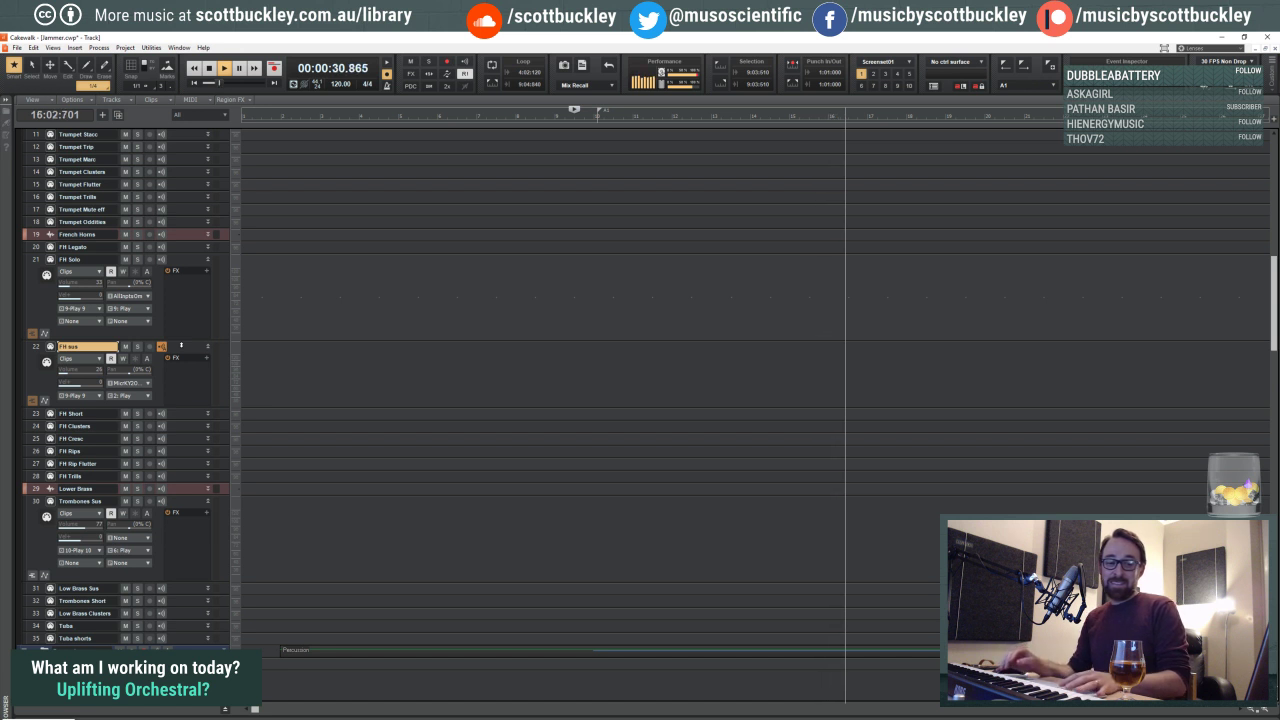
{"action": "key", "text": "space"}
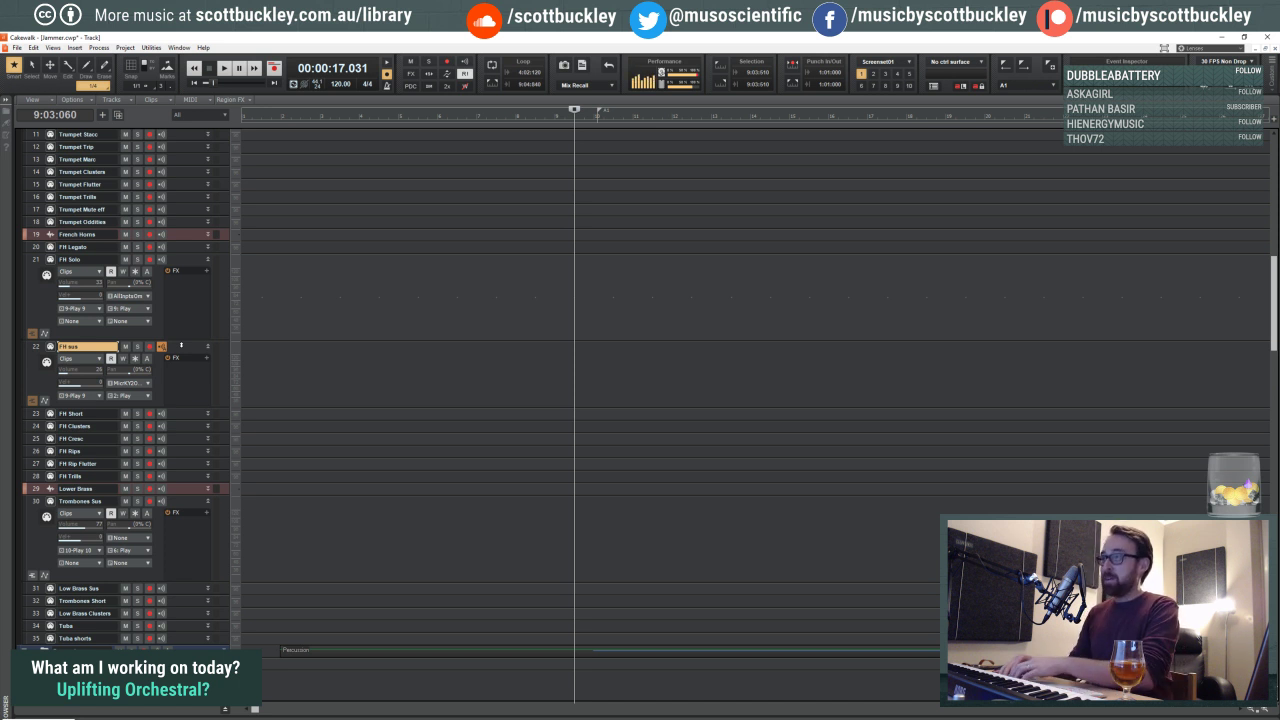
Step: Play the project from about bar 9, beat 3, and switch live input to the Cello Sus track, stopping playback at the end
{"action": "left_click", "coordinate": [568, 121]}
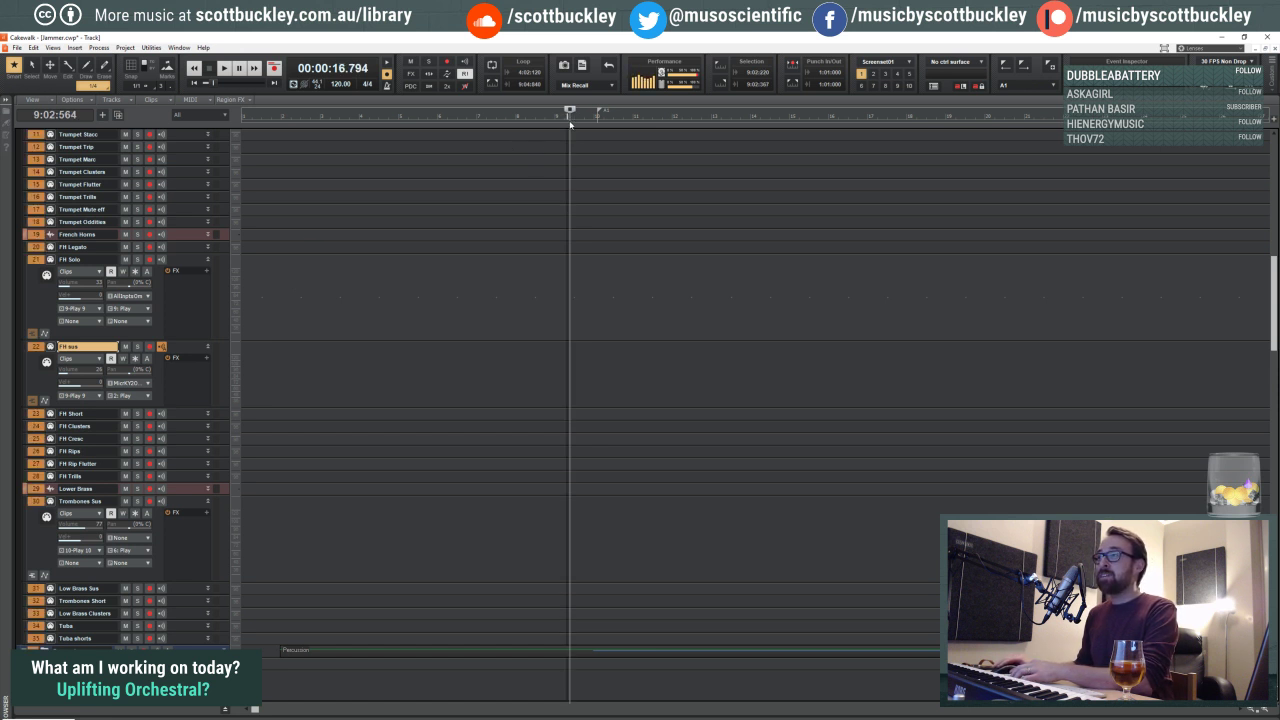
{"action": "left_click", "coordinate": [580, 122]}
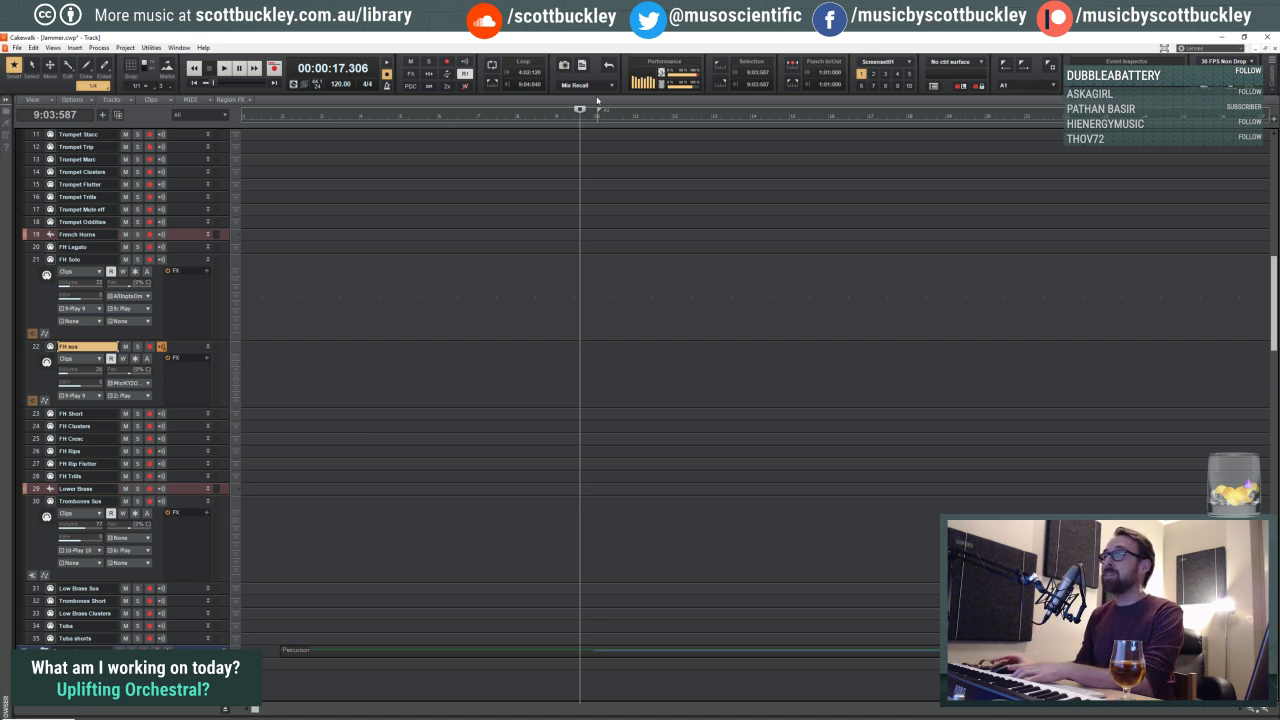
{"action": "left_click_drag", "start_coordinate": [575, 121], "coordinate": [570, 120]}
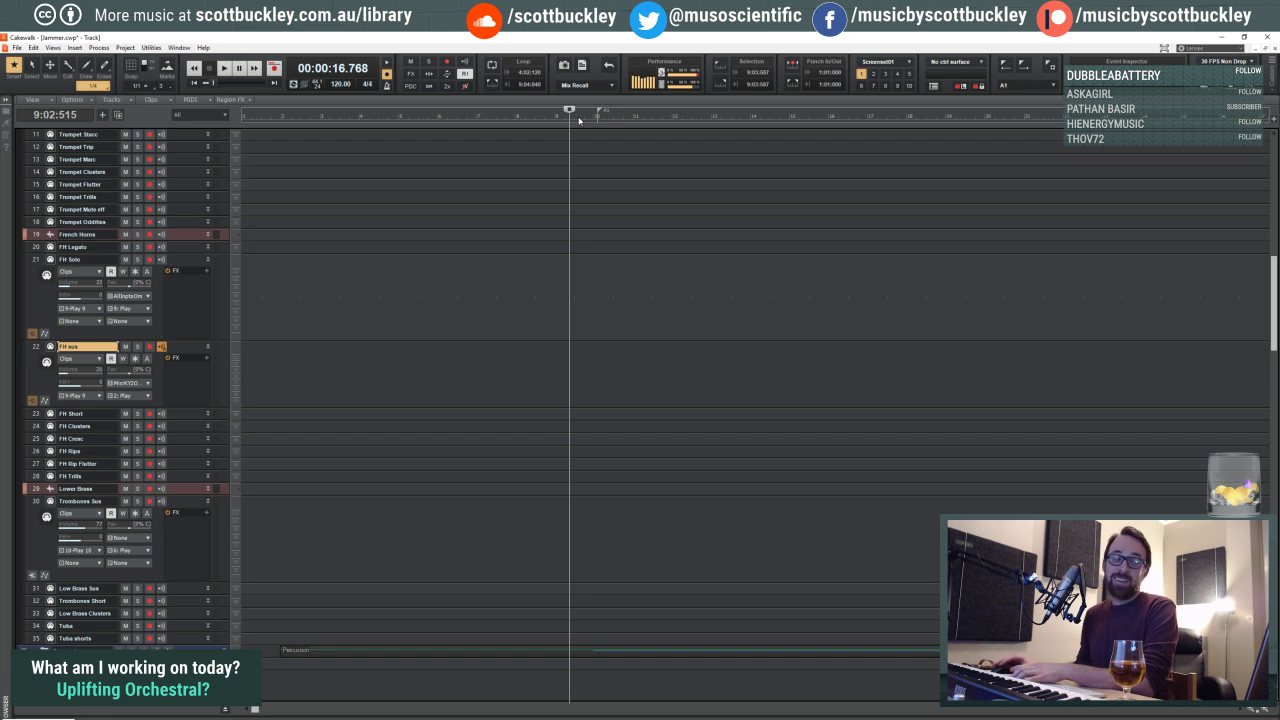
{"action": "key", "text": "space"}
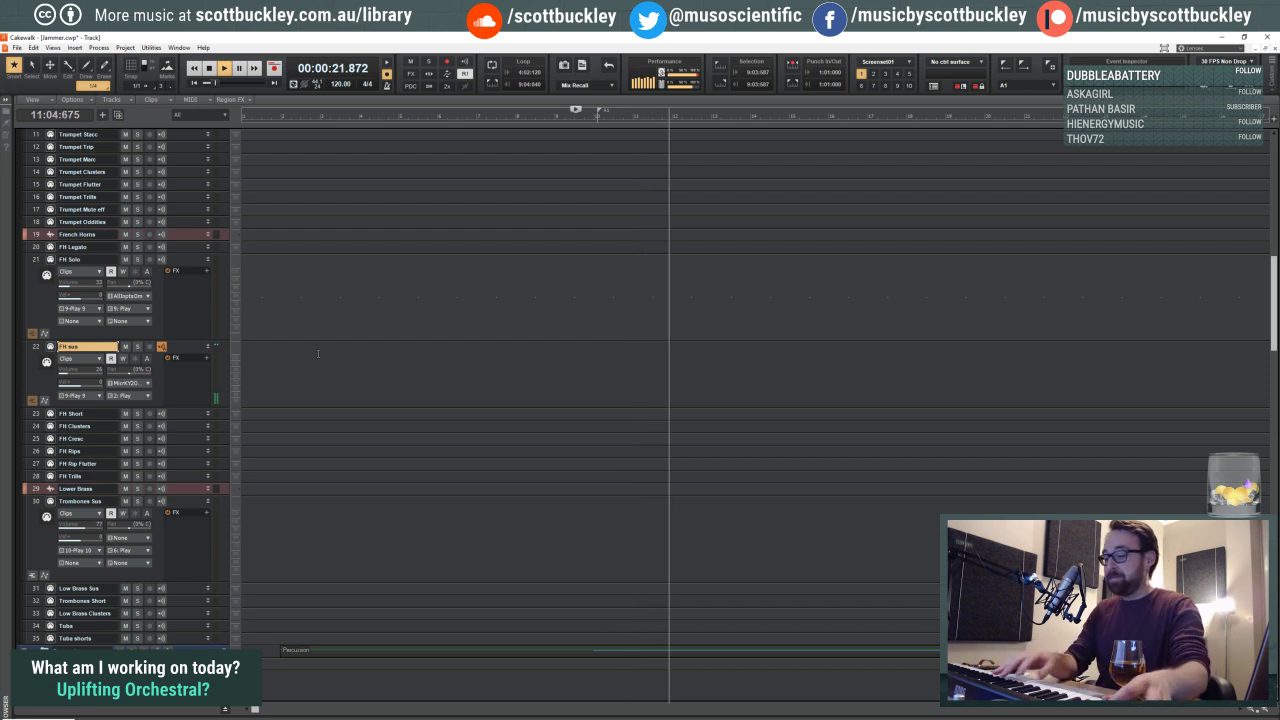
{"action": "scroll", "coordinate": [318, 353], "scroll_direction": "down", "scroll_amount": 10}
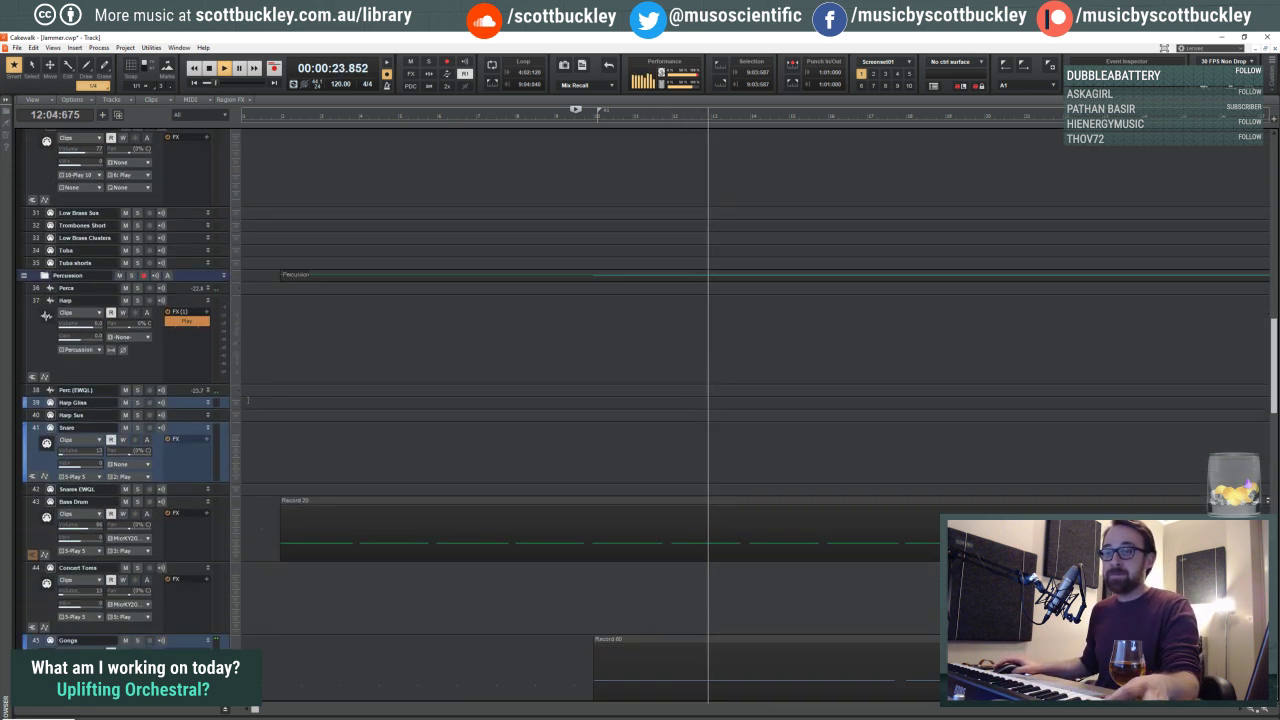
{"action": "scroll", "coordinate": [756, 406], "scroll_direction": "down", "scroll_amount": 10}
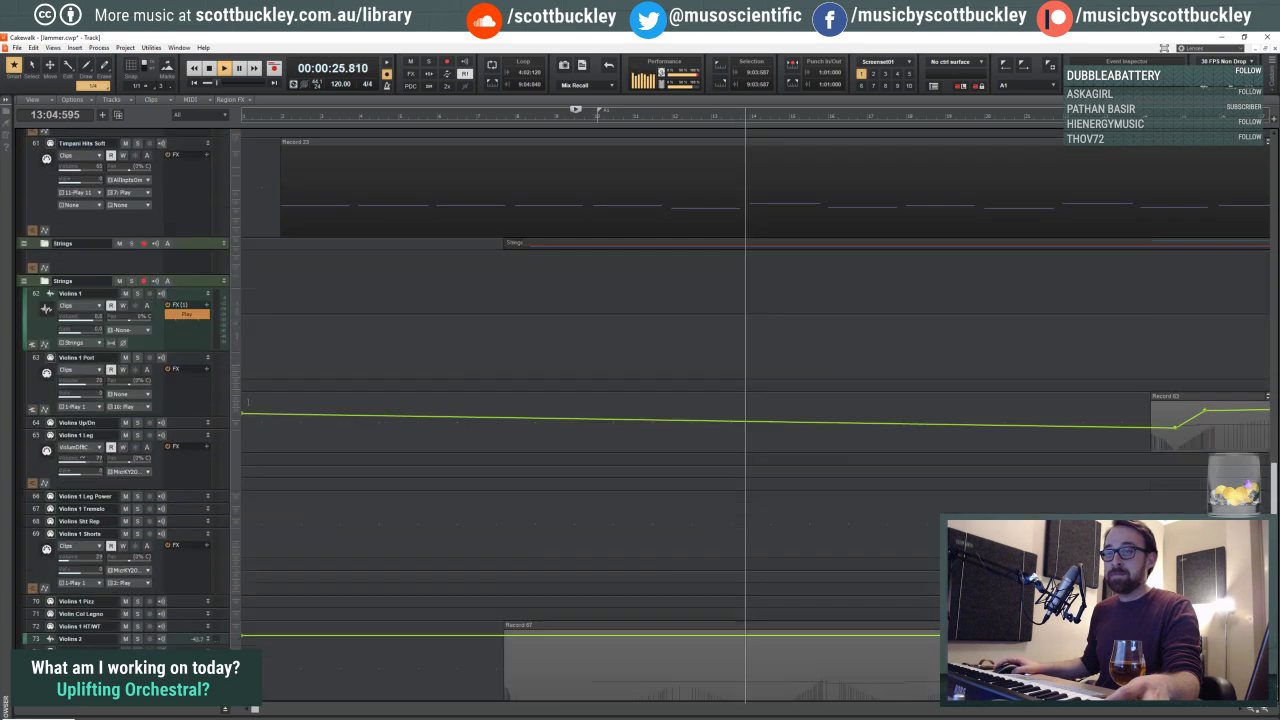
{"action": "scroll", "coordinate": [246, 406], "scroll_direction": "down", "scroll_amount": 10}
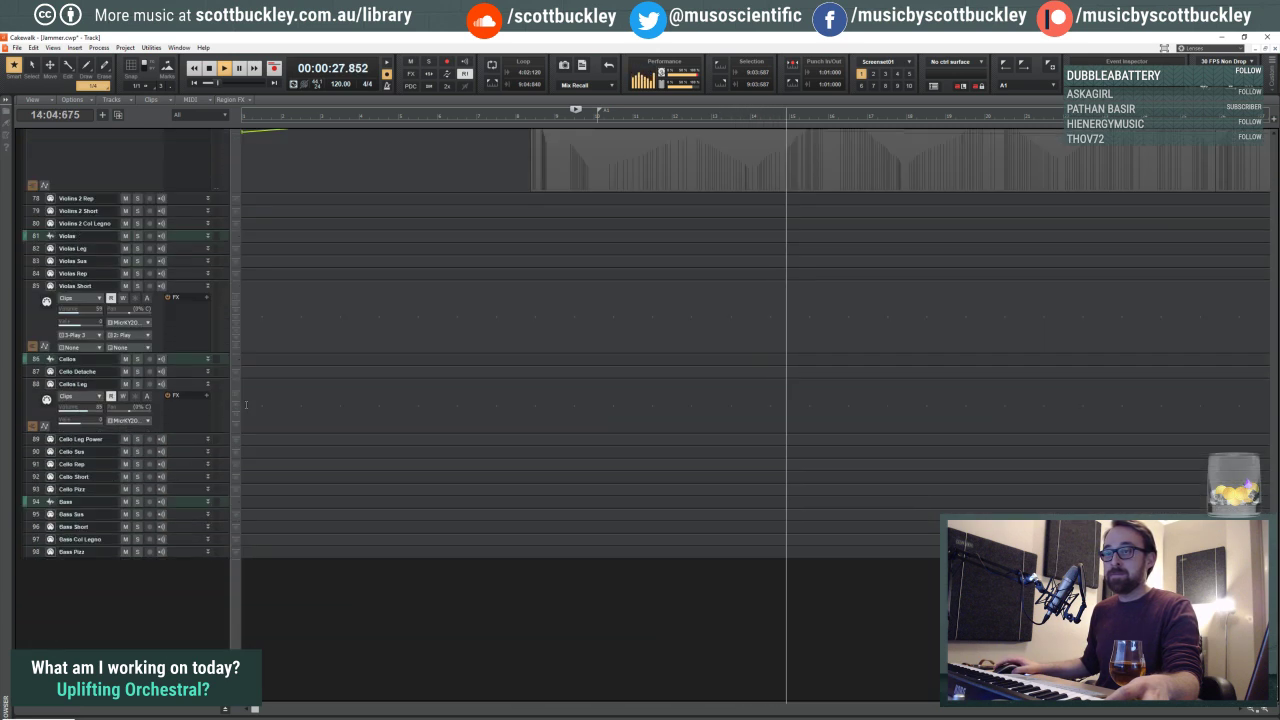
{"action": "left_click", "coordinate": [211, 441]}
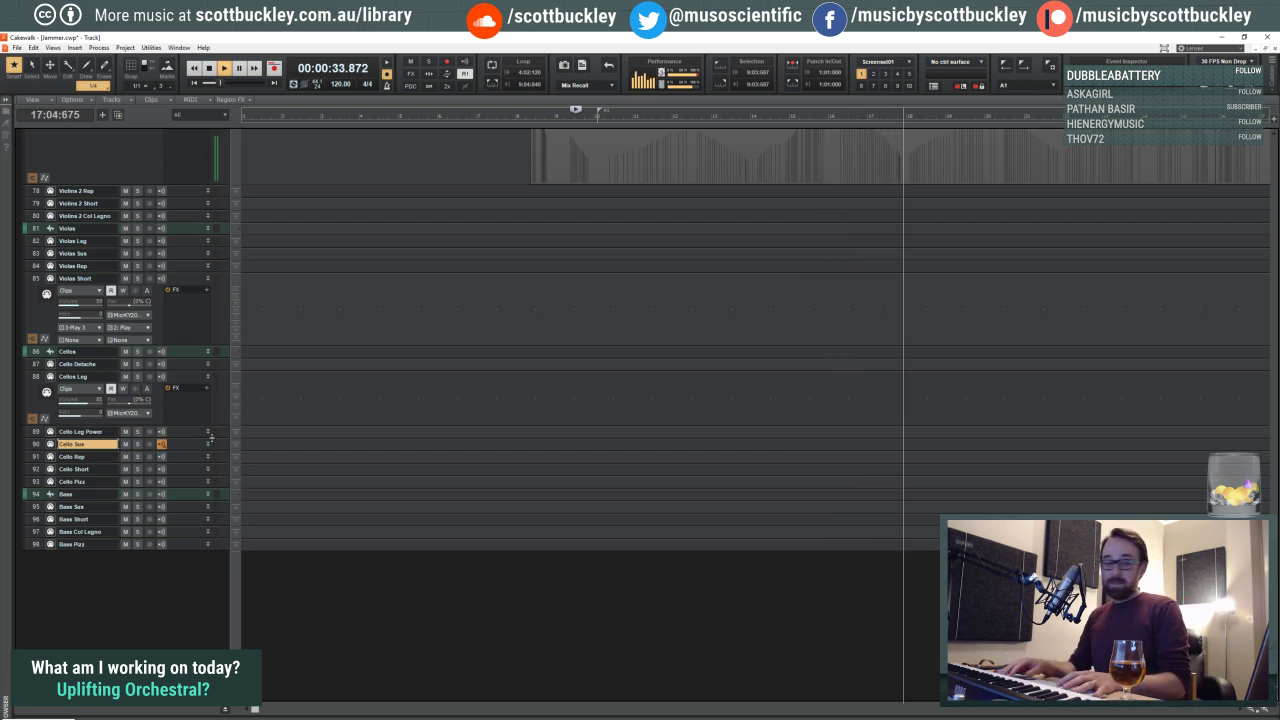
{"action": "key", "text": "space"}
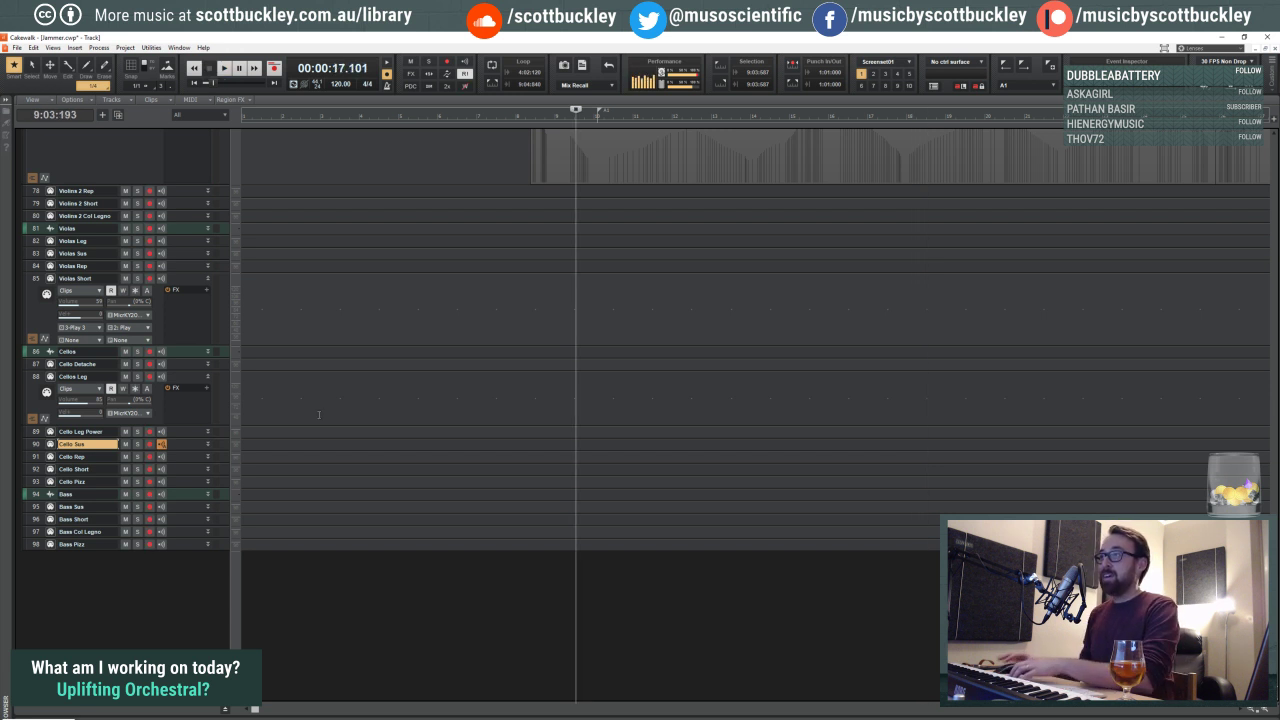
Step: Trim the start of the first Violins 2 Sus clip from about bar 8 to just before bar 10
{"action": "scroll", "coordinate": [720, 322], "scroll_direction": "down", "scroll_amount": 3}
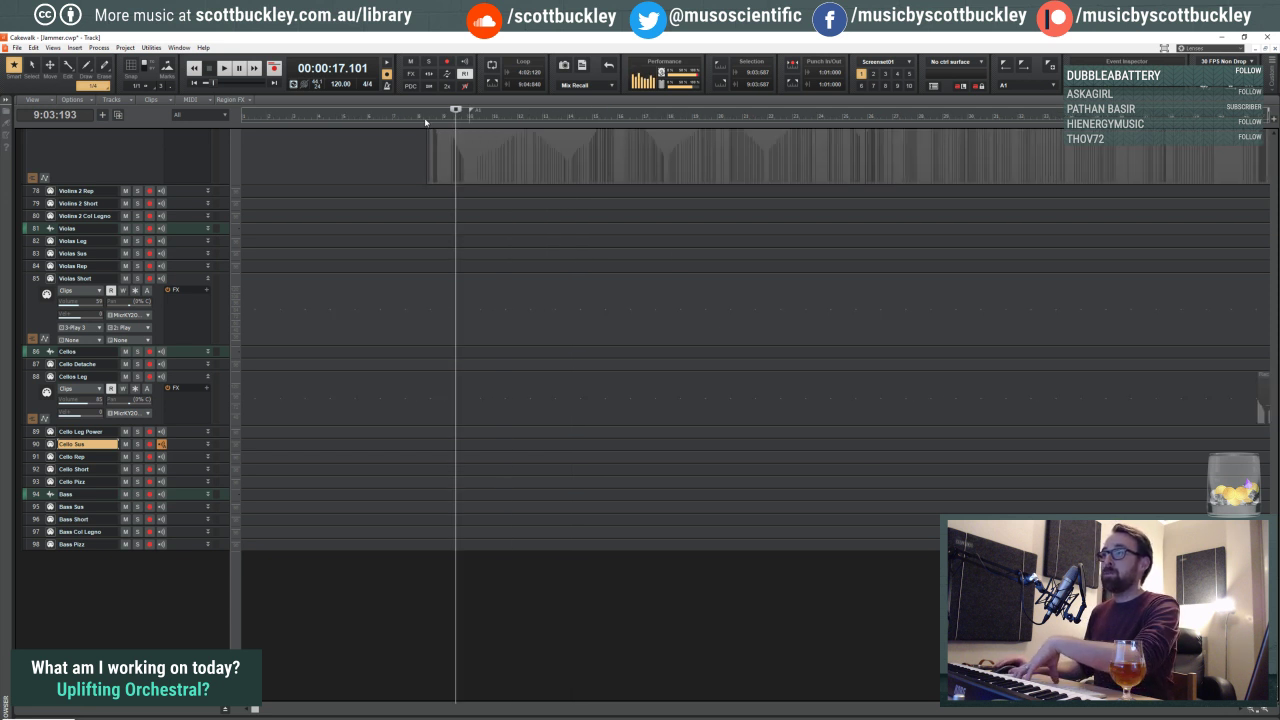
{"action": "left_click", "coordinate": [425, 124]}
{"action": "scroll", "coordinate": [430, 150], "scroll_direction": "up", "scroll_amount": 2}
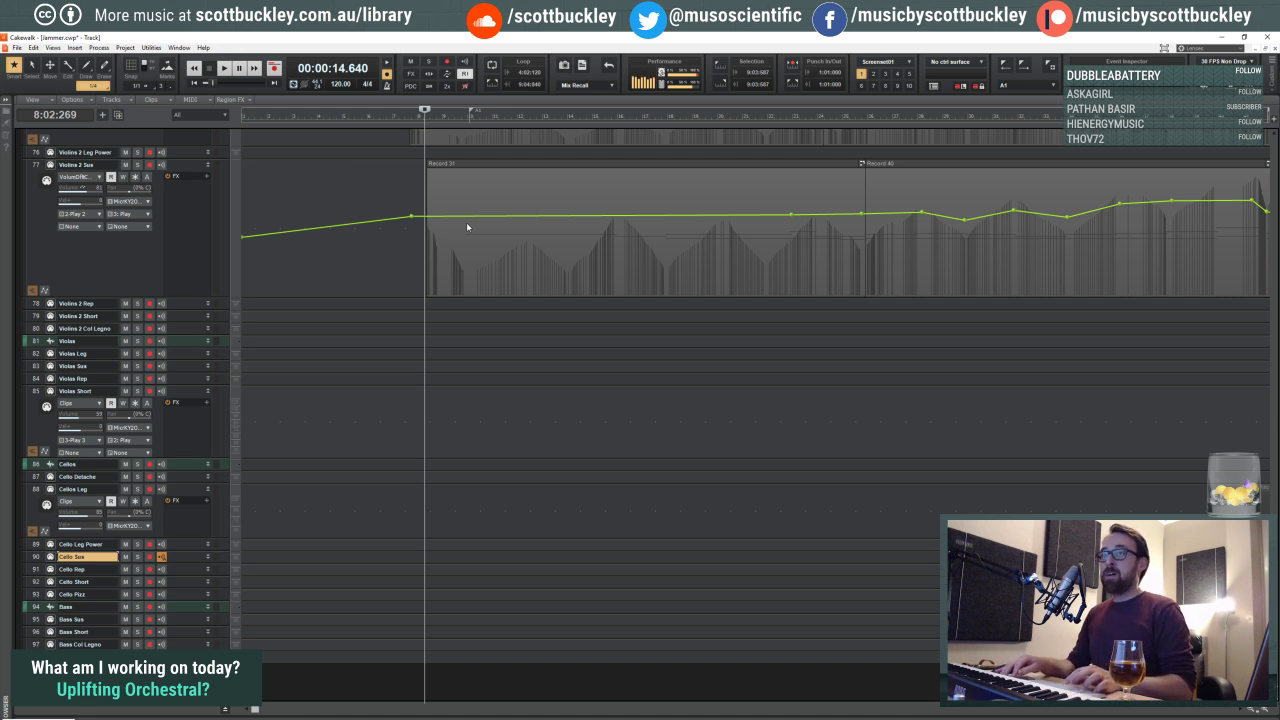
{"action": "key", "text": "a"}
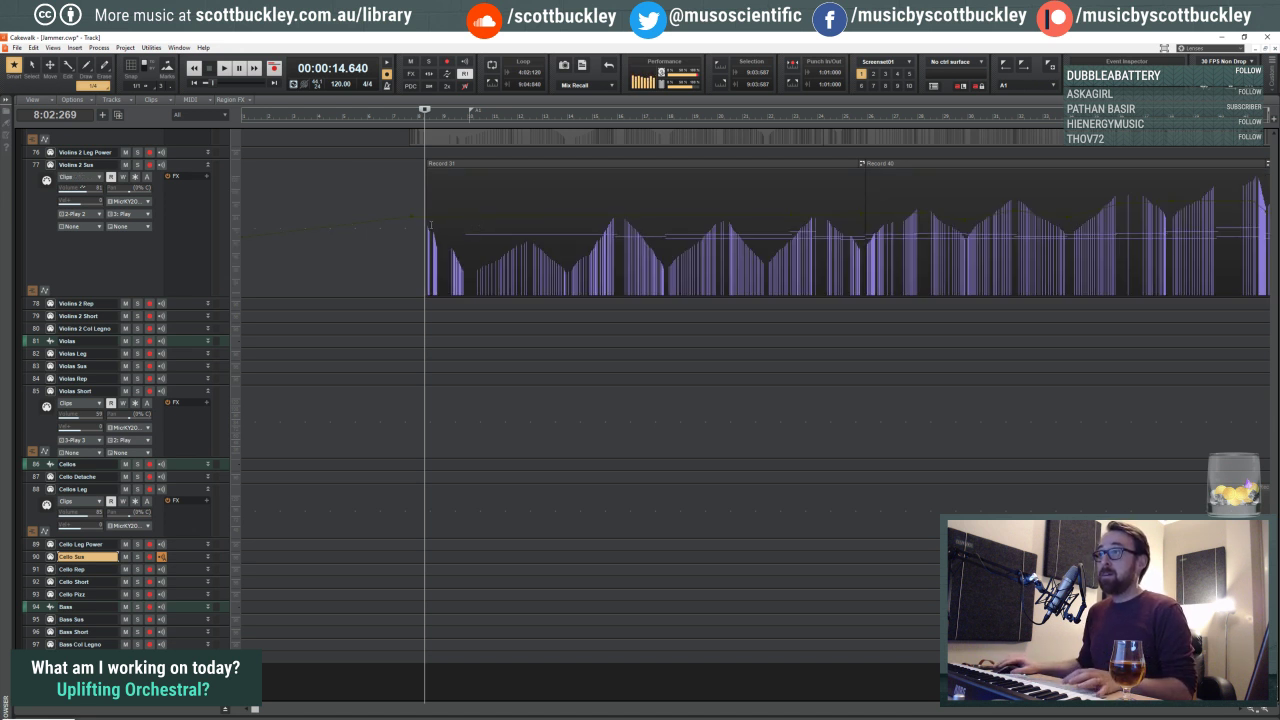
{"action": "left_click_drag", "start_coordinate": [430, 225], "coordinate": [459, 226]}
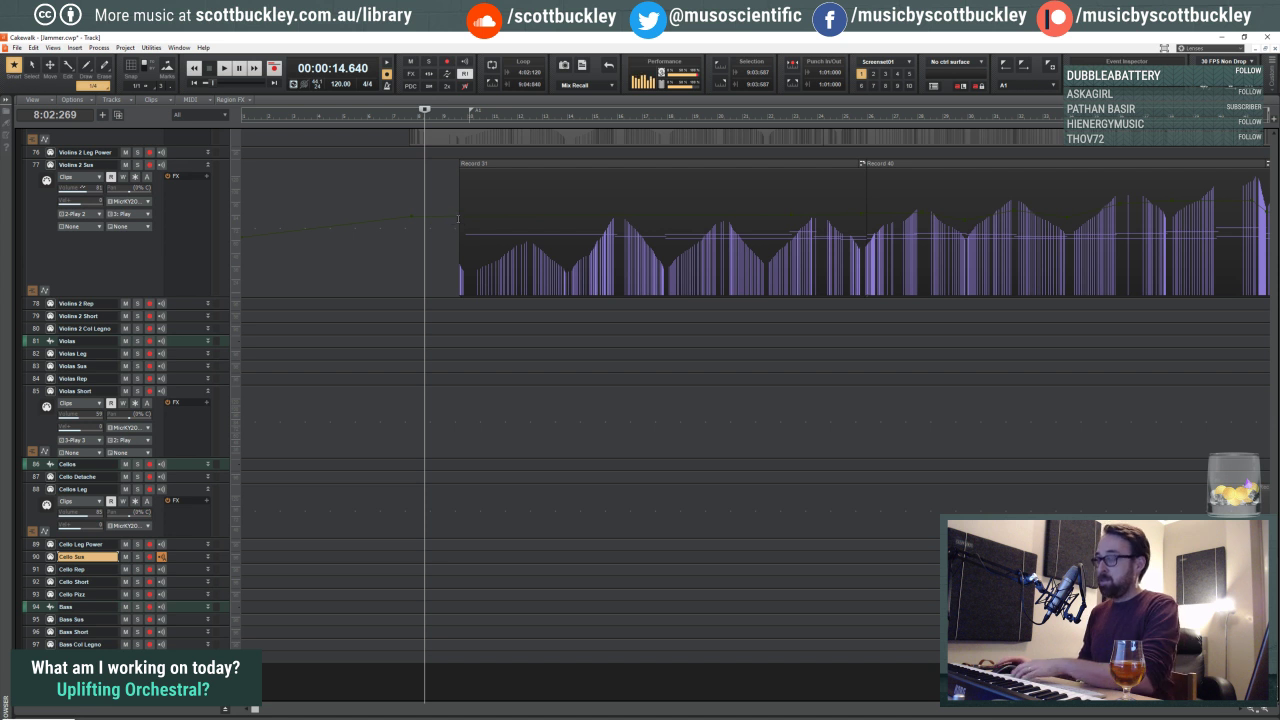
{"action": "scroll", "coordinate": [455, 232], "scroll_direction": "down", "scroll_amount": 3}
{"action": "left_click", "coordinate": [447, 241]}
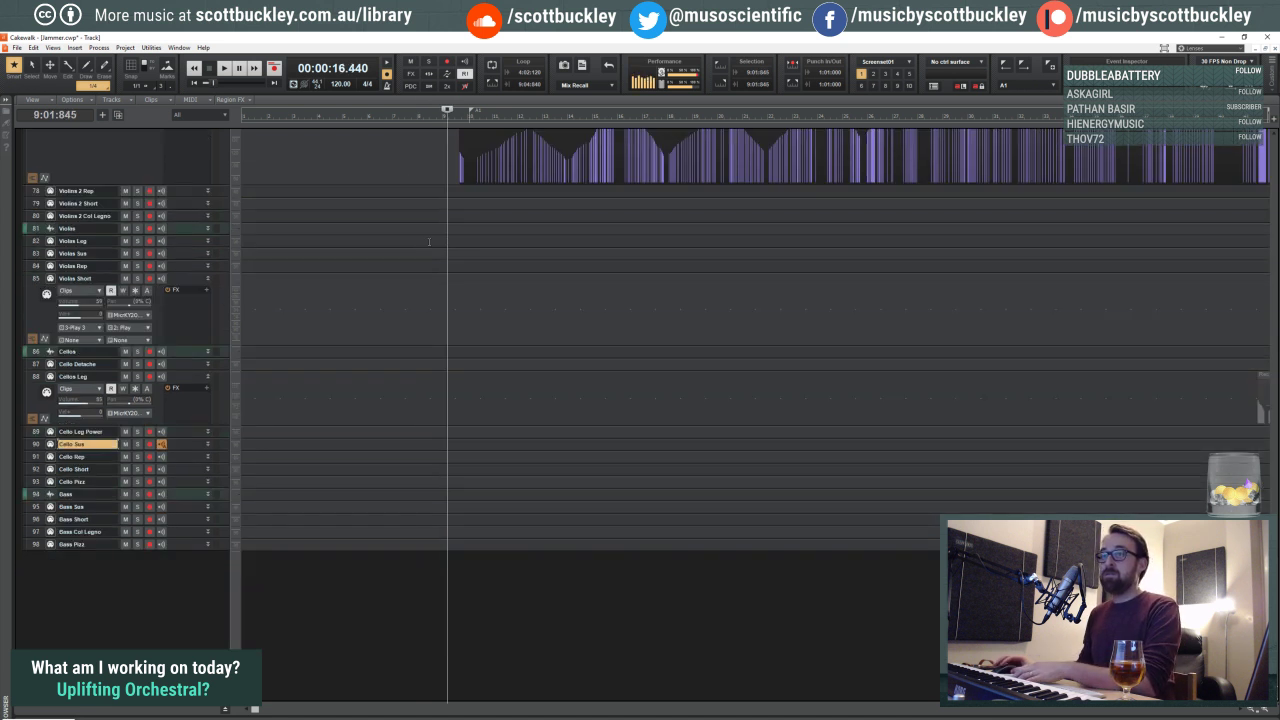
{"action": "left_click", "coordinate": [440, 200]}
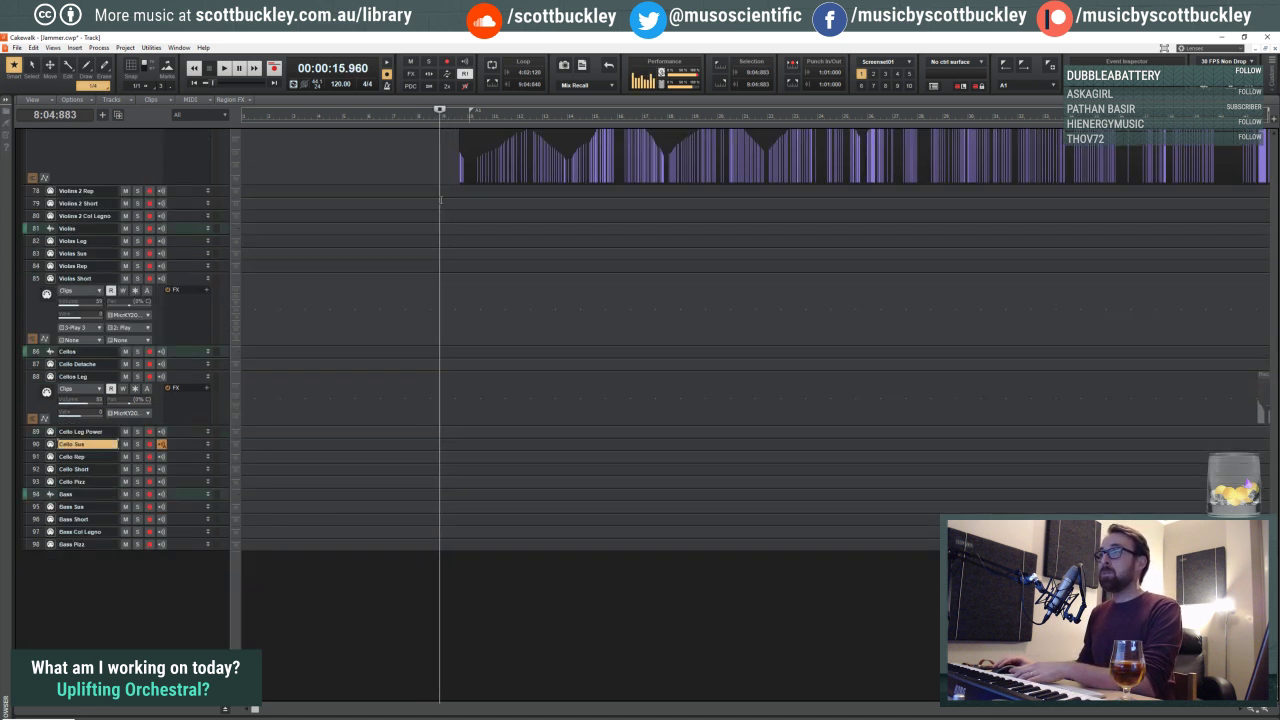
{"action": "left_click", "coordinate": [441, 200]}
{"action": "scroll", "coordinate": [446, 200], "scroll_direction": "up", "scroll_amount": 1}
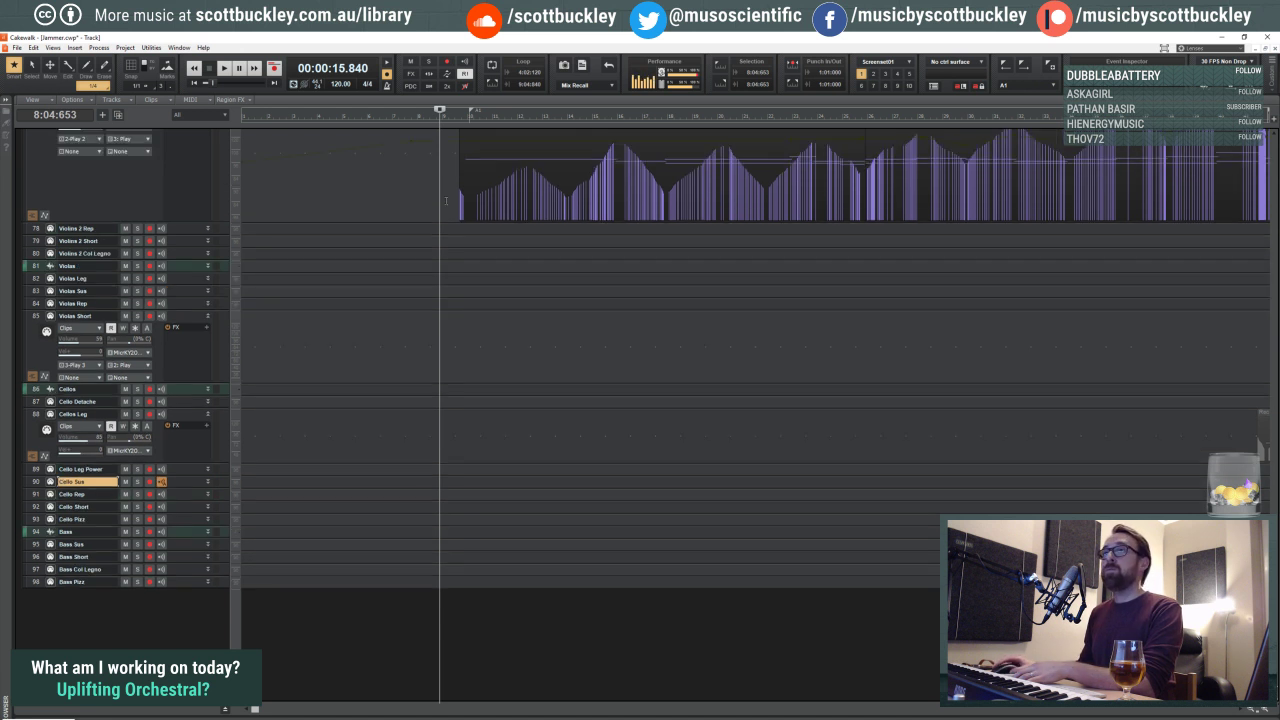
{"action": "left_click", "coordinate": [446, 200]}
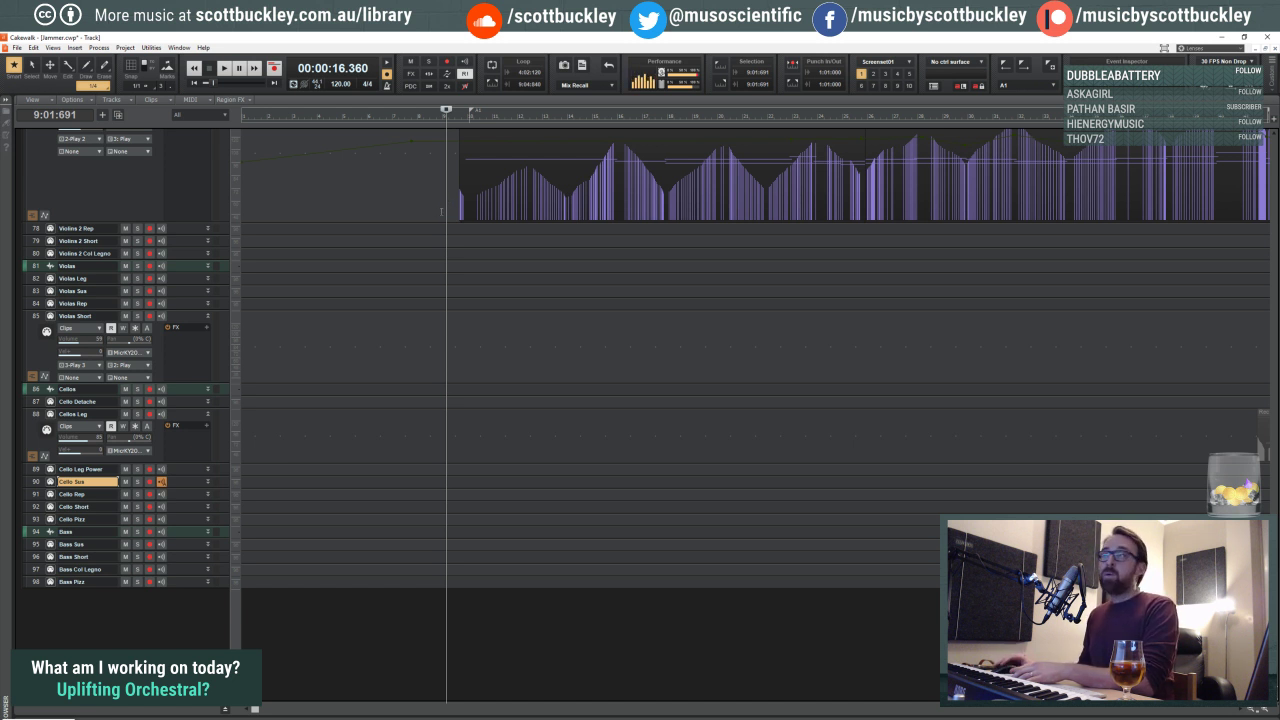
{"action": "left_click", "coordinate": [440, 210]}
{"action": "left_click", "coordinate": [439, 209]}
{"action": "left_click", "coordinate": [436, 208]}
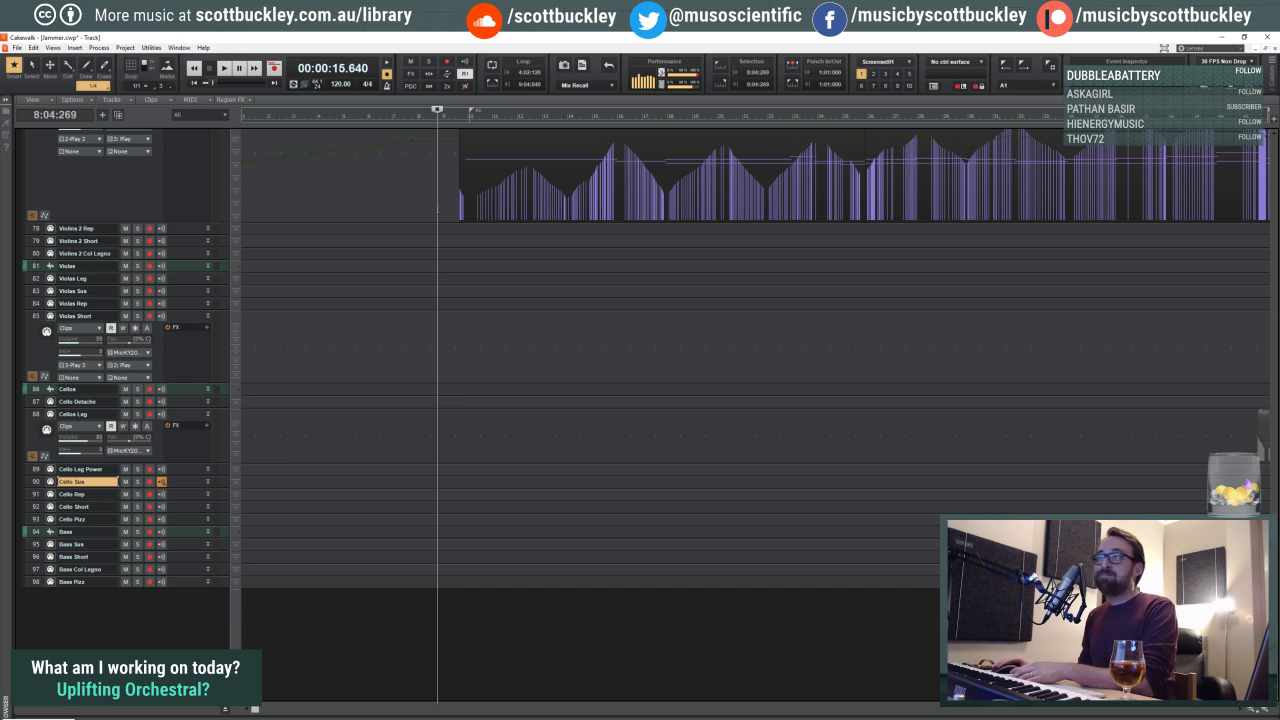
Step: Make the Violins 2 Sus track active for live input and place the playhead in bar 8
{"action": "scroll", "coordinate": [435, 208], "scroll_direction": "up", "scroll_amount": 1}
{"action": "left_click", "coordinate": [428, 208]}
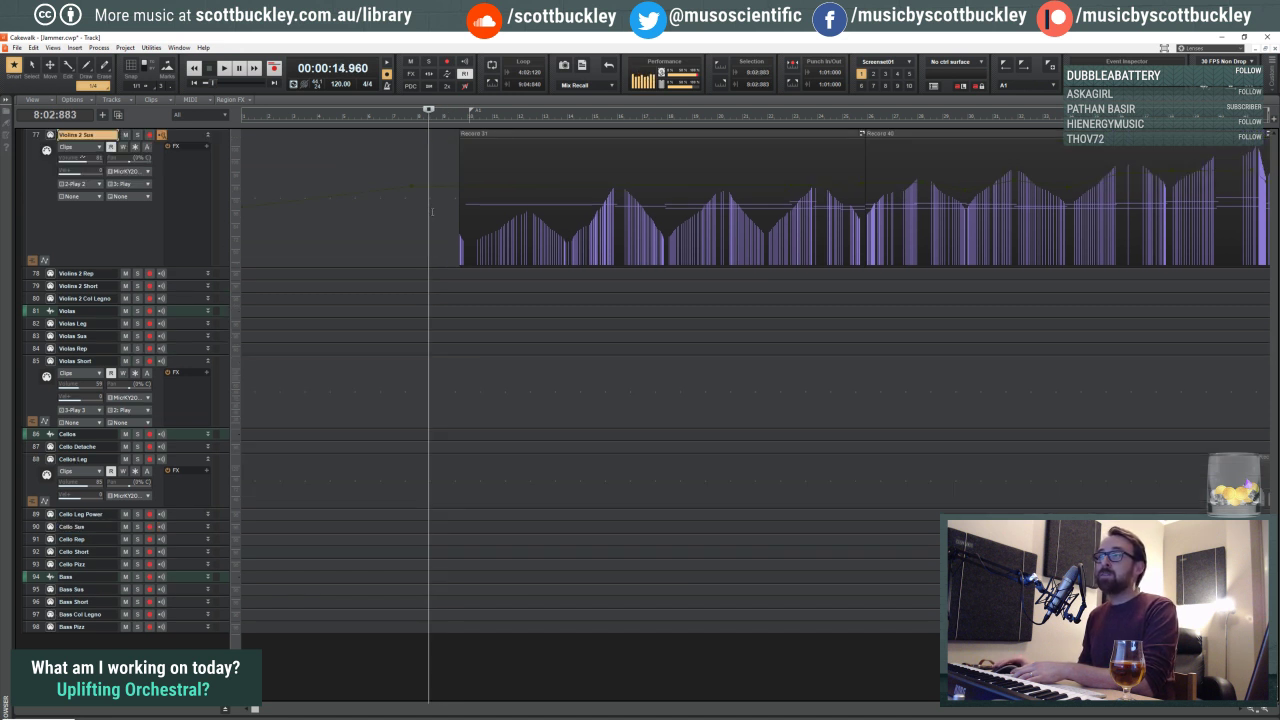
{"action": "left_click", "coordinate": [433, 210]}
{"action": "left_click", "coordinate": [429, 214]}
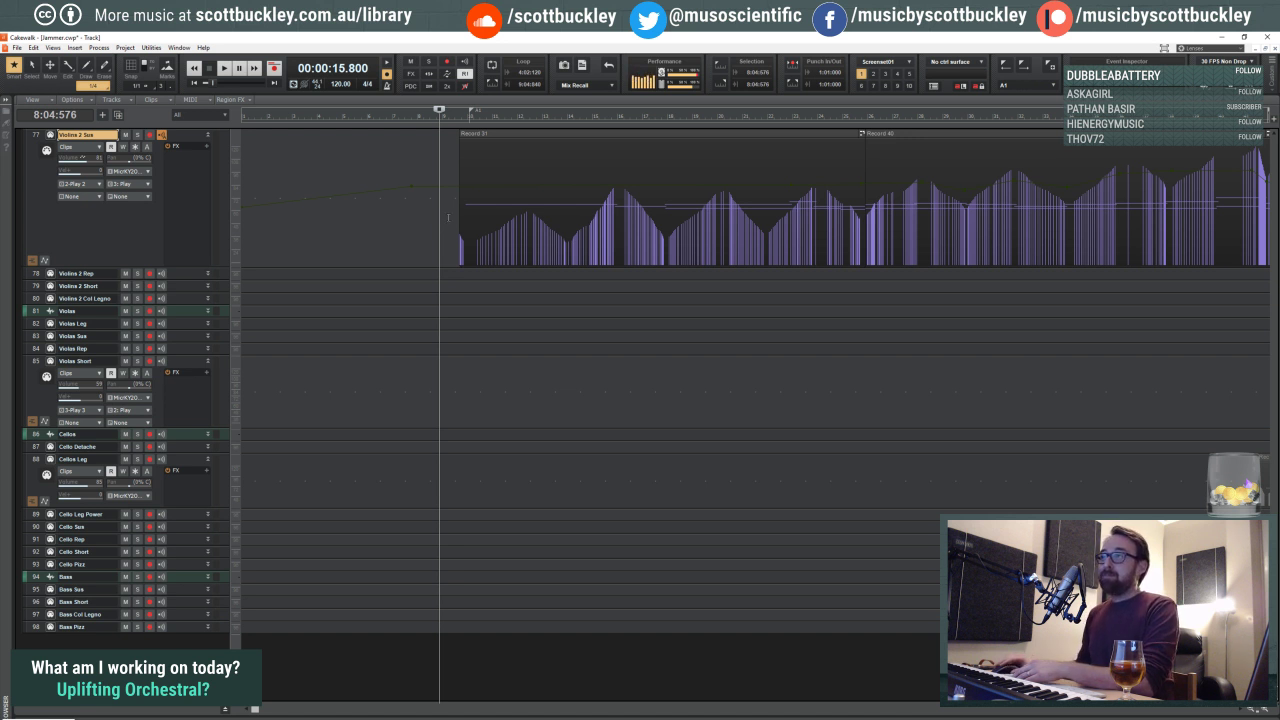
{"action": "left_click", "coordinate": [441, 216]}
{"action": "left_click", "coordinate": [439, 219]}
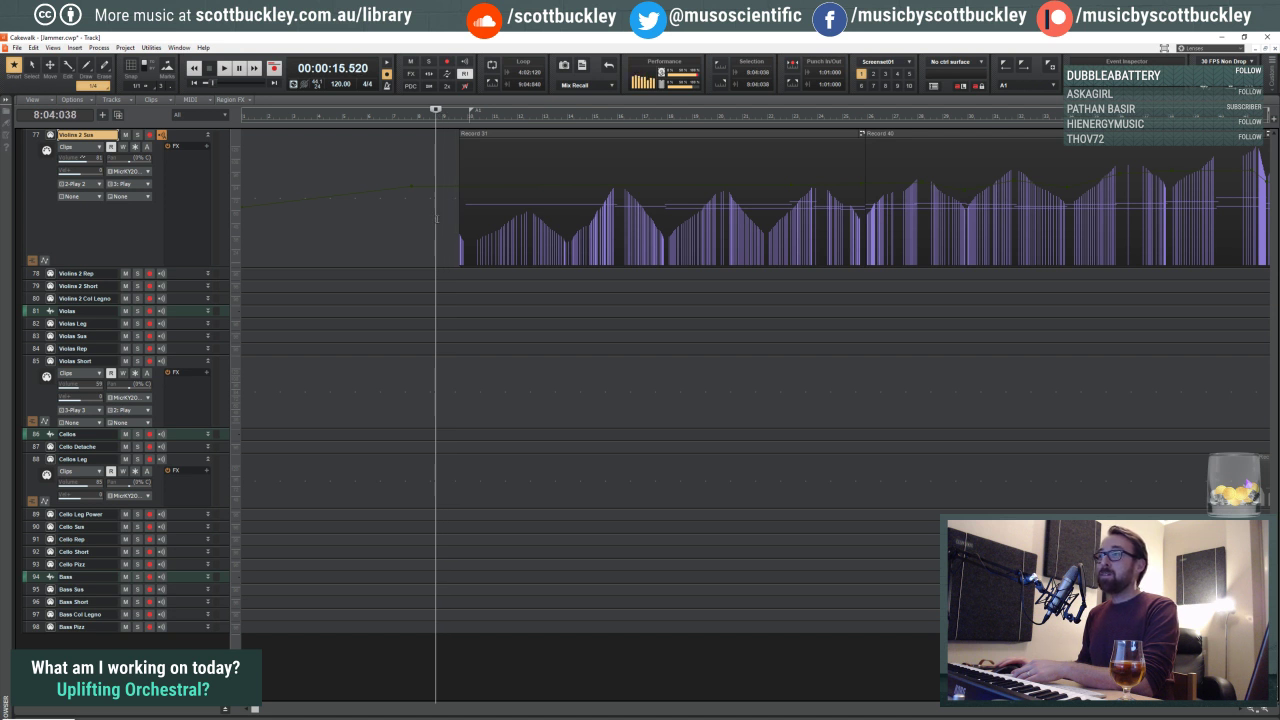
{"action": "left_click", "coordinate": [437, 219]}
{"action": "left_click", "coordinate": [440, 217]}
{"action": "left_click", "coordinate": [441, 217]}
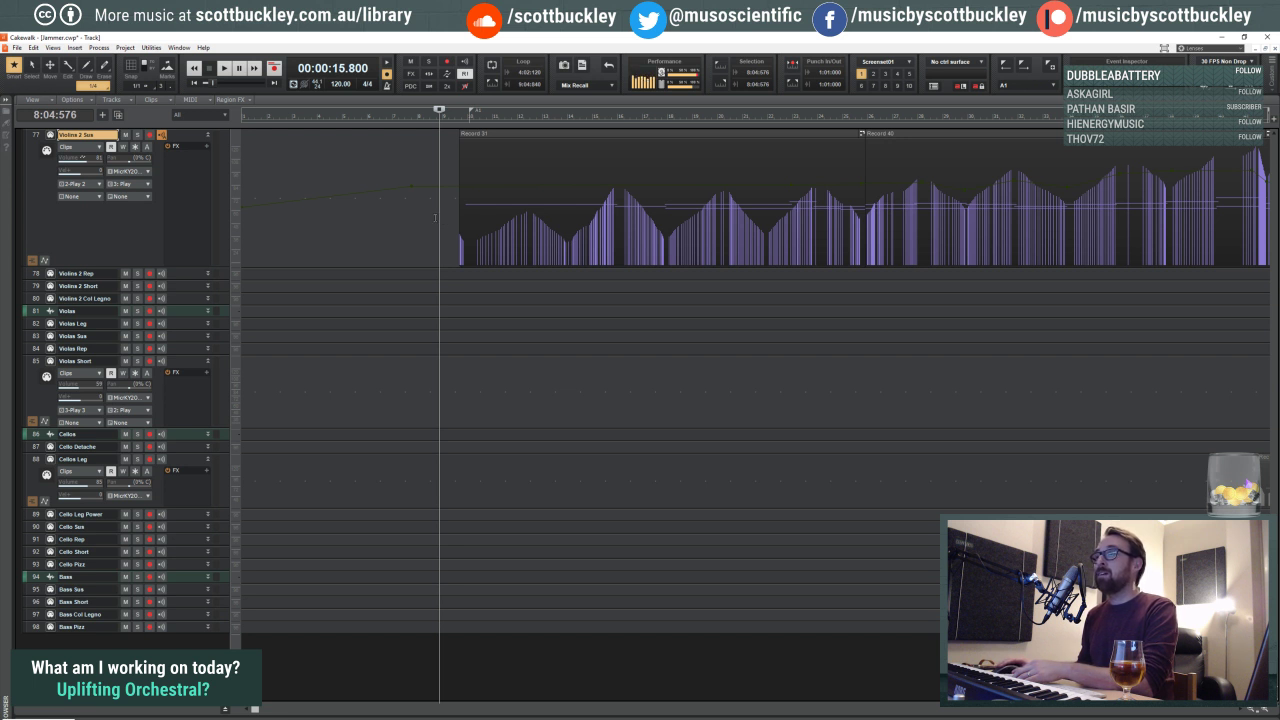
{"action": "left_click", "coordinate": [435, 218]}
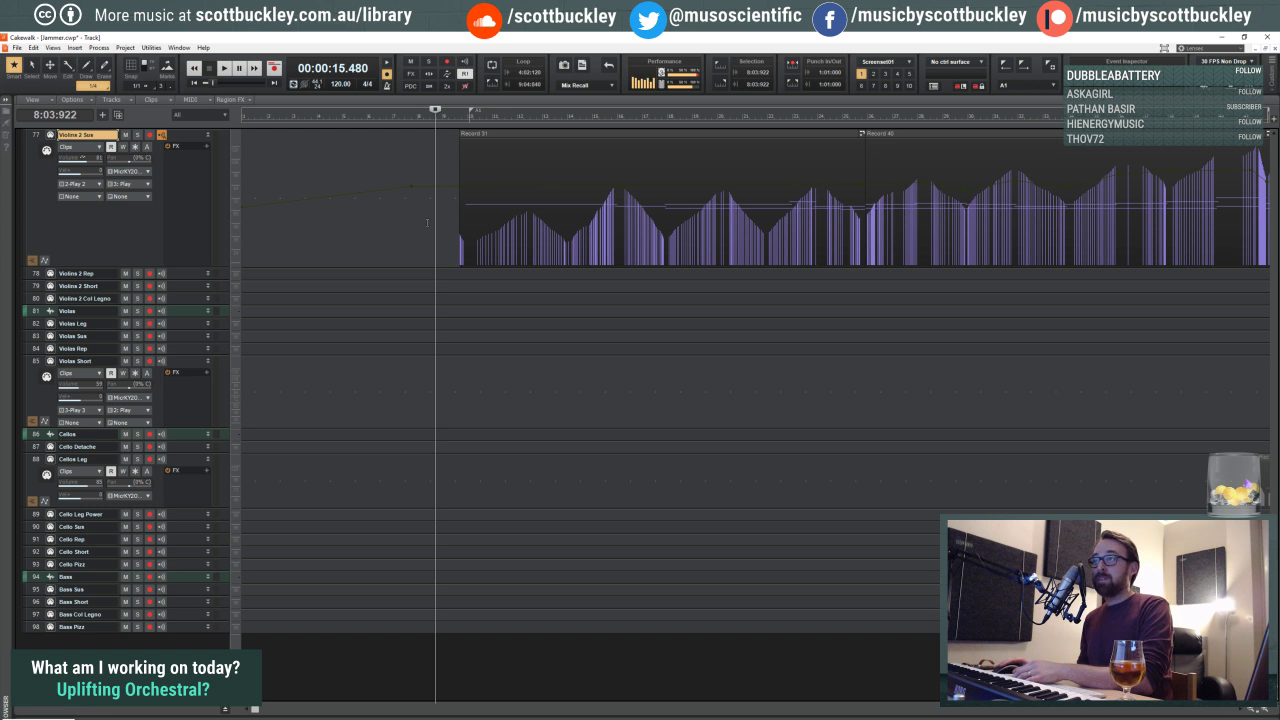
{"action": "left_click", "coordinate": [440, 219]}
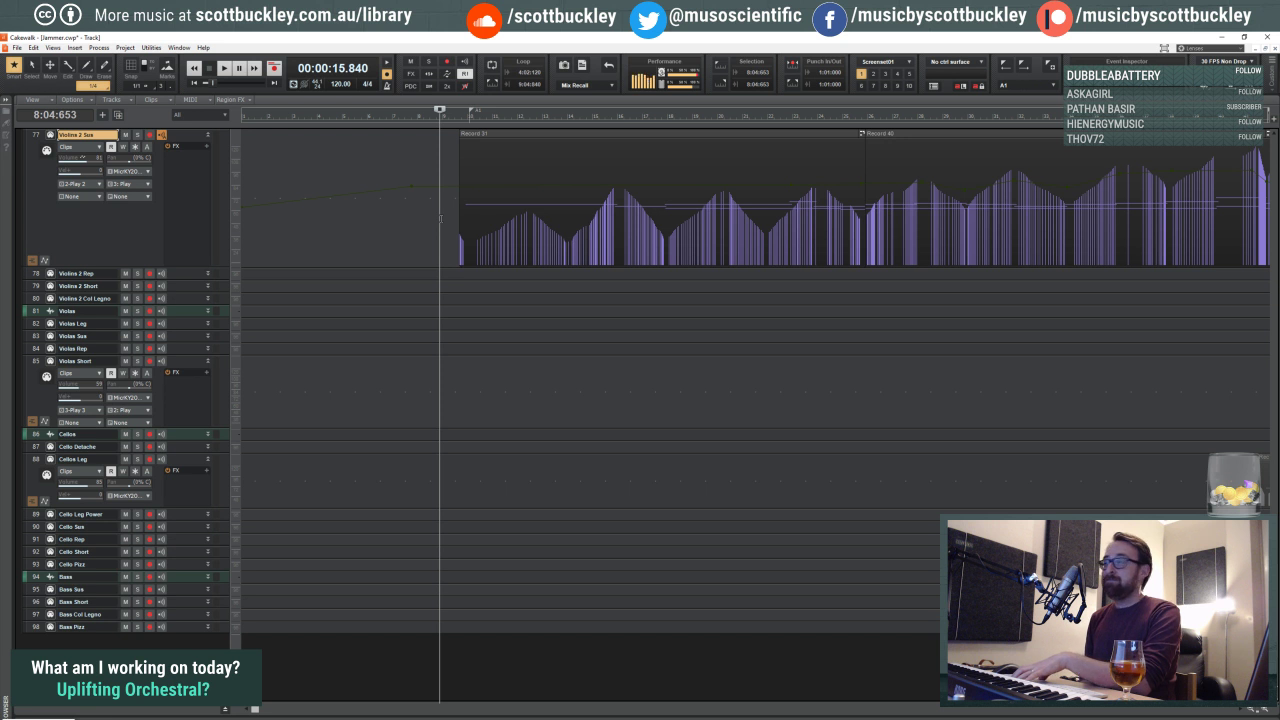
{"action": "left_click", "coordinate": [426, 216]}
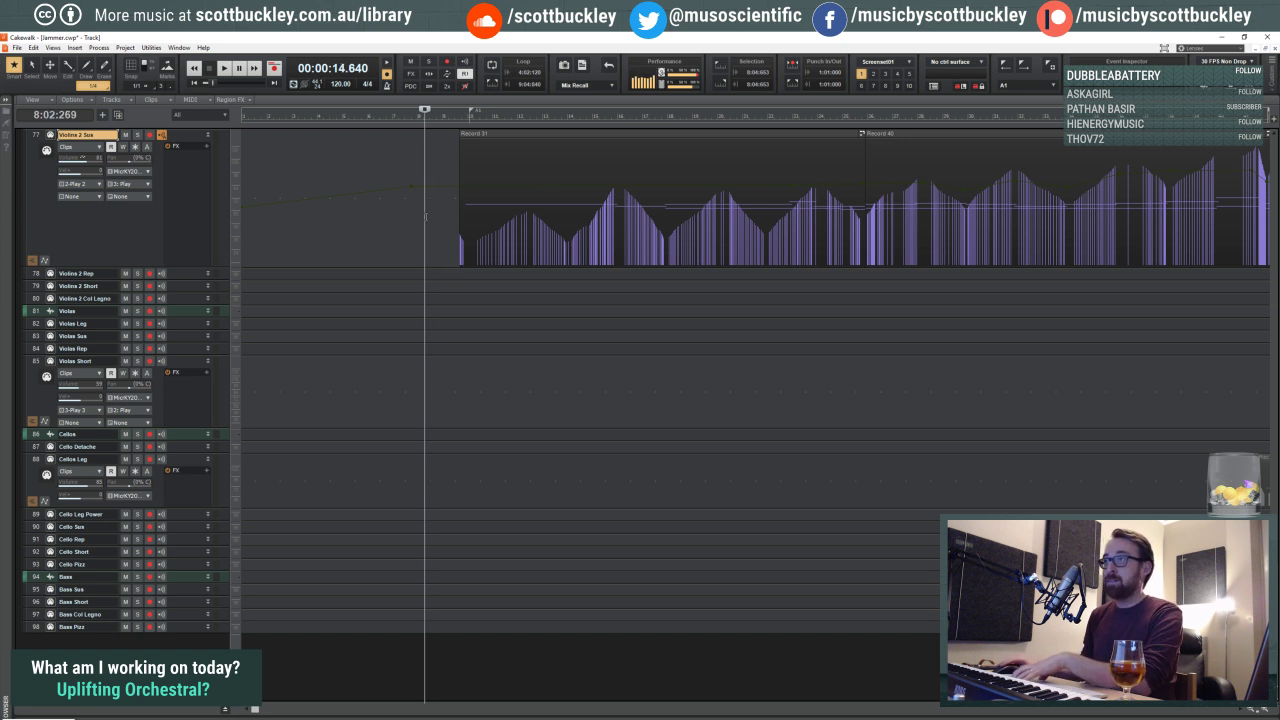
{"action": "left_click", "coordinate": [430, 216]}
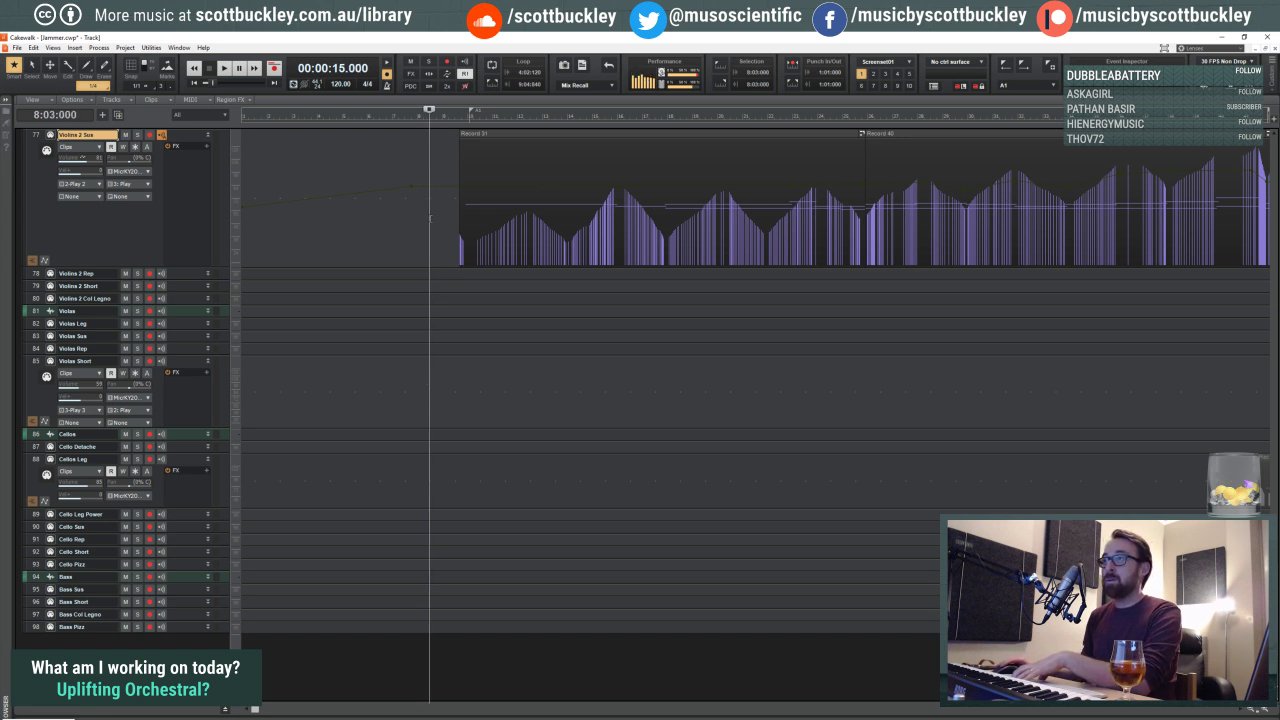
{"action": "left_click", "coordinate": [433, 217]}
{"action": "left_click", "coordinate": [432, 217]}
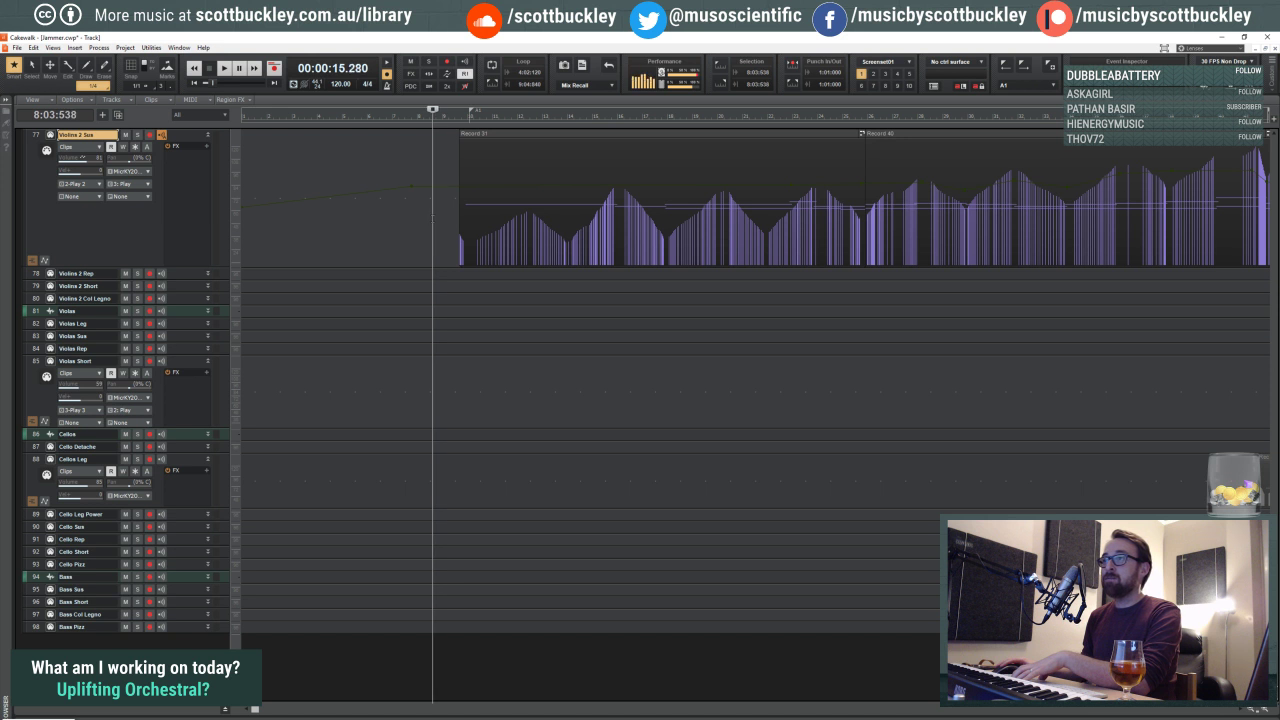
{"action": "left_click", "coordinate": [430, 217]}
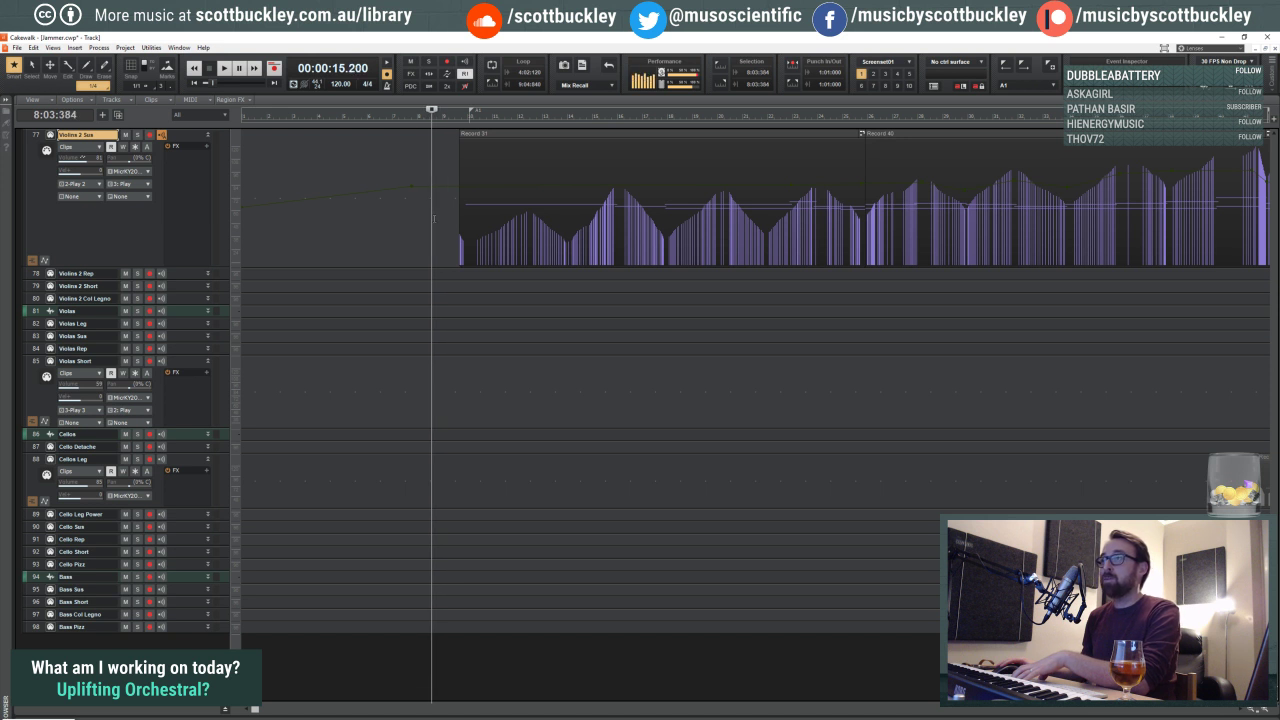
{"action": "left_click", "coordinate": [433, 217]}
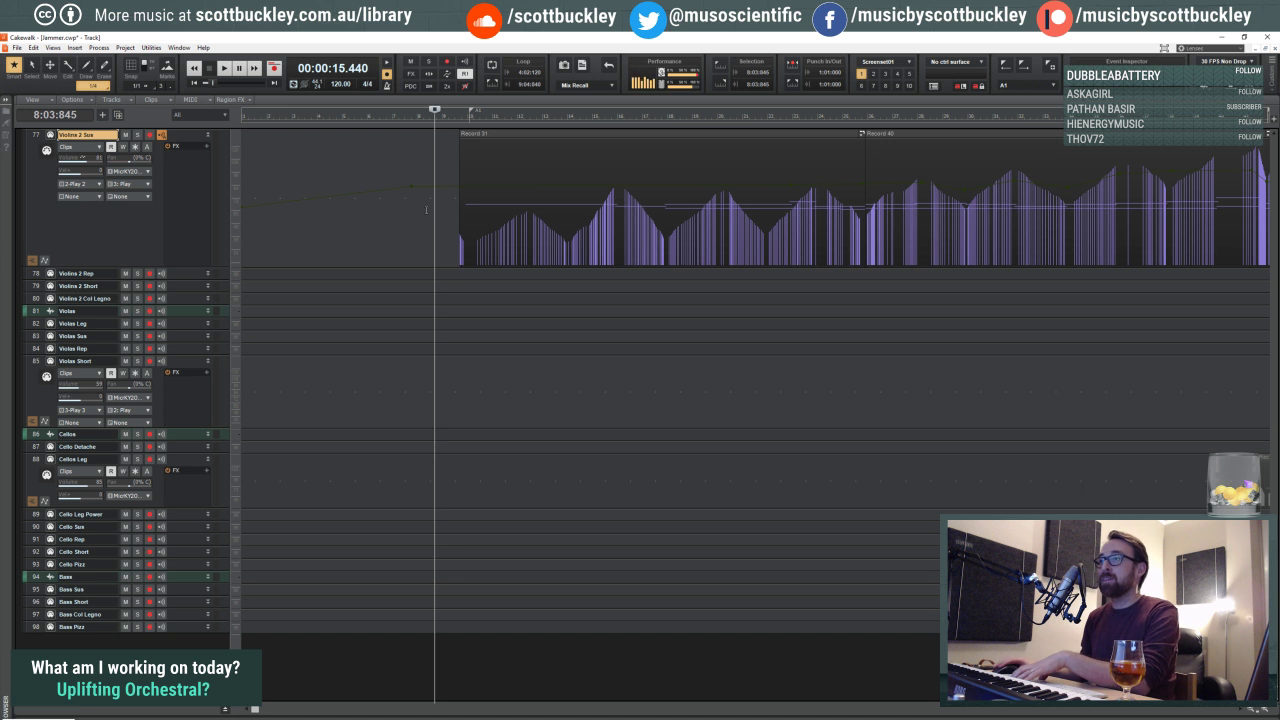
{"action": "left_click", "coordinate": [431, 209]}
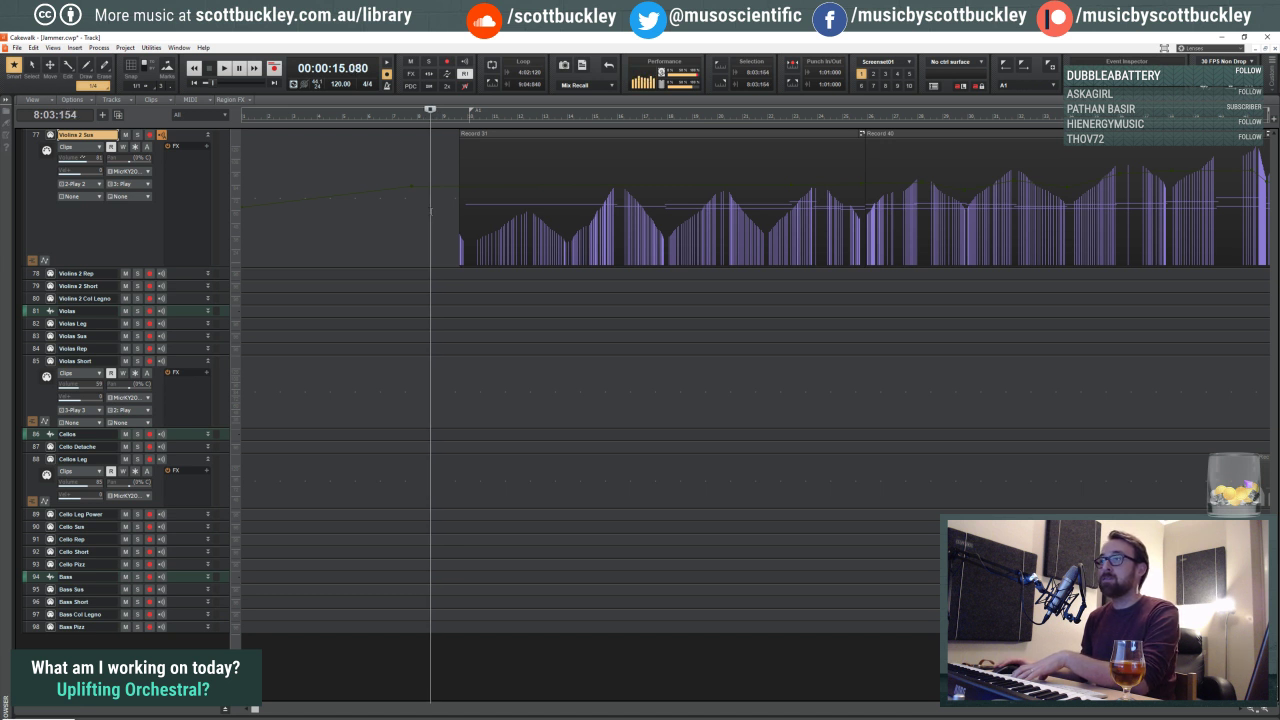
{"action": "left_click", "coordinate": [433, 210]}
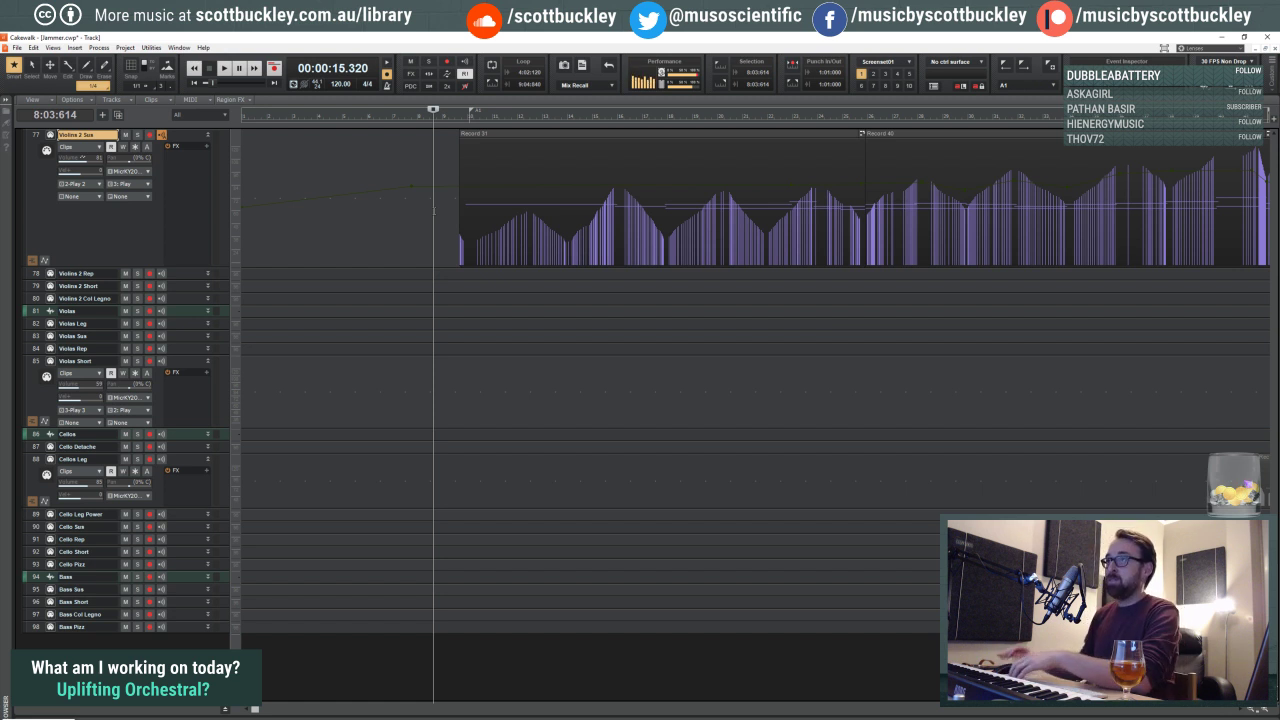
Step: Play the project briefly from bar 9, beat 3, and move the playhead back to 9:01:691
{"action": "scroll", "coordinate": [463, 209], "scroll_direction": "up", "scroll_amount": 1}
{"action": "scroll", "coordinate": [465, 209], "scroll_direction": "up", "scroll_amount": 2}
{"action": "scroll", "coordinate": [465, 209], "scroll_direction": "down", "scroll_amount": 2}
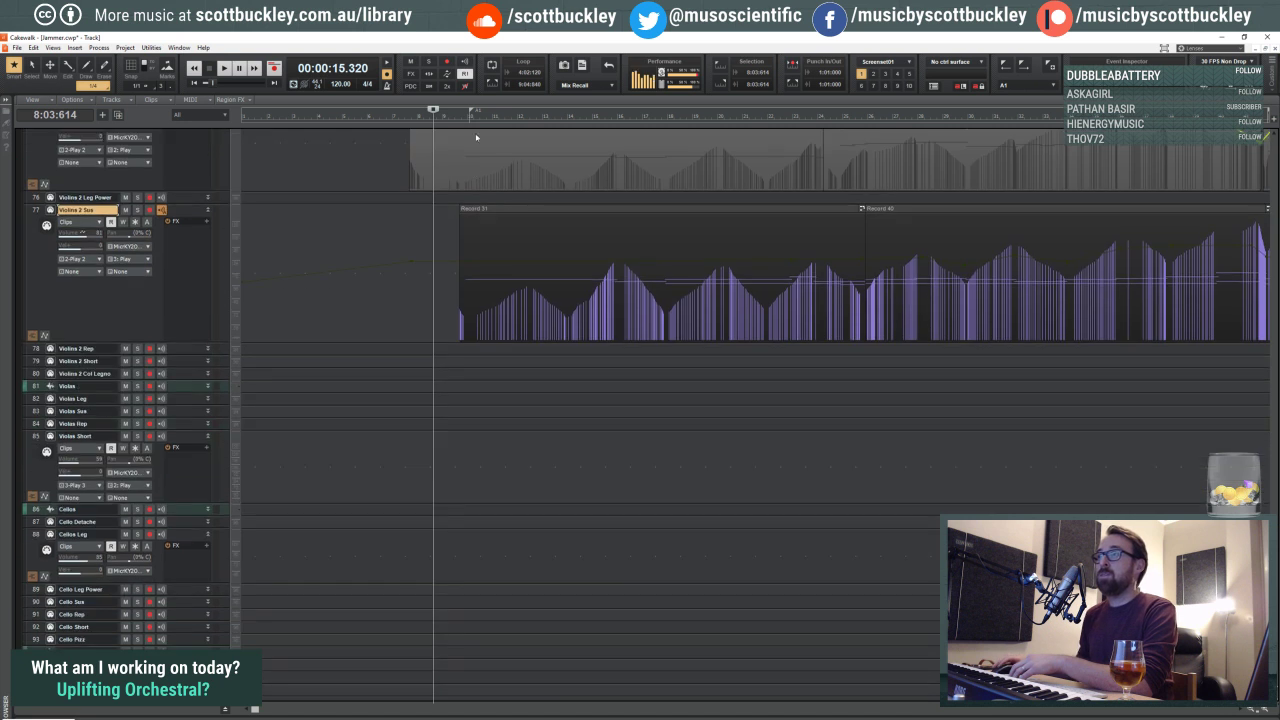
{"action": "left_click", "coordinate": [457, 121]}
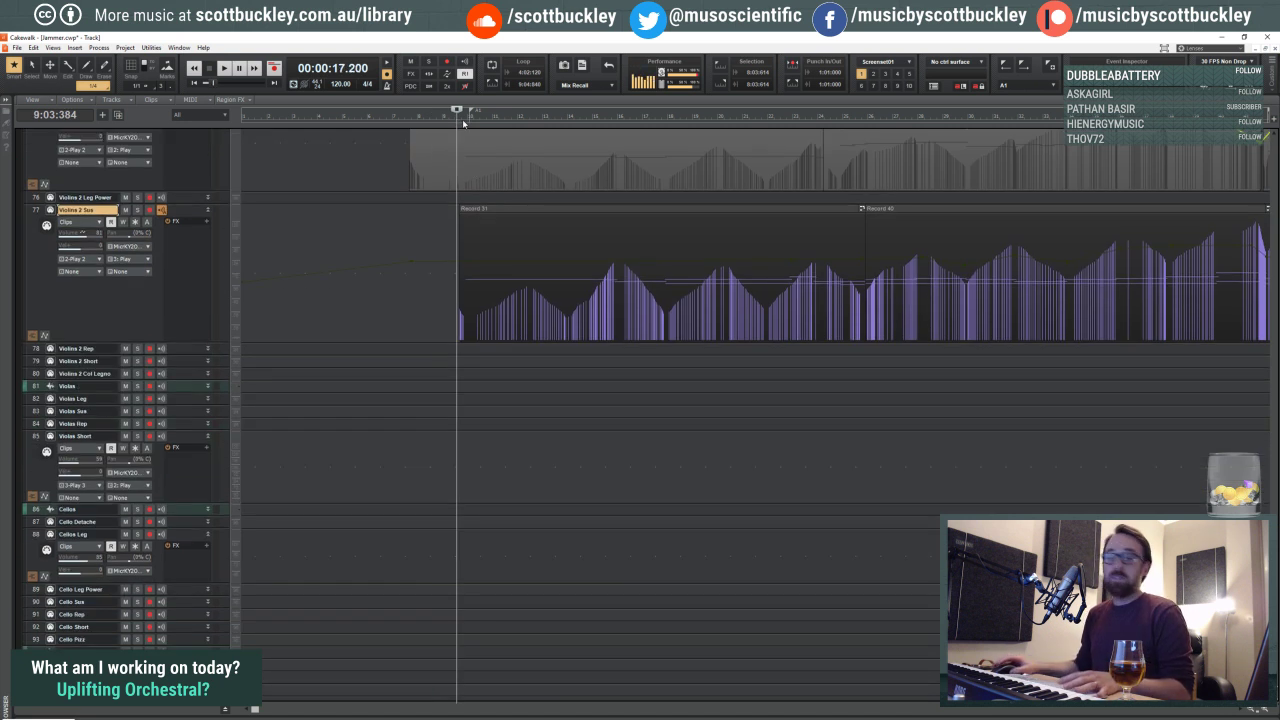
{"action": "key", "text": "space"}
{"action": "key", "text": "space"}
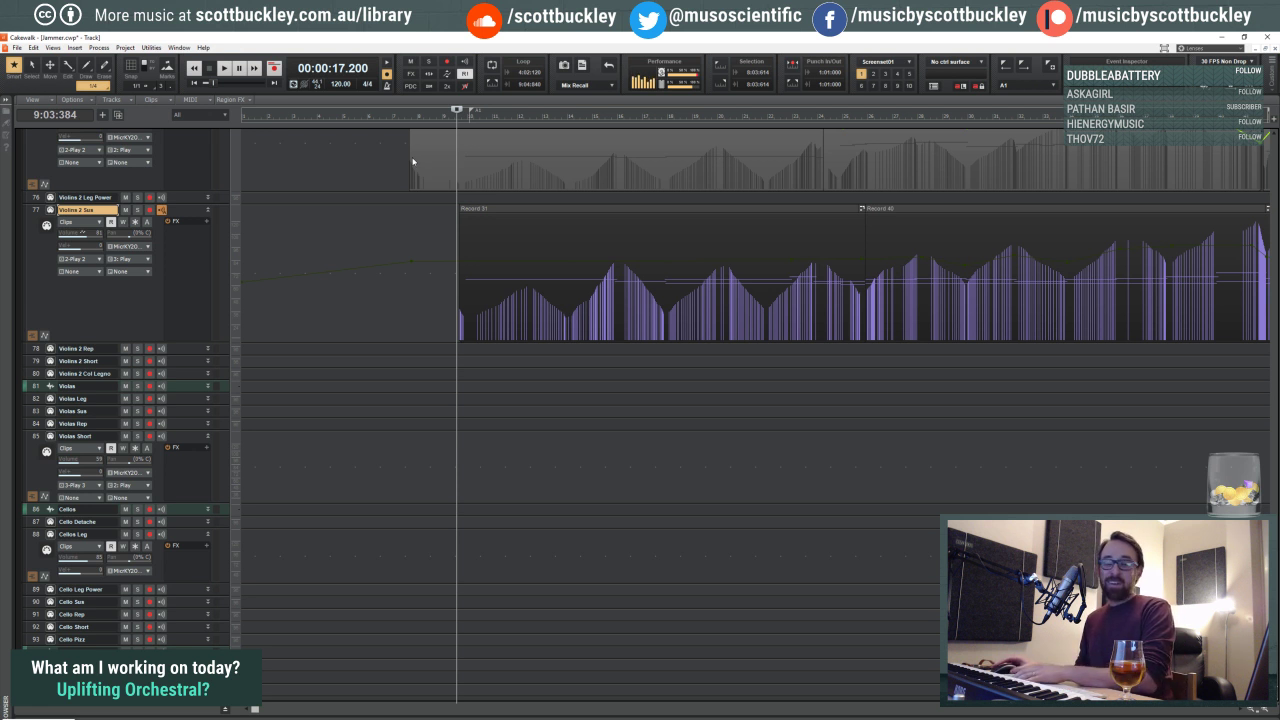
{"action": "left_click", "coordinate": [445, 119]}
{"action": "left_click", "coordinate": [447, 120]}
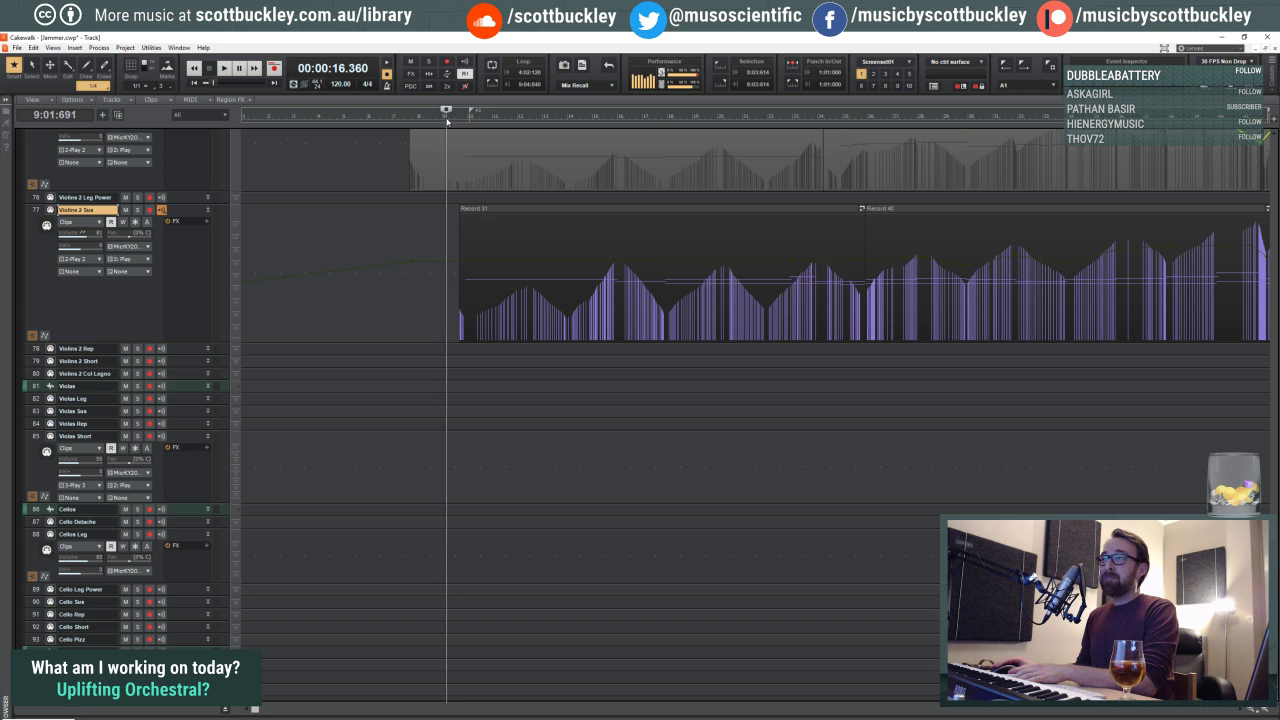
Step: Play the project from 9:02:653, just before the Violins 2 Sus entry, and stop playback after listening to the passage
{"action": "left_click", "coordinate": [445, 121]}
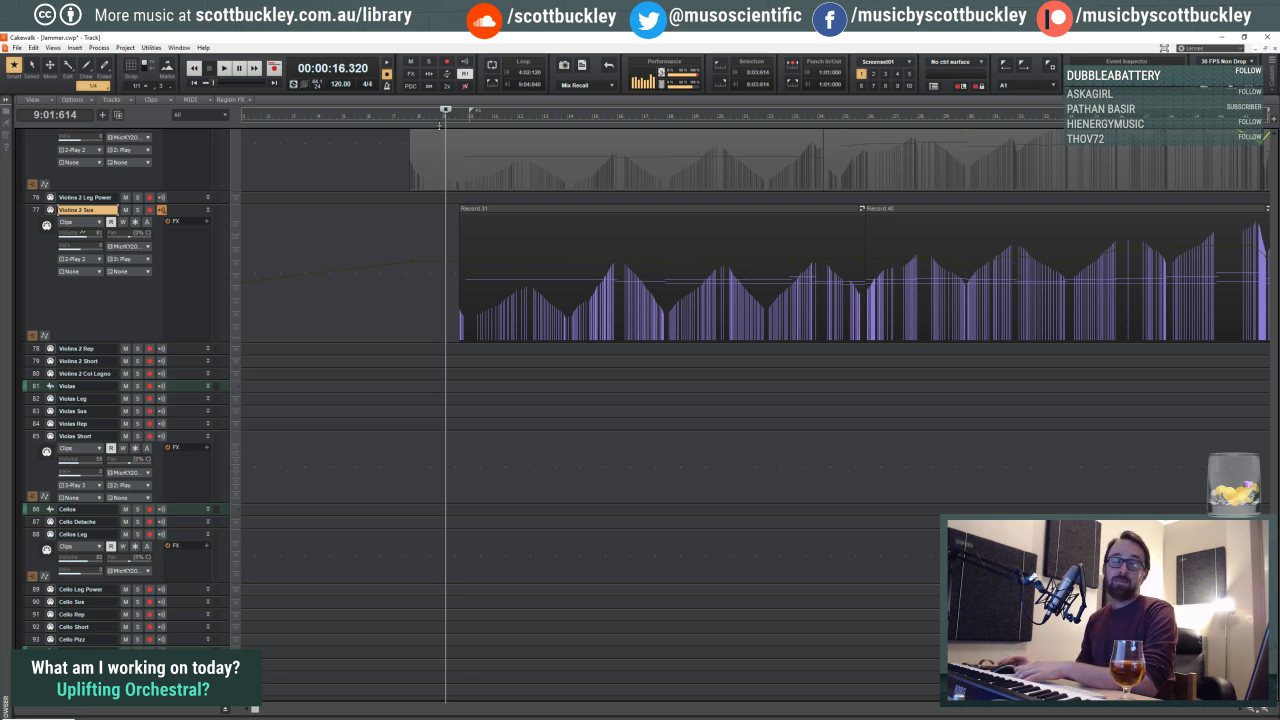
{"action": "left_click", "coordinate": [447, 115]}
{"action": "left_click", "coordinate": [451, 116]}
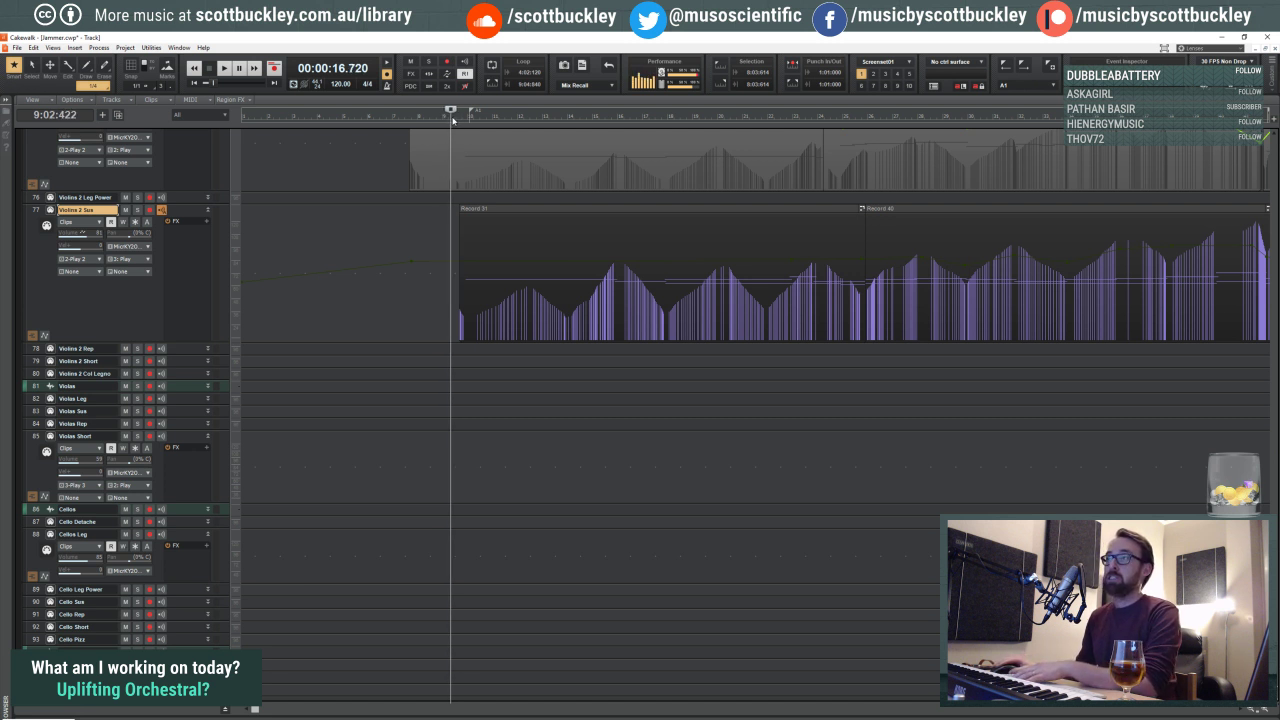
{"action": "left_click", "coordinate": [452, 116]}
{"action": "key", "text": "space"}
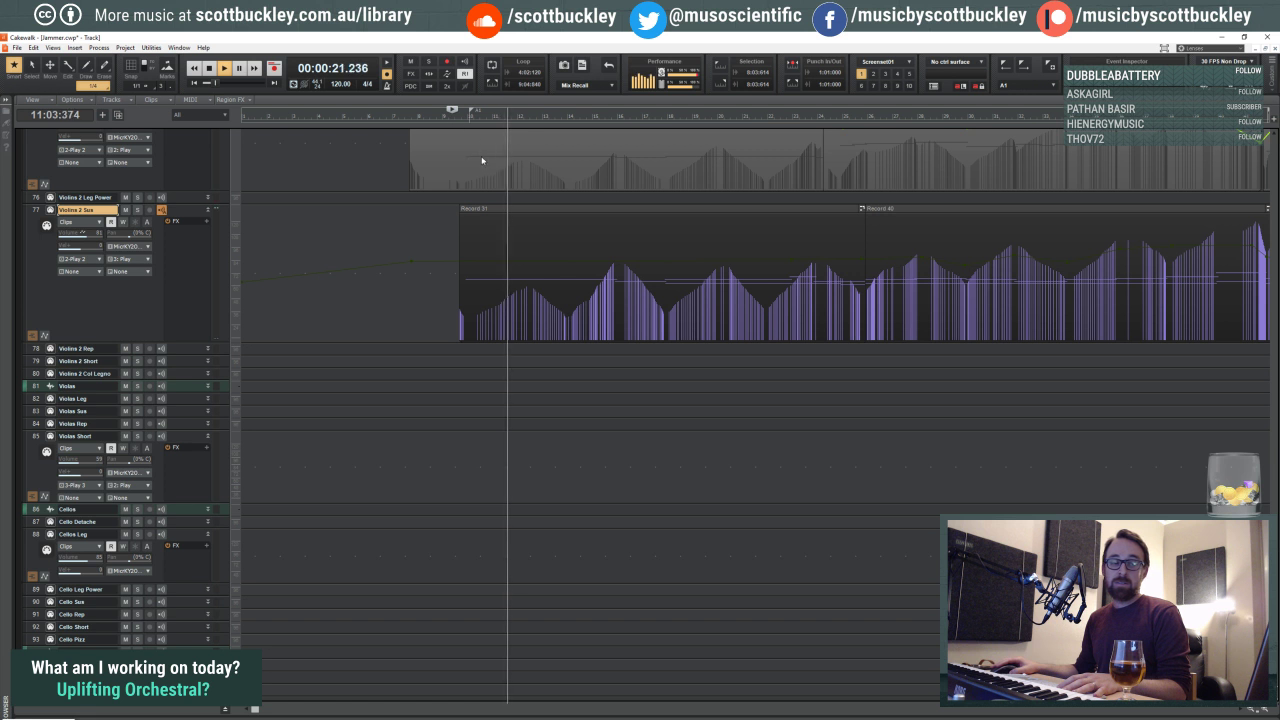
{"action": "key", "text": "space"}
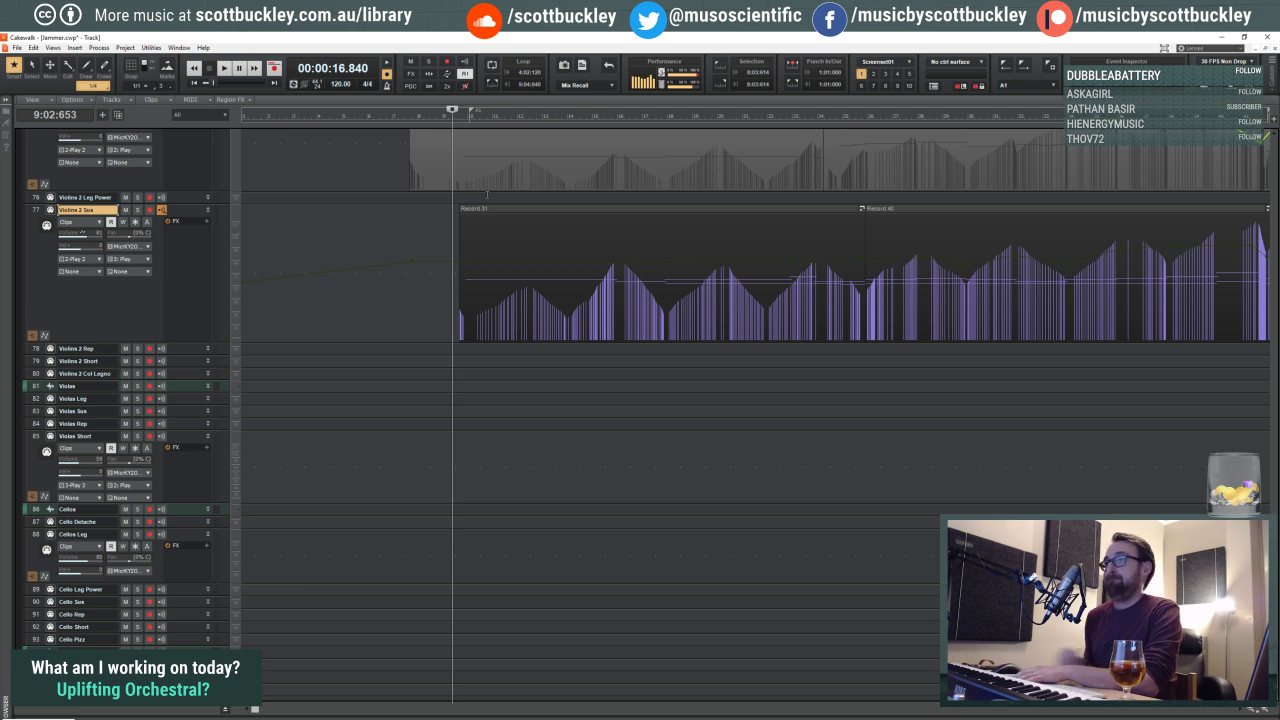
{"action": "left_click", "coordinate": [455, 118]}
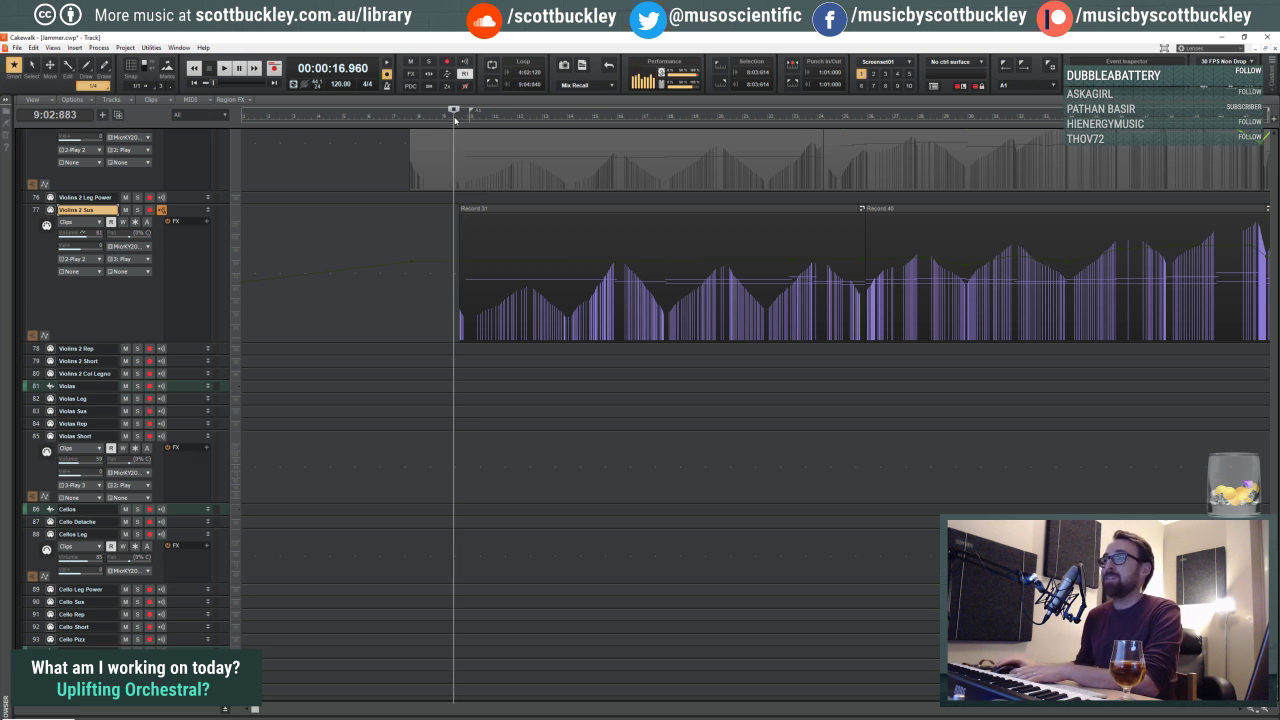
{"action": "left_click", "coordinate": [455, 118]}
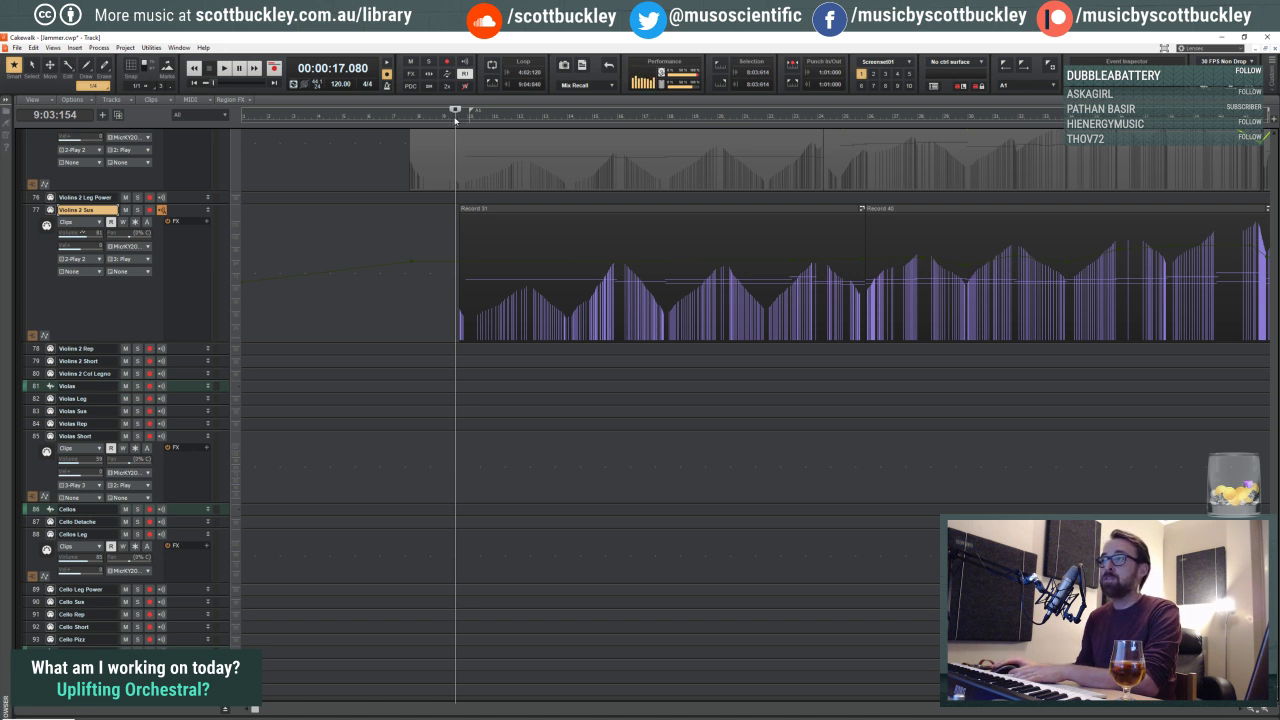
{"action": "left_click", "coordinate": [455, 117]}
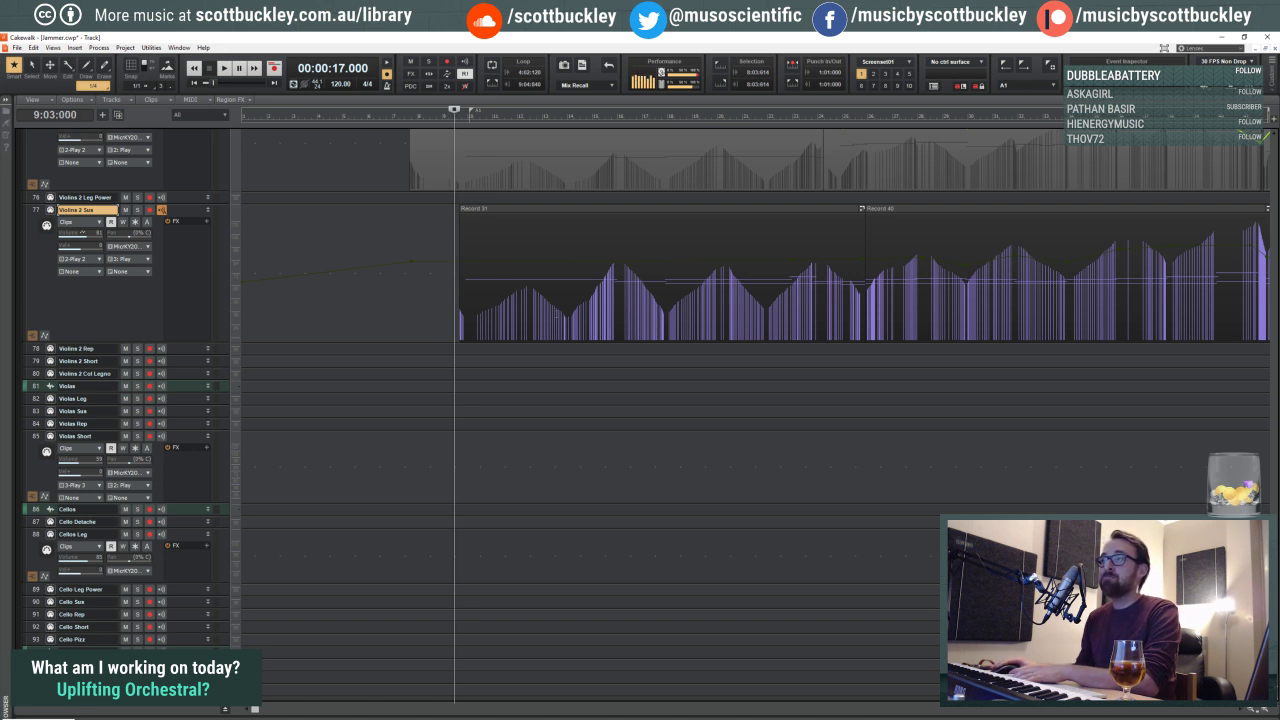
{"action": "left_click", "coordinate": [1266, 710]}
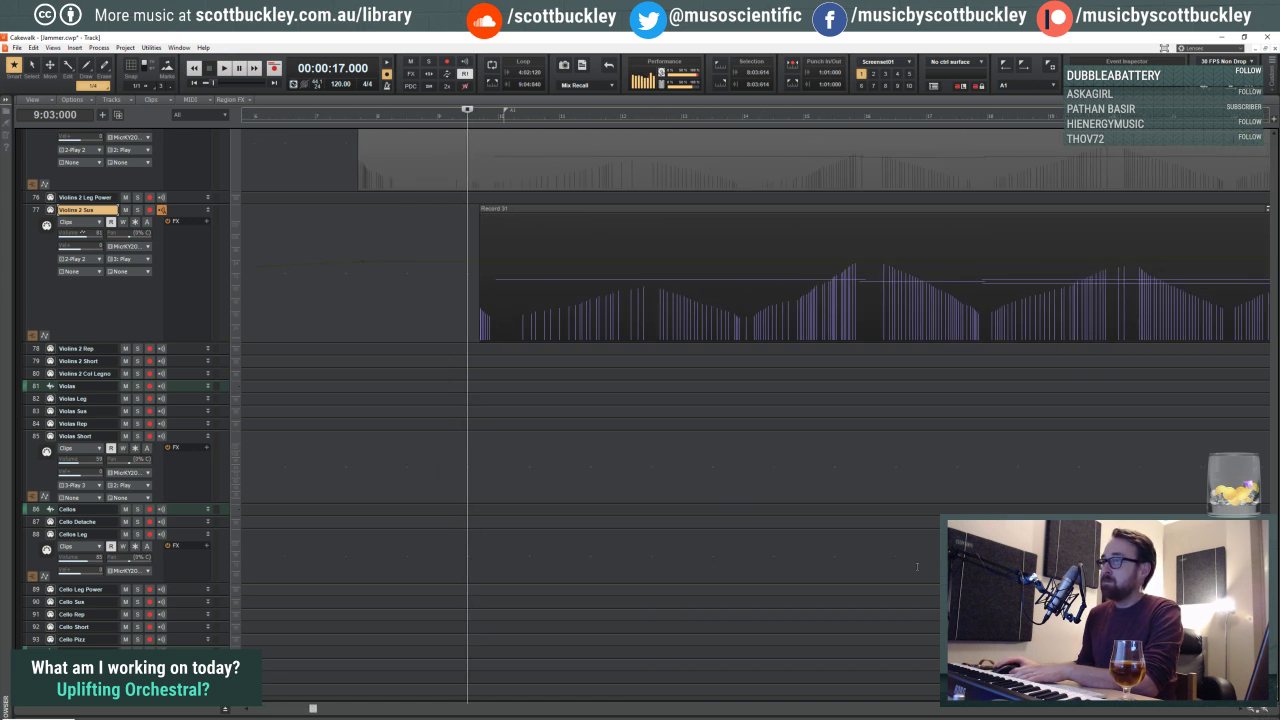
{"action": "left_click", "coordinate": [446, 300]}
{"action": "left_click", "coordinate": [438, 297]}
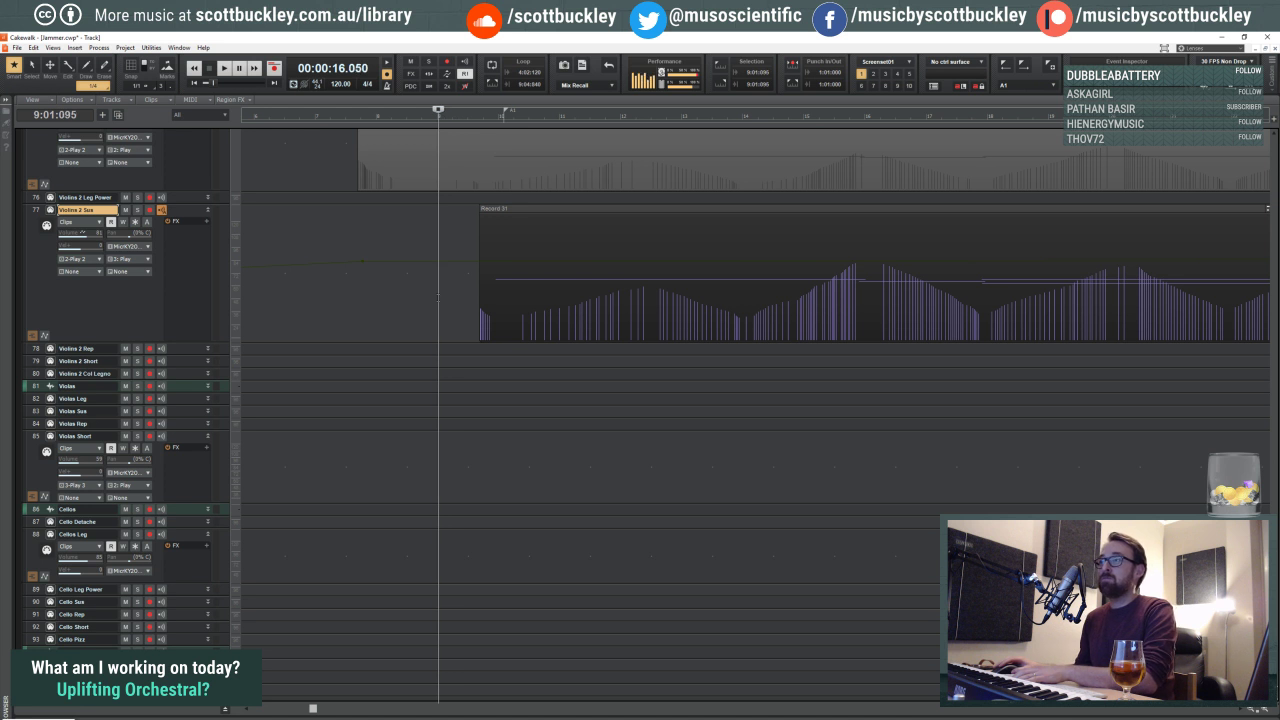
{"action": "left_click", "coordinate": [434, 297]}
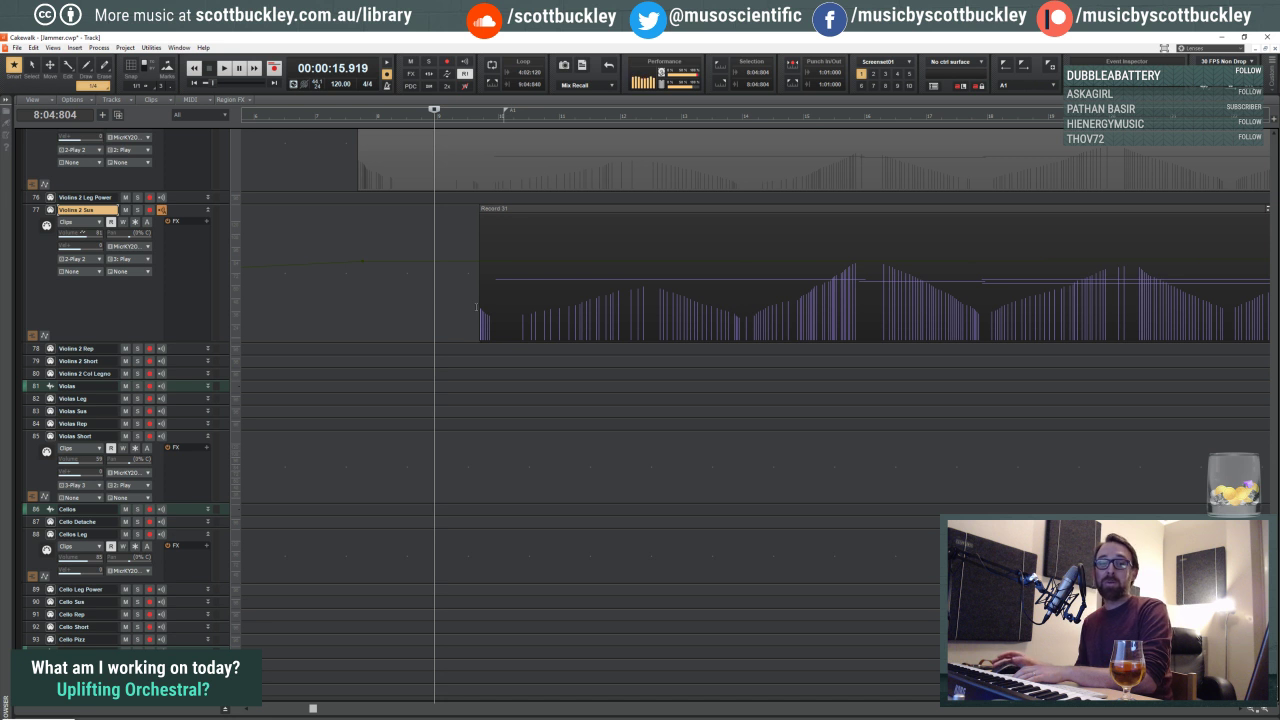
{"action": "left_click", "coordinate": [400, 245]}
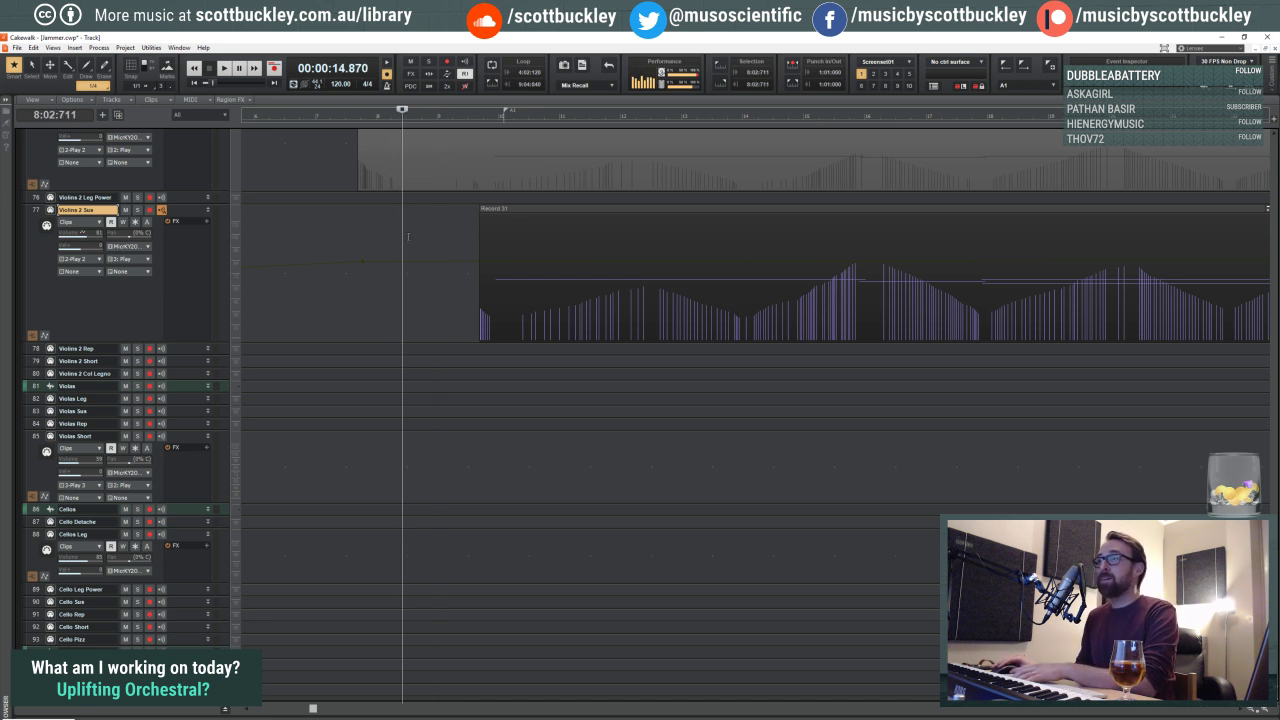
{"action": "left_click", "coordinate": [404, 237]}
{"action": "left_click", "coordinate": [405, 237]}
{"action": "left_click", "coordinate": [392, 237]}
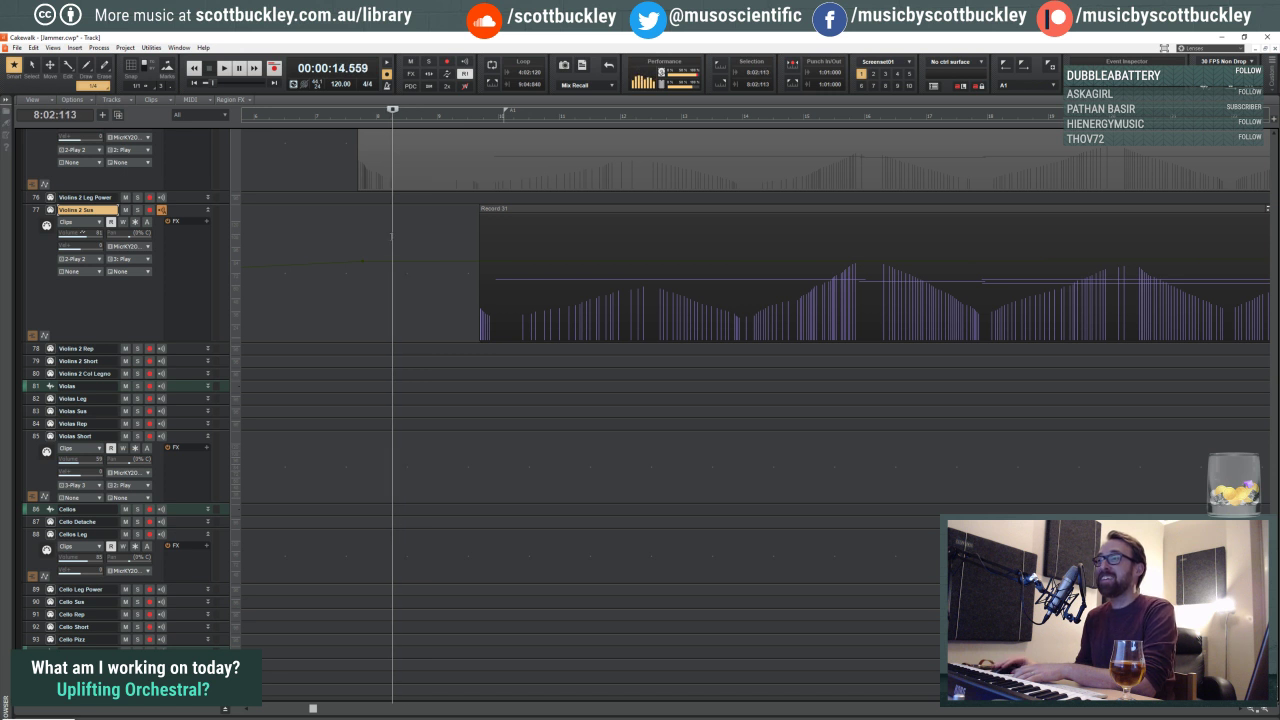
{"action": "left_click", "coordinate": [387, 237]}
{"action": "left_click", "coordinate": [392, 237]}
{"action": "left_click", "coordinate": [390, 237]}
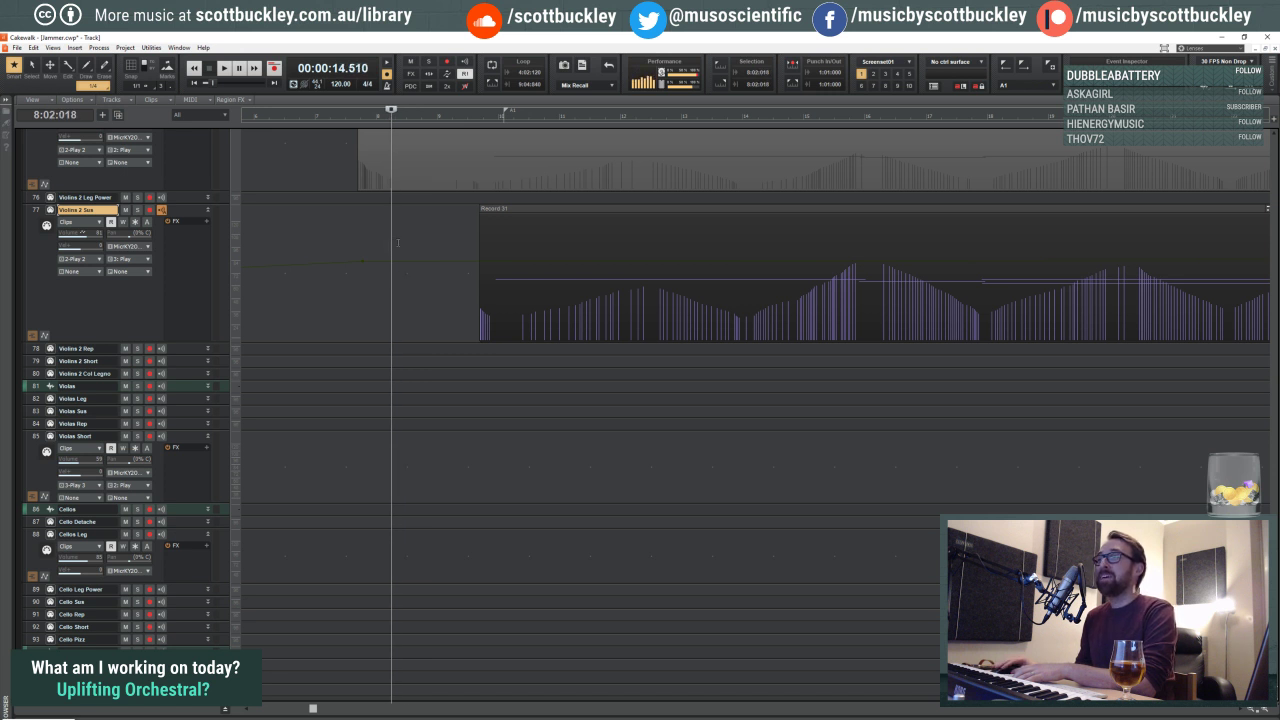
{"action": "left_click", "coordinate": [417, 239]}
{"action": "left_click", "coordinate": [433, 239]}
{"action": "left_click", "coordinate": [421, 239]}
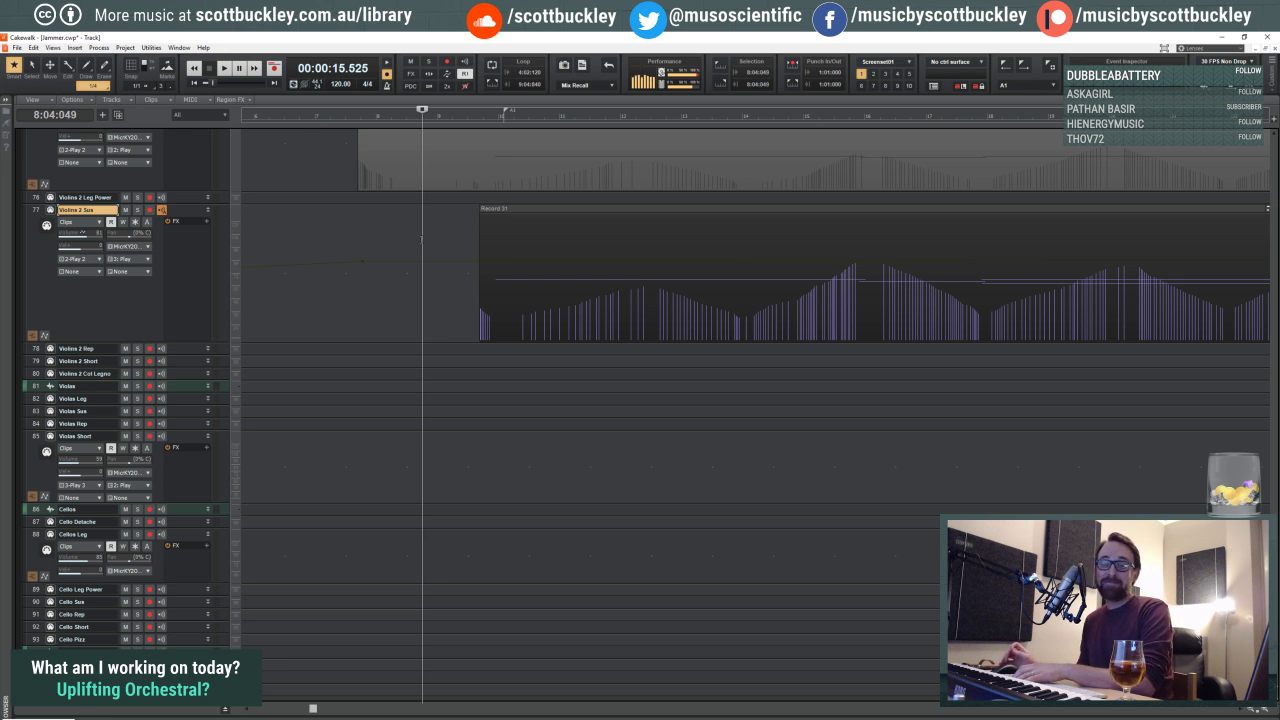
{"action": "left_click", "coordinate": [418, 238]}
{"action": "left_click", "coordinate": [412, 238]}
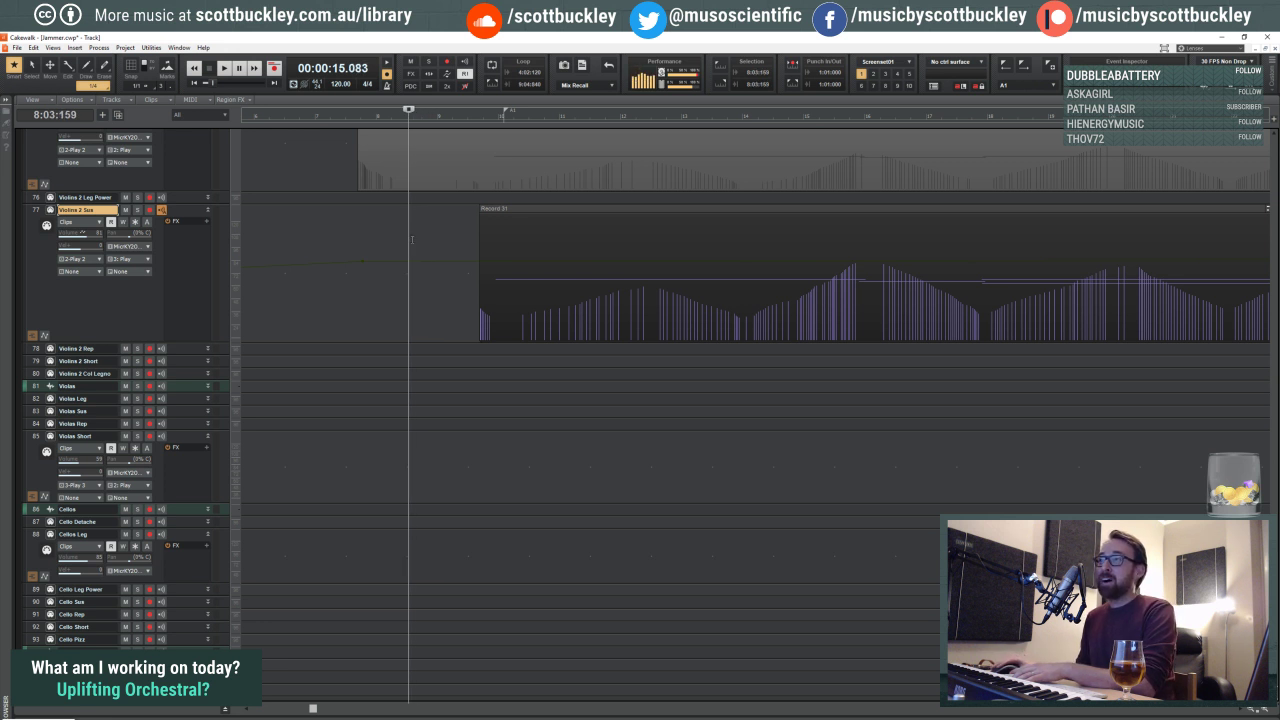
{"action": "left_click", "coordinate": [415, 238]}
{"action": "left_click", "coordinate": [415, 238]}
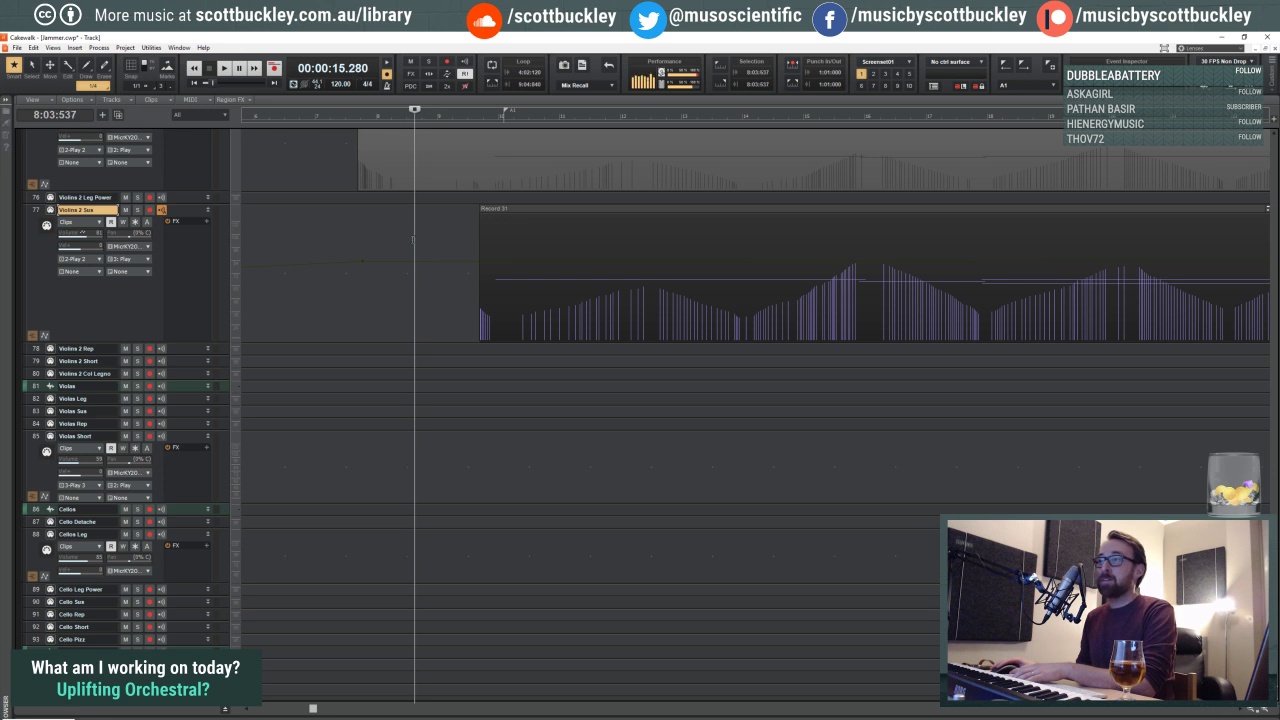
{"action": "left_click", "coordinate": [412, 238]}
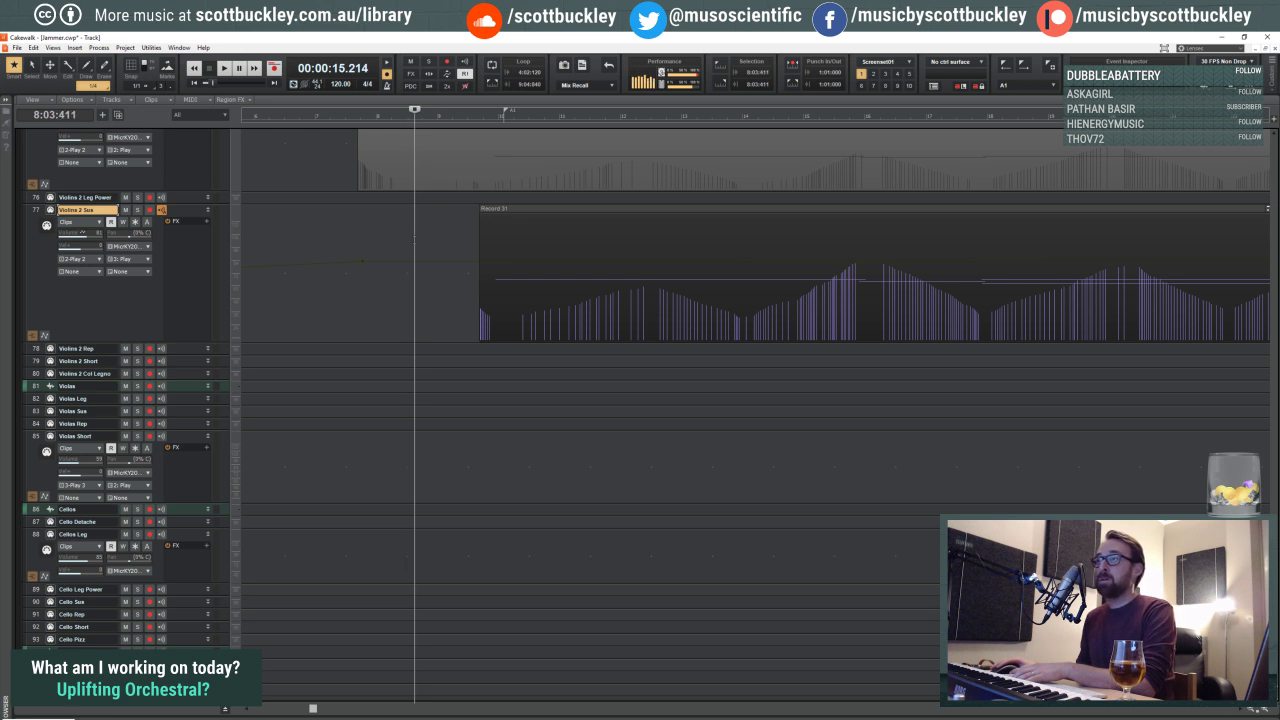
{"action": "left_click", "coordinate": [412, 238]}
{"action": "left_click", "coordinate": [412, 238]}
{"action": "left_click", "coordinate": [413, 238]}
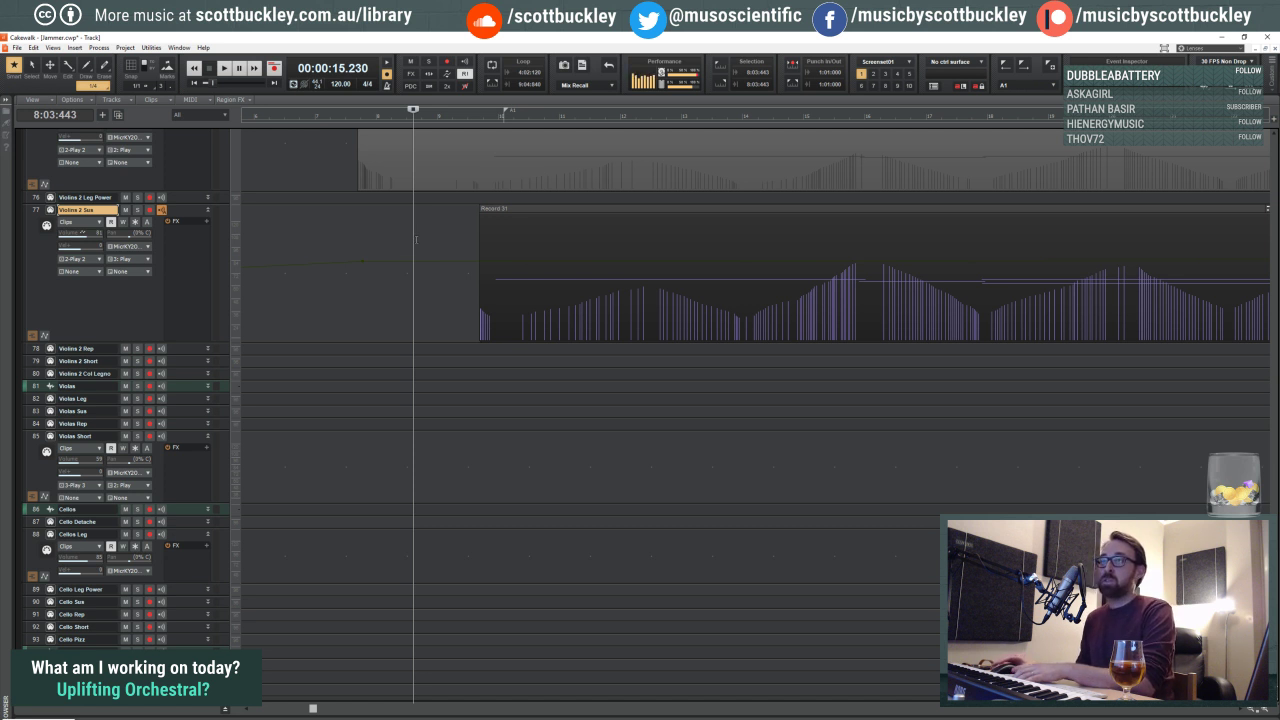
{"action": "left_click", "coordinate": [406, 239]}
{"action": "left_click", "coordinate": [403, 240]}
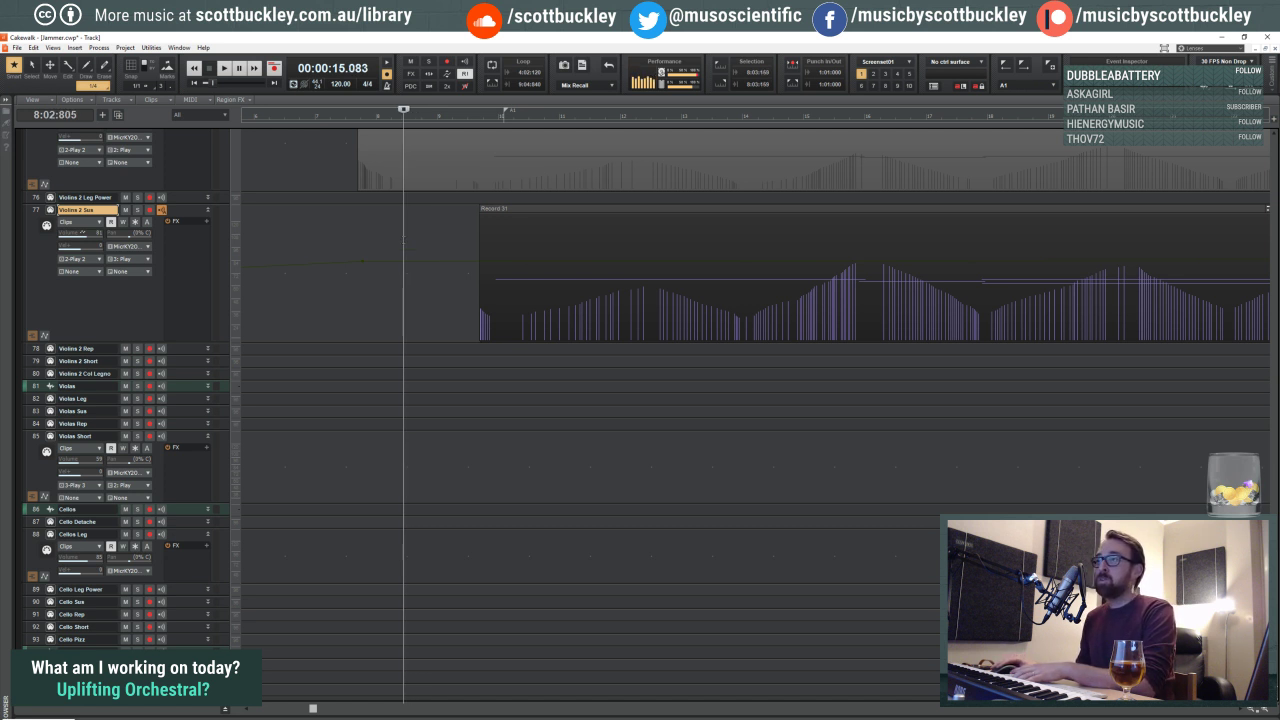
{"action": "left_click", "coordinate": [401, 240]}
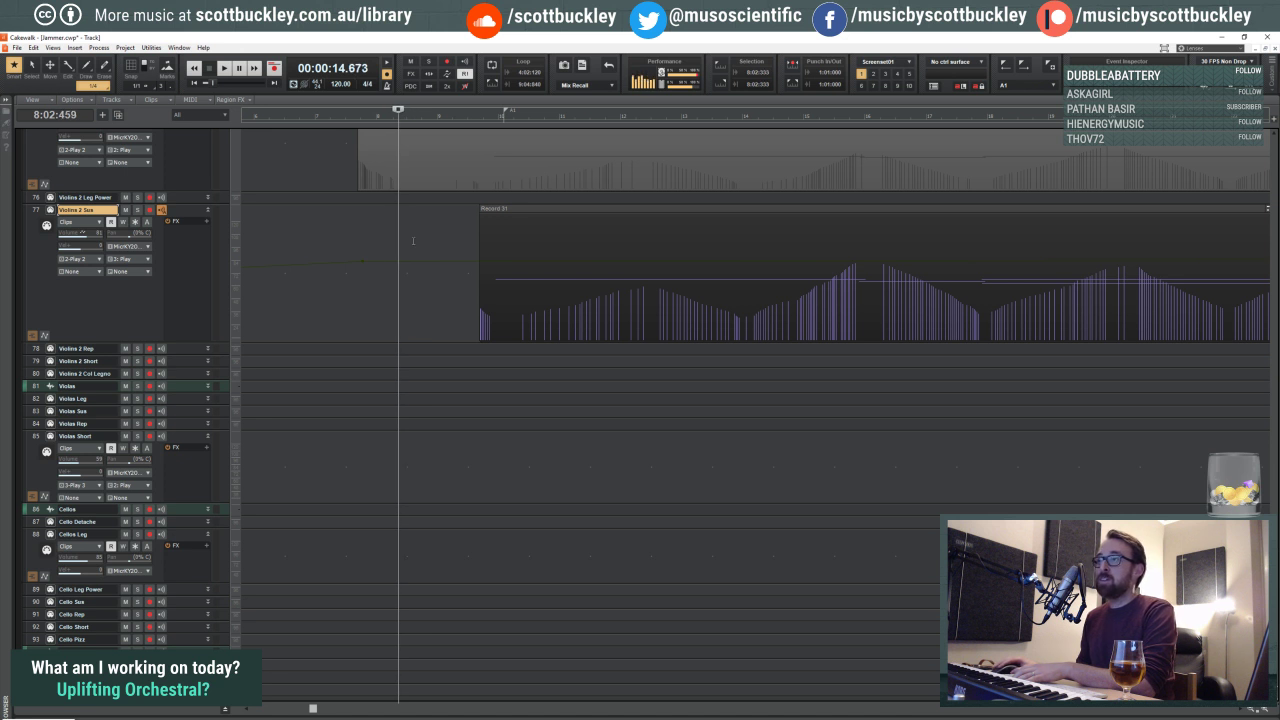
{"action": "left_click", "coordinate": [397, 240]}
{"action": "left_click", "coordinate": [475, 232]}
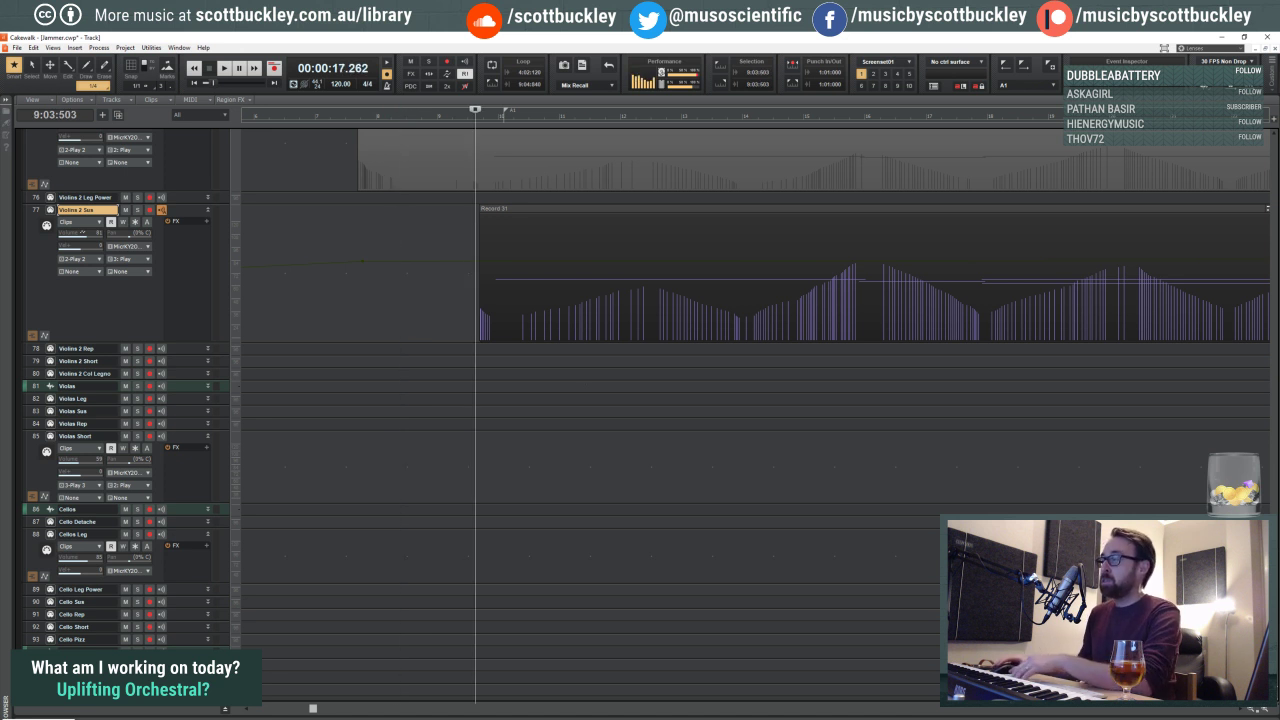
{"action": "scroll", "coordinate": [585, 379], "scroll_direction": "down", "scroll_amount": 2}
{"action": "scroll", "coordinate": [585, 379], "scroll_direction": "right", "scroll_amount": 1}
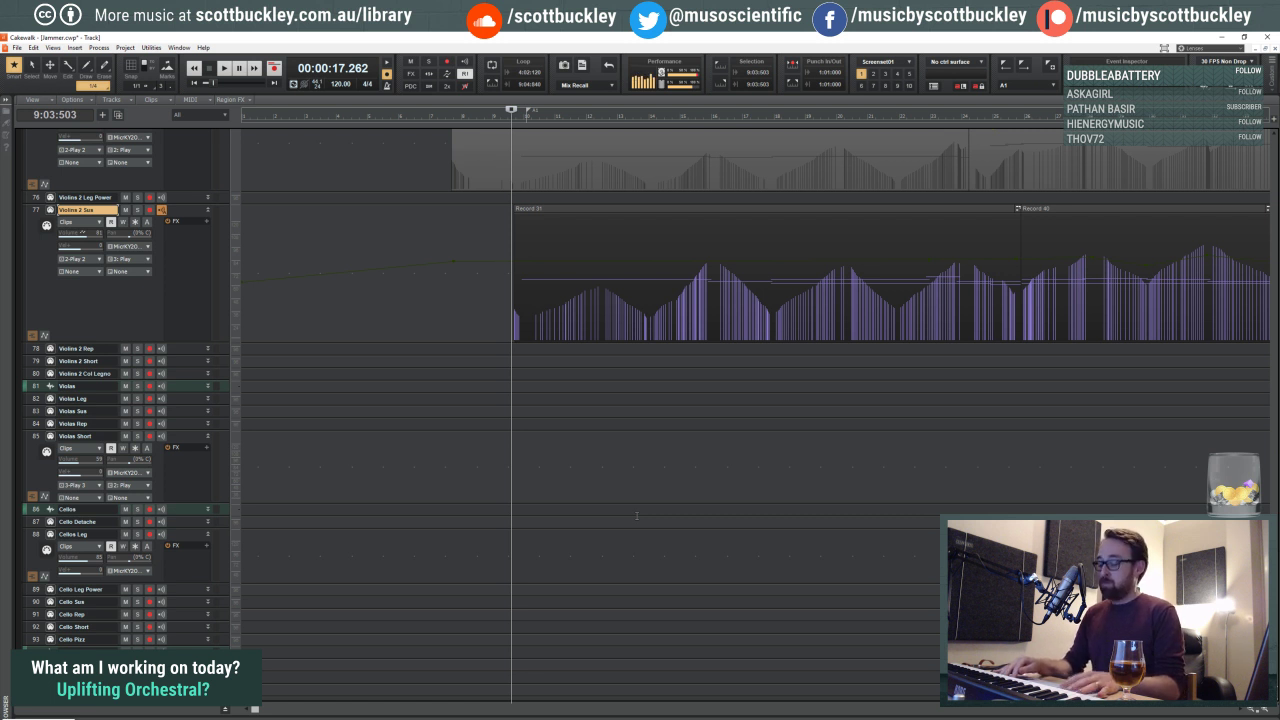
{"action": "left_click", "coordinate": [478, 250]}
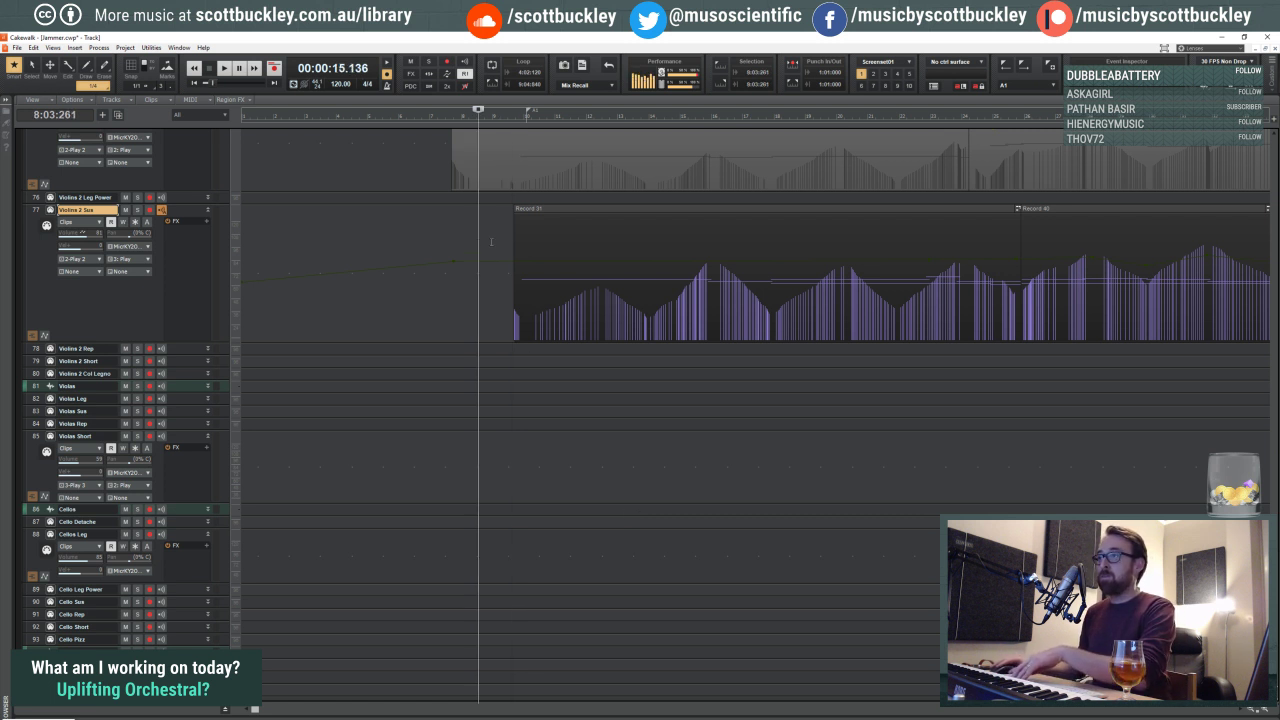
{"action": "left_click", "coordinate": [494, 237]}
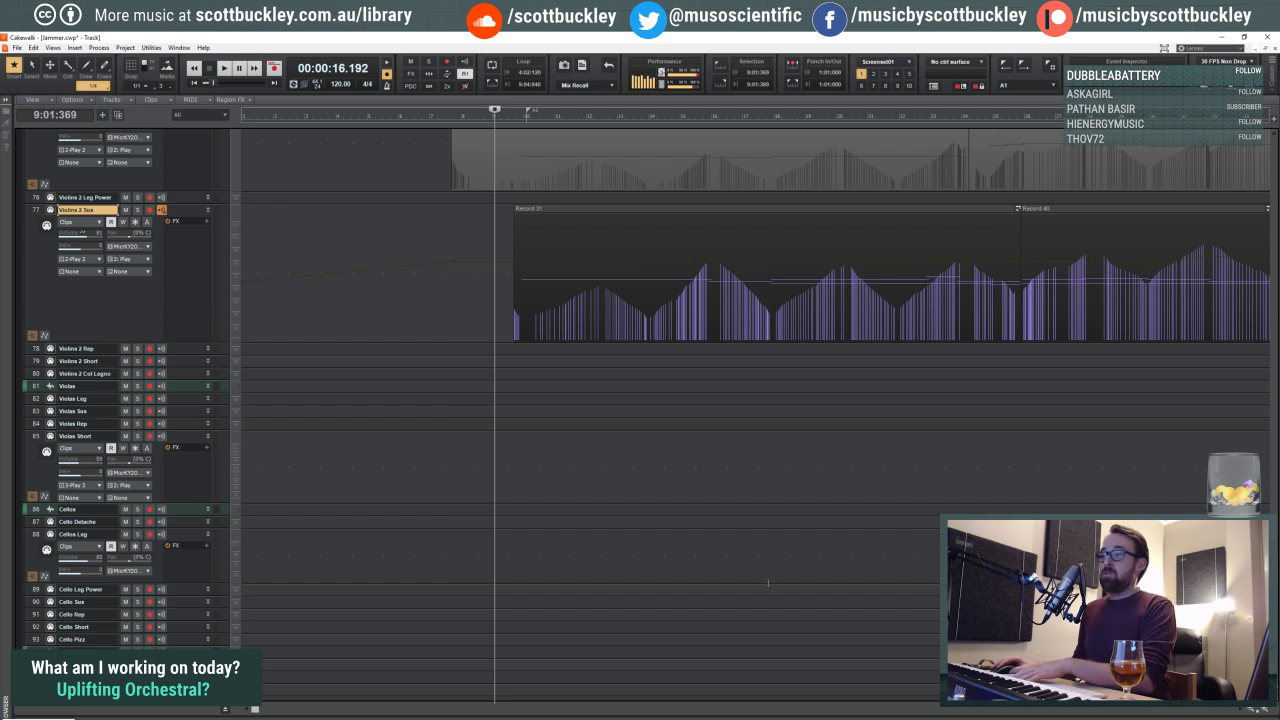
{"action": "left_click", "coordinate": [1253, 711]}
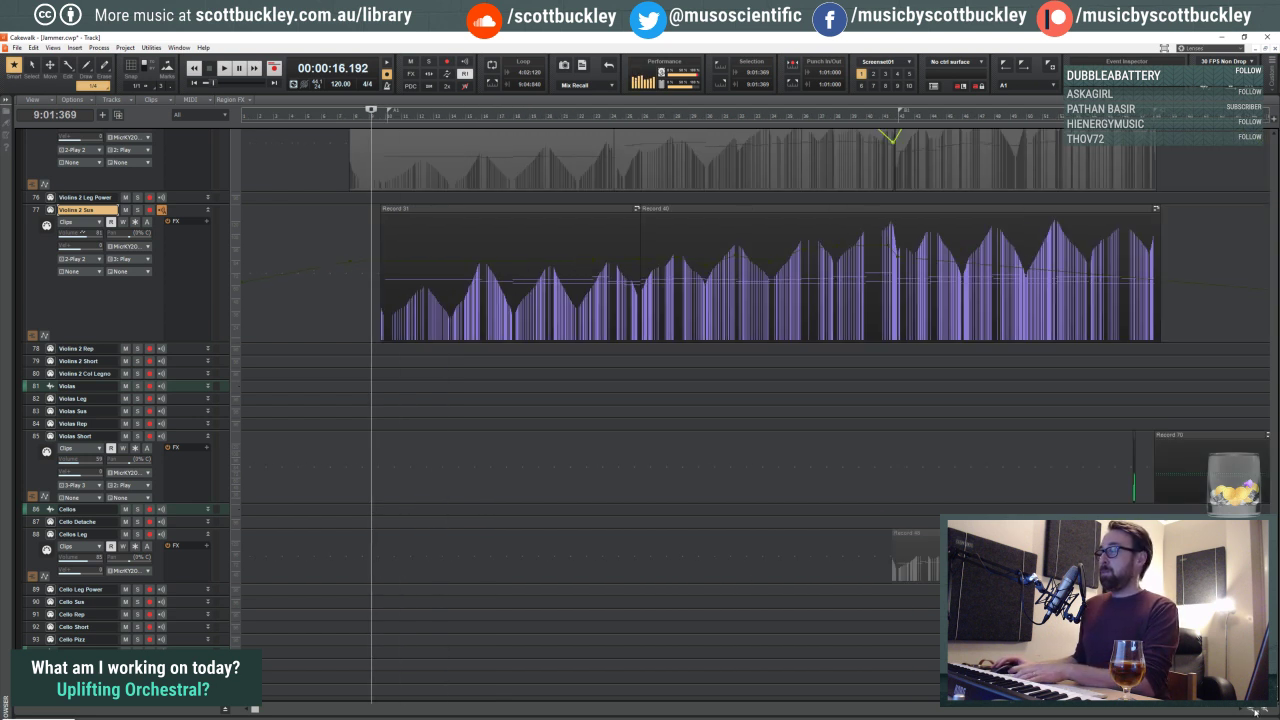
{"action": "left_click", "coordinate": [1265, 711]}
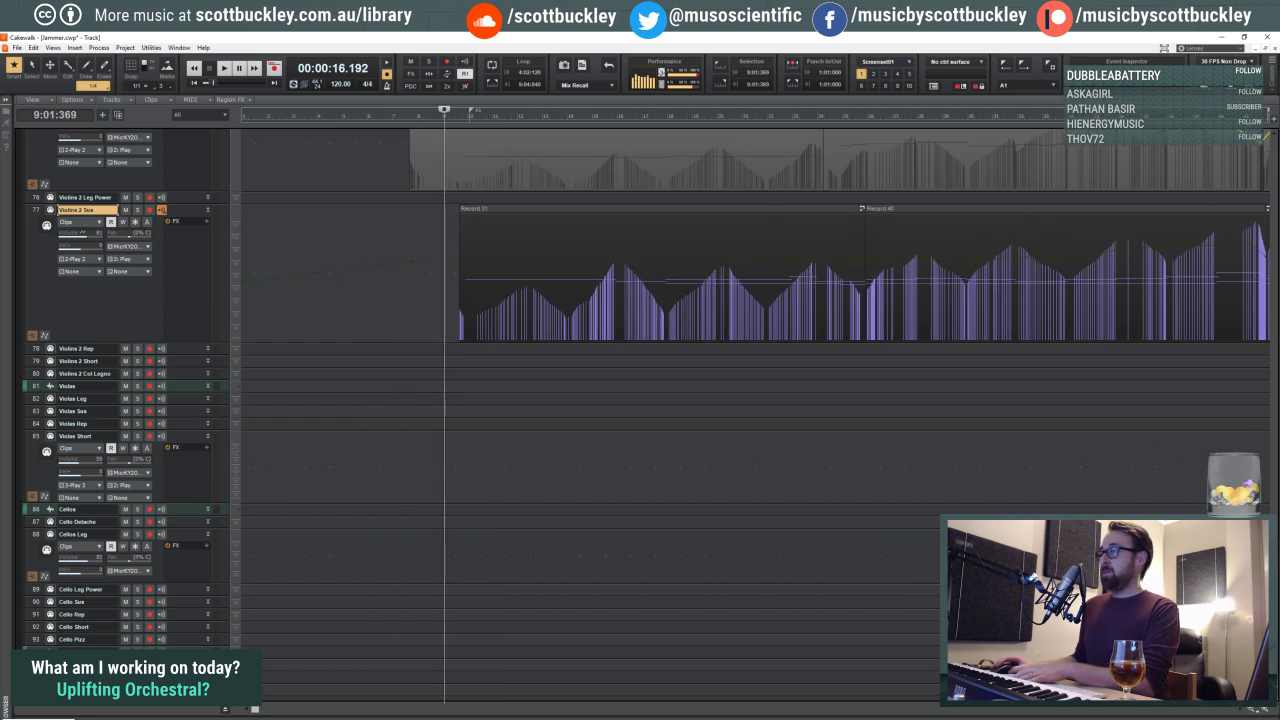
{"action": "left_click", "coordinate": [432, 314]}
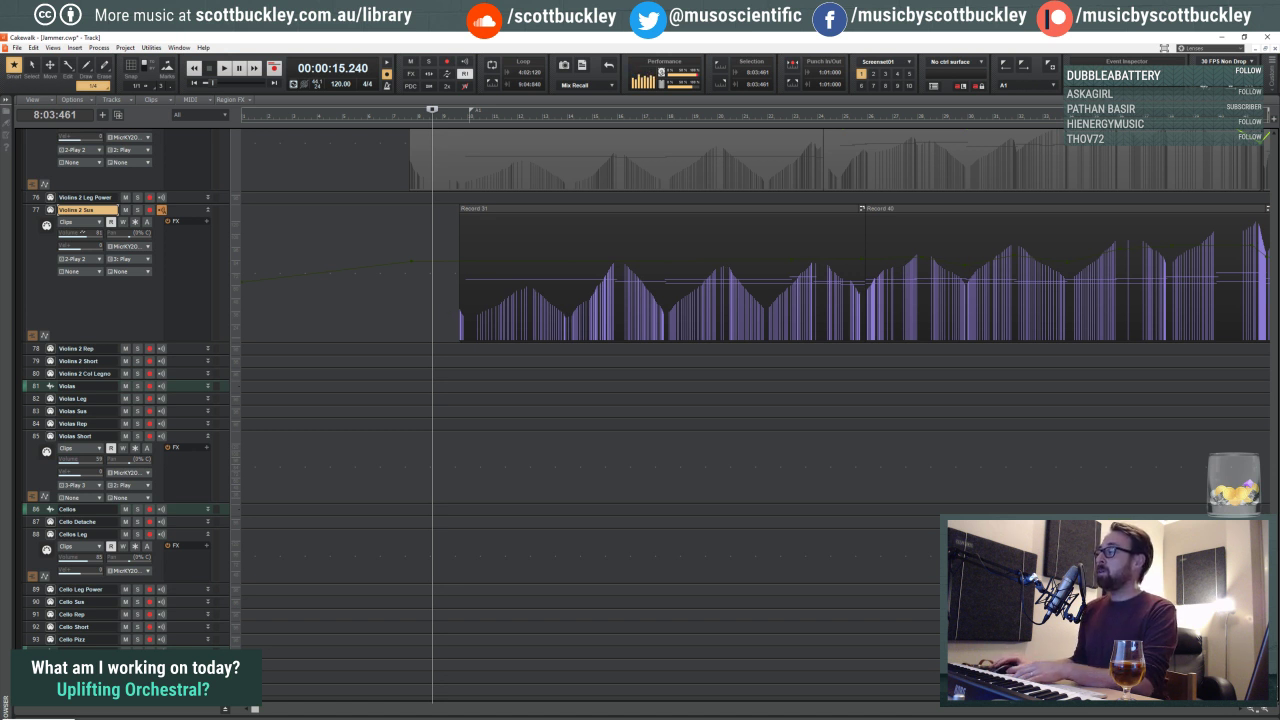
{"action": "left_click", "coordinate": [1256, 712]}
{"action": "left_click", "coordinate": [525, 313]}
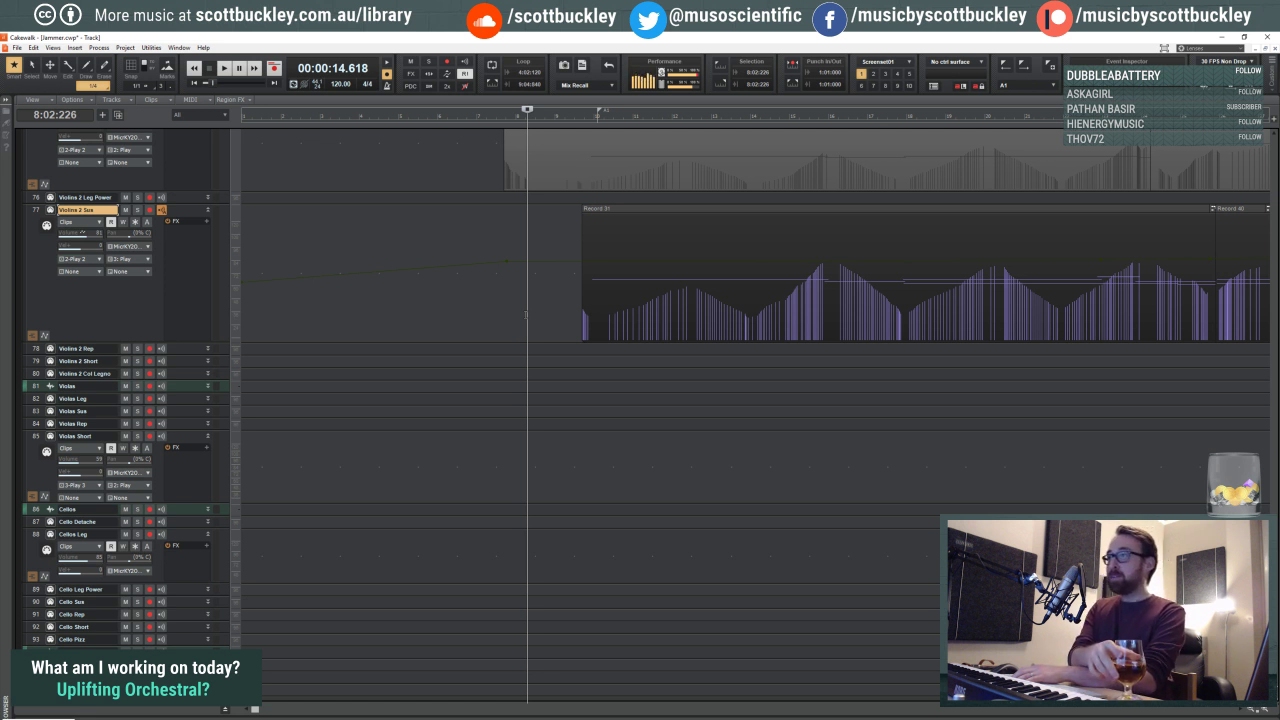
{"action": "left_click", "coordinate": [568, 237]}
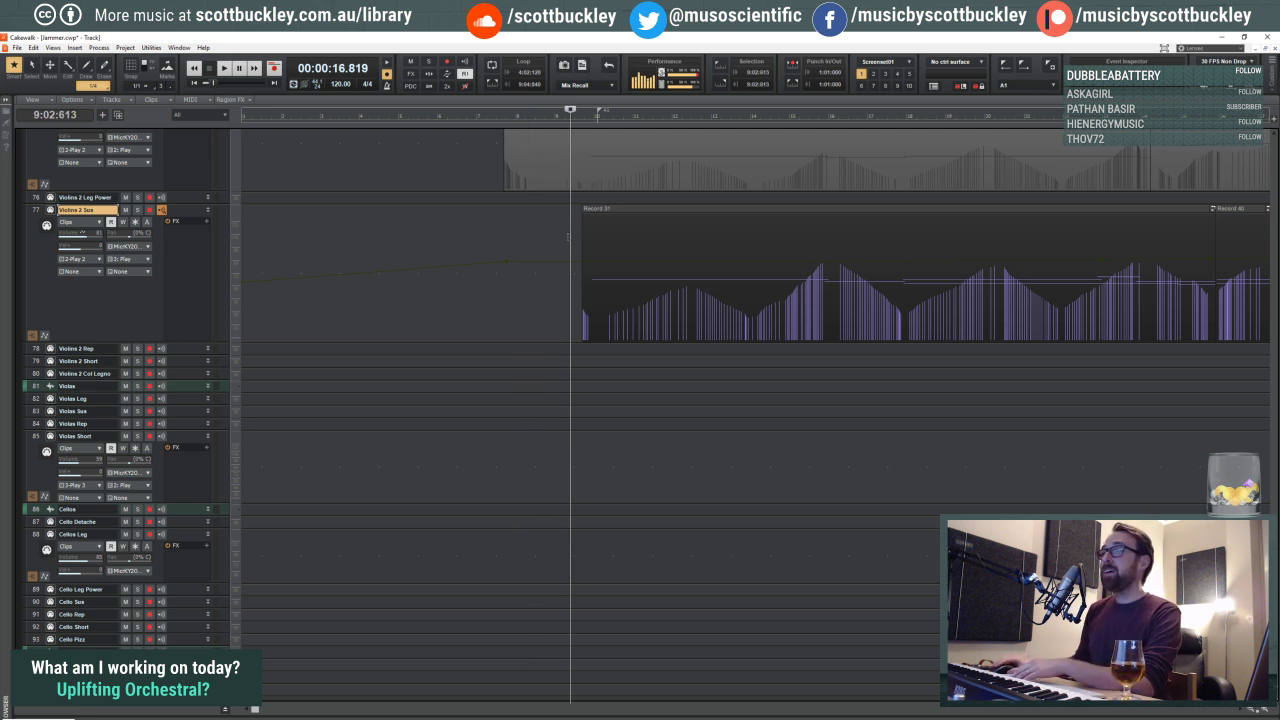
{"action": "left_click_drag", "start_coordinate": [568, 237], "coordinate": [559, 237]}
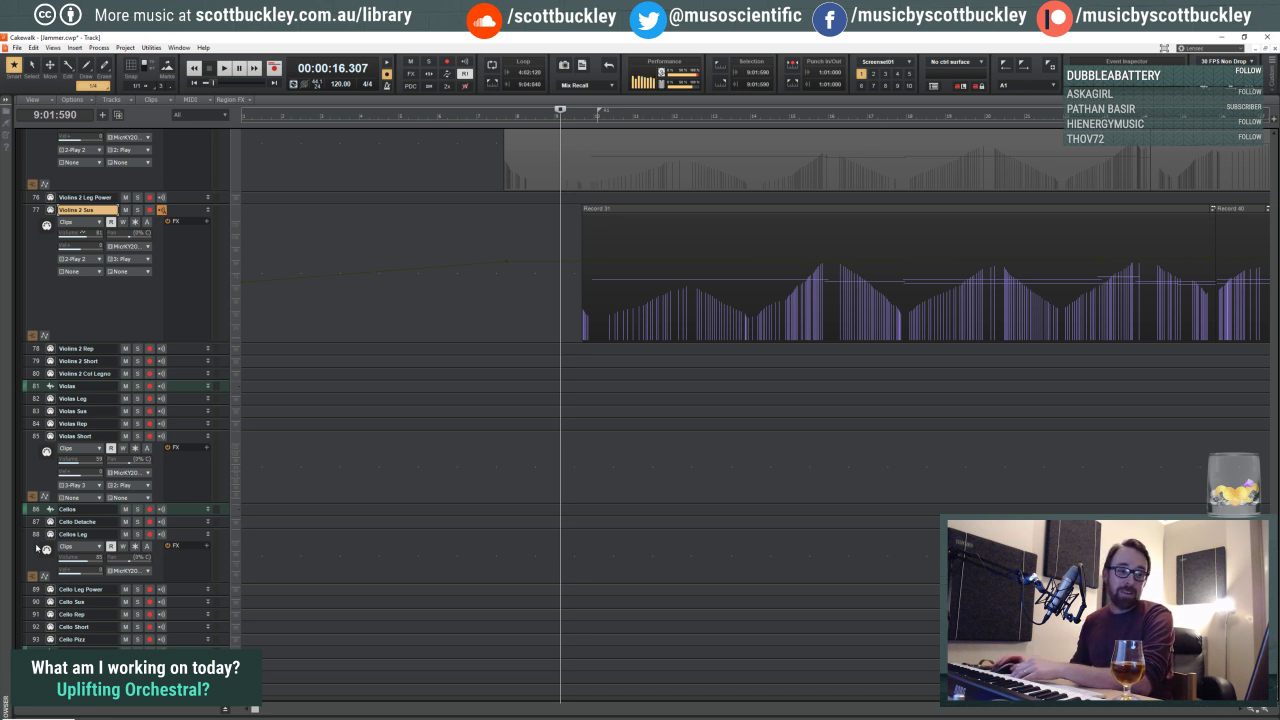
{"action": "left_click", "coordinate": [555, 293]}
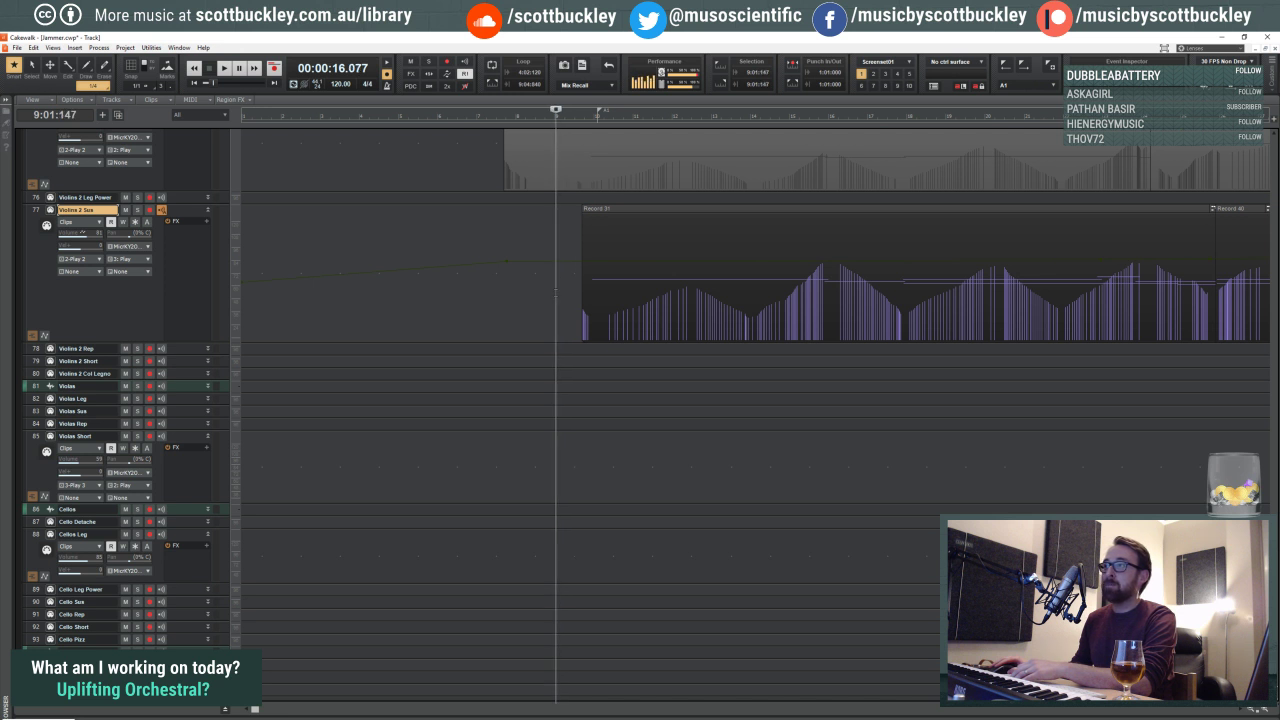
{"action": "left_click", "coordinate": [558, 285]}
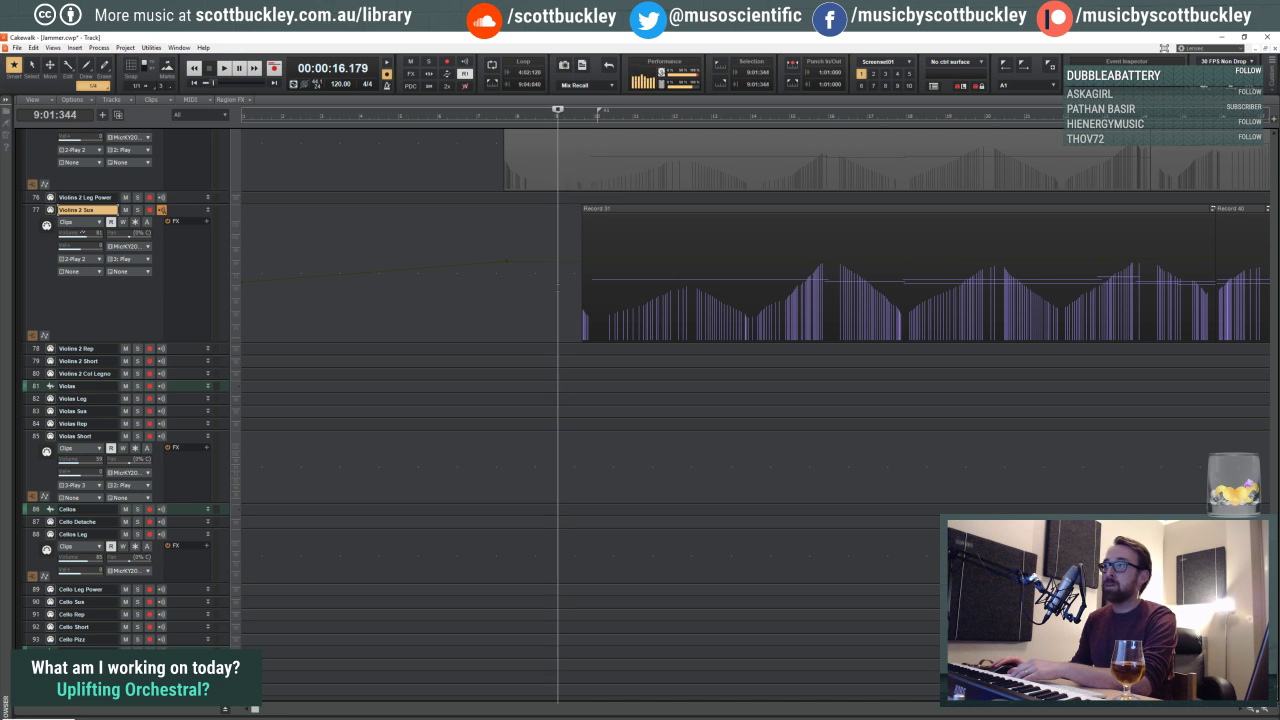
{"action": "left_click", "coordinate": [560, 288]}
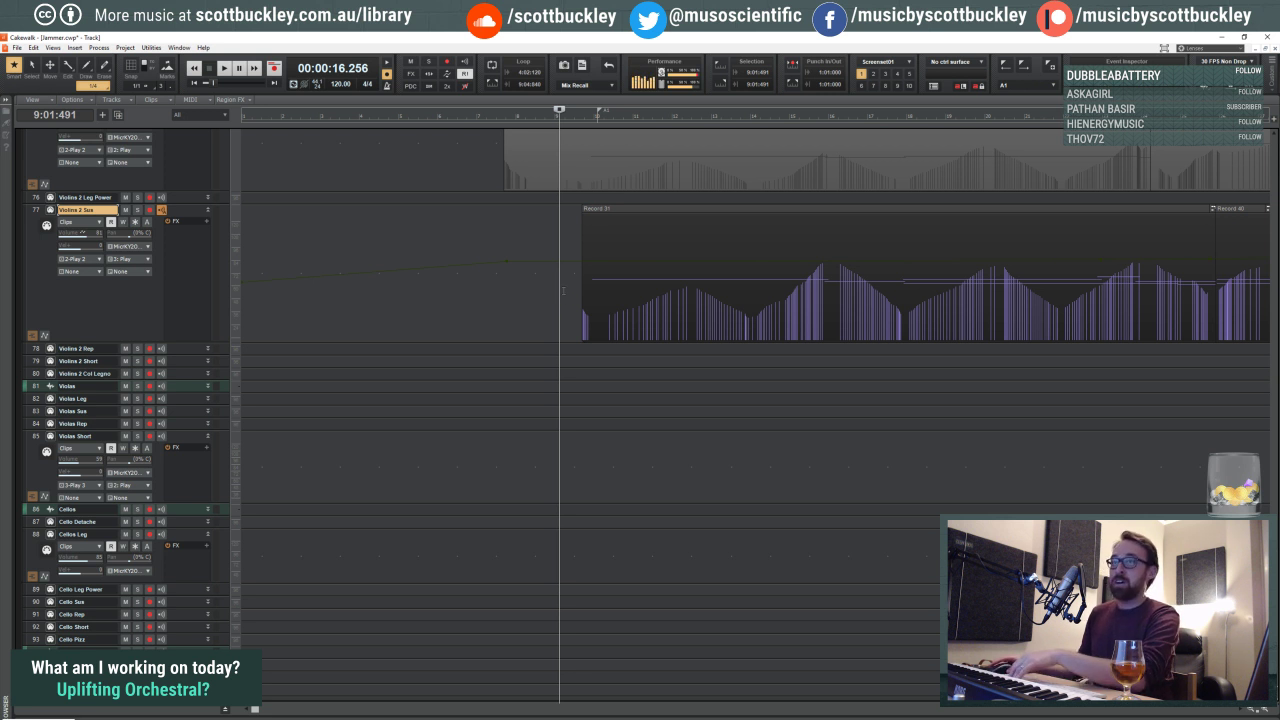
{"action": "left_click", "coordinate": [563, 288]}
{"action": "left_click", "coordinate": [558, 290]}
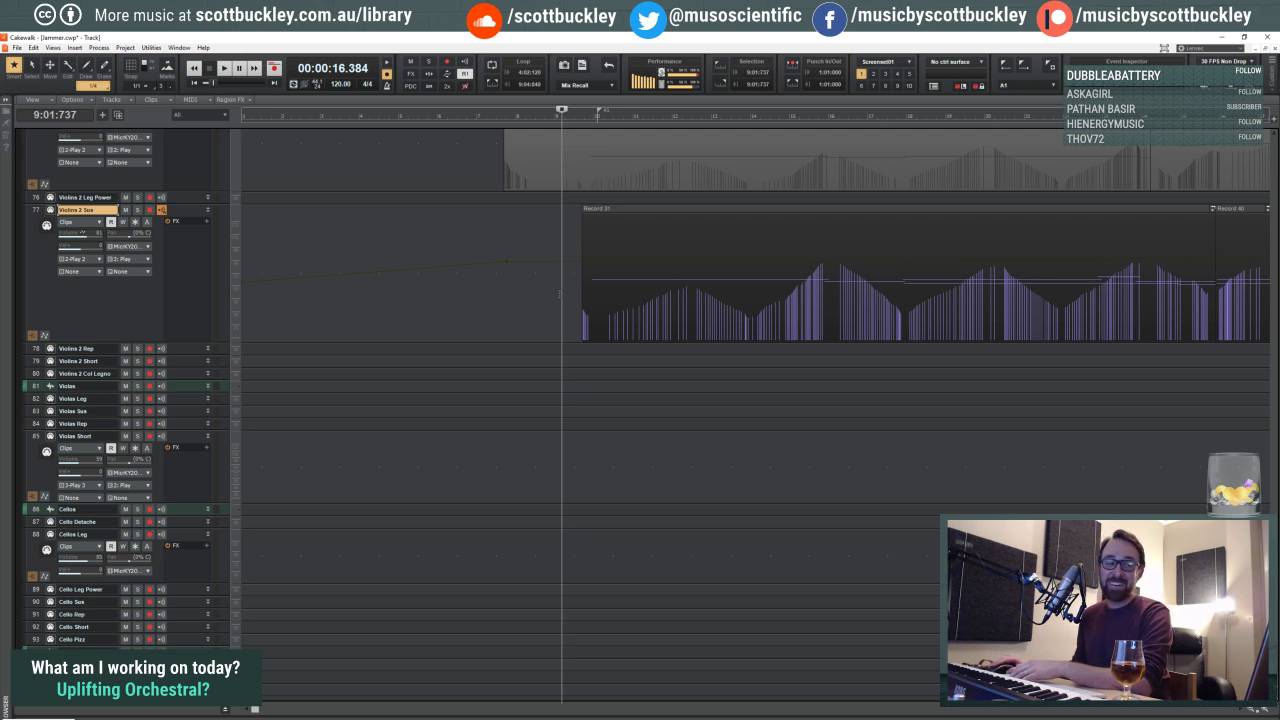
{"action": "left_click", "coordinate": [548, 303]}
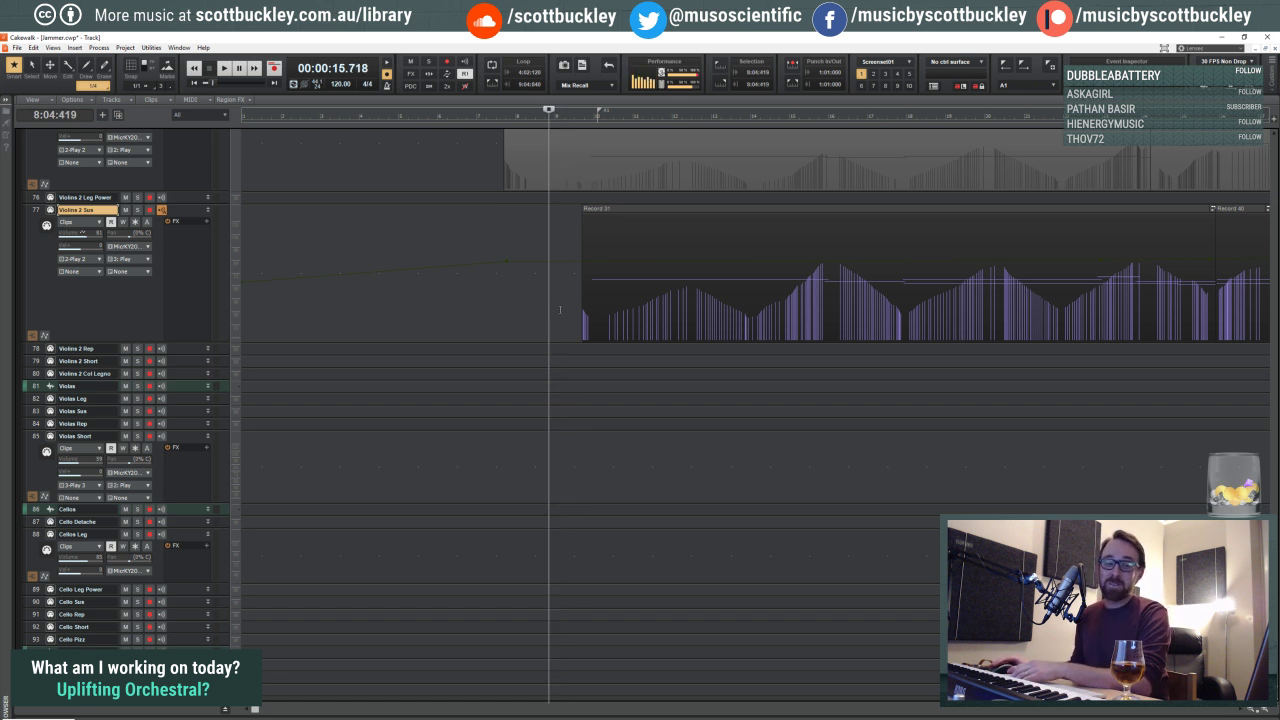
Step: Audition the passage from several starting points early in bar 9, ending with the playhead at 9:01:639
{"action": "left_click", "coordinate": [558, 300]}
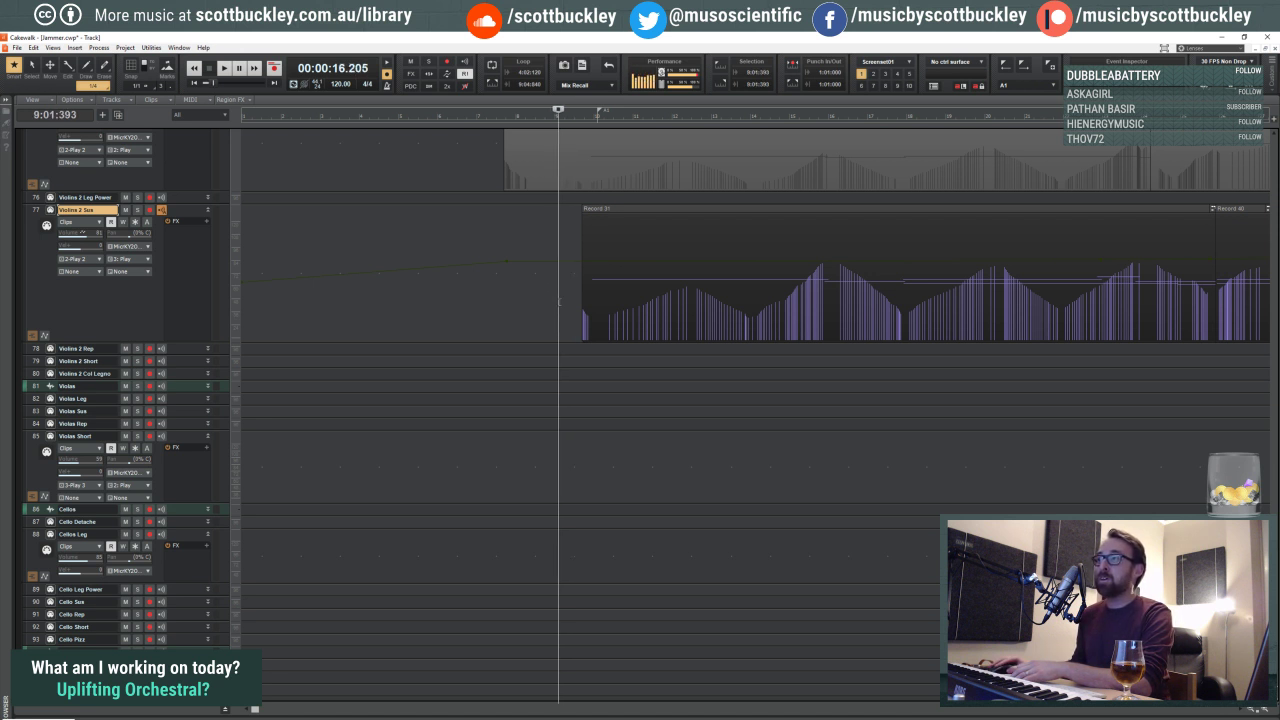
{"action": "left_click", "coordinate": [560, 301]}
{"action": "left_click", "coordinate": [557, 299]}
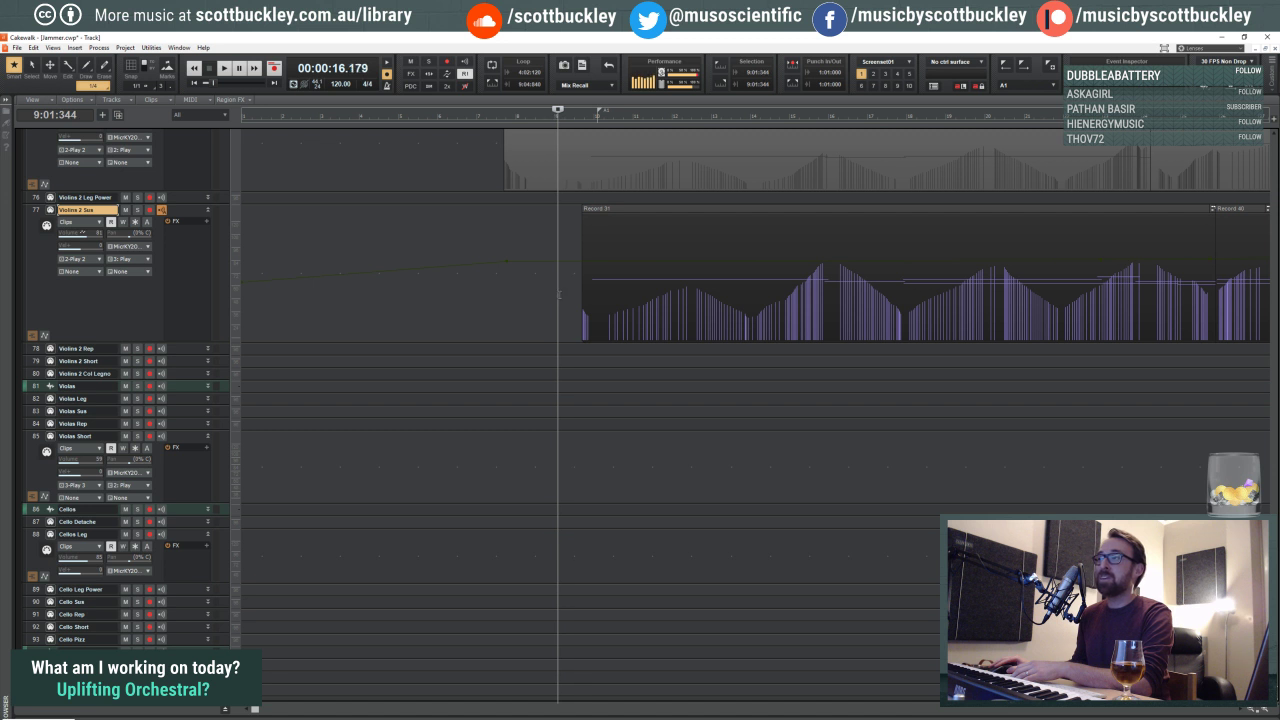
{"action": "left_click", "coordinate": [559, 294]}
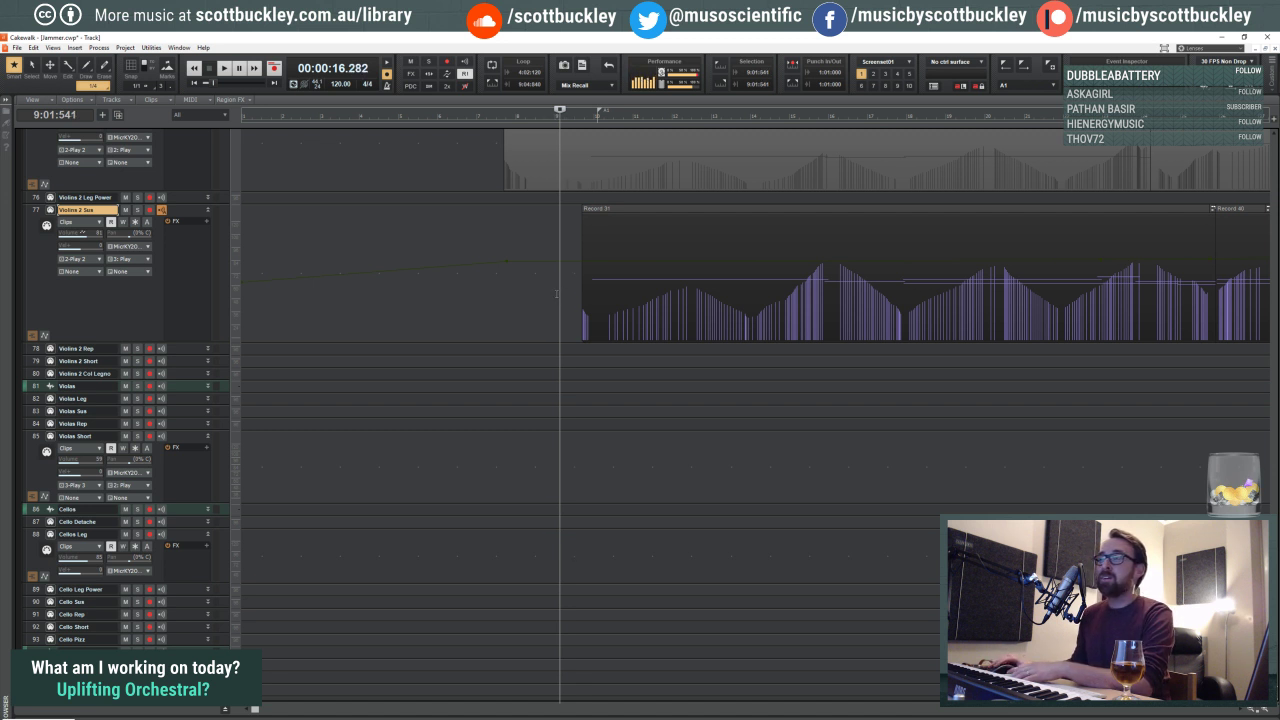
{"action": "left_click", "coordinate": [557, 293]}
{"action": "left_click", "coordinate": [561, 292]}
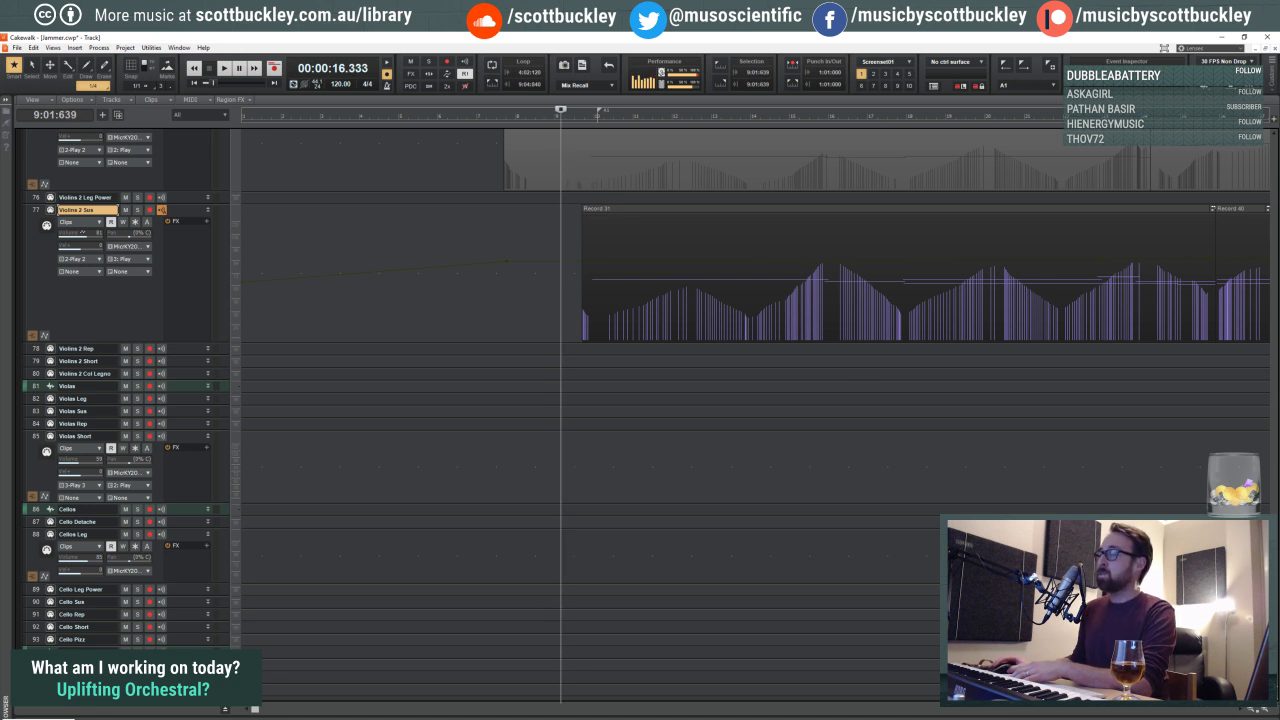
Step: Switch the Violins 2 Leg track to clip editing and trim the start of its first clip to about bar 9
{"action": "left_click", "coordinate": [1248, 712]}
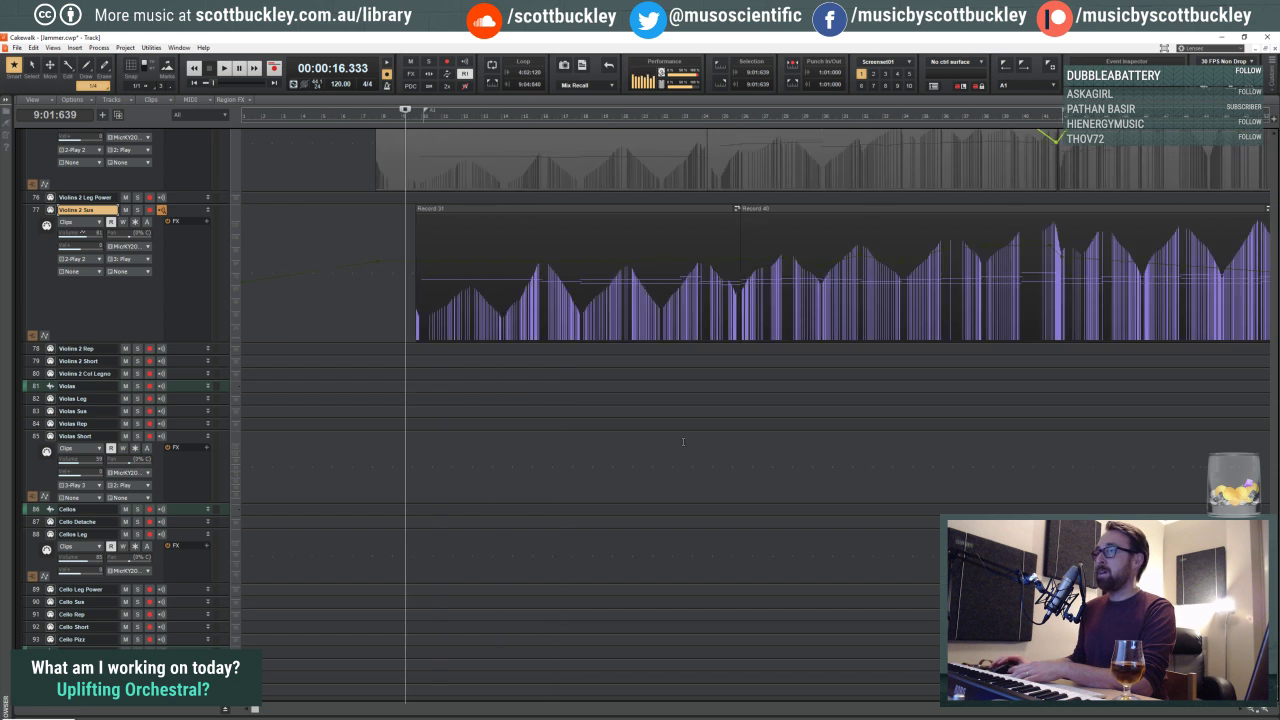
{"action": "scroll", "coordinate": [429, 178], "scroll_direction": "up", "scroll_amount": 3}
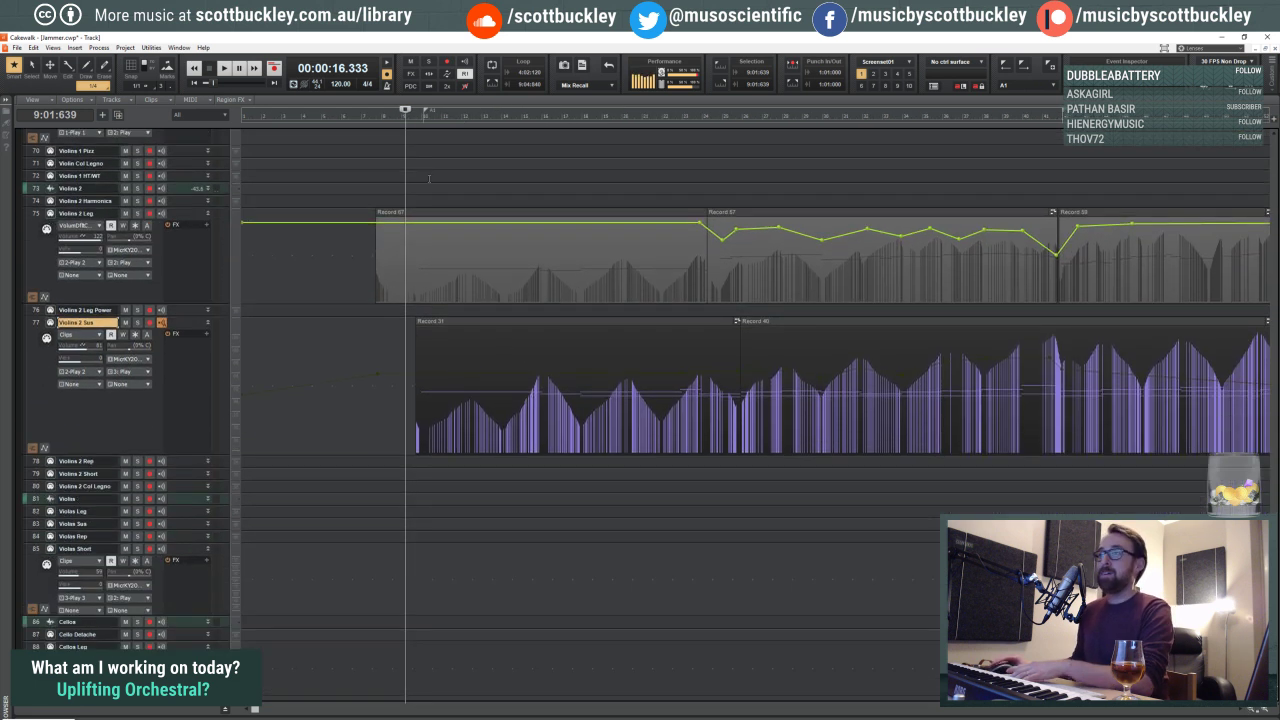
{"action": "left_click", "coordinate": [403, 176]}
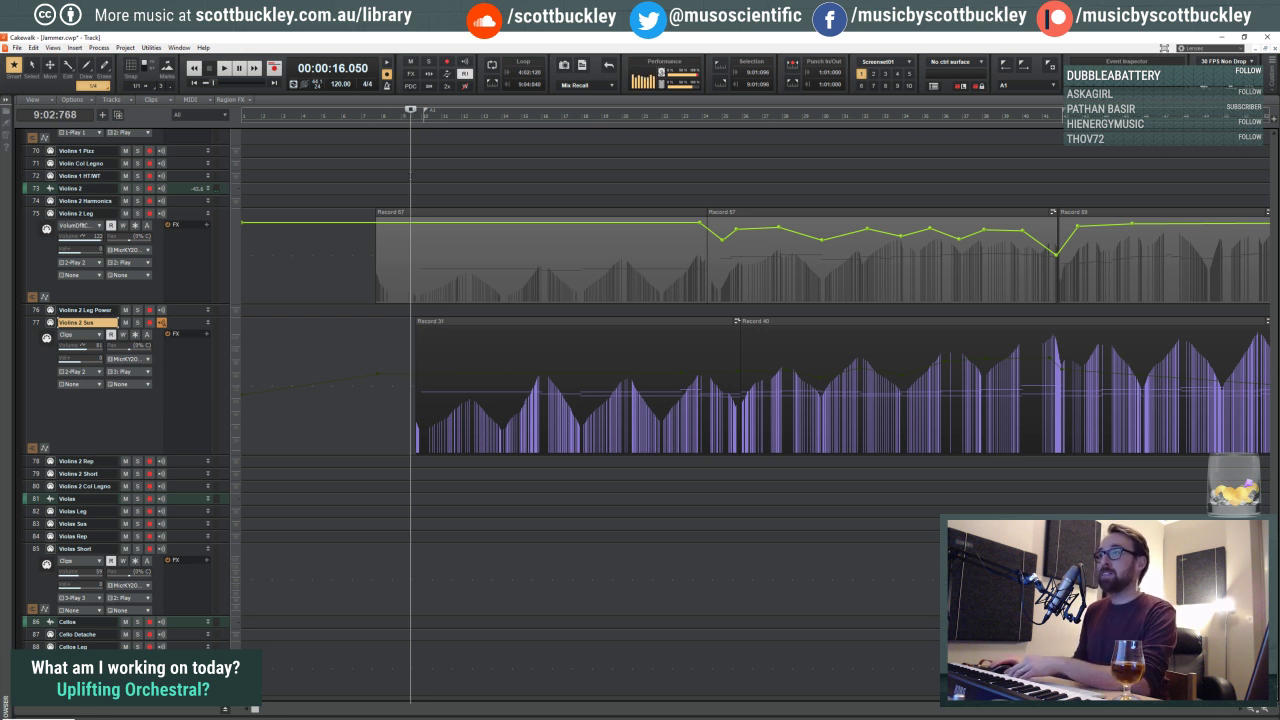
{"action": "left_click", "coordinate": [381, 252]}
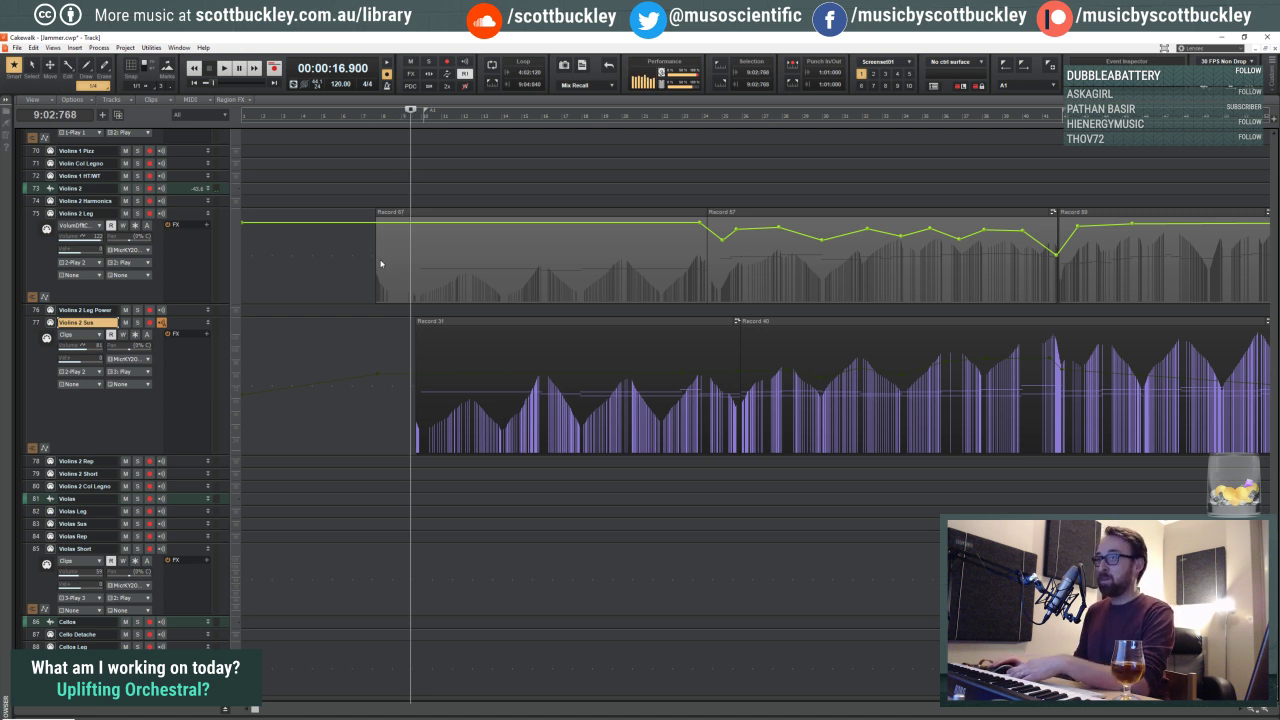
{"action": "left_click", "coordinate": [375, 260]}
{"action": "left_click_drag", "start_coordinate": [375, 260], "coordinate": [406, 262]}
Step: Play the project around bar 9 to check the trimmed Violins 2 Leg entry, and look over the violin clips' full extent
{"action": "key", "text": "space"}
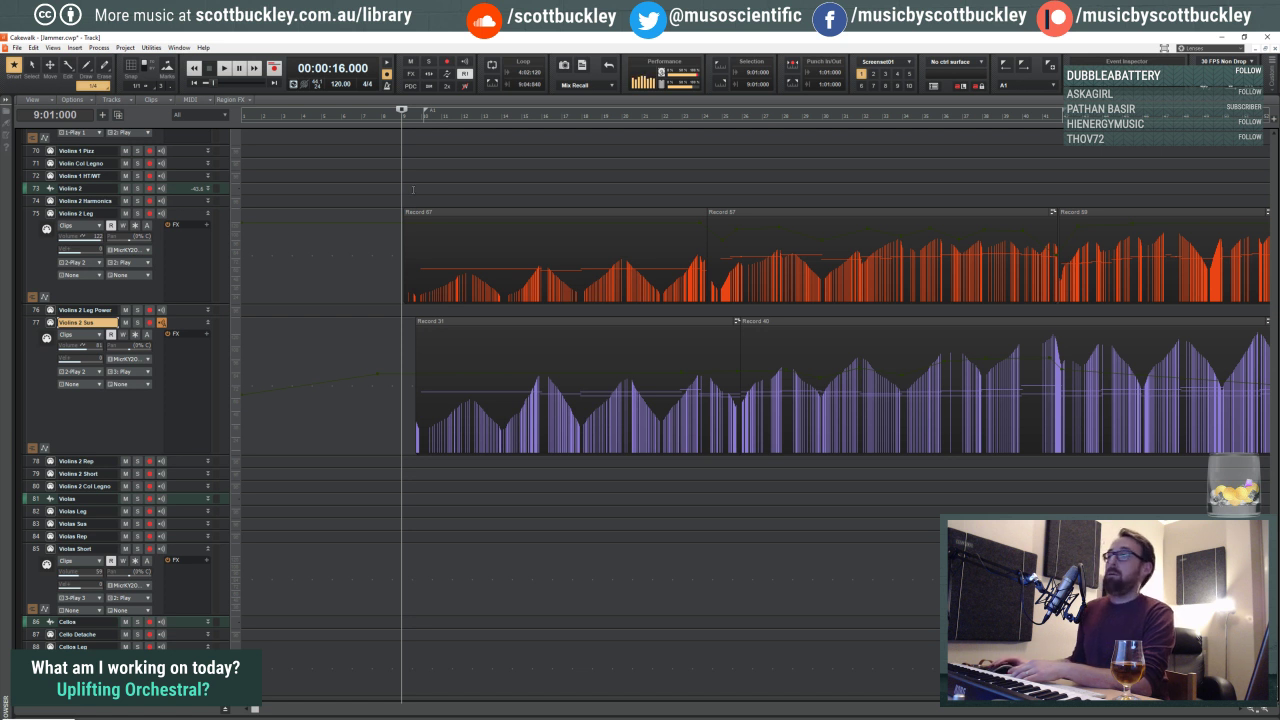
{"action": "key", "text": "space"}
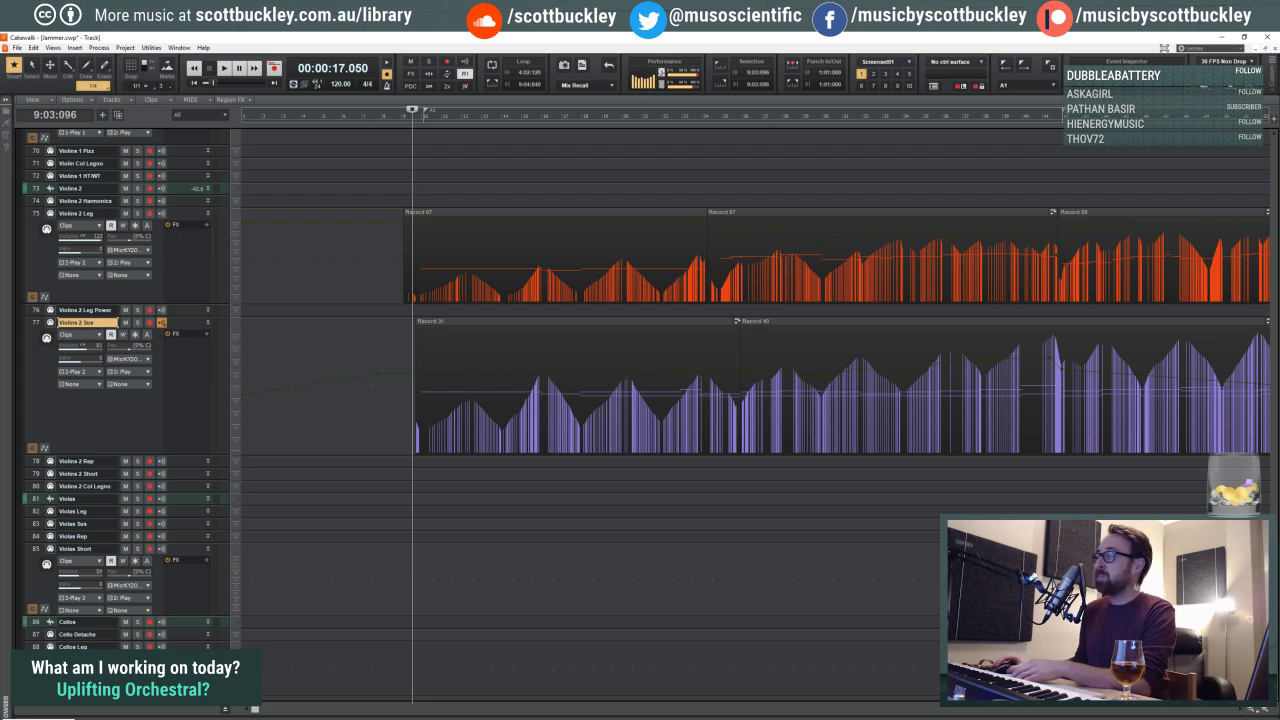
{"action": "key", "text": "ctrl+Left"}
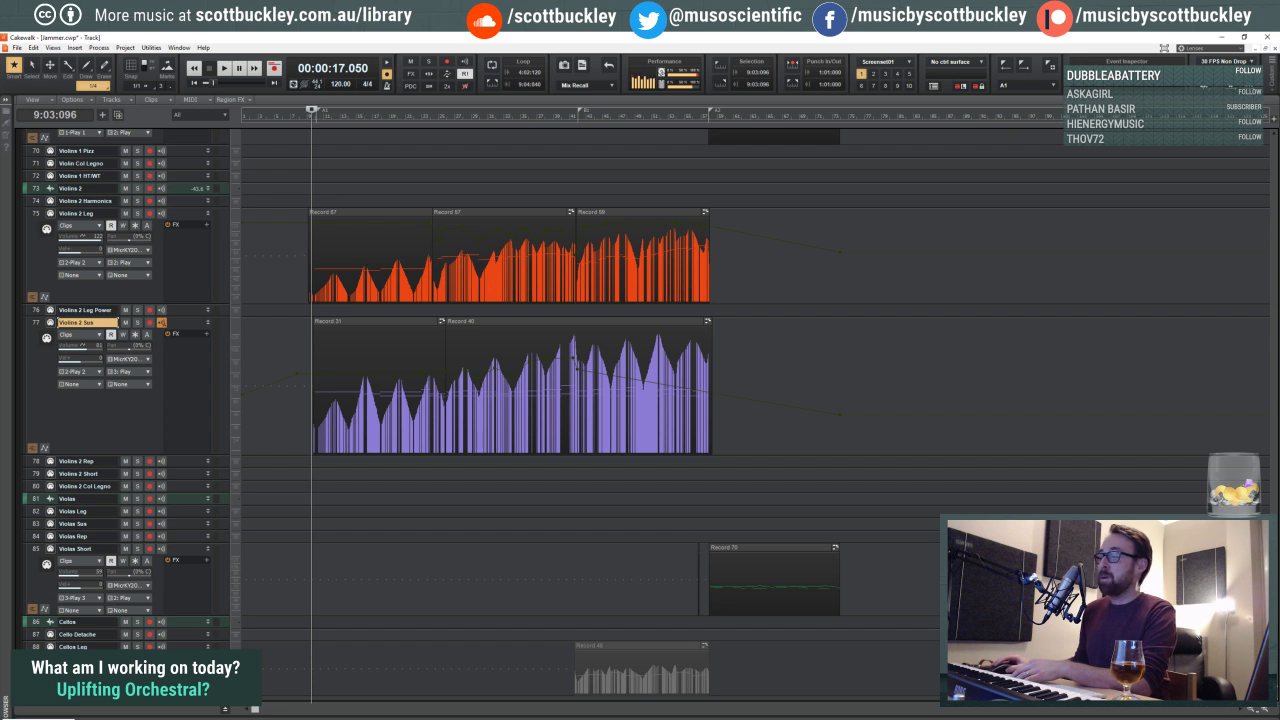
{"action": "key", "text": "ctrl+Right"}
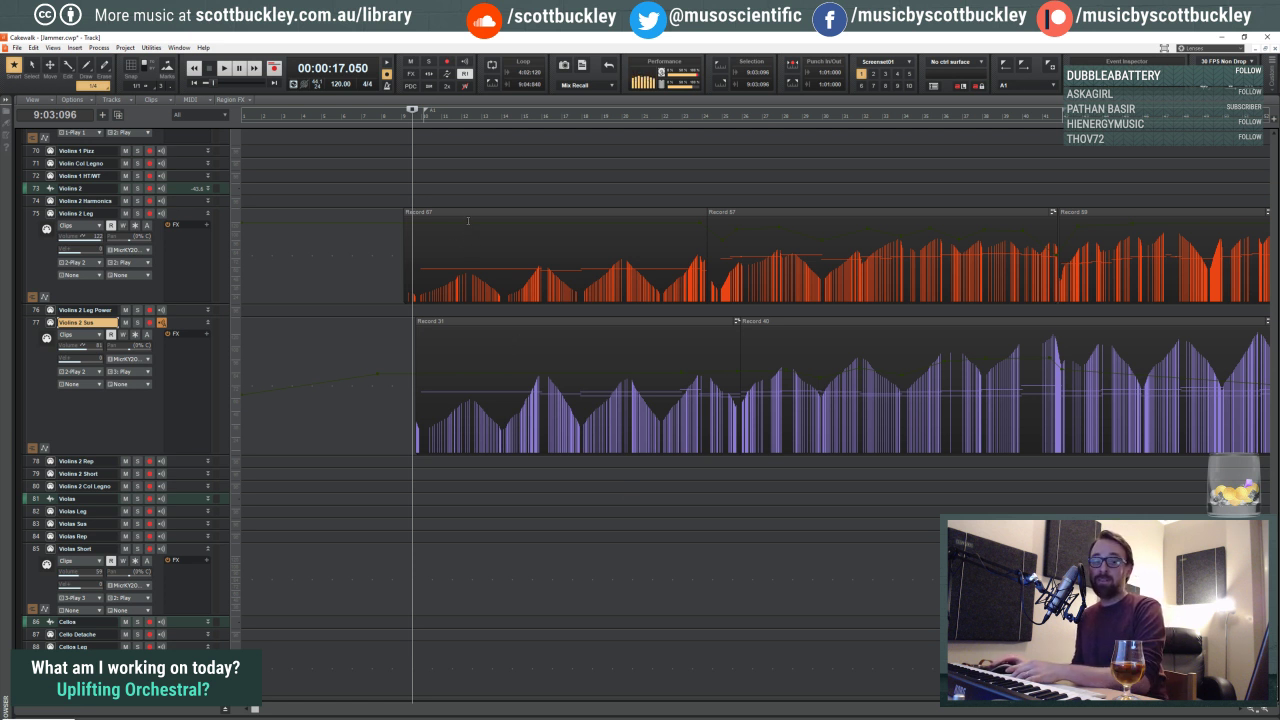
Step: Start playback from late in bar 8, just before the trimmed Violins 2 Leg clip
{"action": "left_click", "coordinate": [437, 195]}
{"action": "left_click", "coordinate": [412, 190]}
{"action": "left_click", "coordinate": [400, 187]}
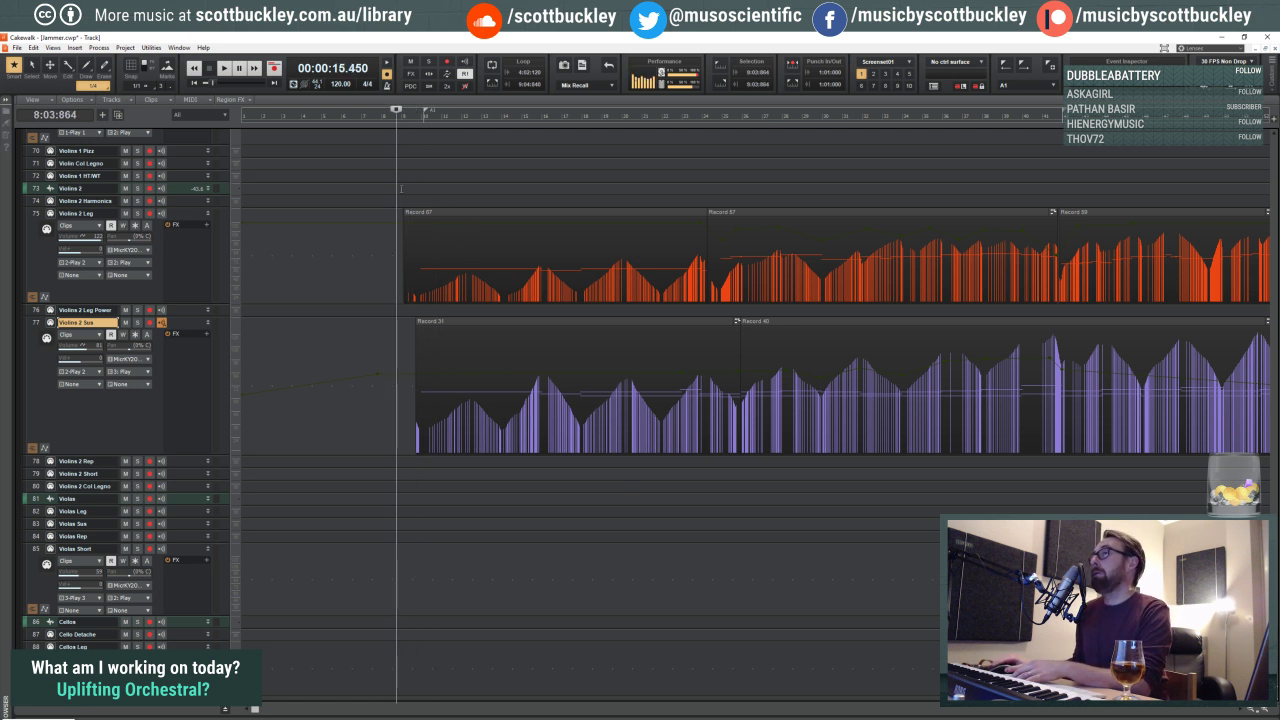
{"action": "left_click", "coordinate": [401, 187]}
{"action": "left_click", "coordinate": [408, 186]}
{"action": "key", "text": "space"}
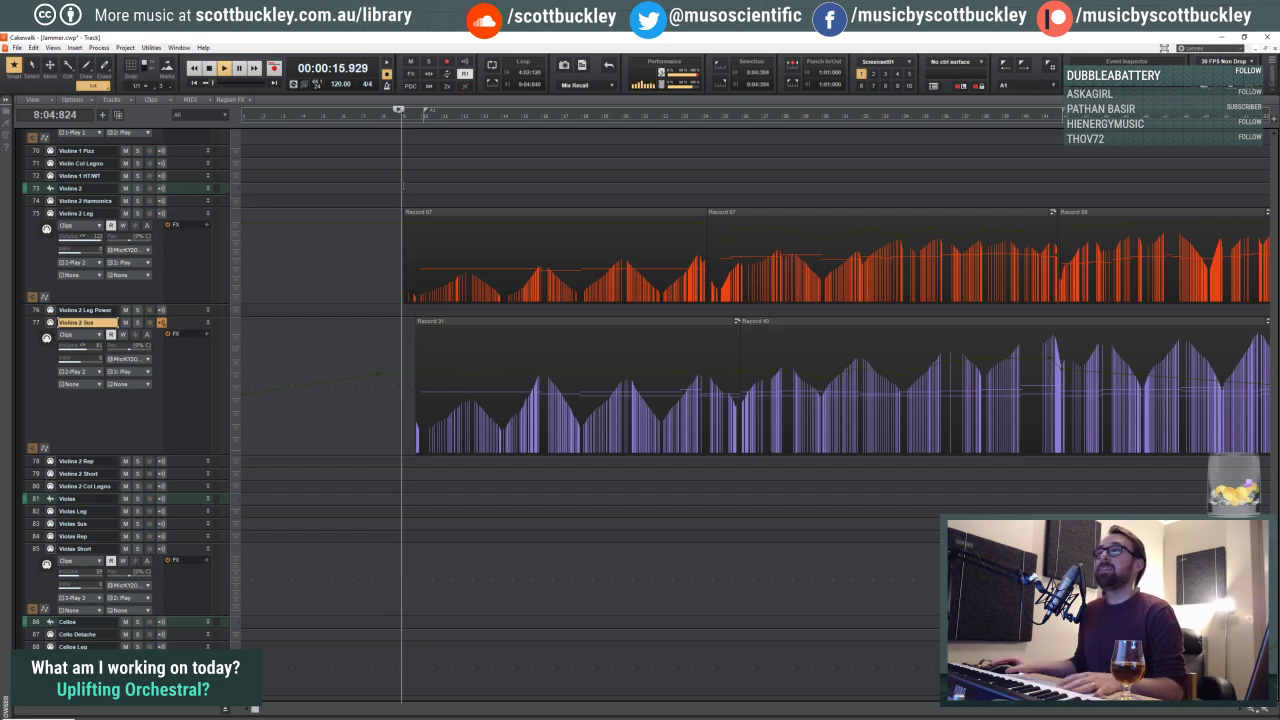
Step: Make the Bass Sus track active for live input during playback, and stop after trying a bass part
{"action": "scroll", "coordinate": [282, 440], "scroll_direction": "down", "scroll_amount": 3}
{"action": "scroll", "coordinate": [282, 440], "scroll_direction": "down", "scroll_amount": 3}
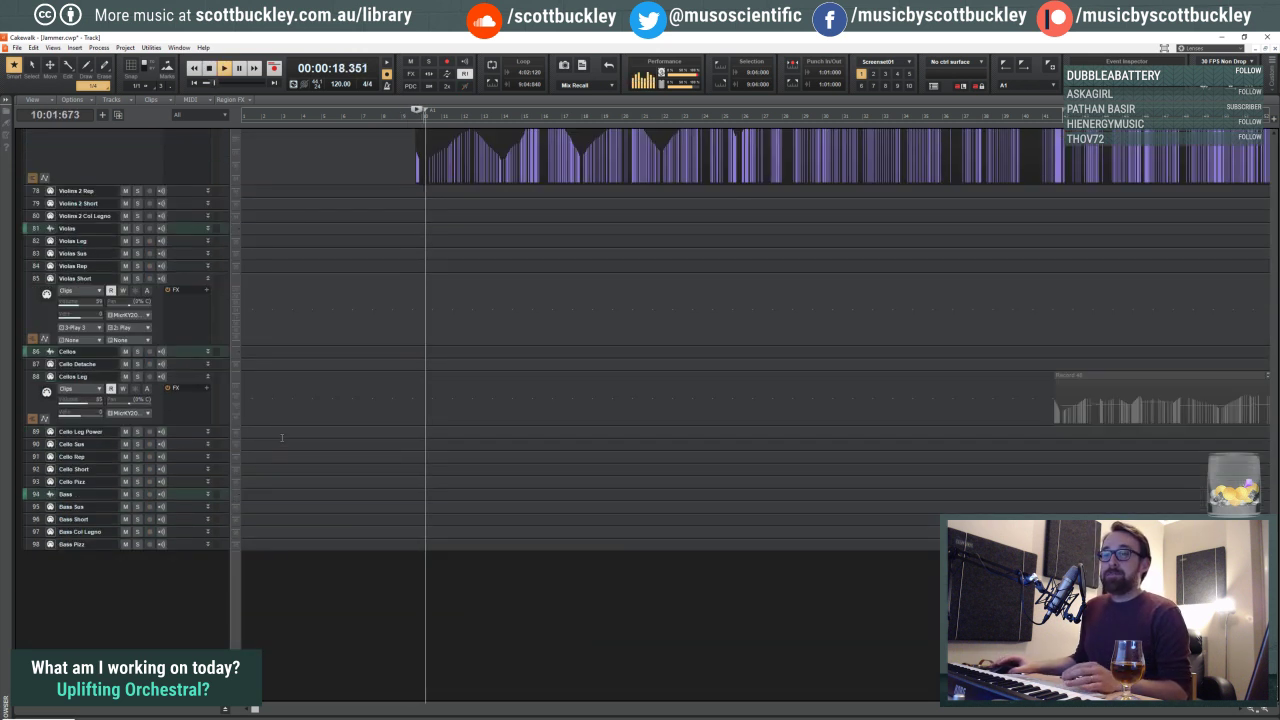
{"action": "left_click", "coordinate": [186, 505]}
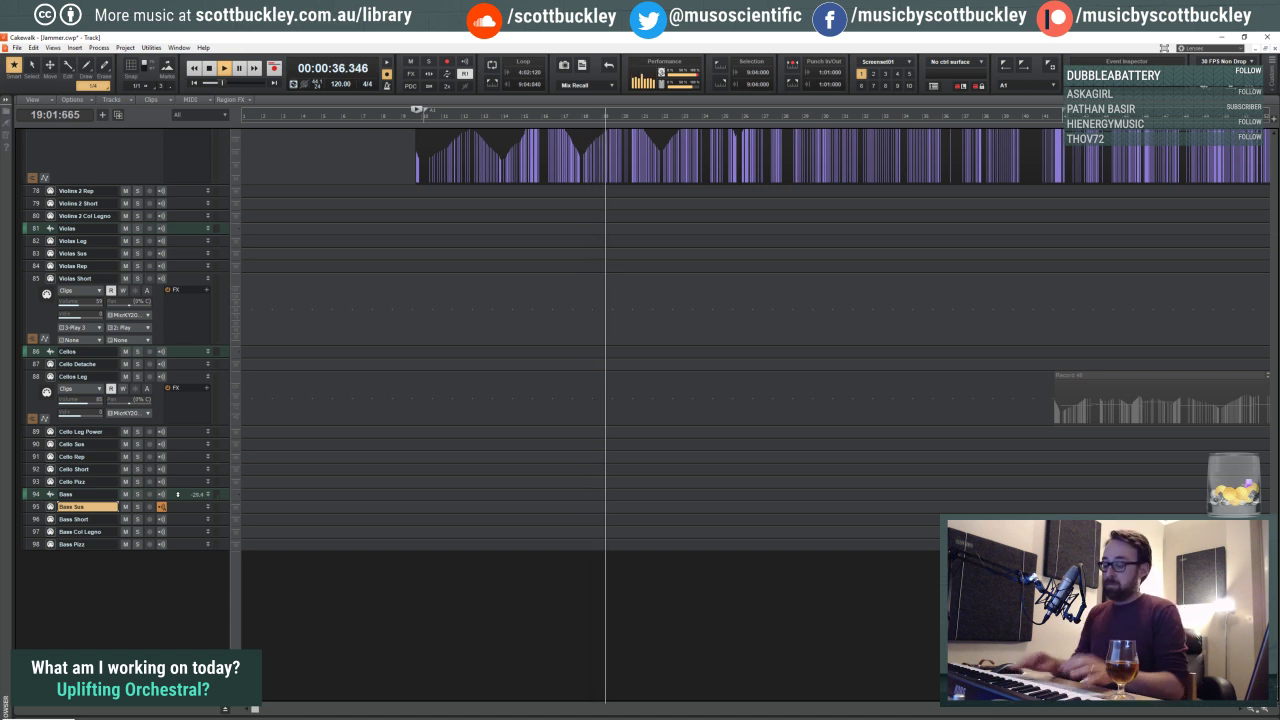
{"action": "key", "text": "space"}
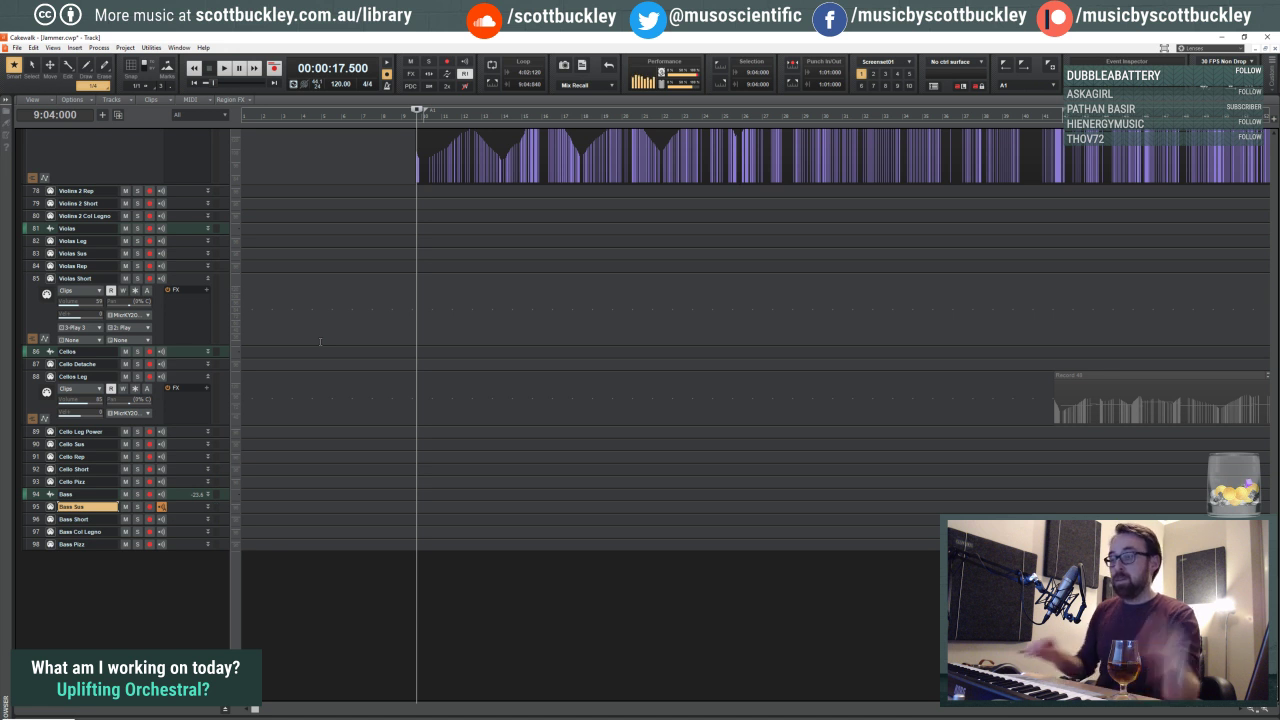
Step: Add the long double bass patch CBS Exp fast from EW Symphonic Orchestra Gold Complete to the Bass track's Play instrument
{"action": "double_click", "coordinate": [177, 498]}
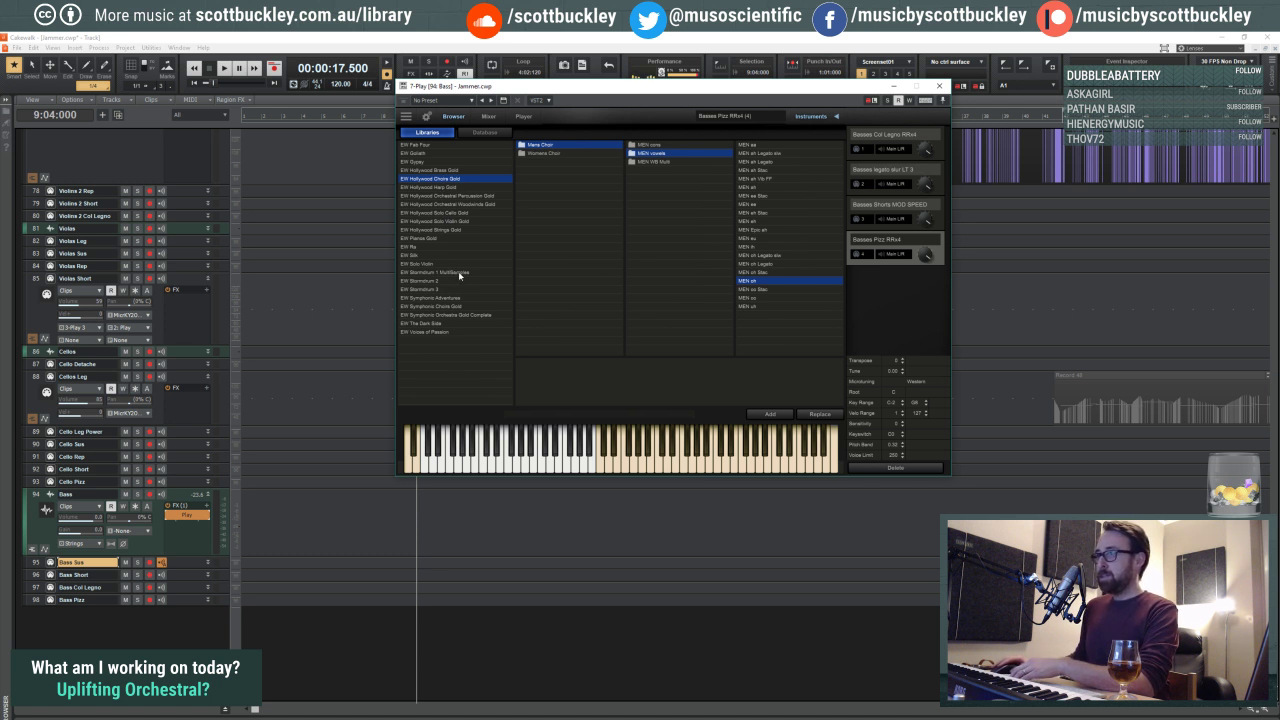
{"action": "left_click", "coordinate": [437, 312]}
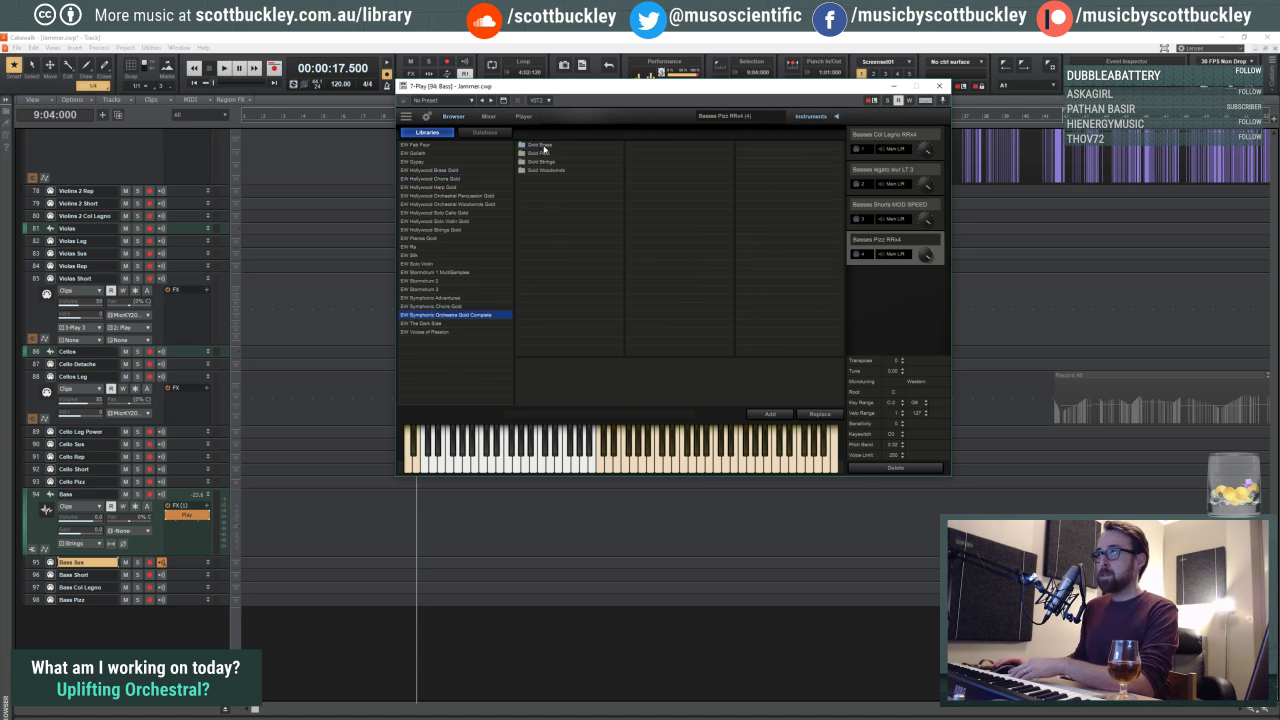
{"action": "left_click", "coordinate": [542, 146]}
{"action": "left_click", "coordinate": [544, 162]}
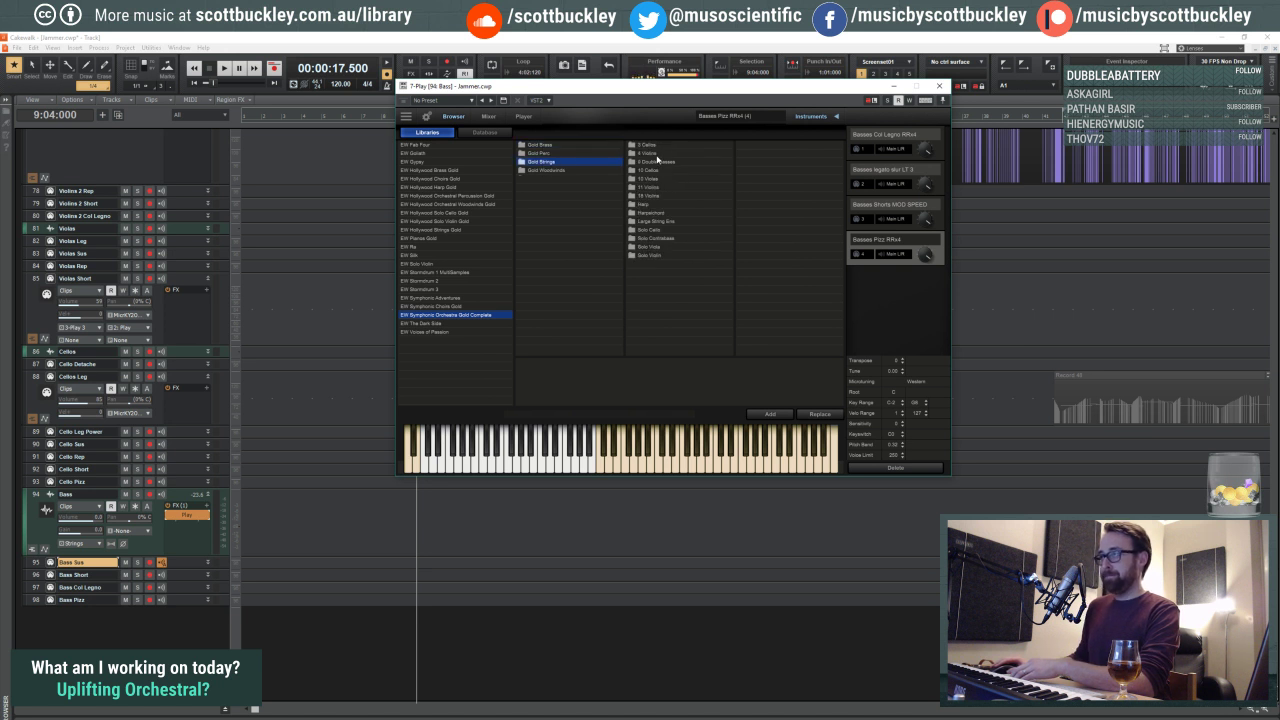
{"action": "left_click", "coordinate": [657, 161]}
{"action": "left_click", "coordinate": [758, 146]}
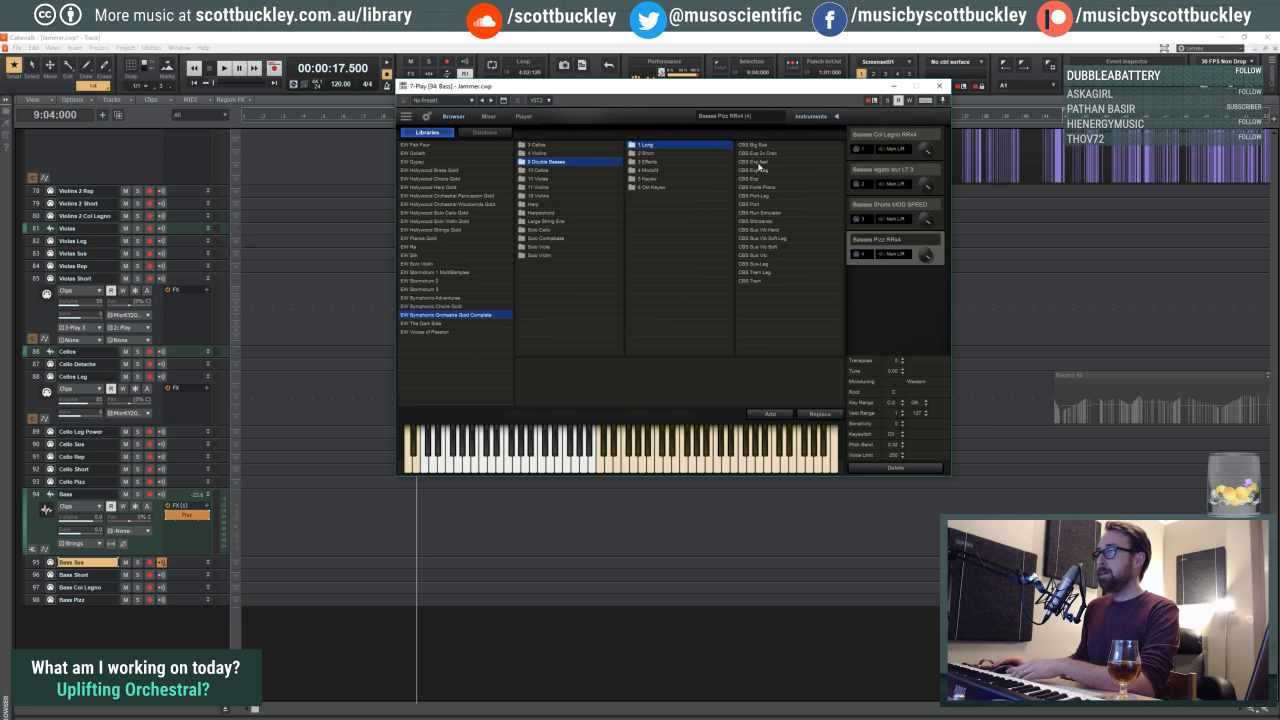
{"action": "left_click", "coordinate": [759, 163]}
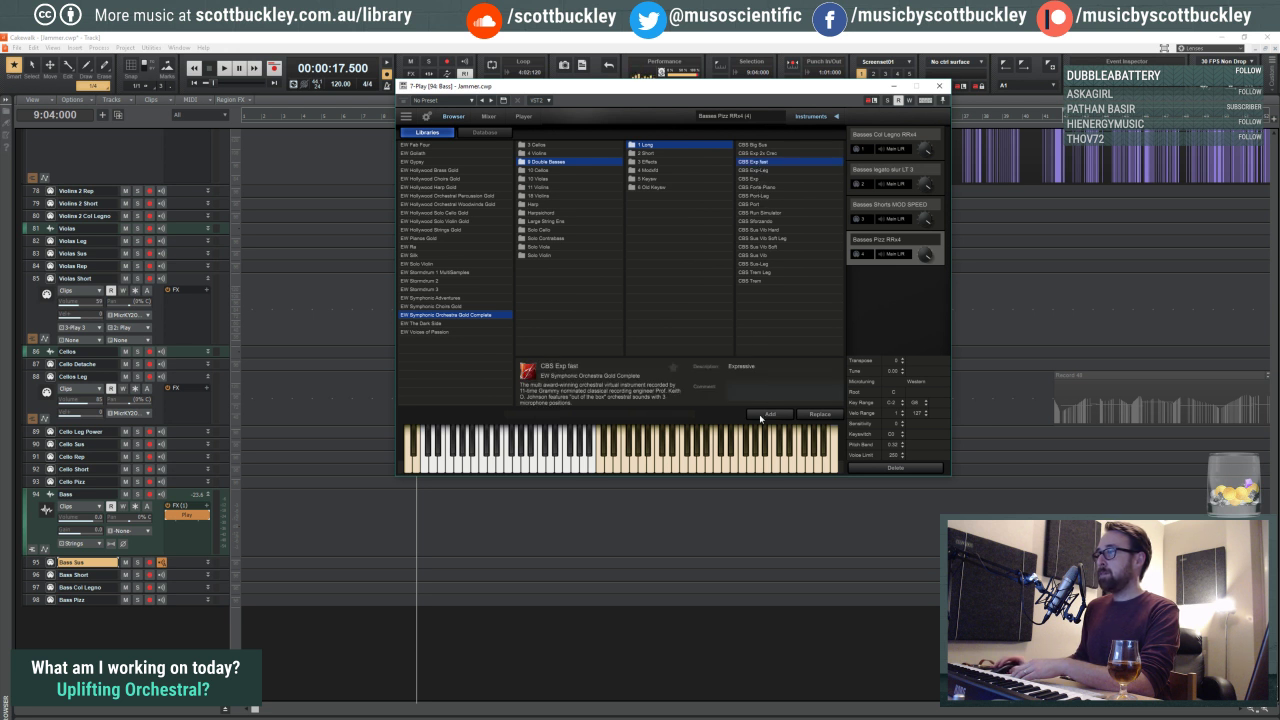
{"action": "left_click", "coordinate": [768, 414]}
Step: Insert a new MIDI track below Bass Pizz and route its output to 7-Play 7 on channel 5
{"action": "right_click", "coordinate": [58, 630]}
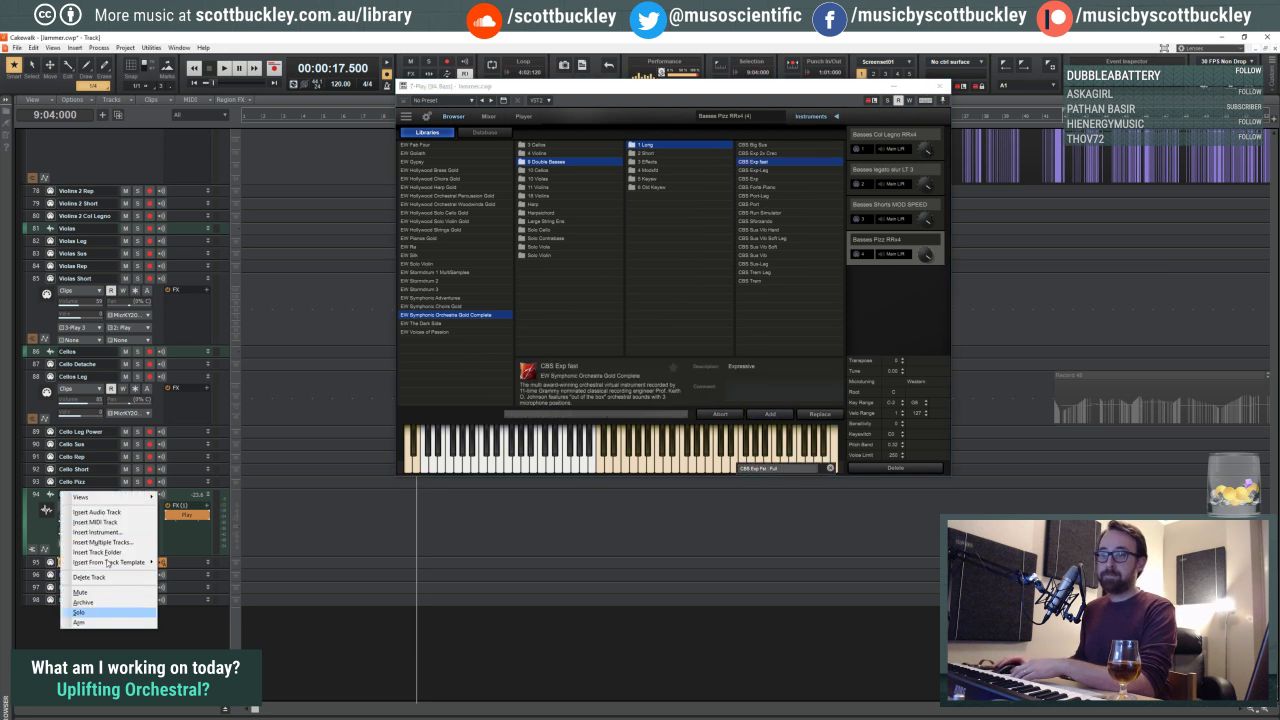
{"action": "left_click", "coordinate": [100, 522]}
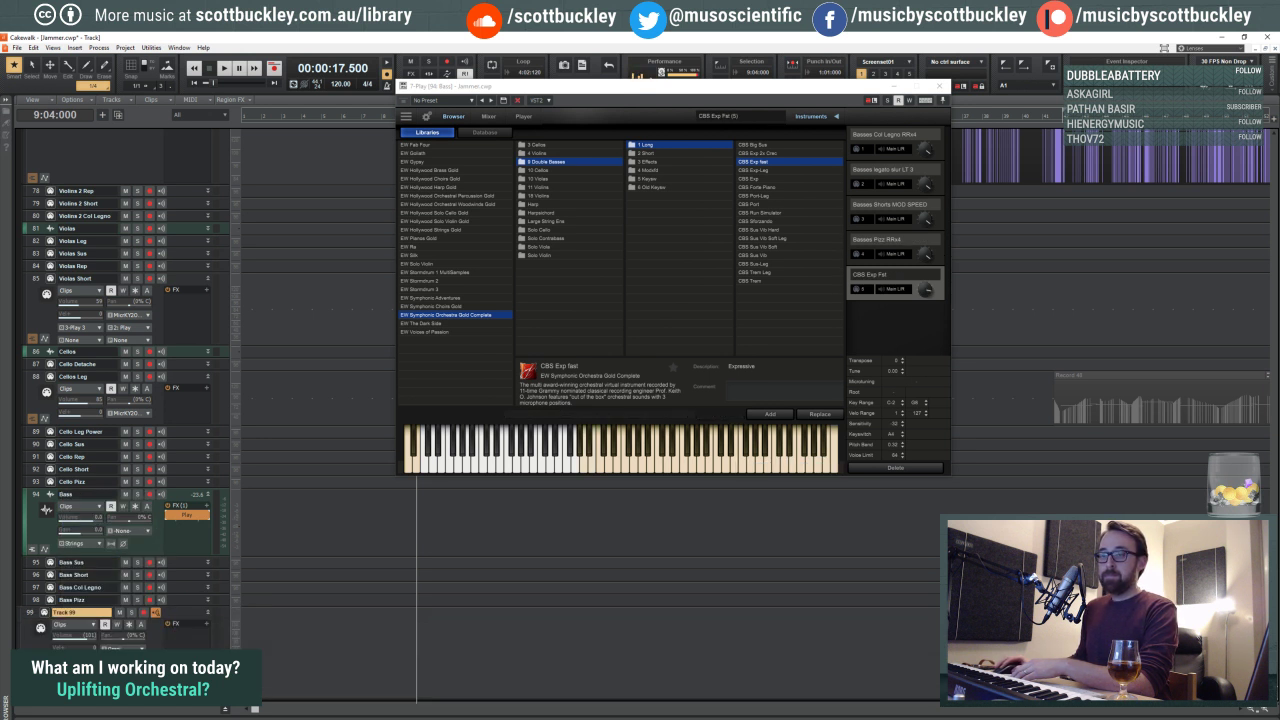
{"action": "left_click", "coordinate": [125, 646]}
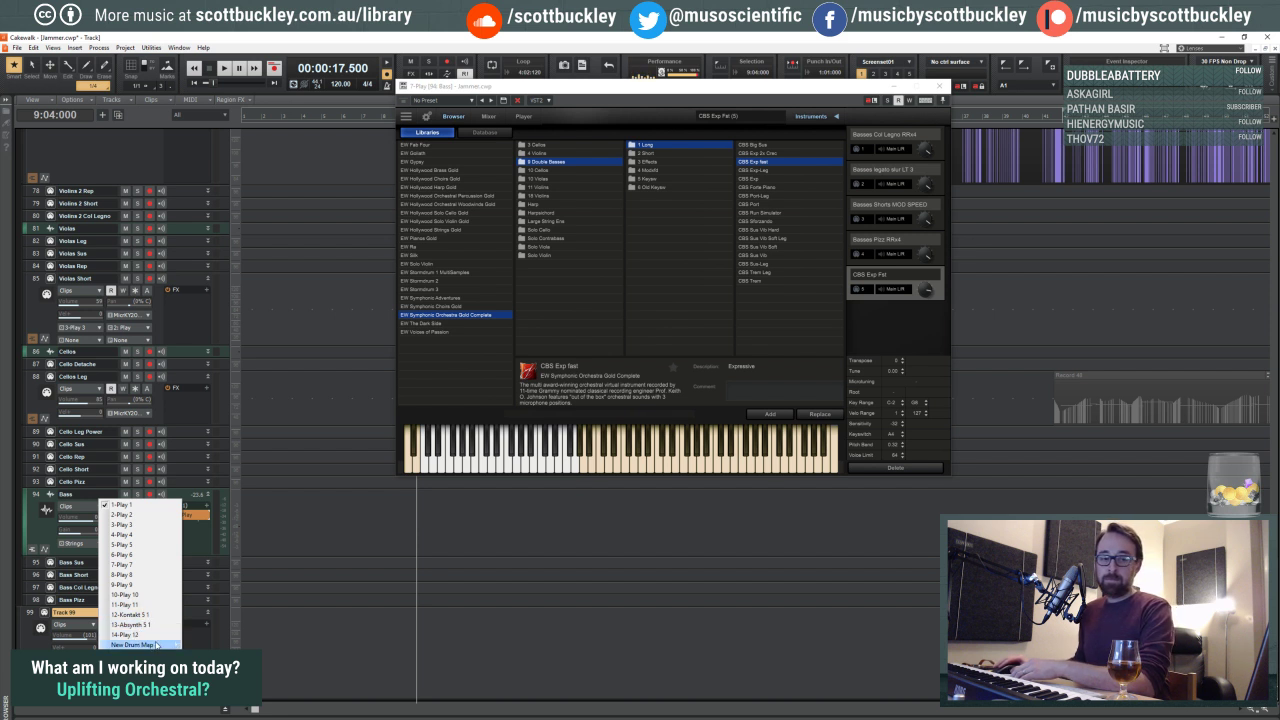
{"action": "mouse_move", "coordinate": [173, 643]}
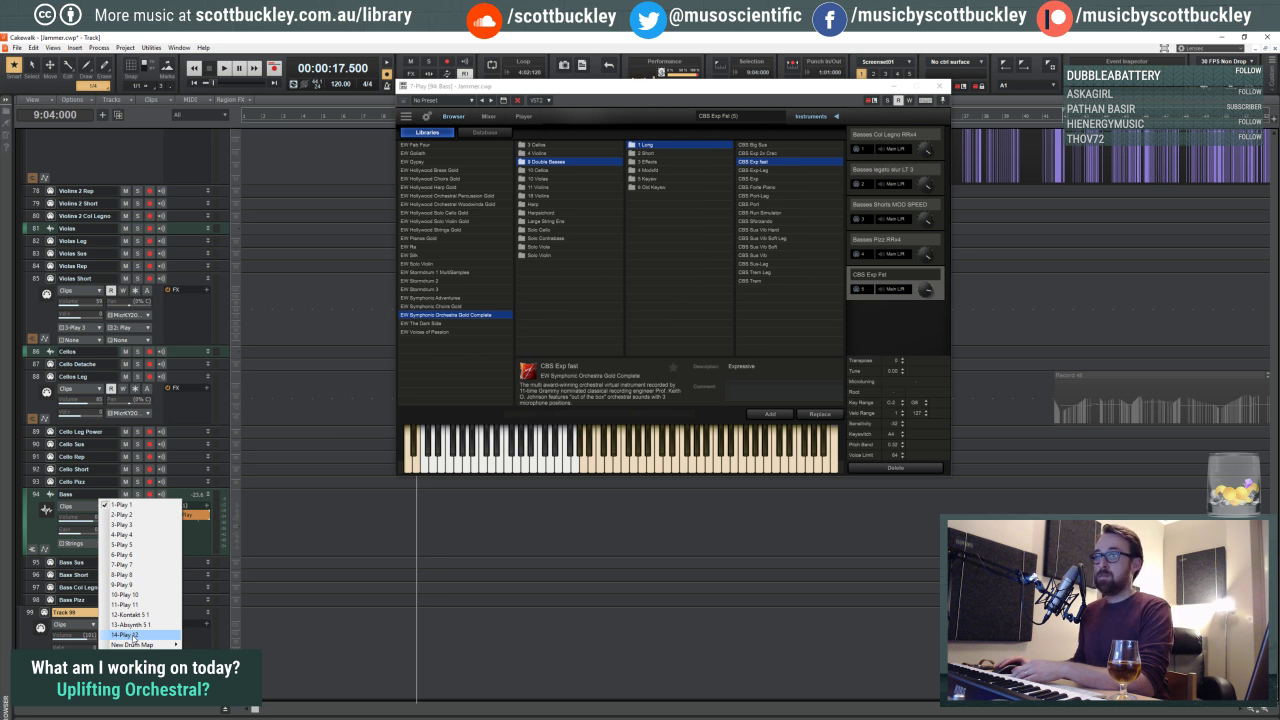
{"action": "left_click", "coordinate": [133, 566]}
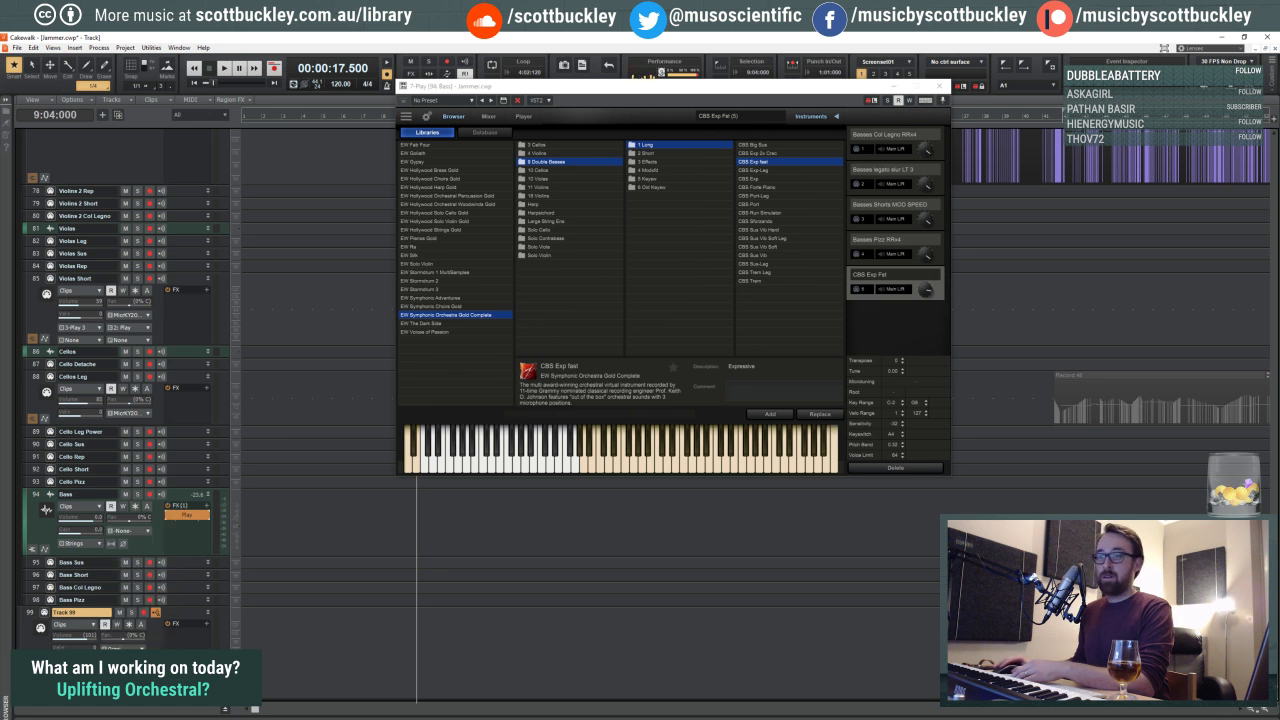
{"action": "left_click", "coordinate": [133, 531]}
{"action": "left_click", "coordinate": [481, 540]}
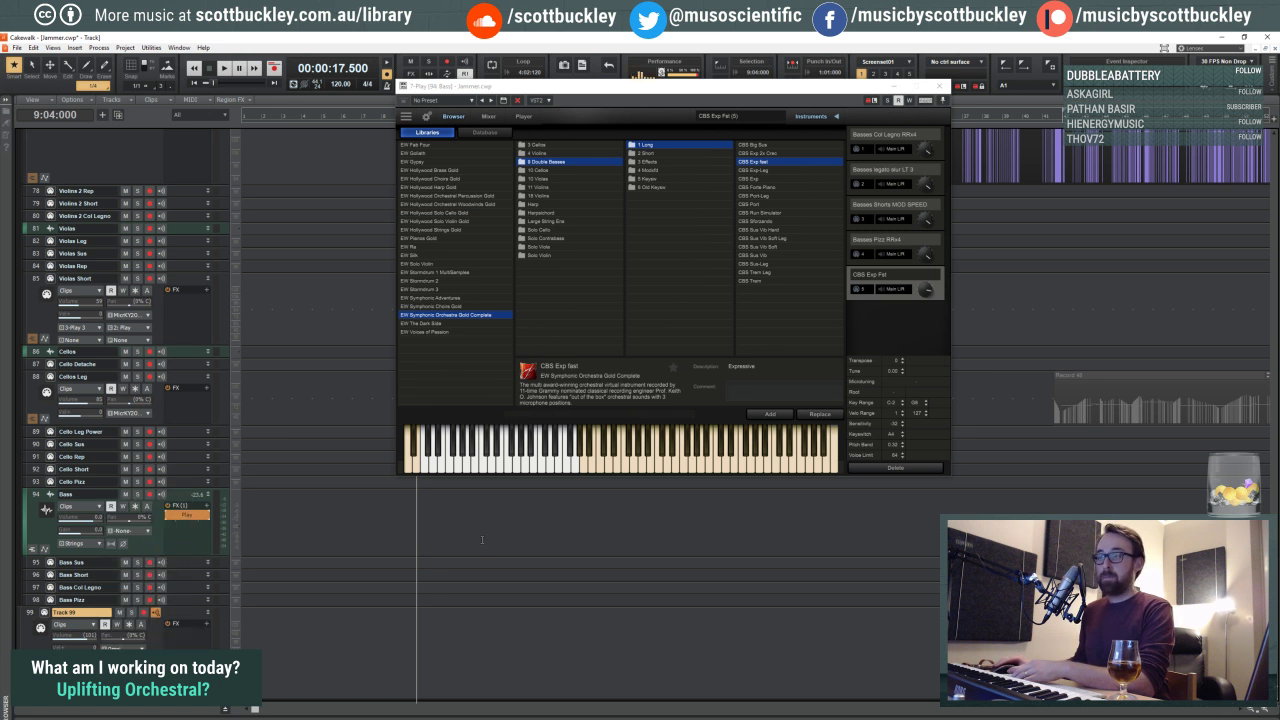
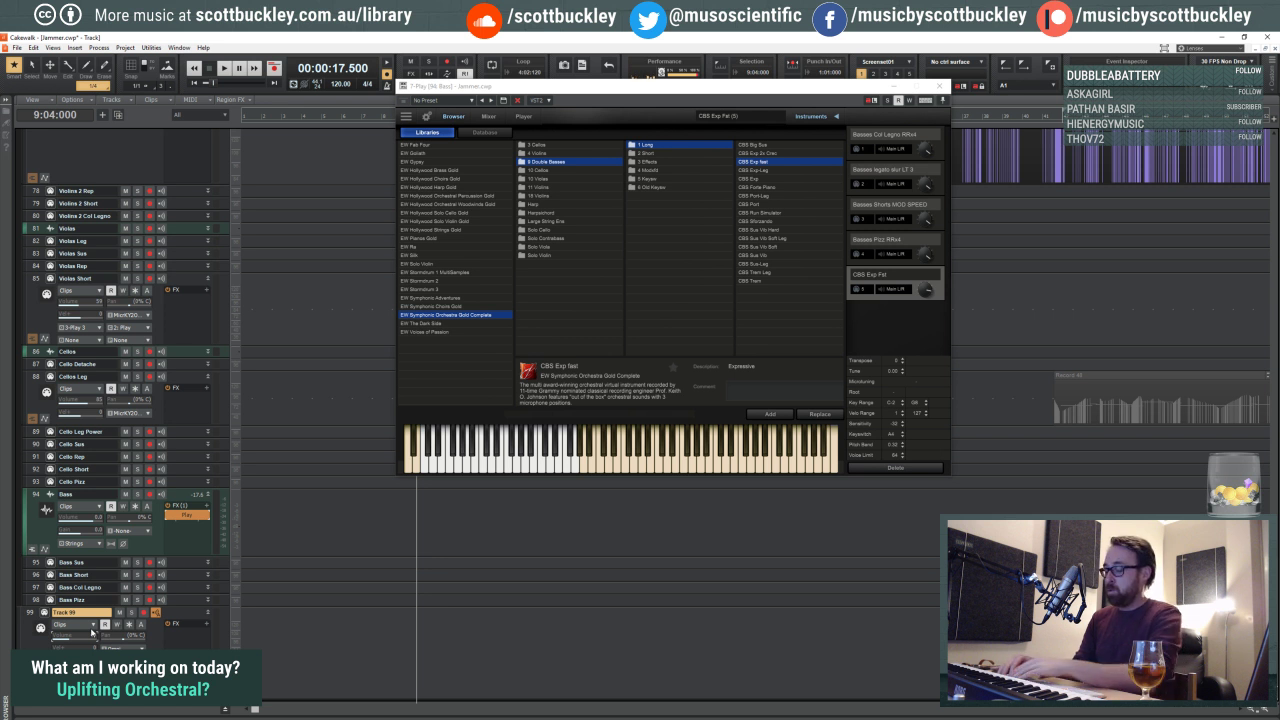
{"action": "scroll", "coordinate": [138, 594], "scroll_direction": "down", "scroll_amount": 3}
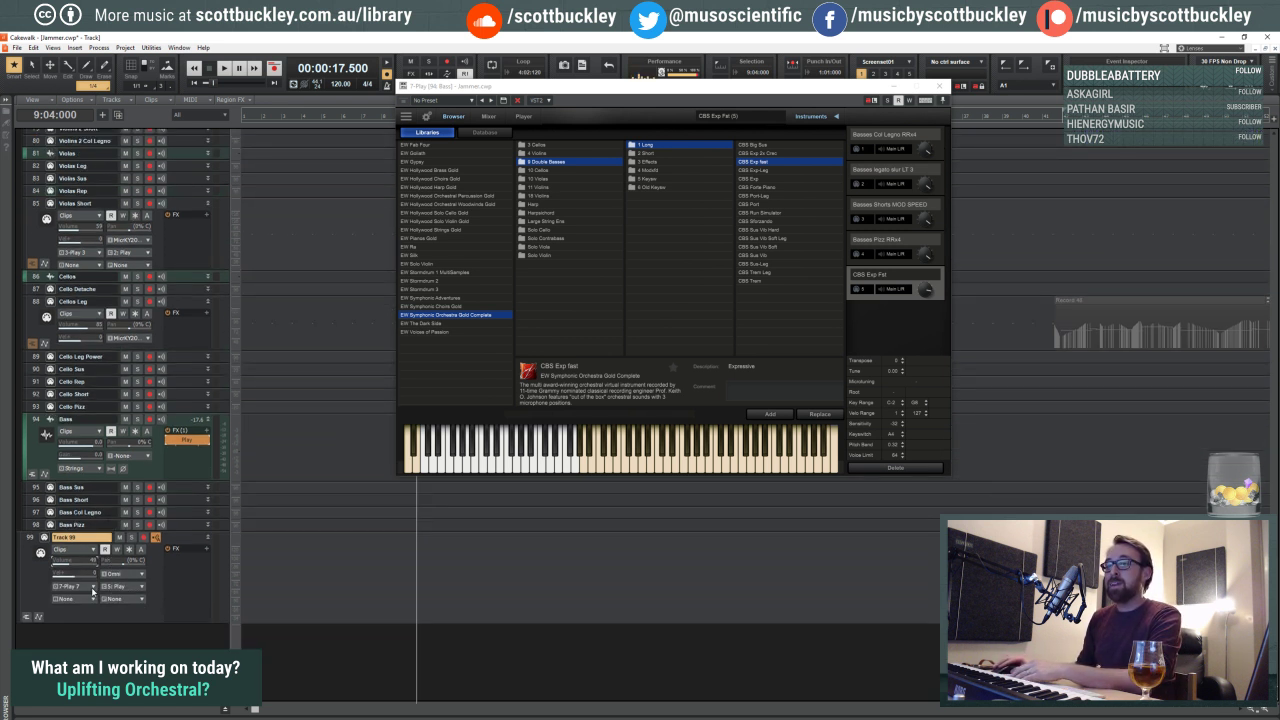
{"action": "left_click", "coordinate": [94, 587]}
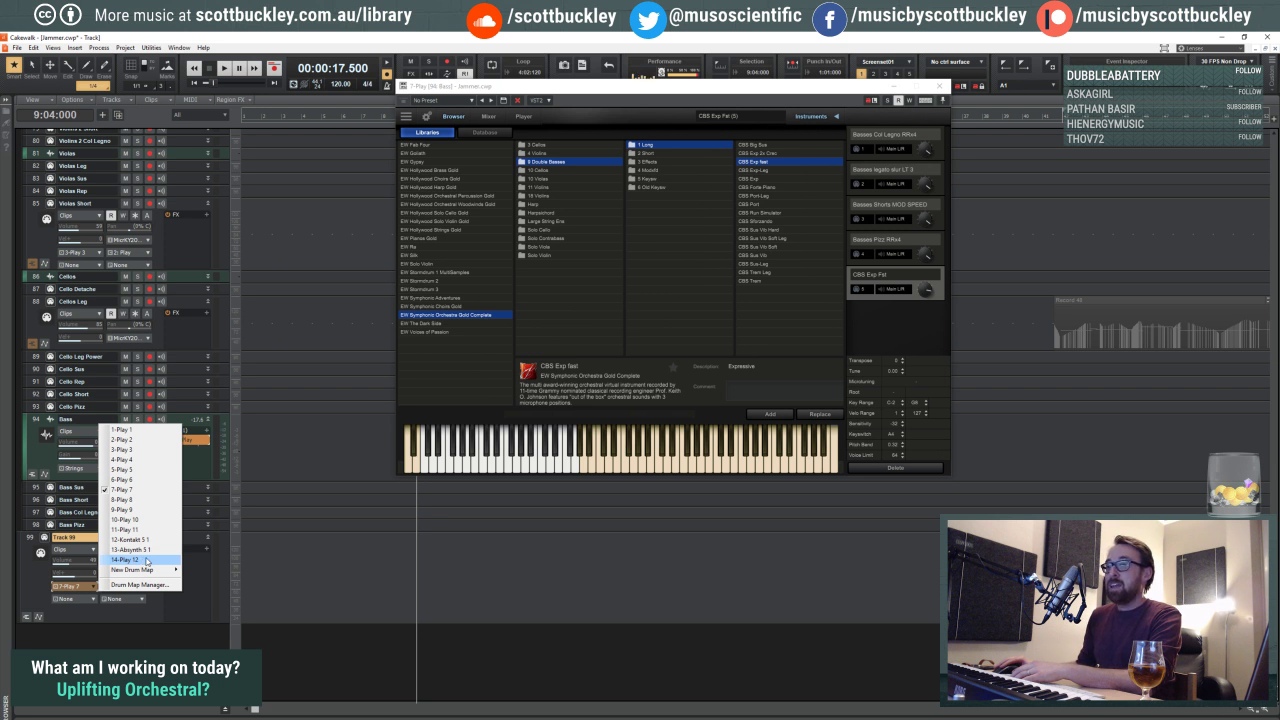
{"action": "left_click", "coordinate": [265, 542]}
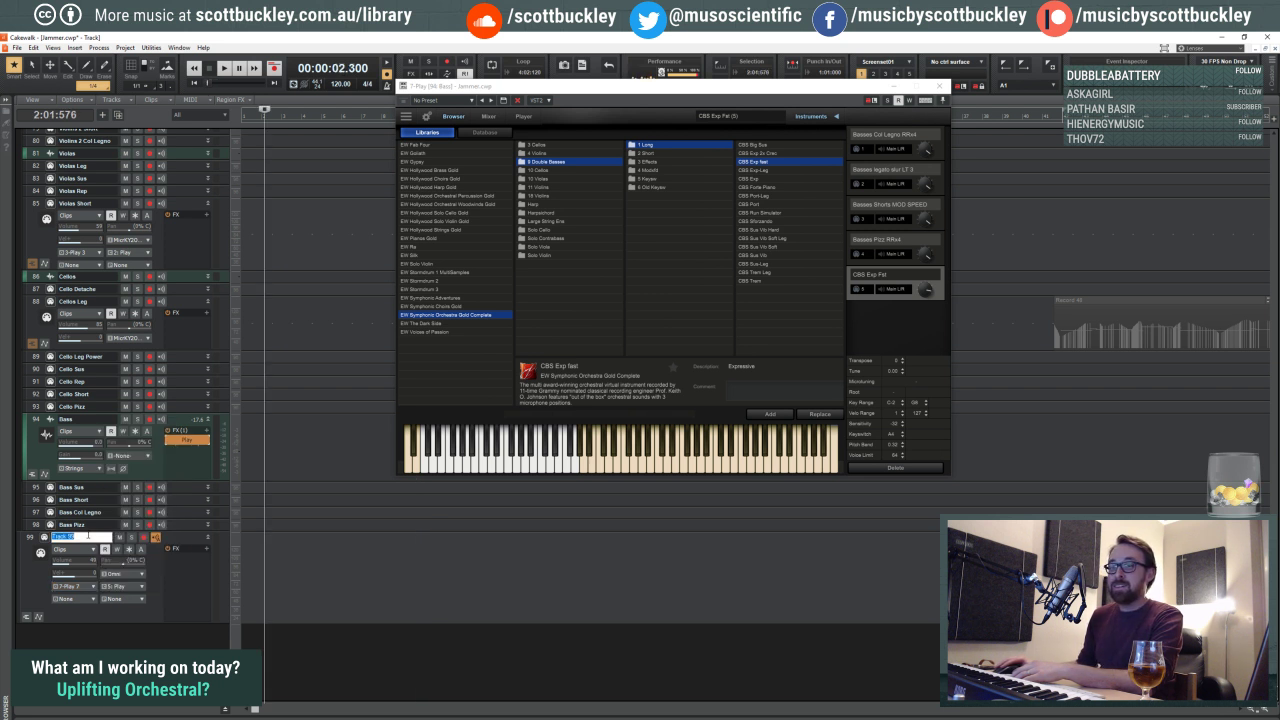
Step: Rename the new MIDI track, starting its name with "Bass S"
{"action": "double_click", "coordinate": [88, 537]}
{"action": "type", "text": "Fiss"}
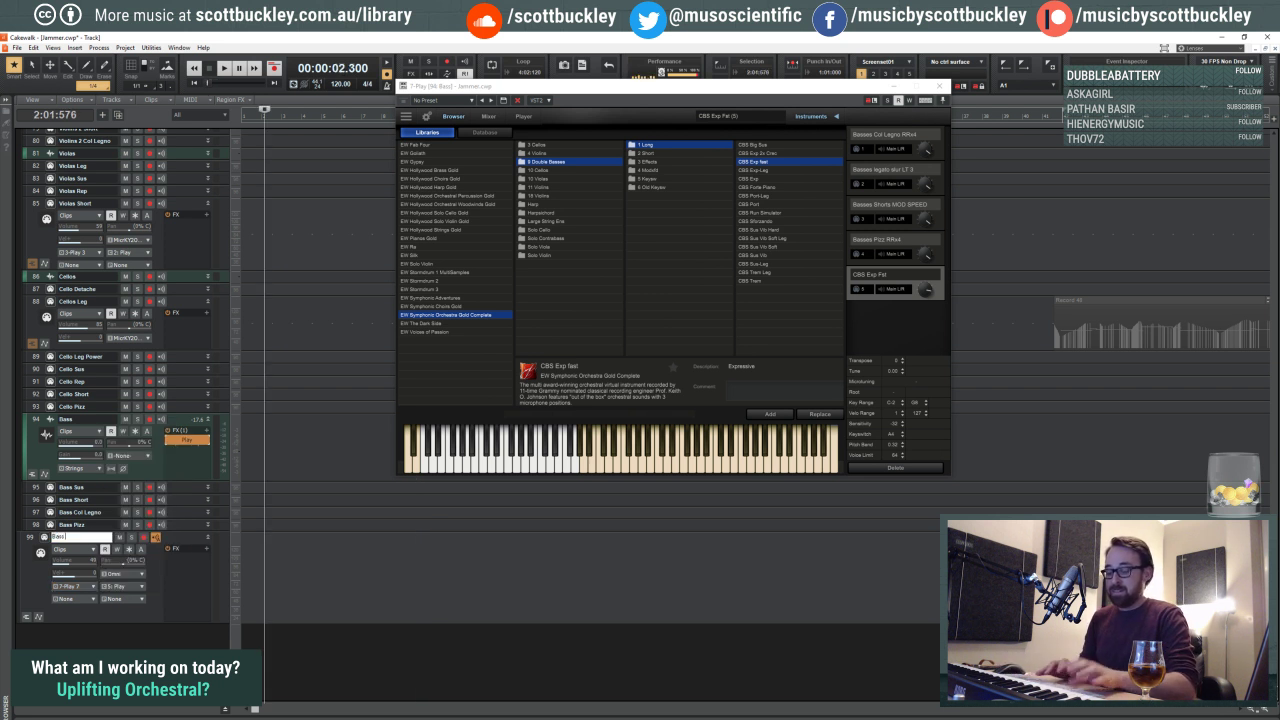
{"action": "type", "text": " S"}
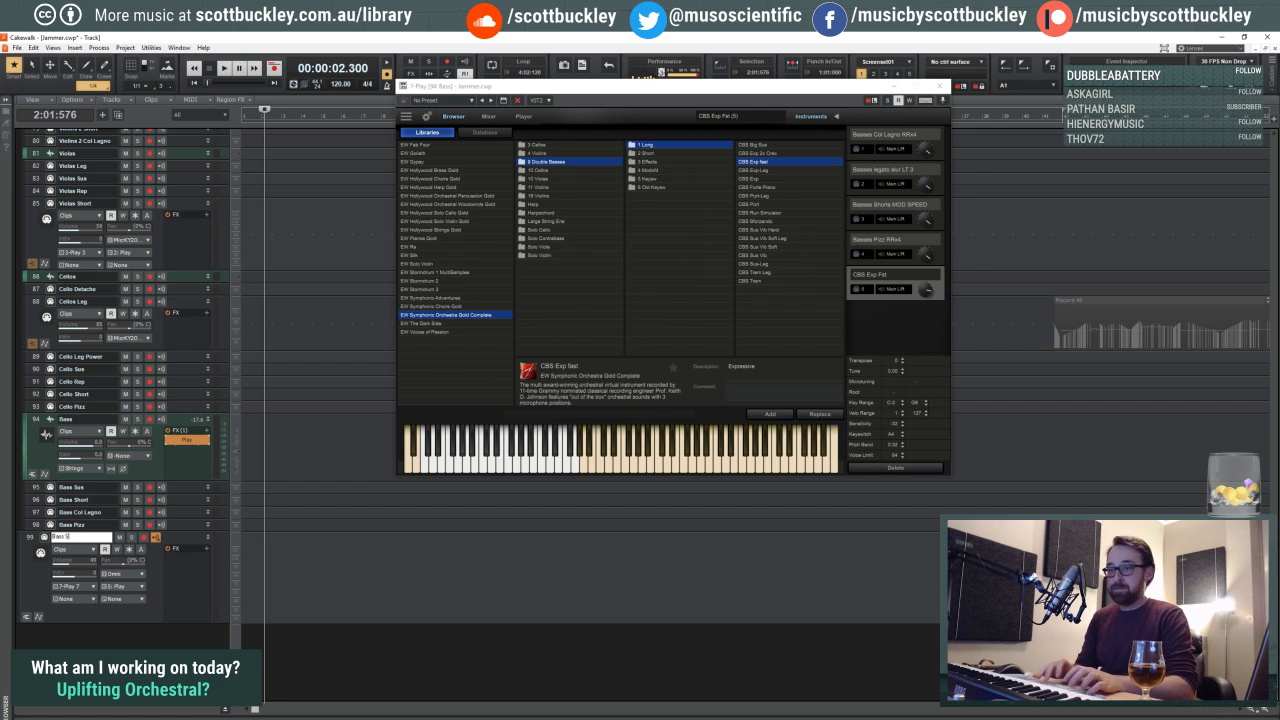
Step: Finish naming the new bass MIDI track Bass Sus, move it into the Strings folder and make it the active track
{"action": "type", "text": "us"}
{"action": "key", "text": "Return"}
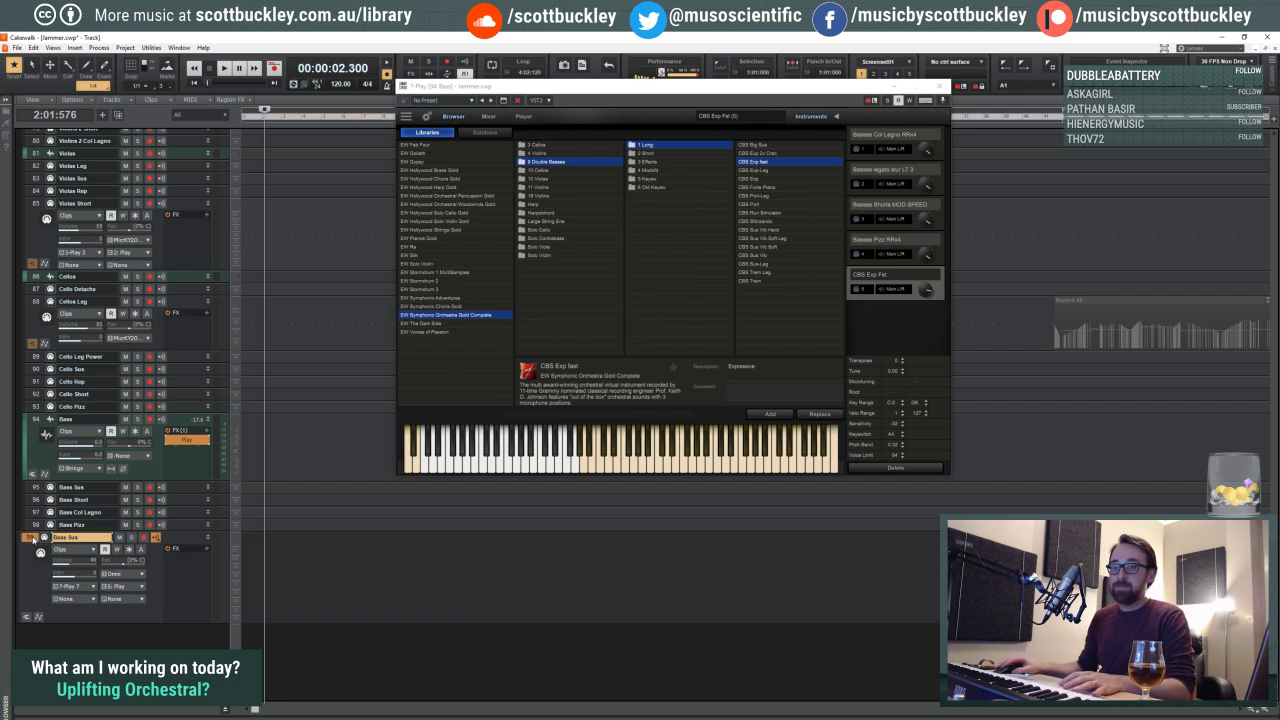
{"action": "right_click", "coordinate": [33, 540]}
{"action": "mouse_move", "coordinate": [106, 370]}
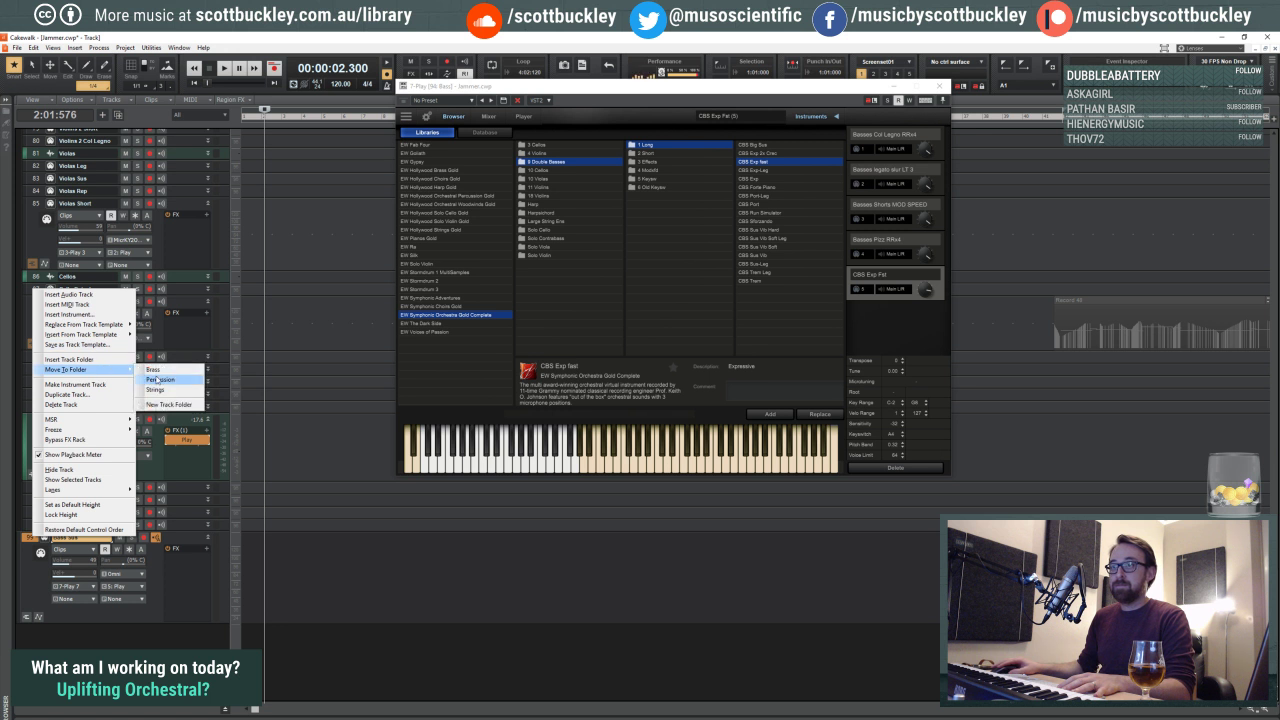
{"action": "left_click", "coordinate": [156, 389]}
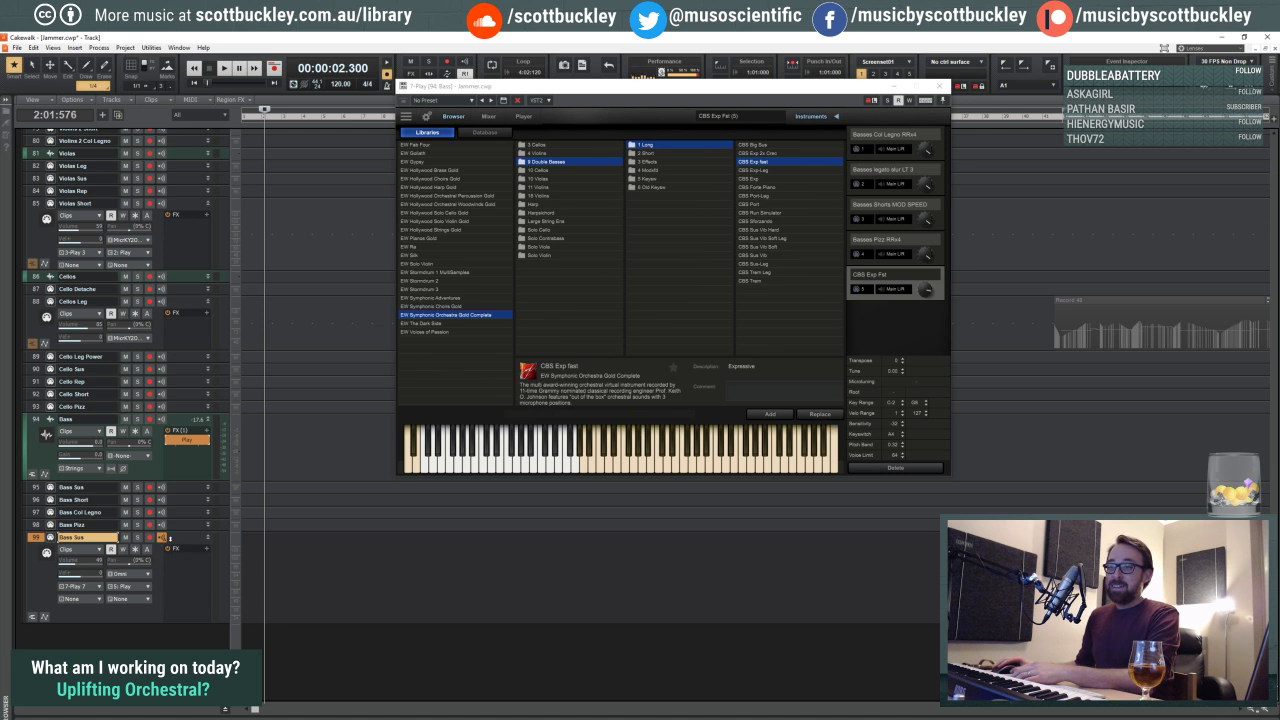
{"action": "mouse_move", "coordinate": [175, 533]}
{"action": "left_mouse_down"}
{"action": "mouse_move", "coordinate": [177, 578]}
{"action": "mouse_move", "coordinate": [176, 533]}
{"action": "left_mouse_up"}
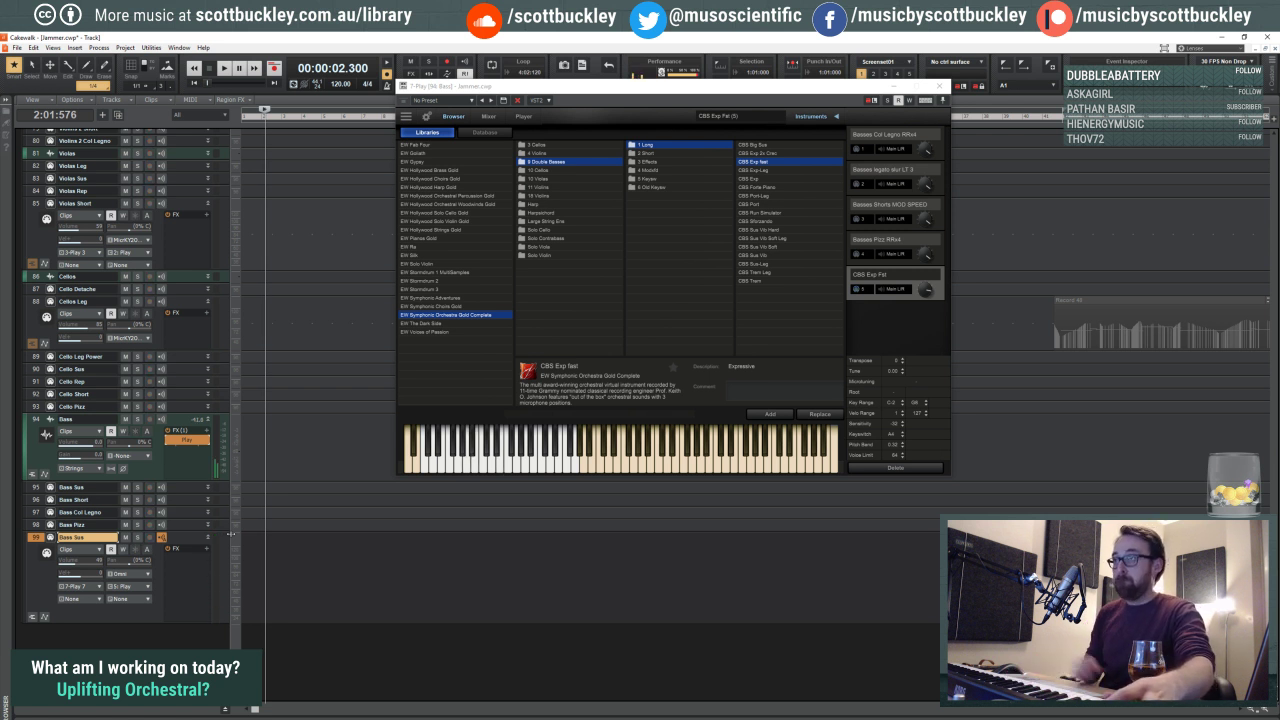
Step: Play the project from measure 2 to audition the Bass Sus track's CBS Exp fast patch
{"action": "key", "text": "space"}
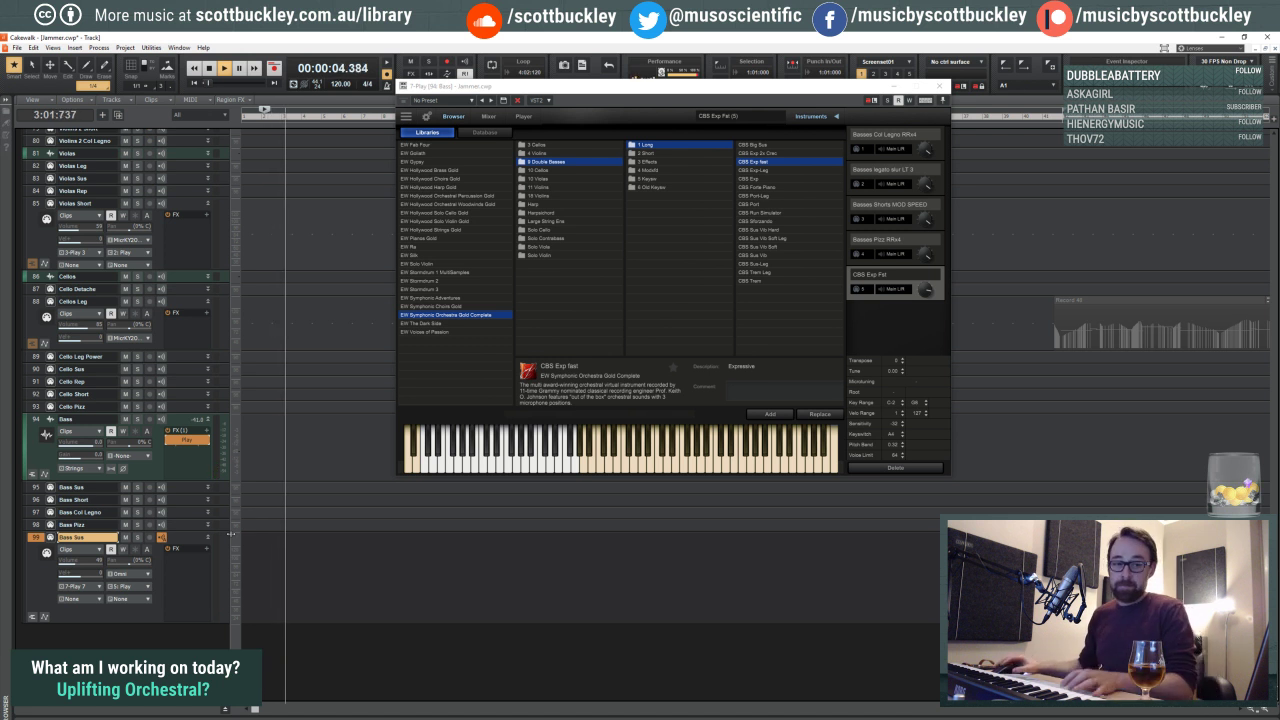
{"action": "key", "text": "space"}
{"action": "key", "text": "space"}
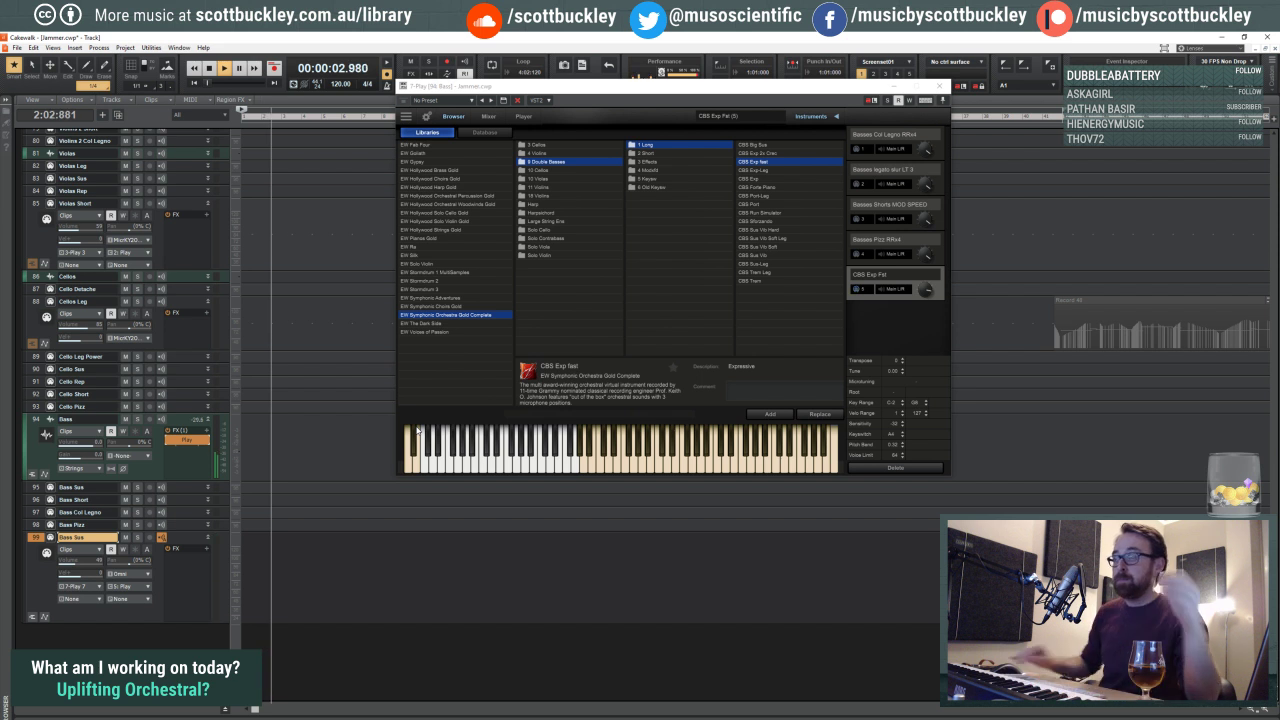
Step: Move the Play instrument window aside and close it, and audition the bass from measure 9
{"action": "left_click", "coordinate": [872, 90]}
{"action": "left_click_drag", "start_coordinate": [872, 90], "coordinate": [962, 138]}
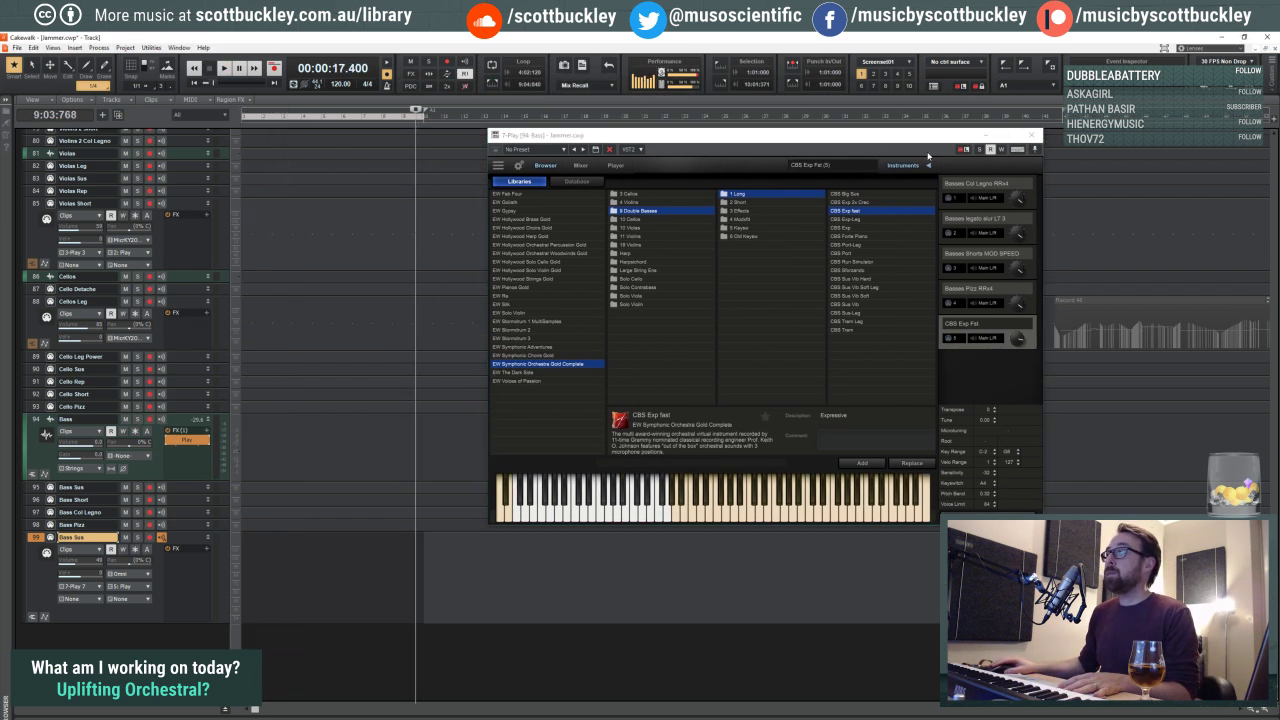
{"action": "left_click", "coordinate": [1033, 134]}
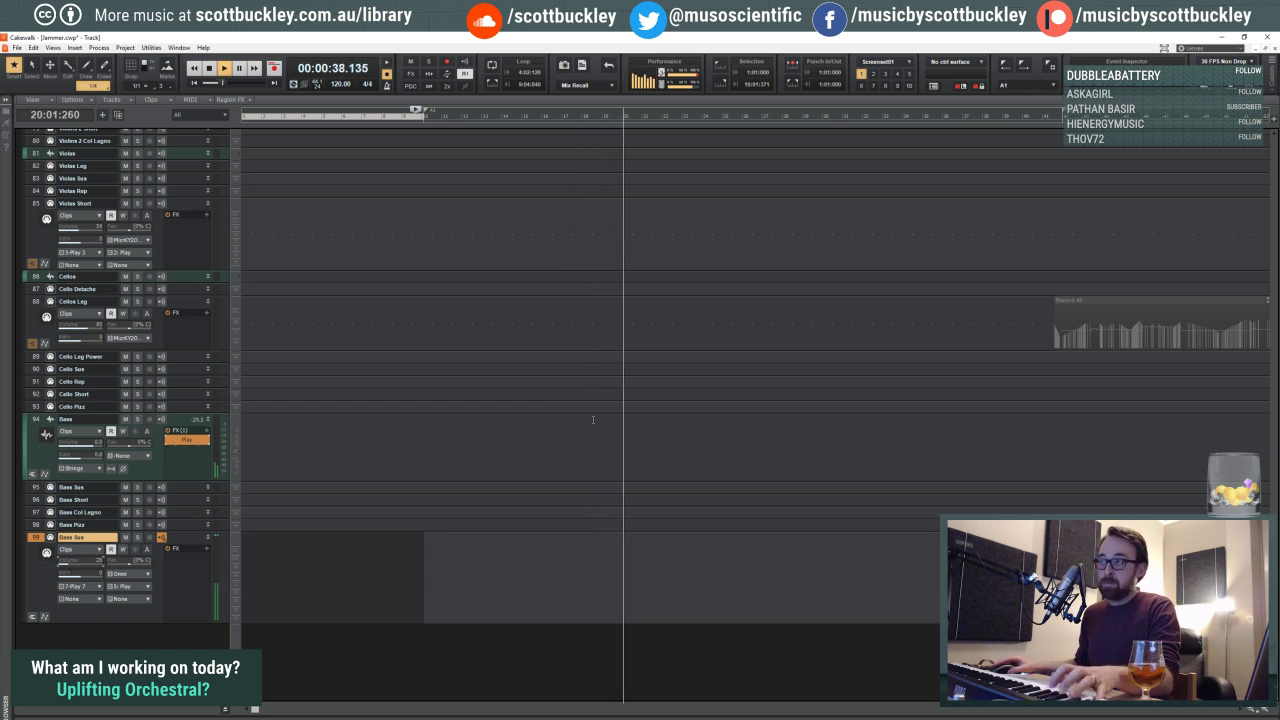
{"action": "key", "text": "space"}
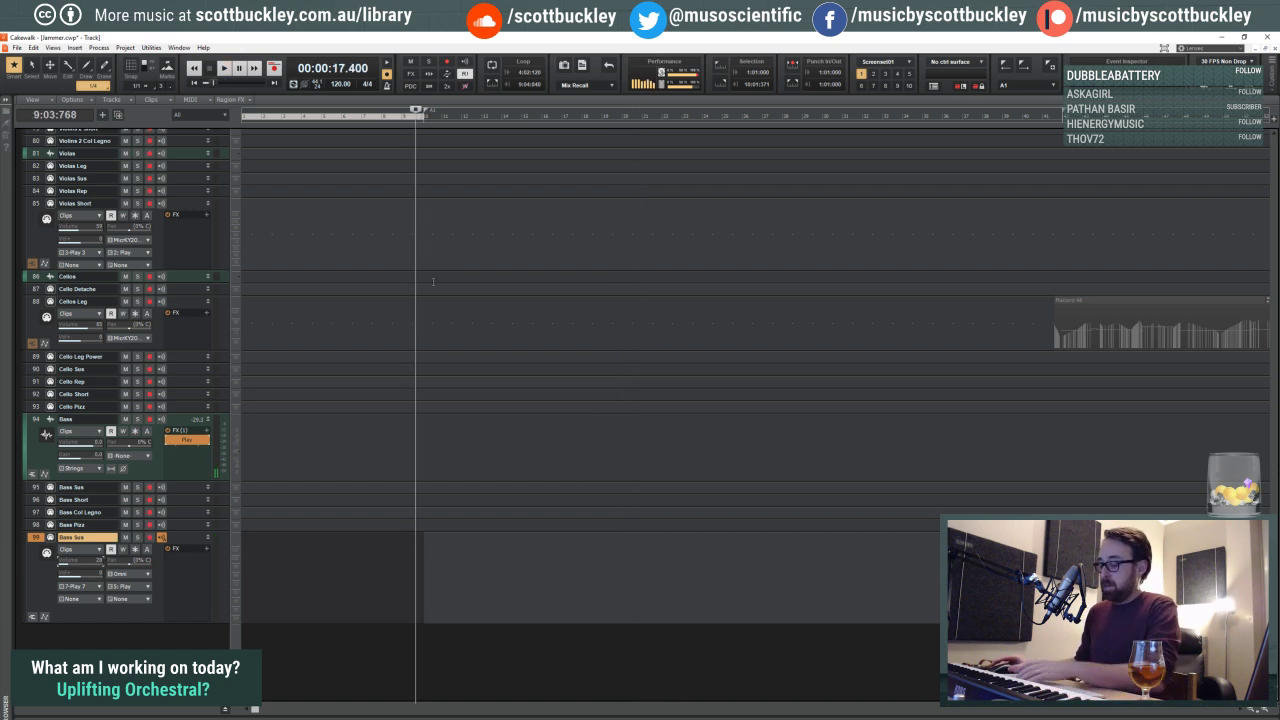
Step: Look through the library list in the Piano track's Kontakt instrument and dismiss the Kontakt window
{"action": "scroll", "coordinate": [432, 281], "scroll_direction": "up", "scroll_amount": 15}
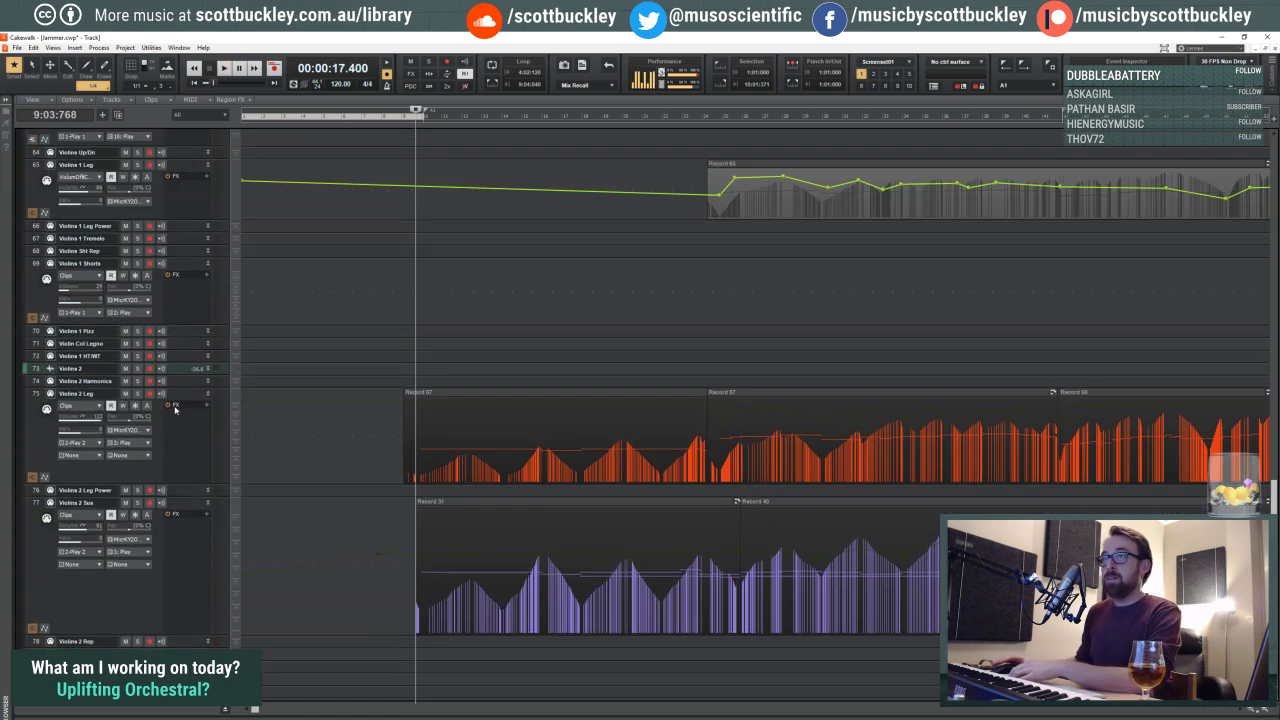
{"action": "scroll", "coordinate": [174, 404], "scroll_direction": "up", "scroll_amount": 15}
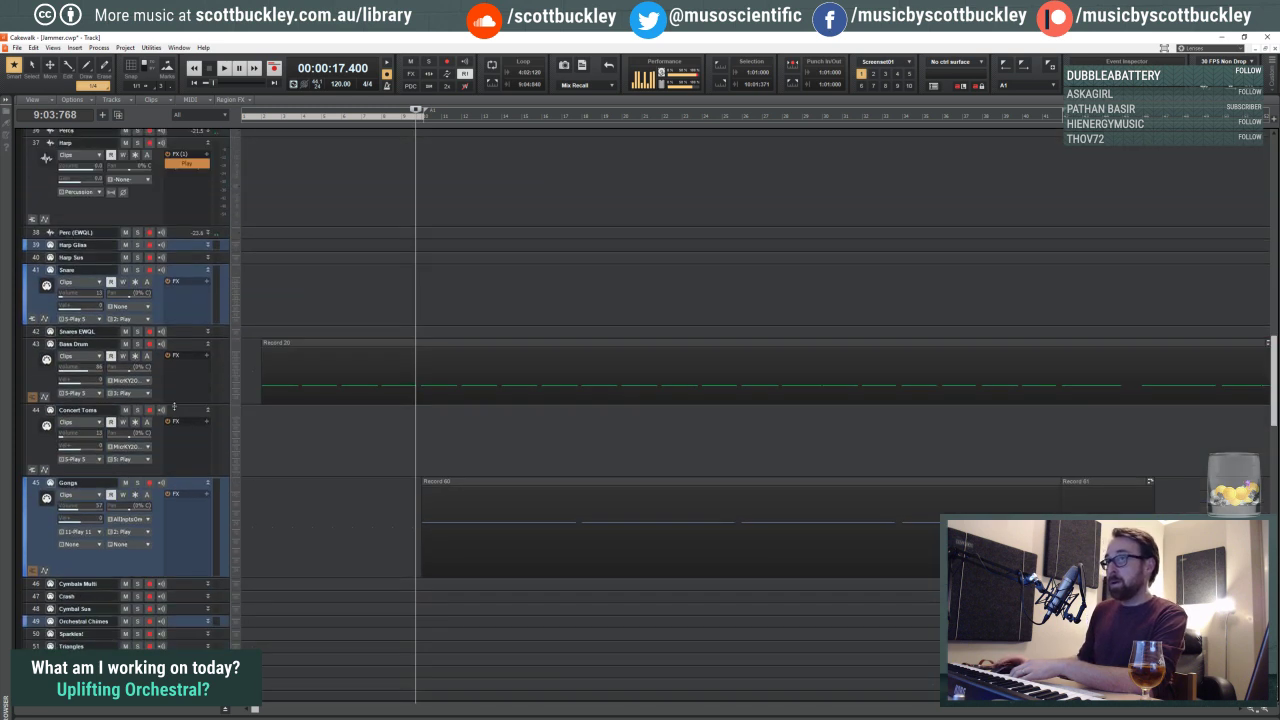
{"action": "scroll", "coordinate": [174, 404], "scroll_direction": "up", "scroll_amount": 15}
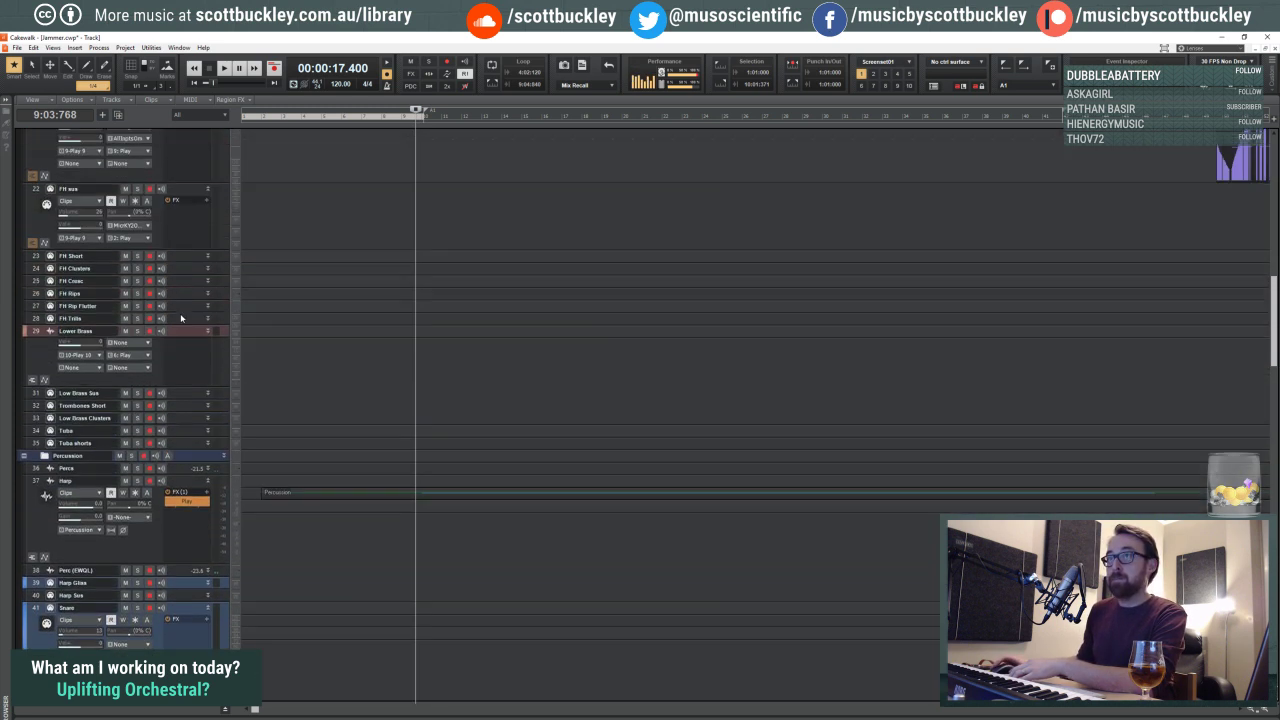
{"action": "scroll", "coordinate": [181, 318], "scroll_direction": "up", "scroll_amount": 10}
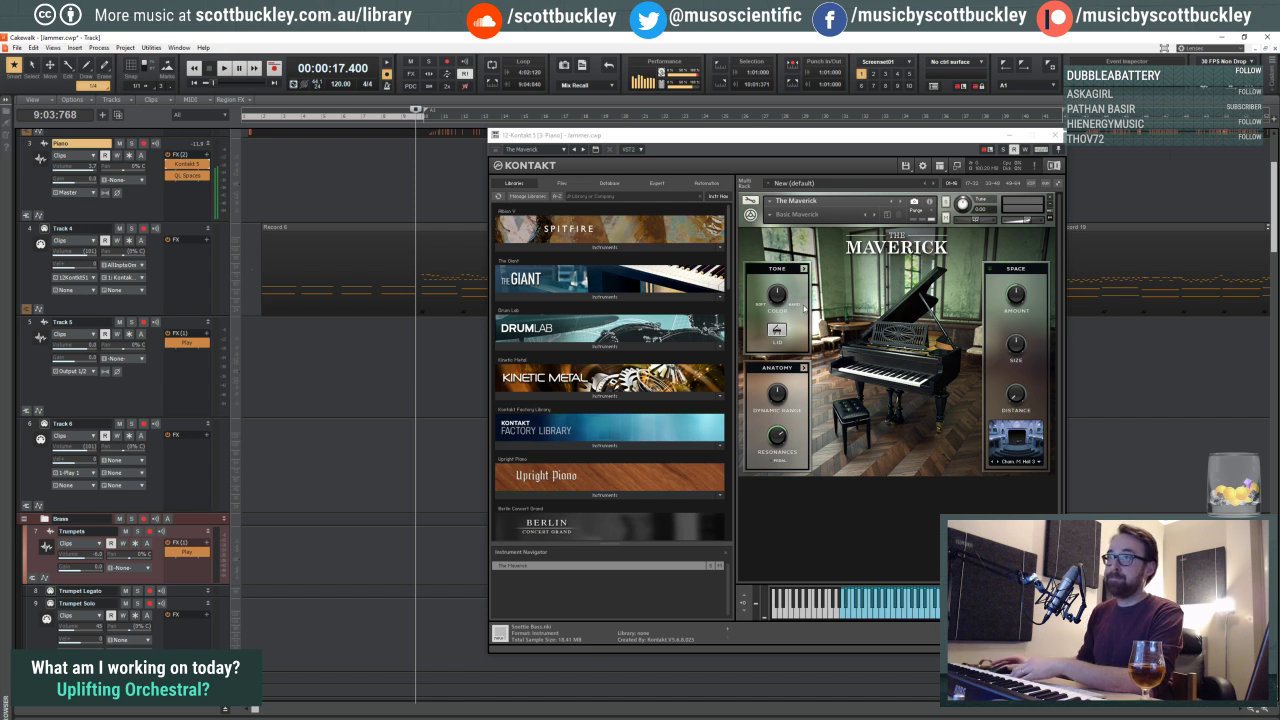
{"action": "left_click", "coordinate": [180, 227]}
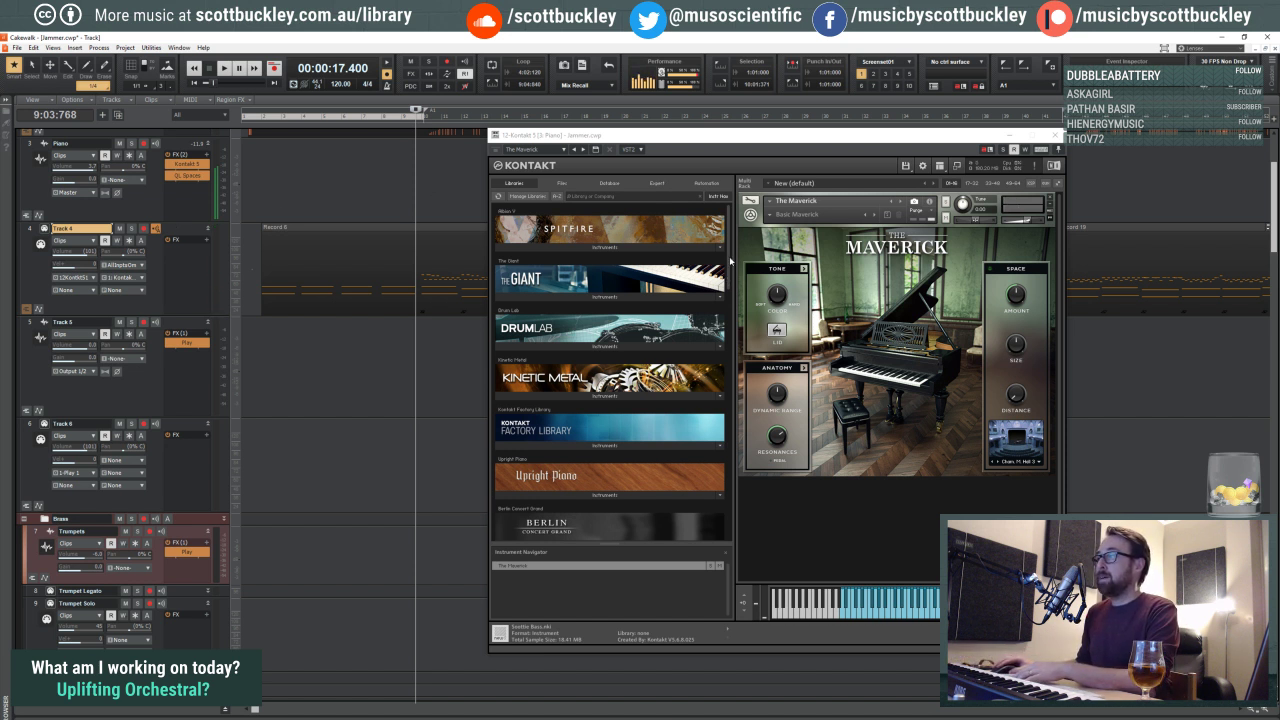
{"action": "left_click_drag", "start_coordinate": [731, 262], "coordinate": [729, 499]}
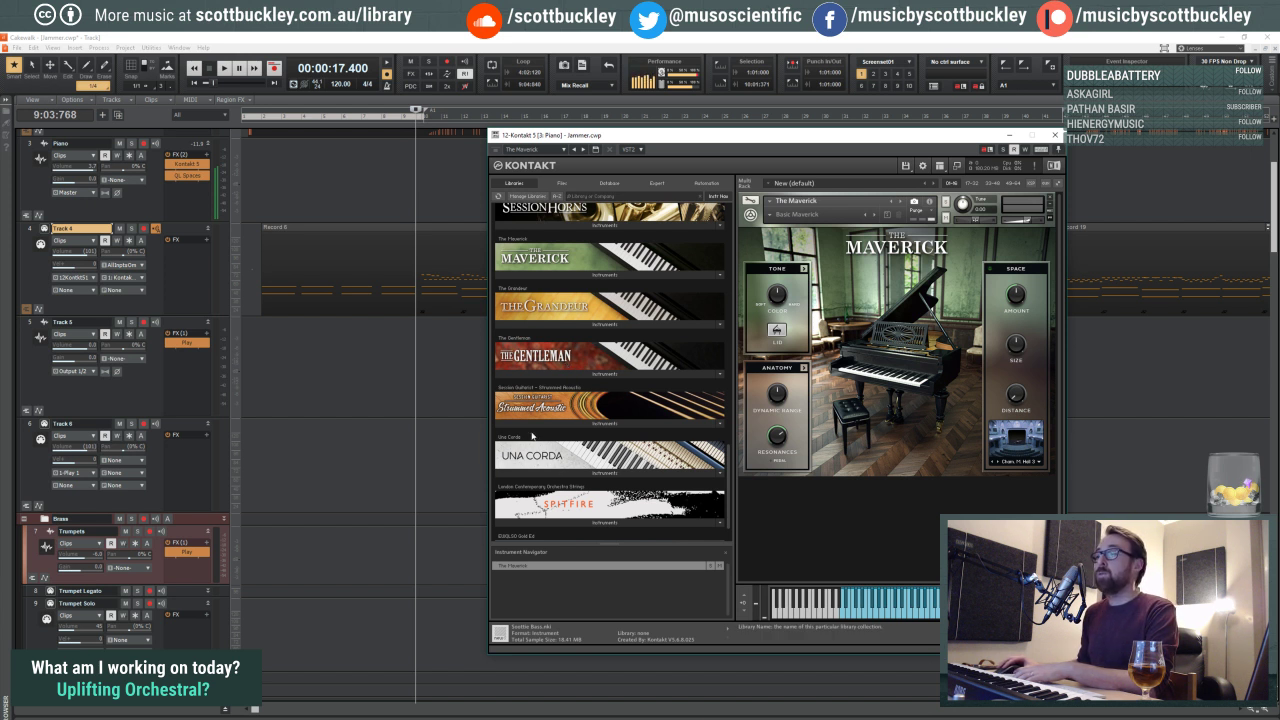
{"action": "left_click", "coordinate": [1010, 135]}
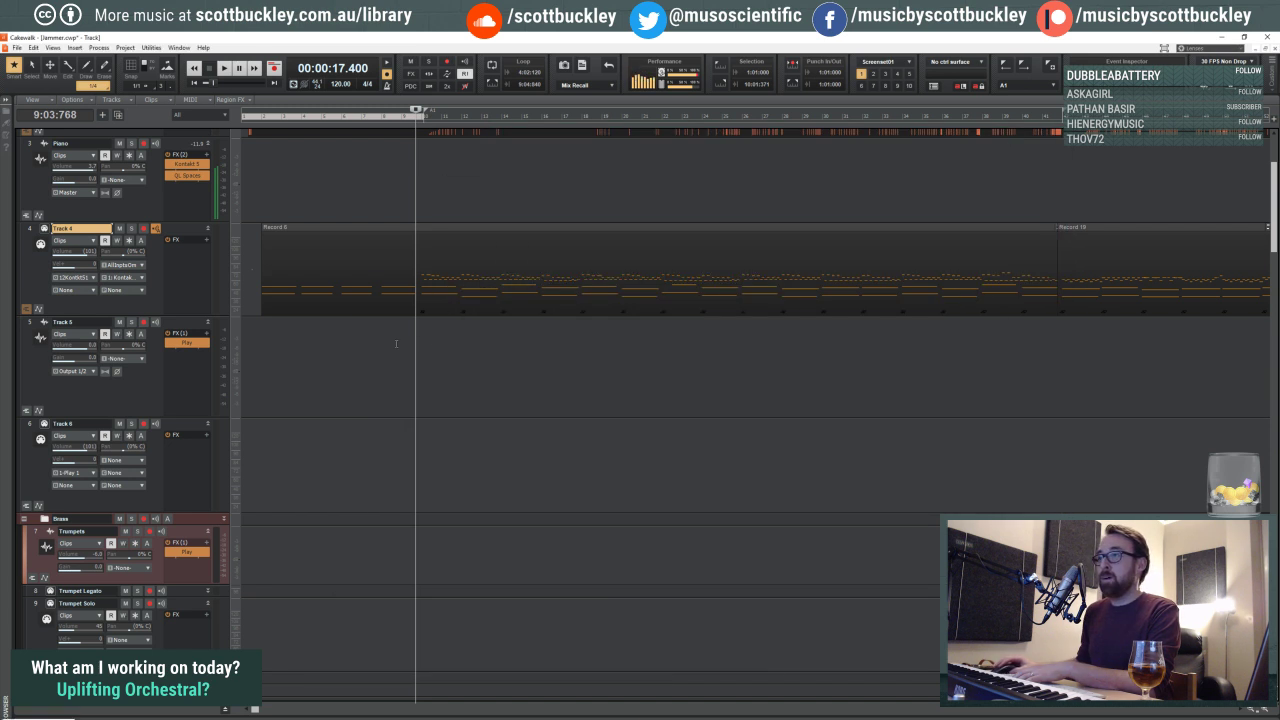
Step: Make track 99, Bass Sus, active again and play the project from measure 9 to prepare for recording
{"action": "scroll", "coordinate": [400, 345], "scroll_direction": "down", "scroll_amount": 10}
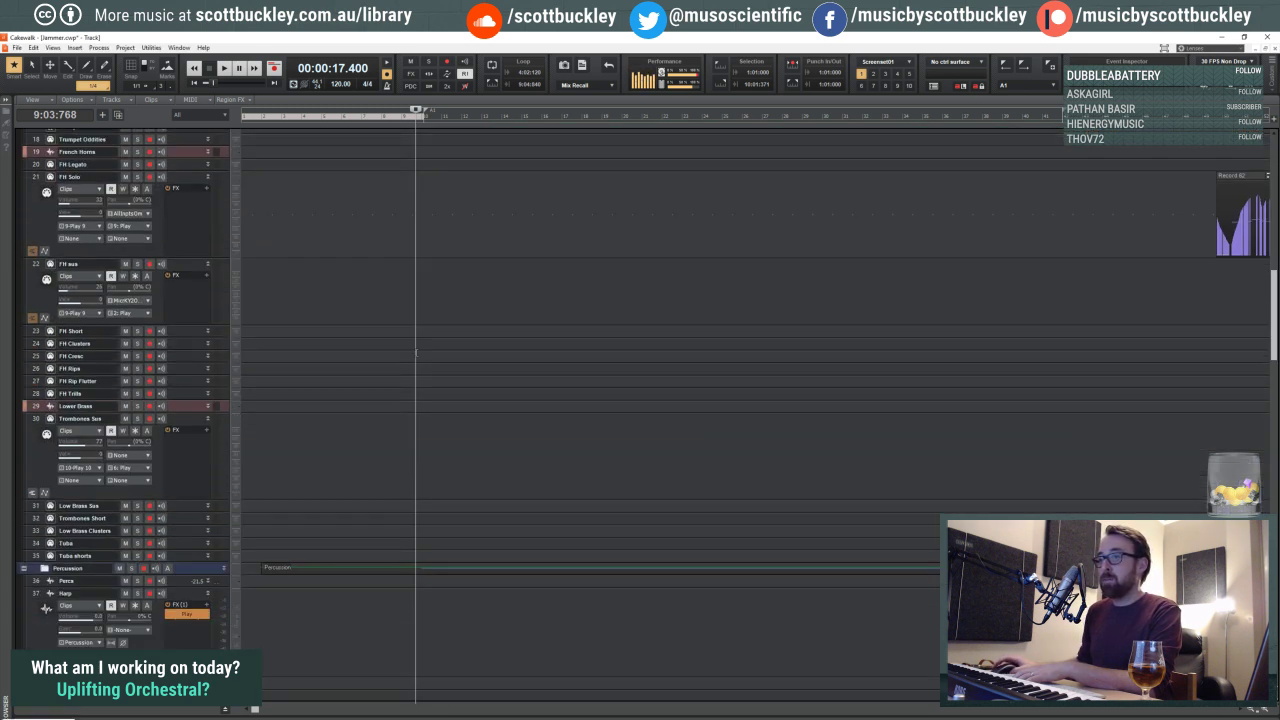
{"action": "scroll", "coordinate": [416, 352], "scroll_direction": "down", "scroll_amount": 5}
{"action": "scroll", "coordinate": [416, 352], "scroll_direction": "down", "scroll_amount": 15}
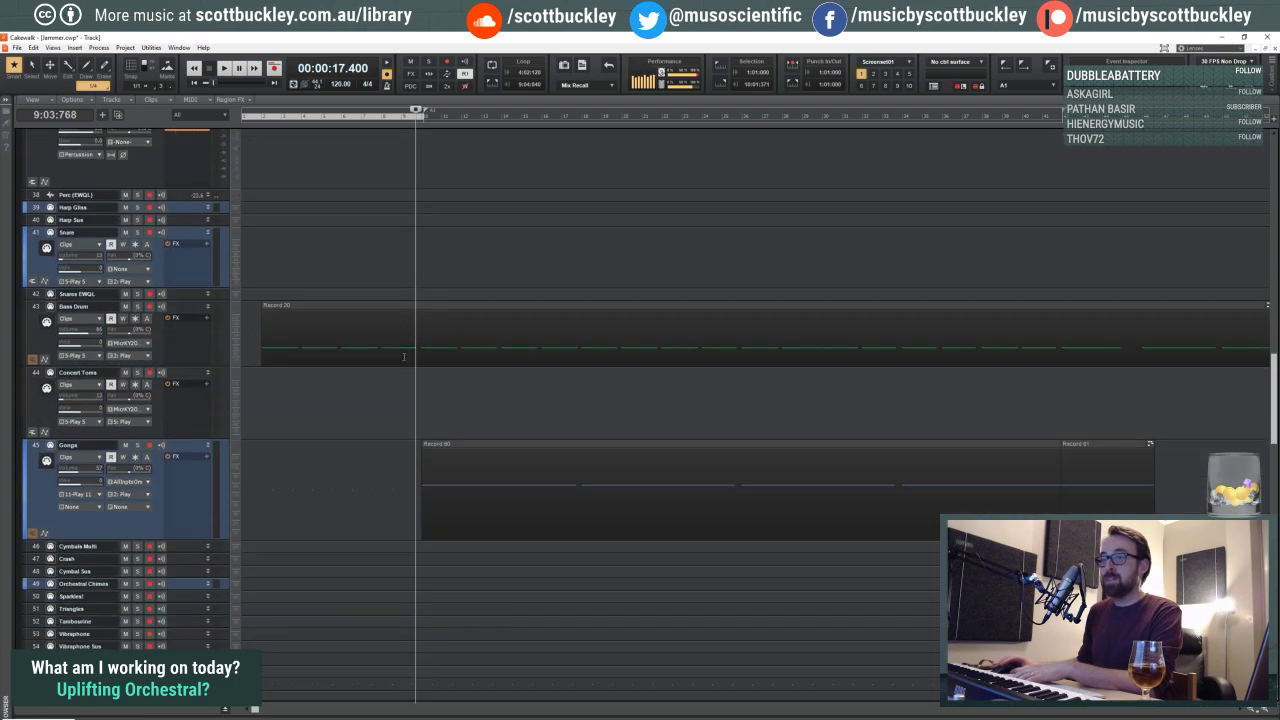
{"action": "scroll", "coordinate": [421, 348], "scroll_direction": "down", "scroll_amount": 8}
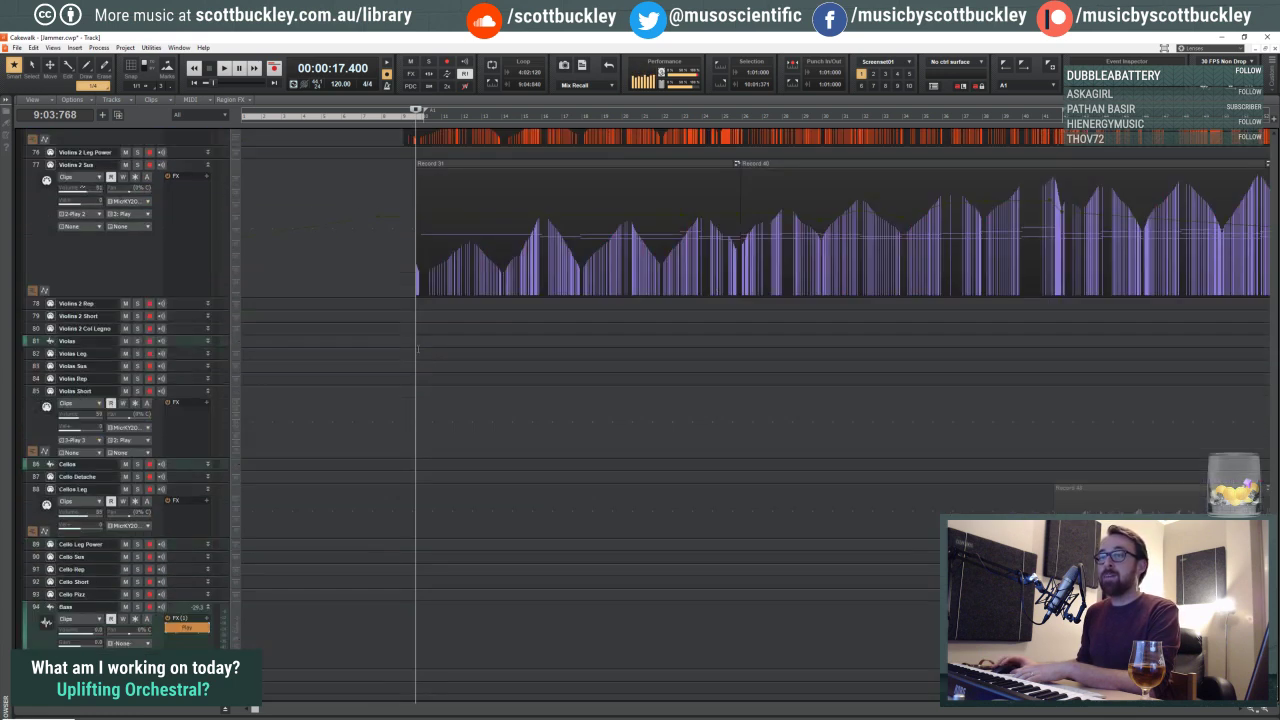
{"action": "scroll", "coordinate": [308, 412], "scroll_direction": "down", "scroll_amount": 3}
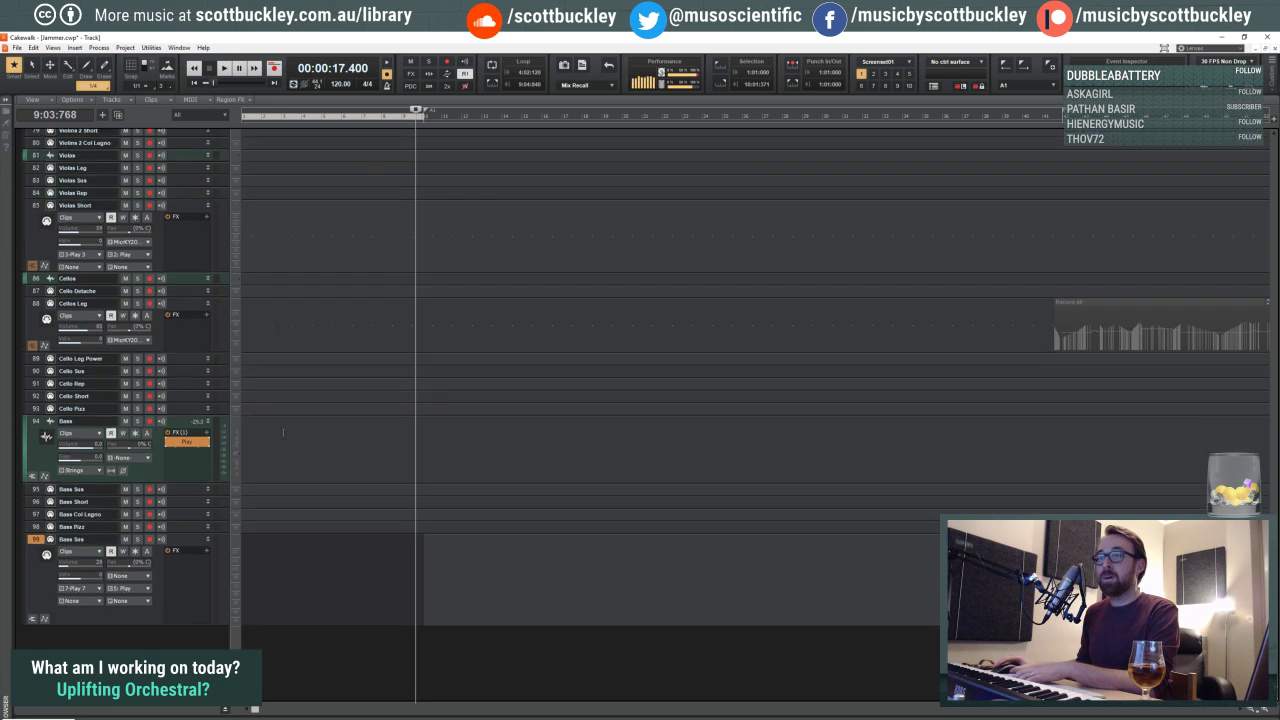
{"action": "scroll", "coordinate": [298, 430], "scroll_direction": "down", "scroll_amount": 2}
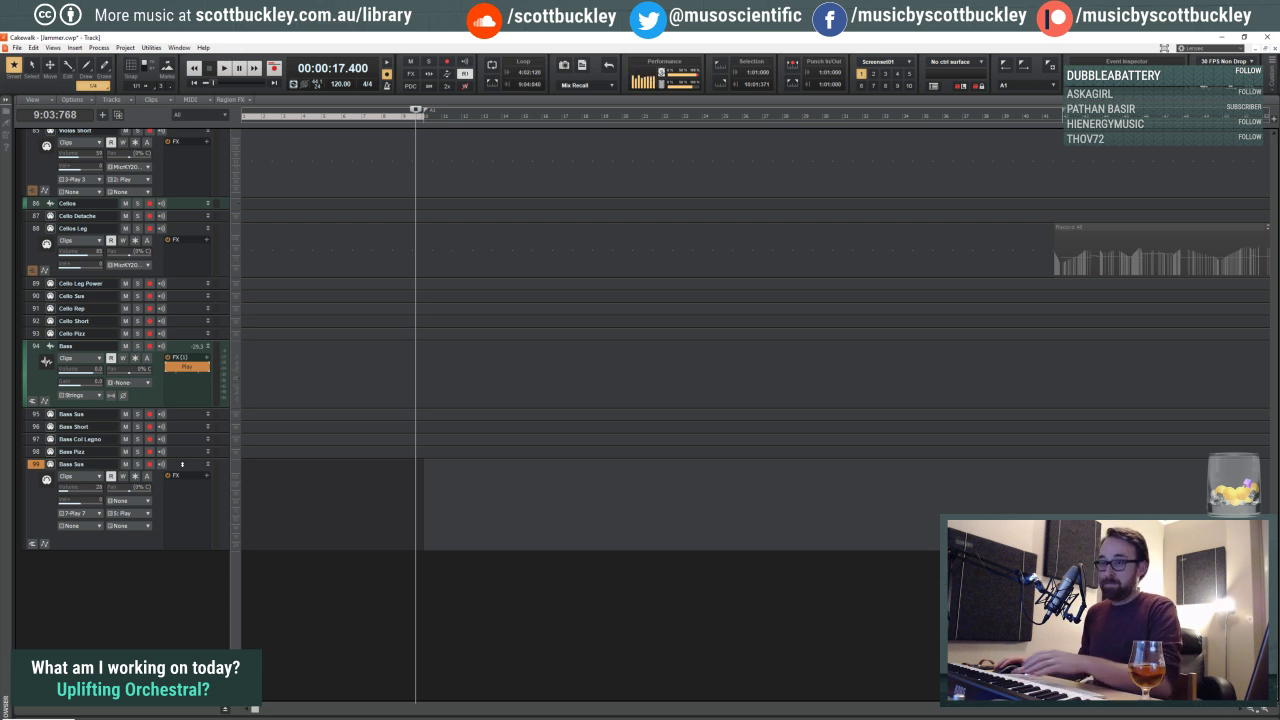
{"action": "left_click", "coordinate": [182, 464]}
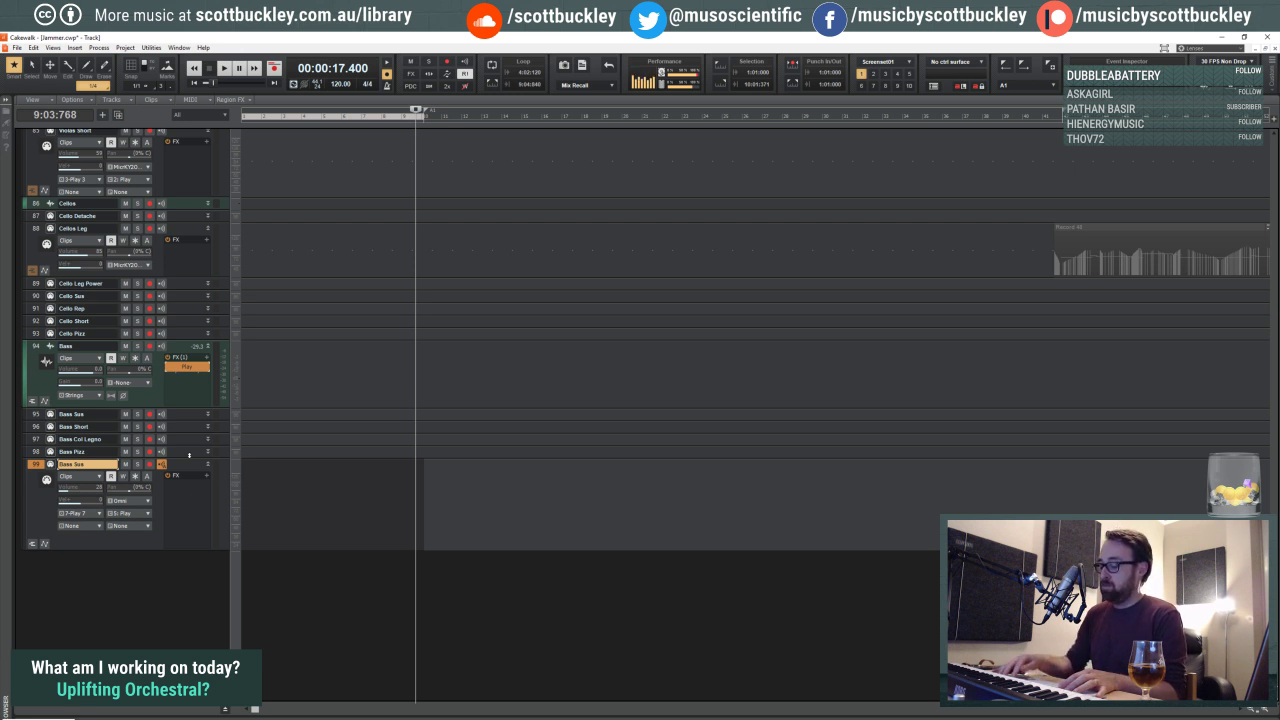
{"action": "key", "text": "space"}
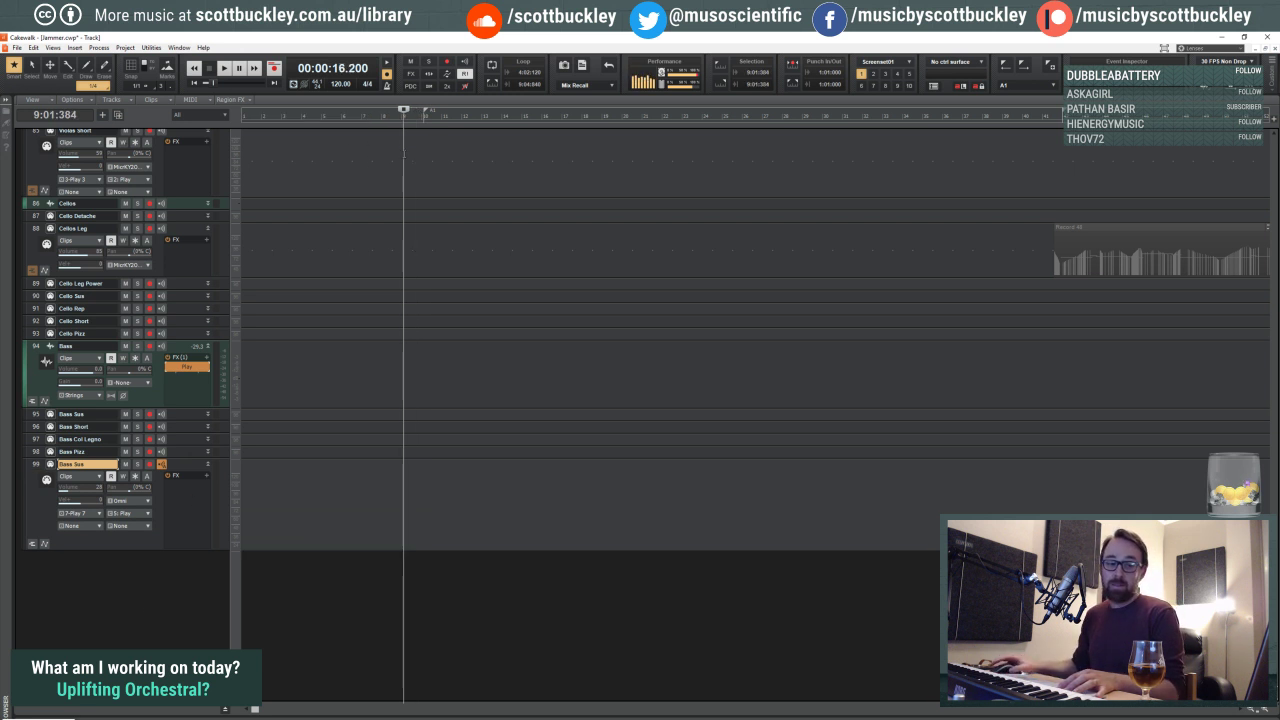
{"action": "key", "text": "space"}
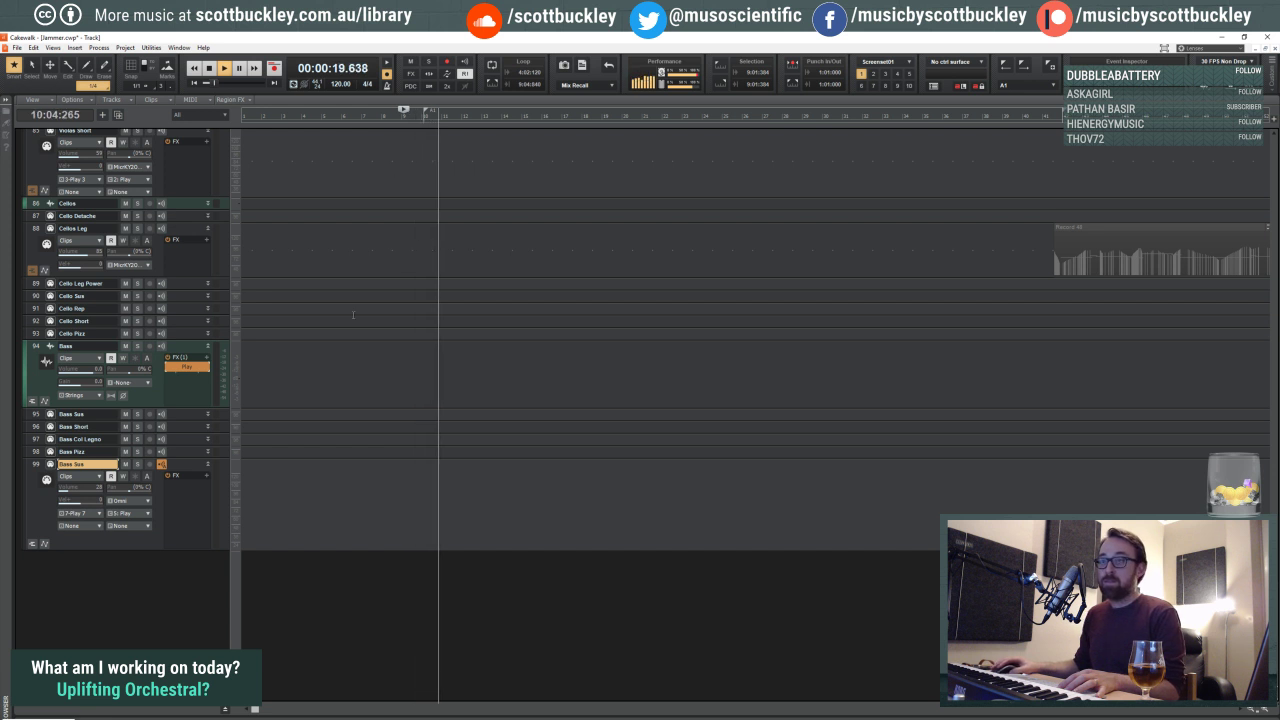
{"action": "key", "text": "r"}
{"action": "key", "text": "space"}
{"action": "key", "text": "r"}
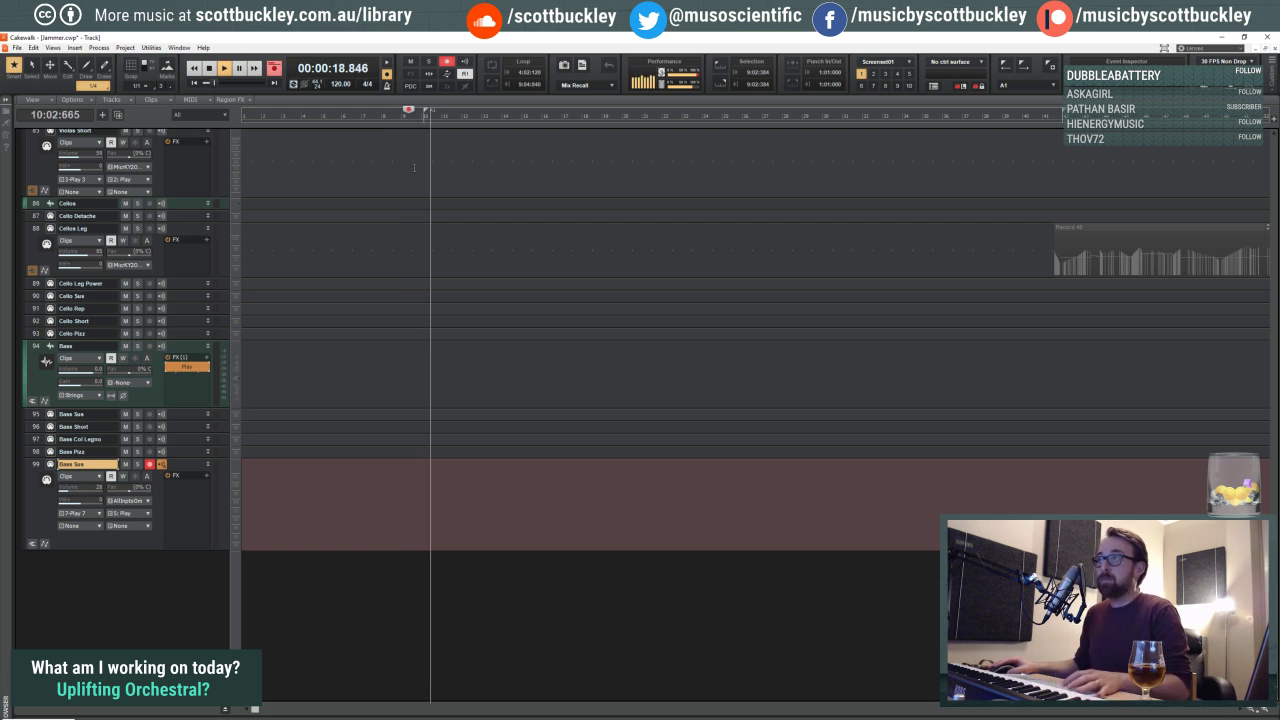
{"action": "key", "text": "space"}
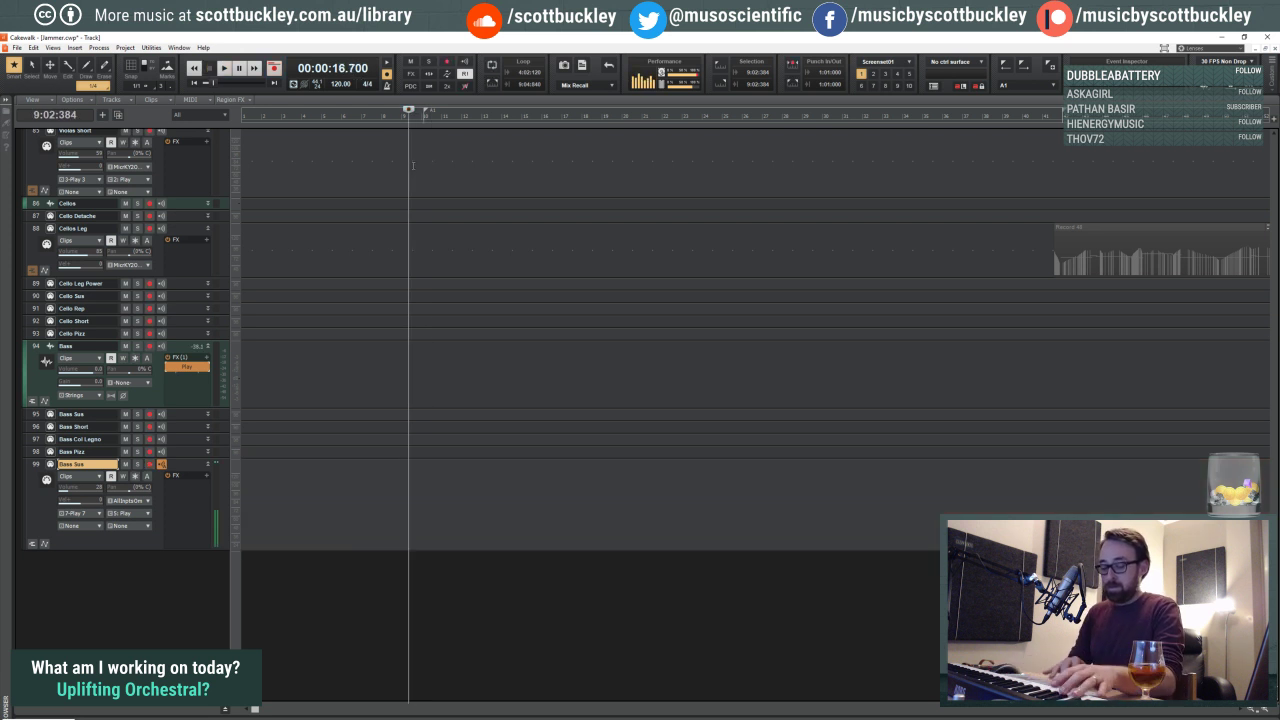
Step: Record a sustained bass line on the Bass Sus track from measure 9 to about measure 59, and return the playhead to measure 9
{"action": "key", "text": "r"}
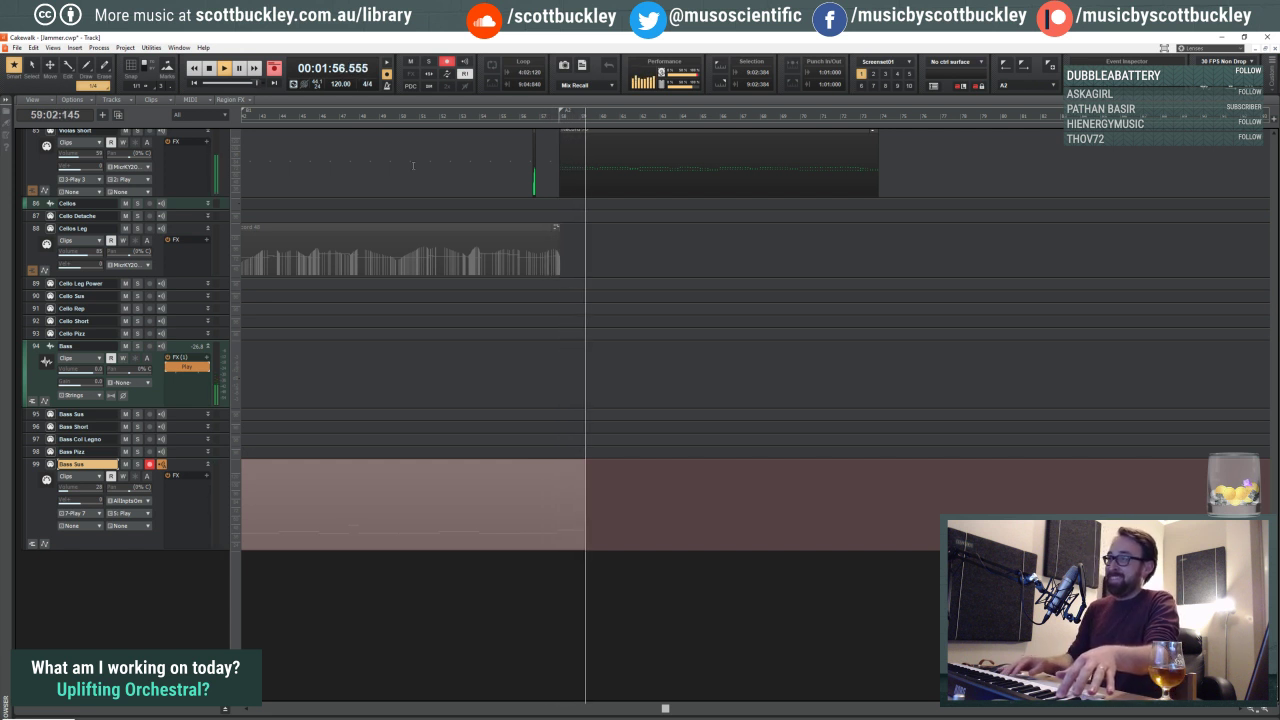
{"action": "key", "text": "space"}
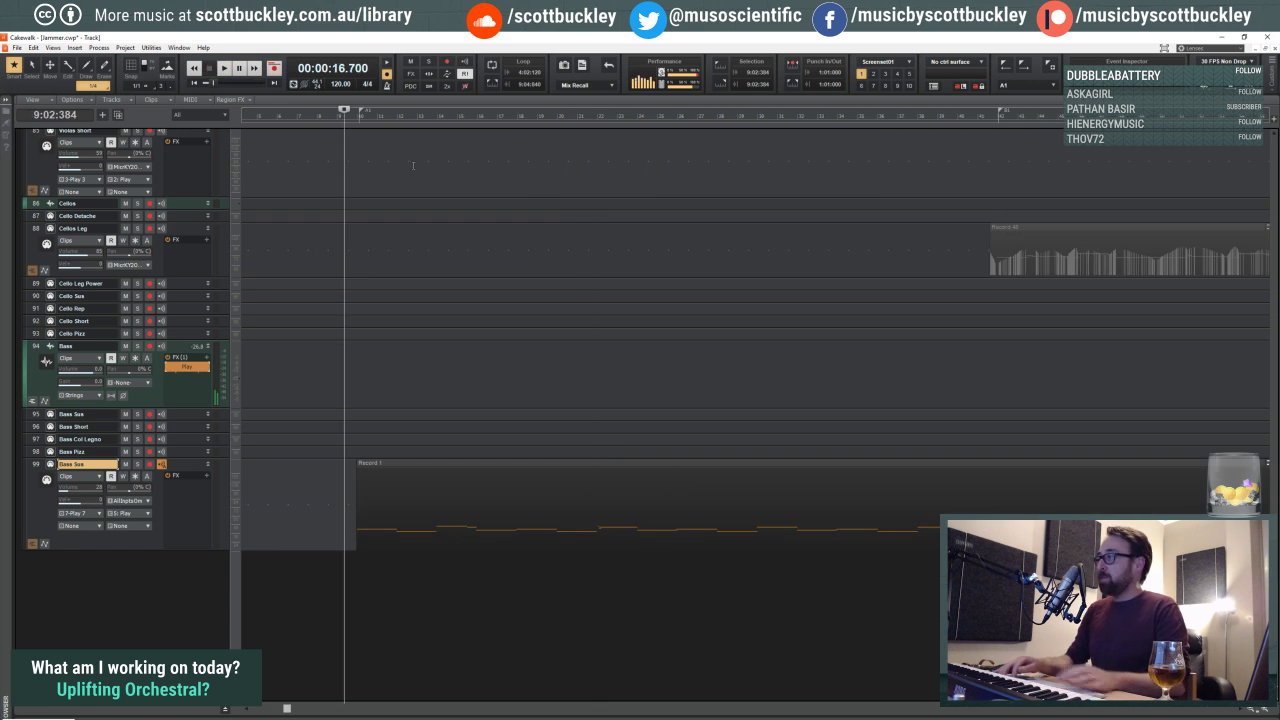
{"action": "left_click", "coordinate": [1248, 708]}
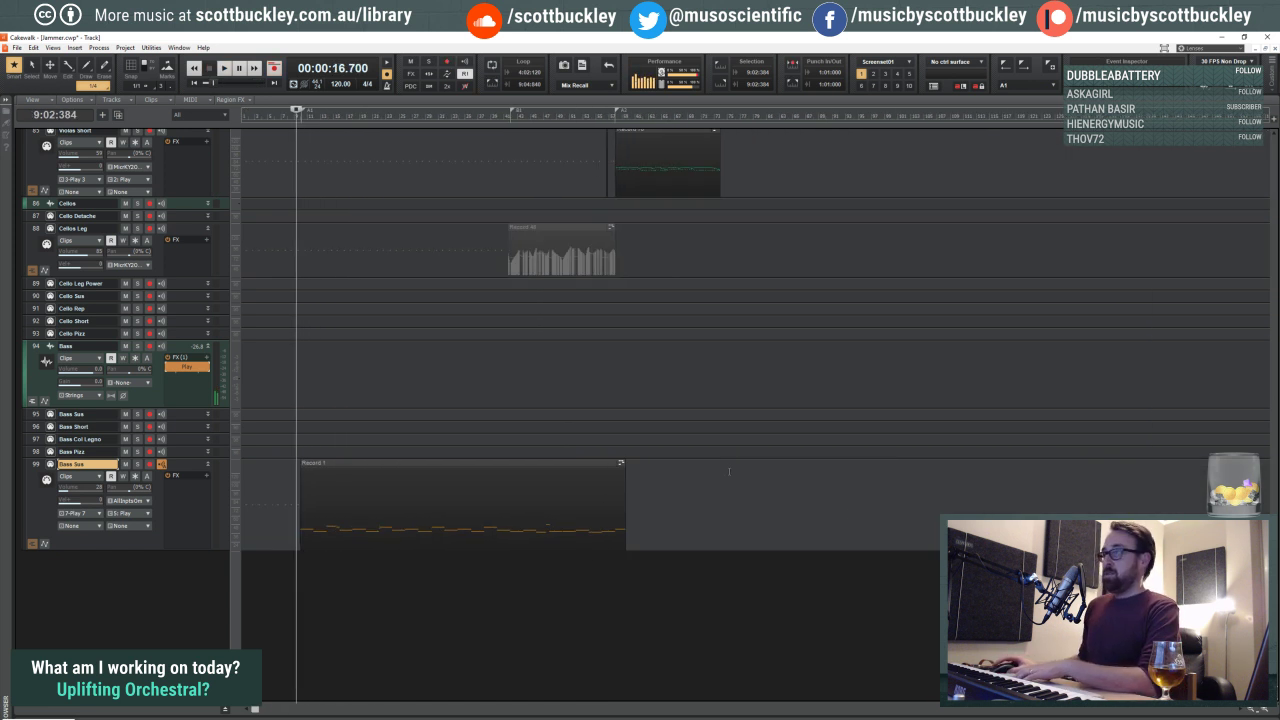
{"action": "left_click", "coordinate": [555, 432]}
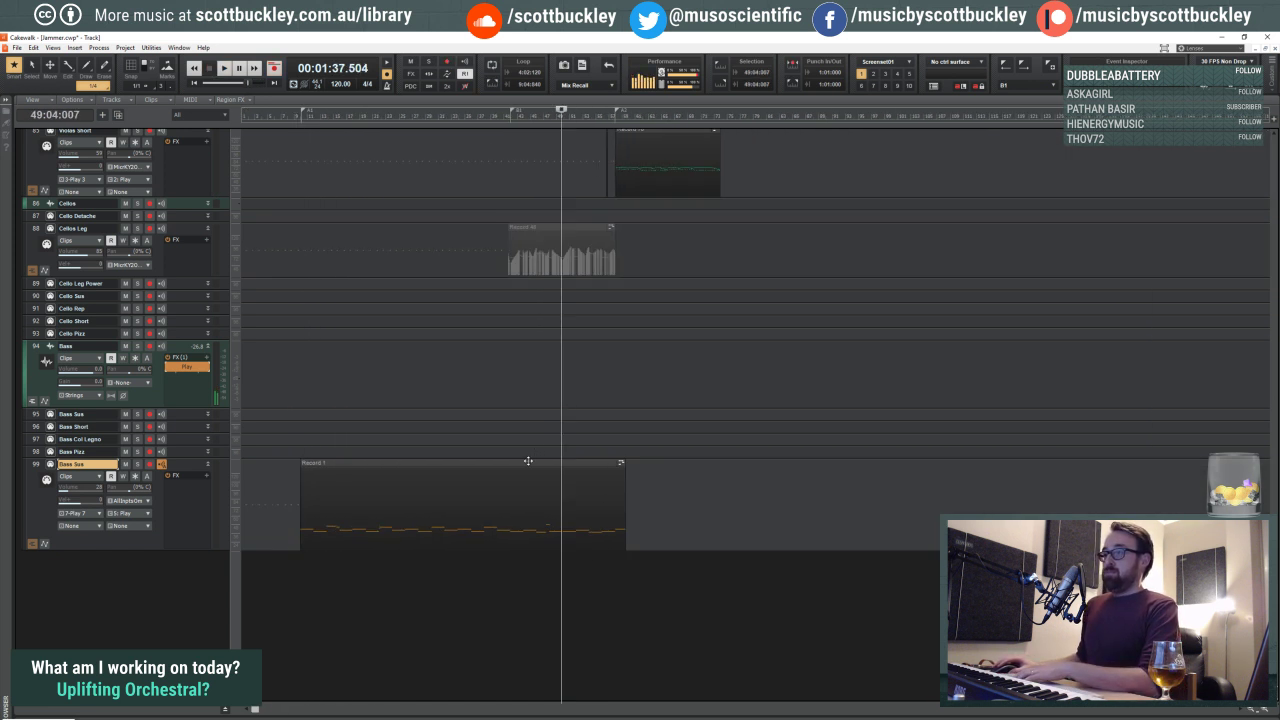
{"action": "left_click", "coordinate": [298, 432]}
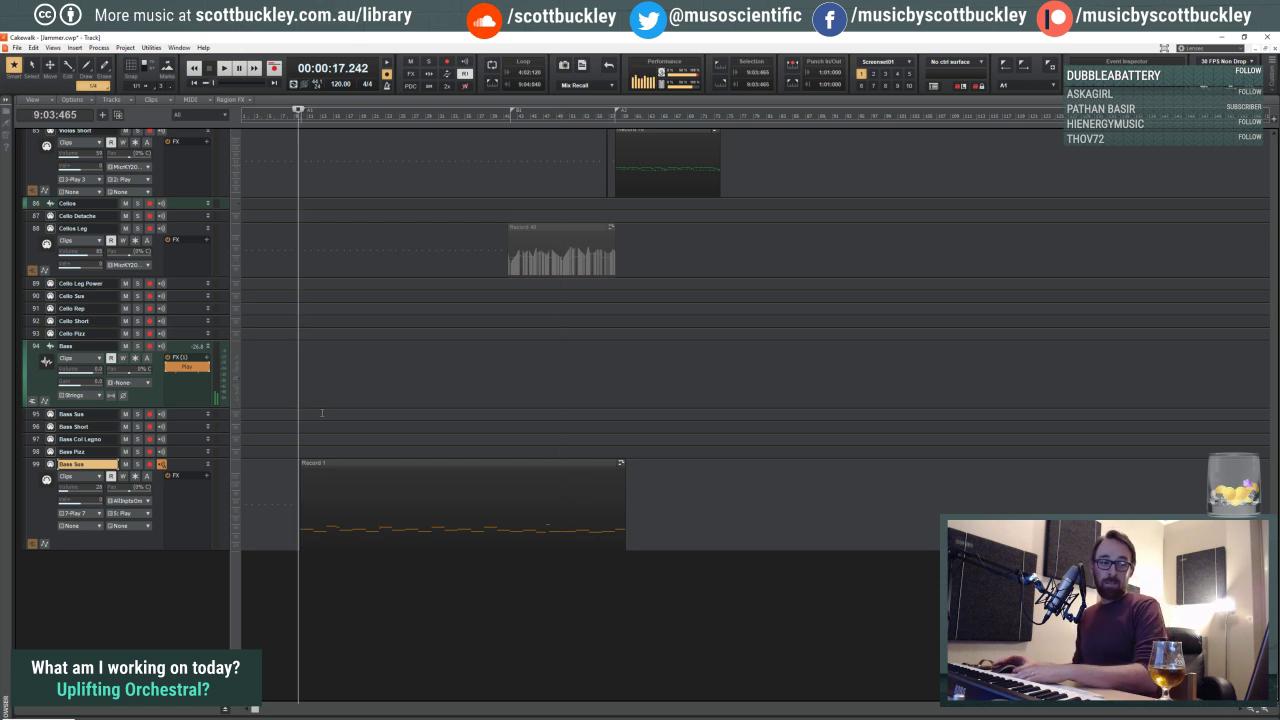
Step: In the recorded bass clip's piano roll, replace the long and short notes from measure 14 with one note at the short note's pitch
{"action": "double_click", "coordinate": [349, 462]}
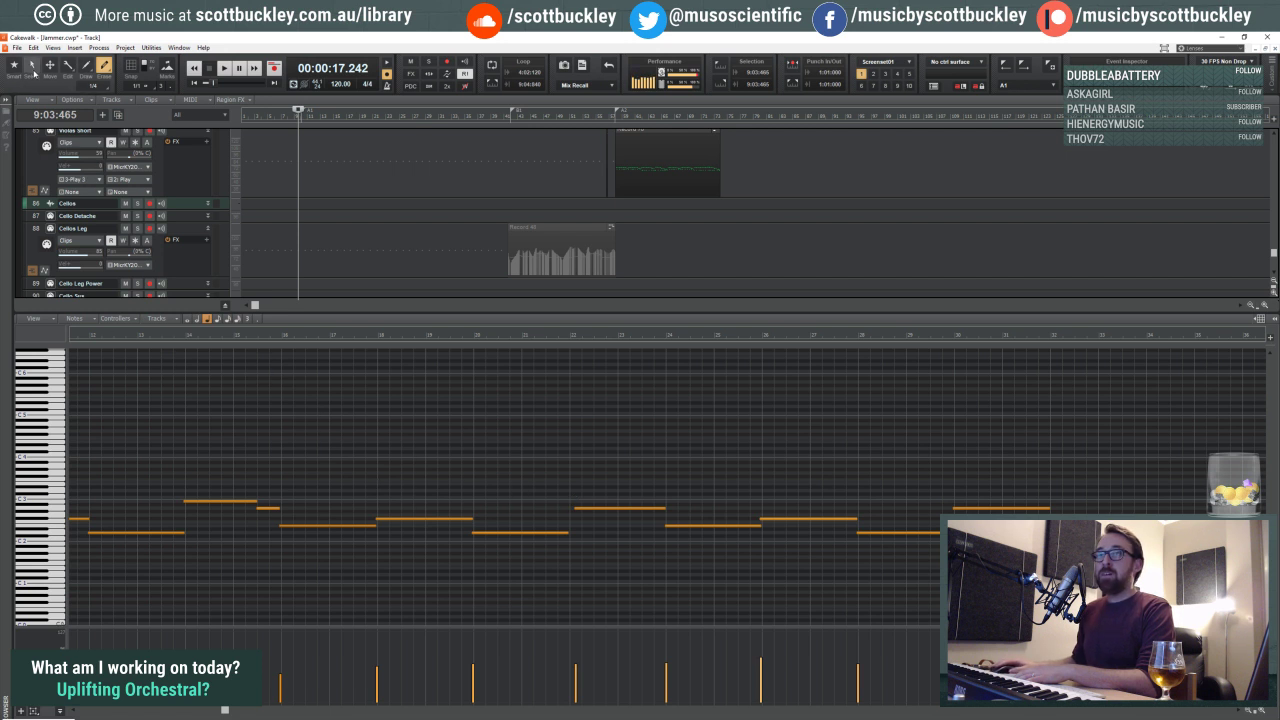
{"action": "left_click_drag", "start_coordinate": [228, 710], "coordinate": [241, 710]}
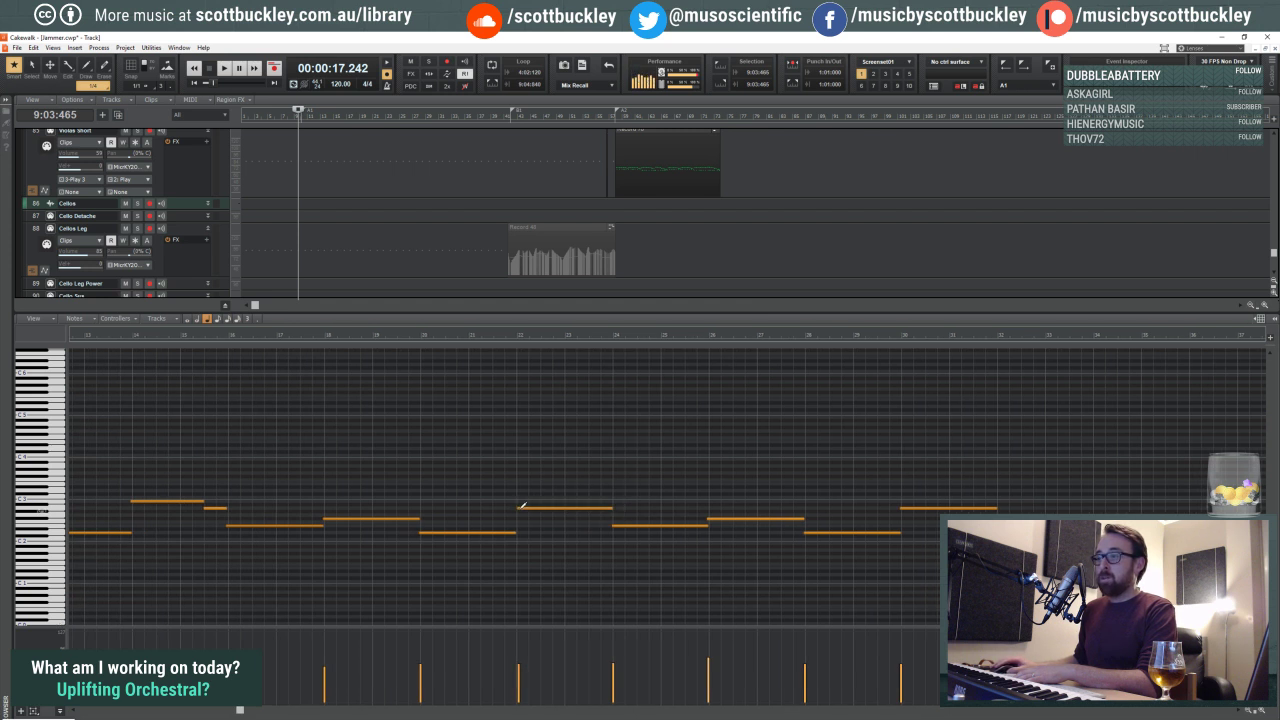
{"action": "left_click_drag", "start_coordinate": [243, 710], "coordinate": [156, 710]}
{"action": "left_click", "coordinate": [104, 66]}
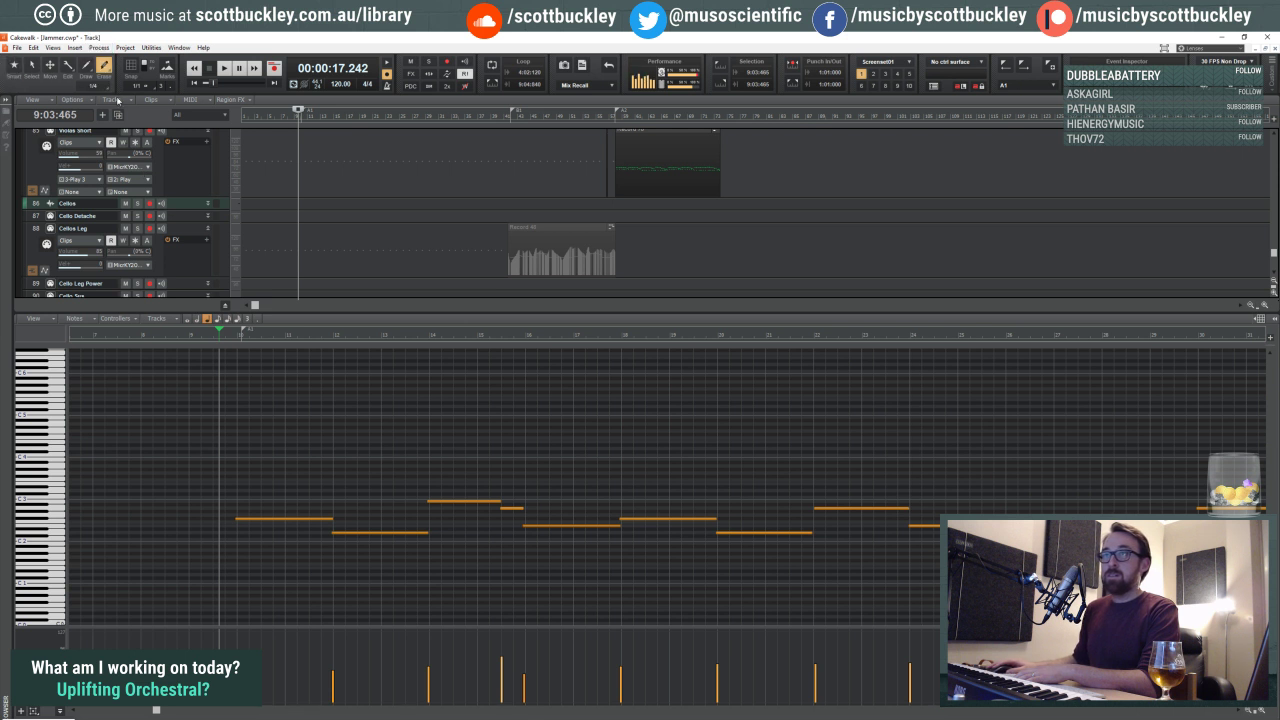
{"action": "left_click", "coordinate": [430, 500]}
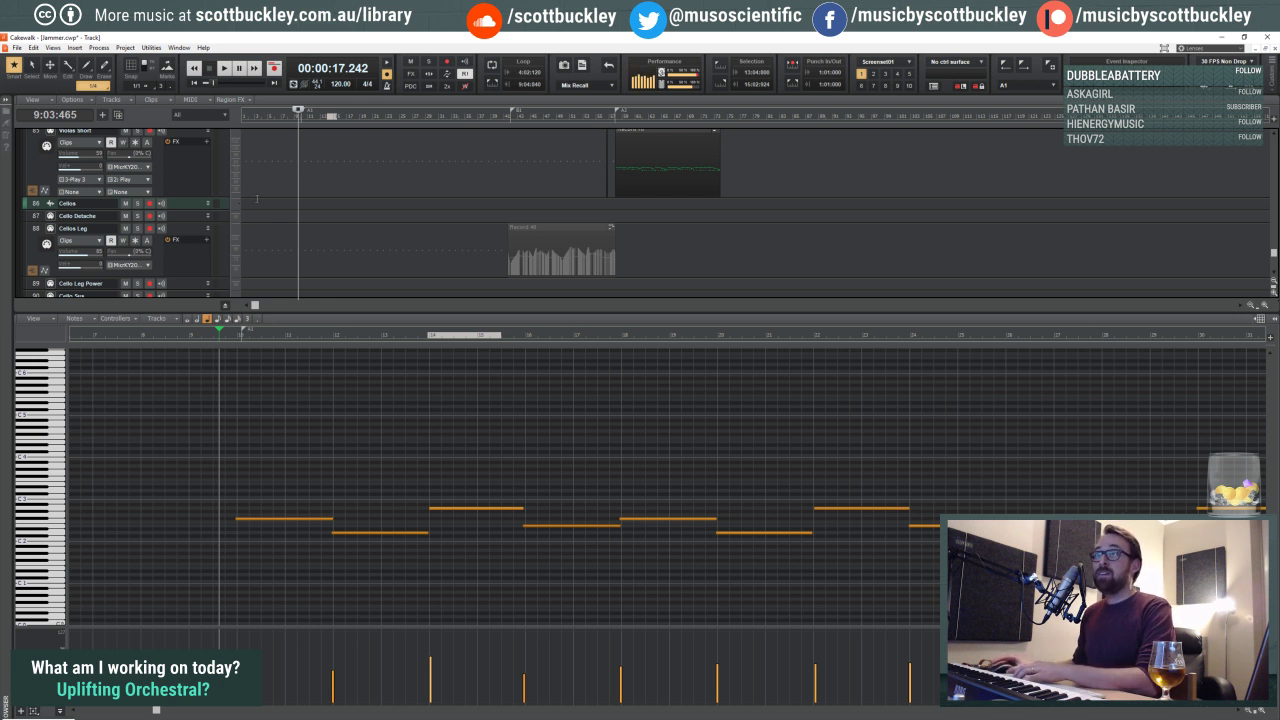
Step: Play the recorded bass line from late in measure 9 and close the piano roll during playback
{"action": "left_click", "coordinate": [228, 338]}
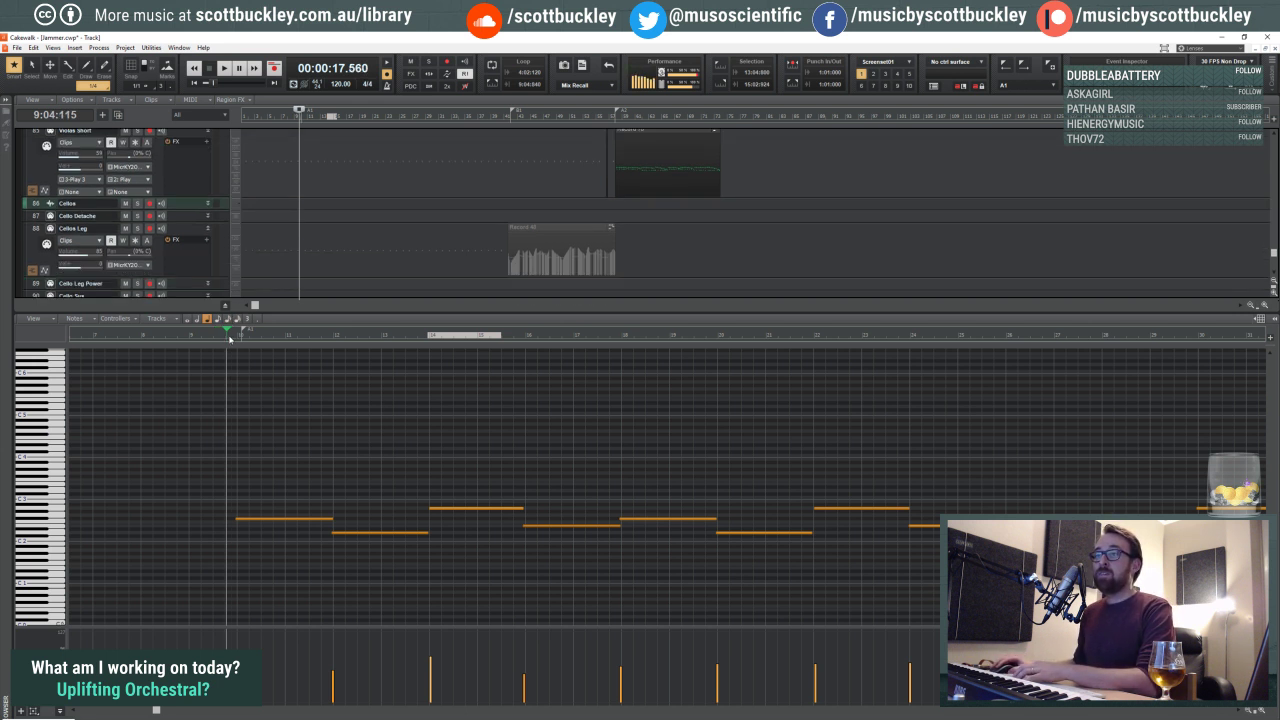
{"action": "key", "text": "ctrl+Left"}
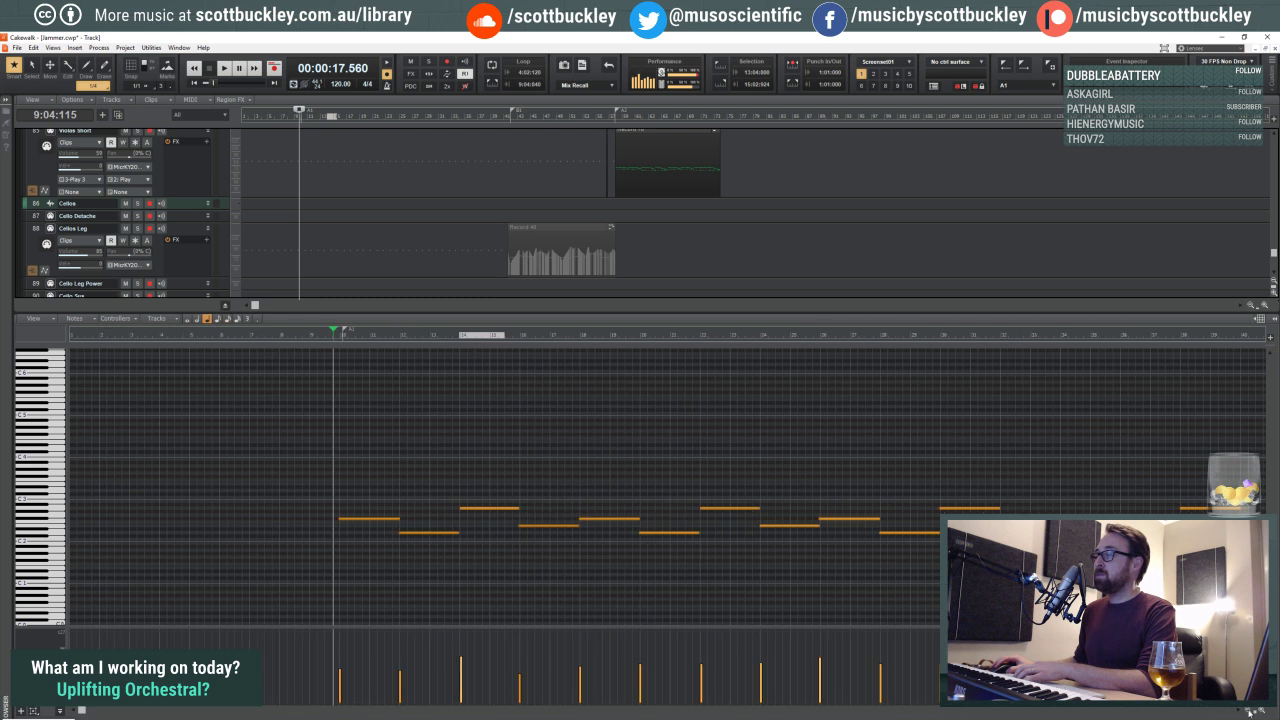
{"action": "left_click_drag", "start_coordinate": [1262, 712], "coordinate": [1250, 712]}
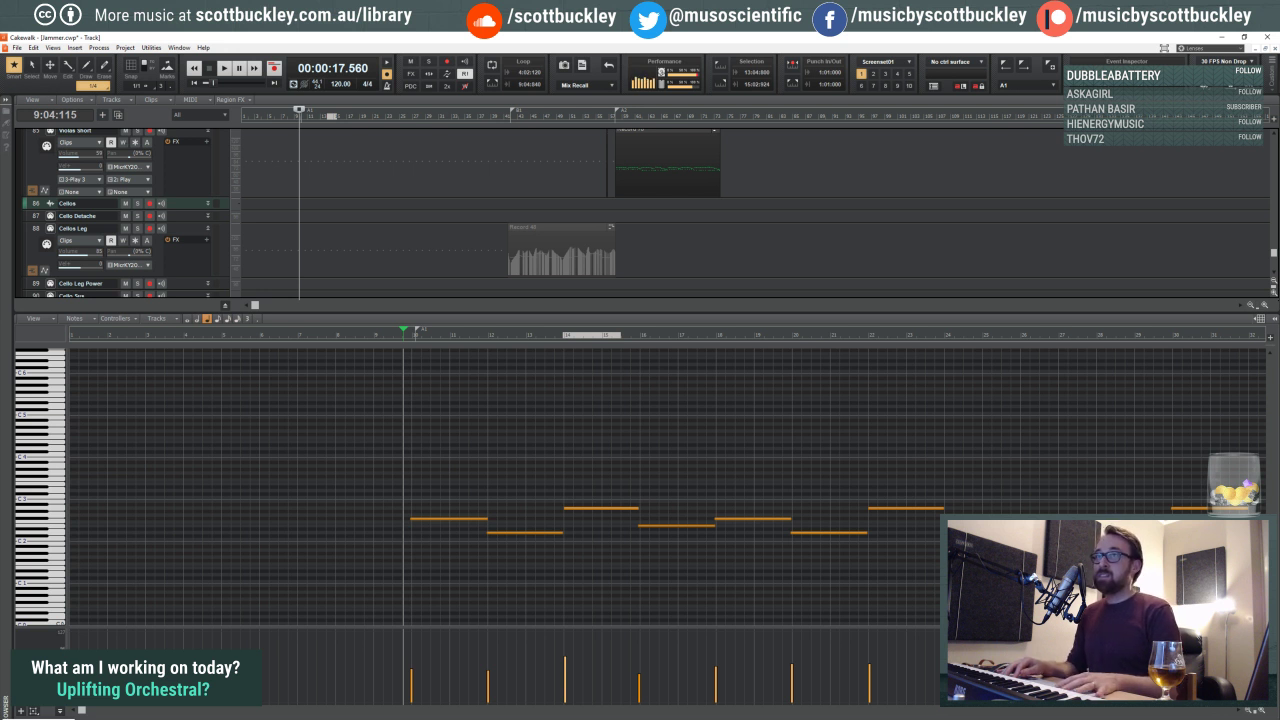
{"action": "key", "text": "space"}
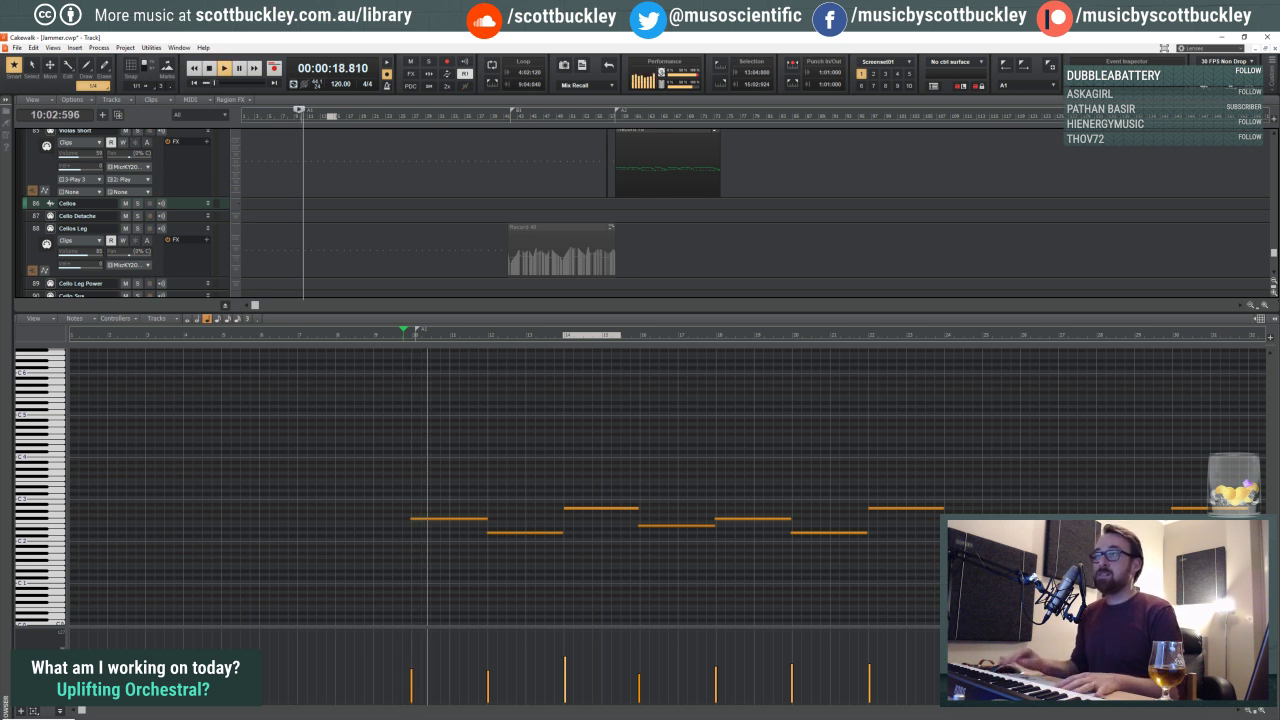
{"action": "key", "text": "d"}
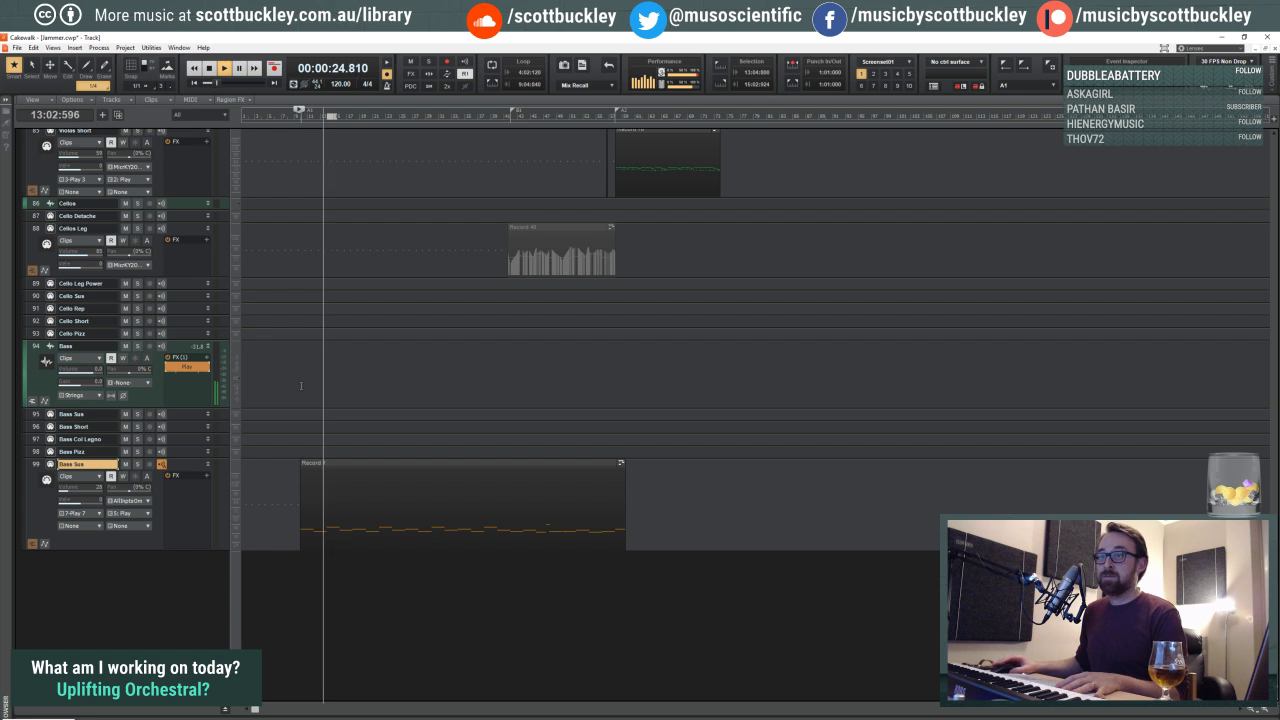
Step: During playback, audition the Cello Sus track and then the Cellos Leg track, and stop playback
{"action": "scroll", "coordinate": [300, 385], "scroll_direction": "up", "scroll_amount": 3}
{"action": "scroll", "coordinate": [300, 385], "scroll_direction": "up", "scroll_amount": 10}
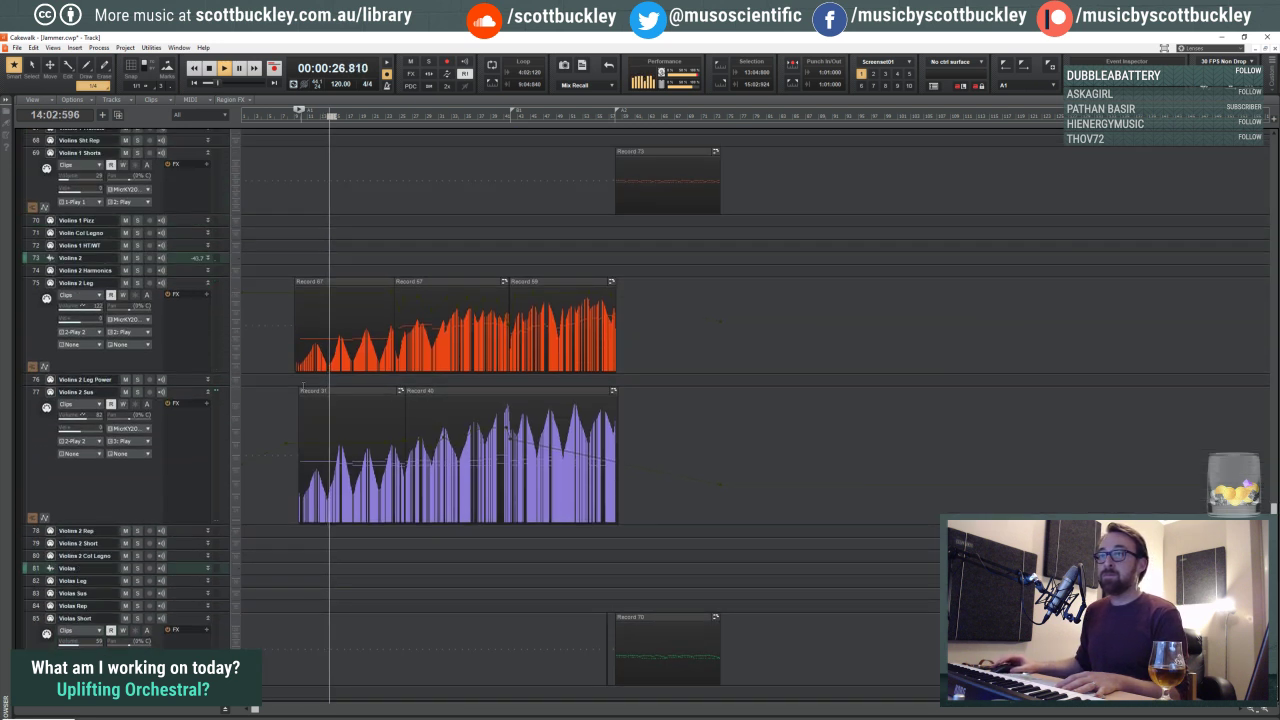
{"action": "scroll", "coordinate": [305, 380], "scroll_direction": "down", "scroll_amount": 12}
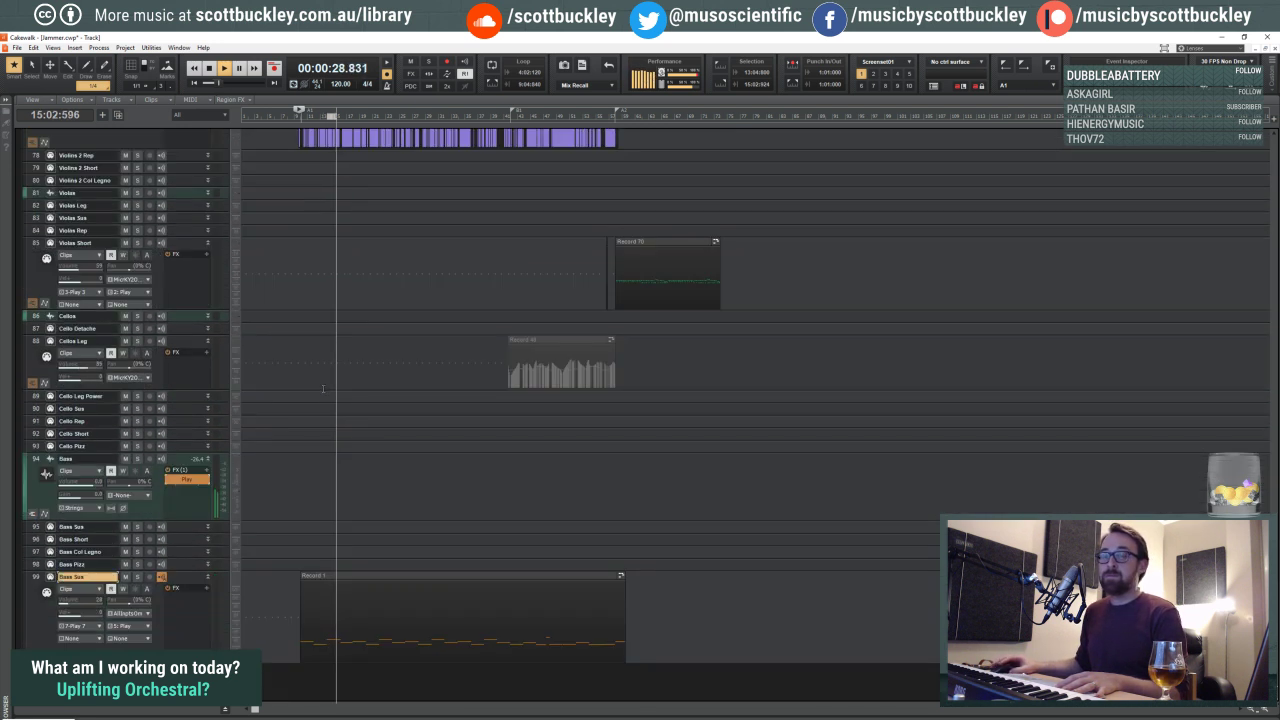
{"action": "scroll", "coordinate": [324, 388], "scroll_direction": "down", "scroll_amount": 1}
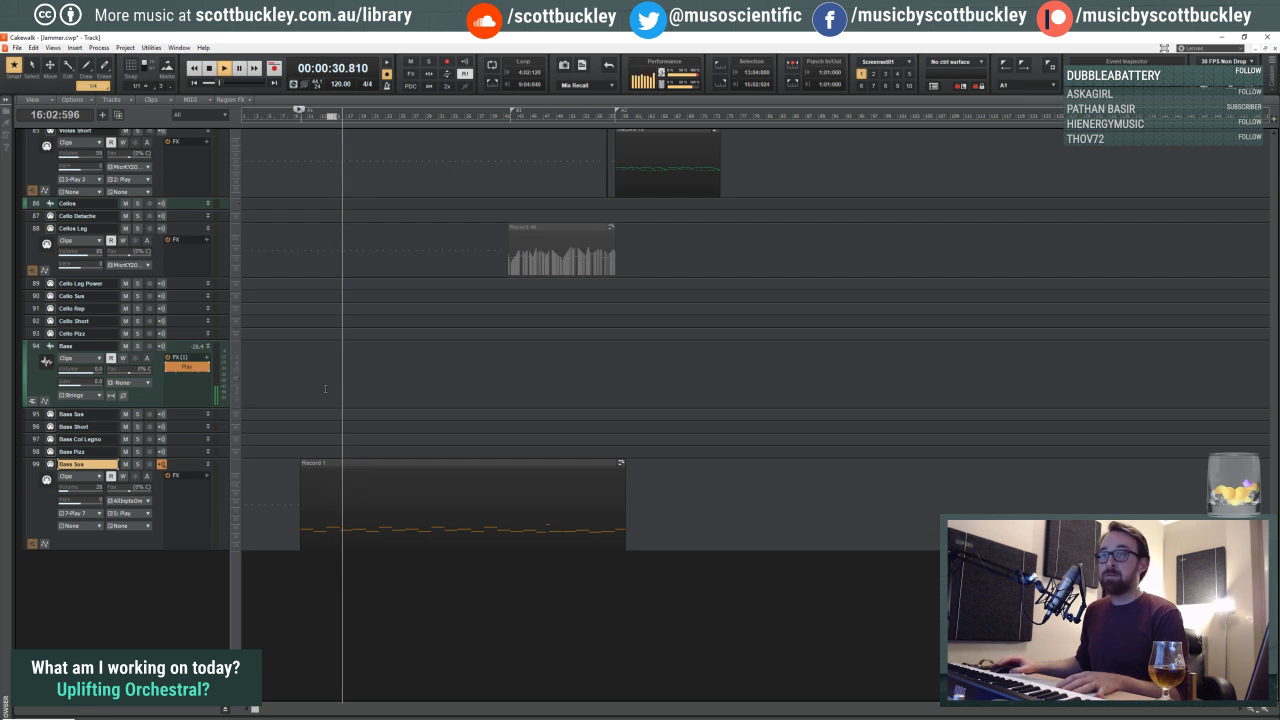
{"action": "left_click", "coordinate": [258, 296]}
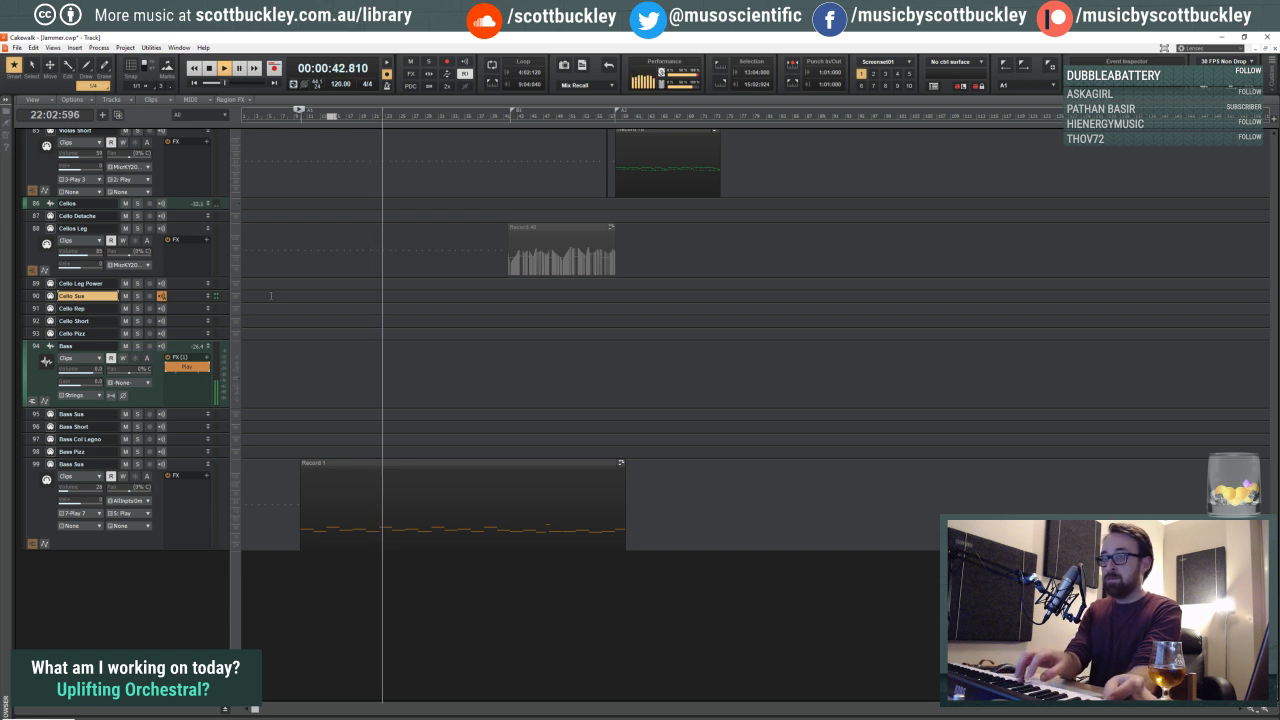
{"action": "left_click", "coordinate": [233, 228]}
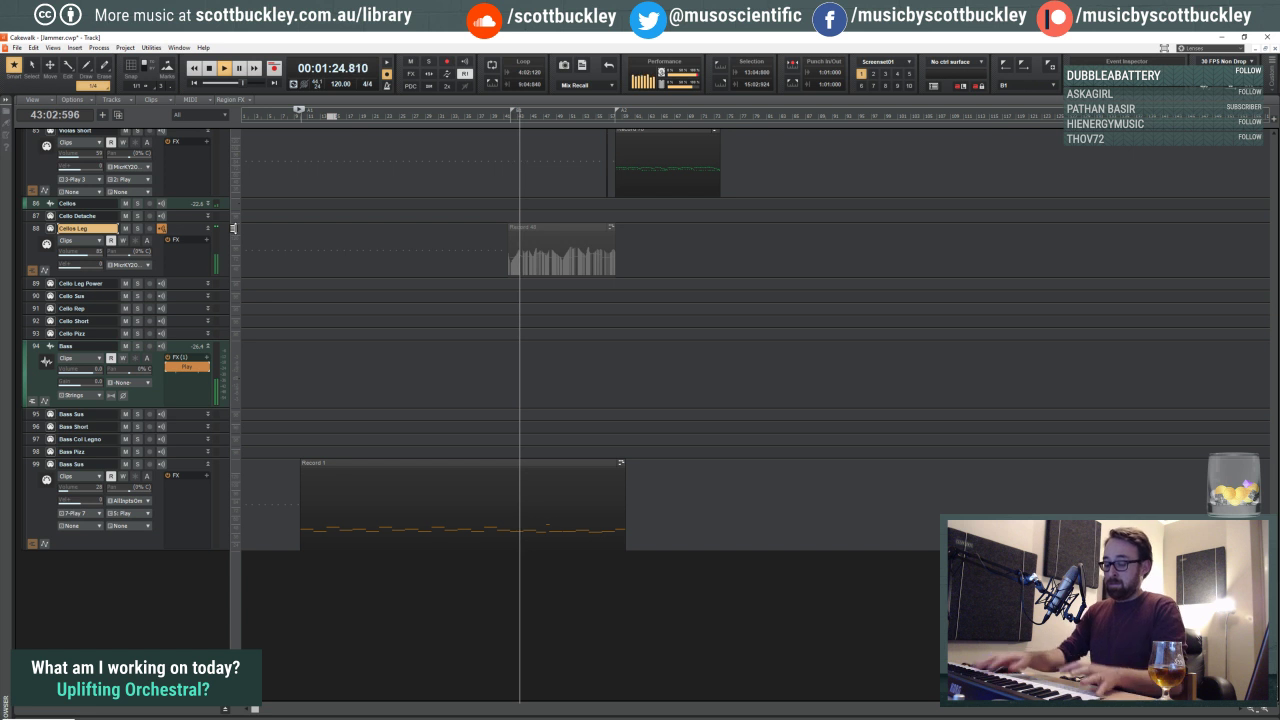
{"action": "key", "text": "space"}
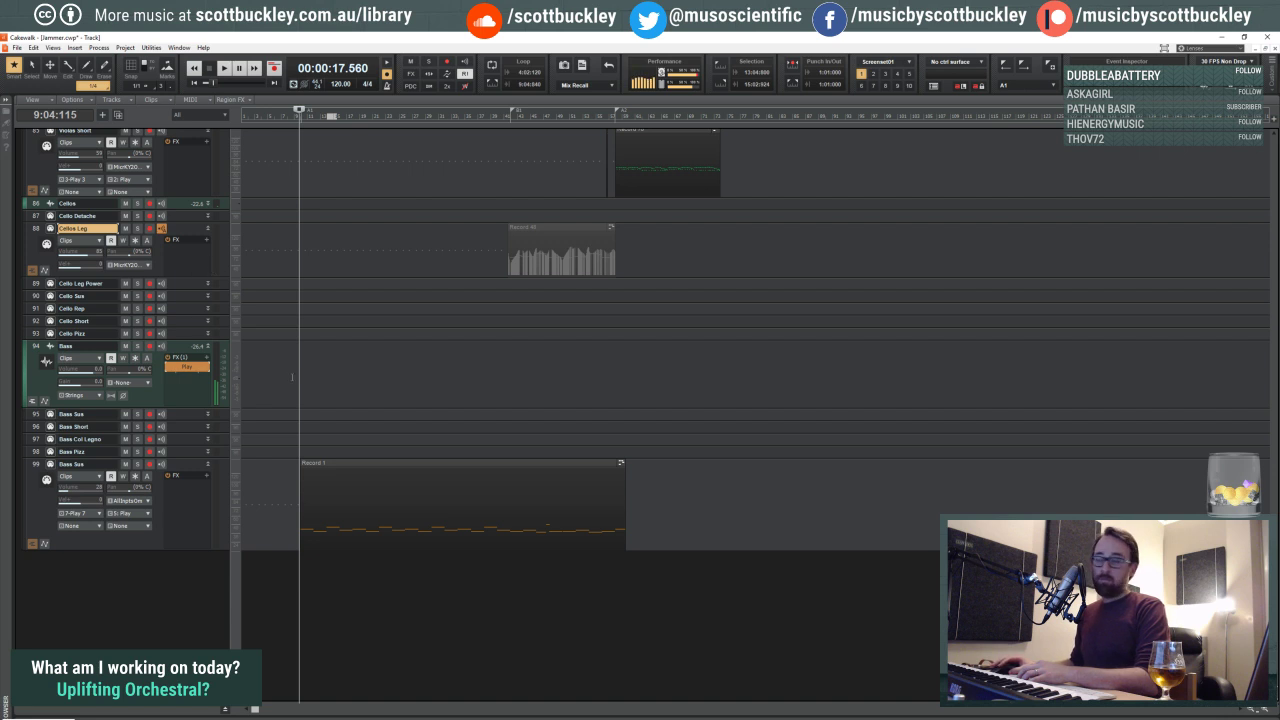
Step: View the Absynth 5 instrument on Track 1 and dismiss its window
{"action": "scroll", "coordinate": [291, 378], "scroll_direction": "up", "scroll_amount": 15}
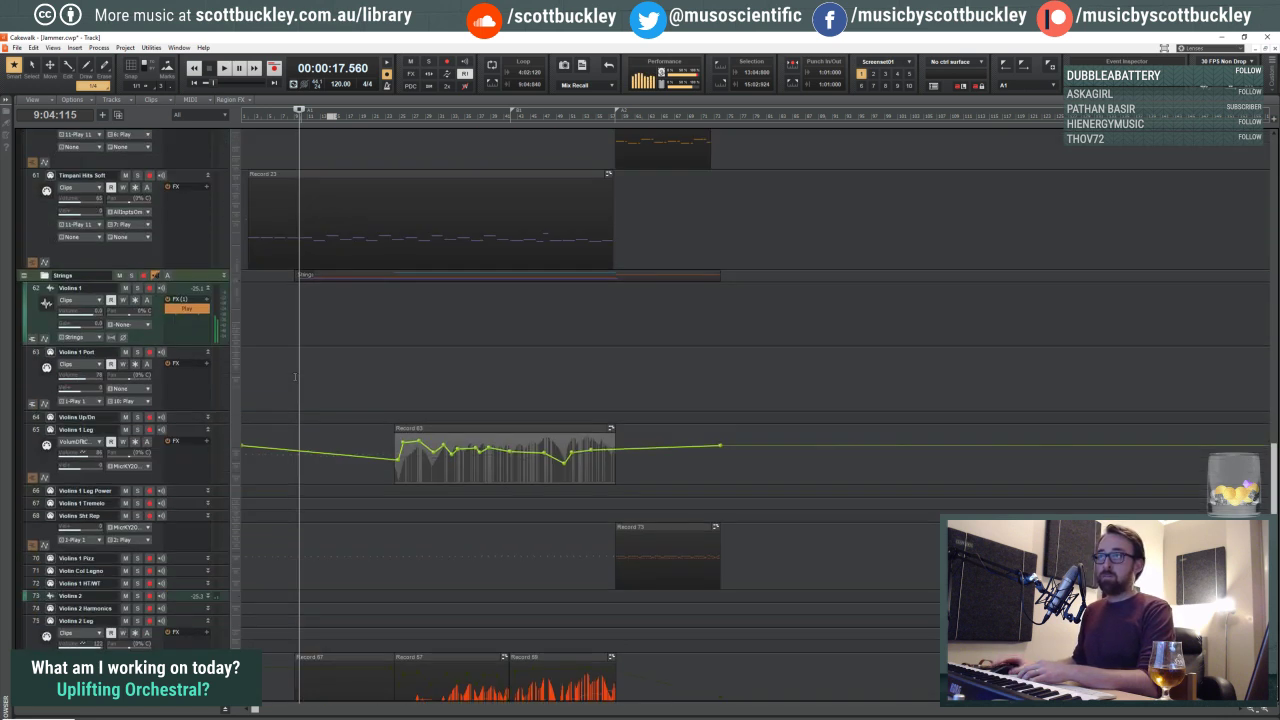
{"action": "scroll", "coordinate": [294, 377], "scroll_direction": "up", "scroll_amount": 15}
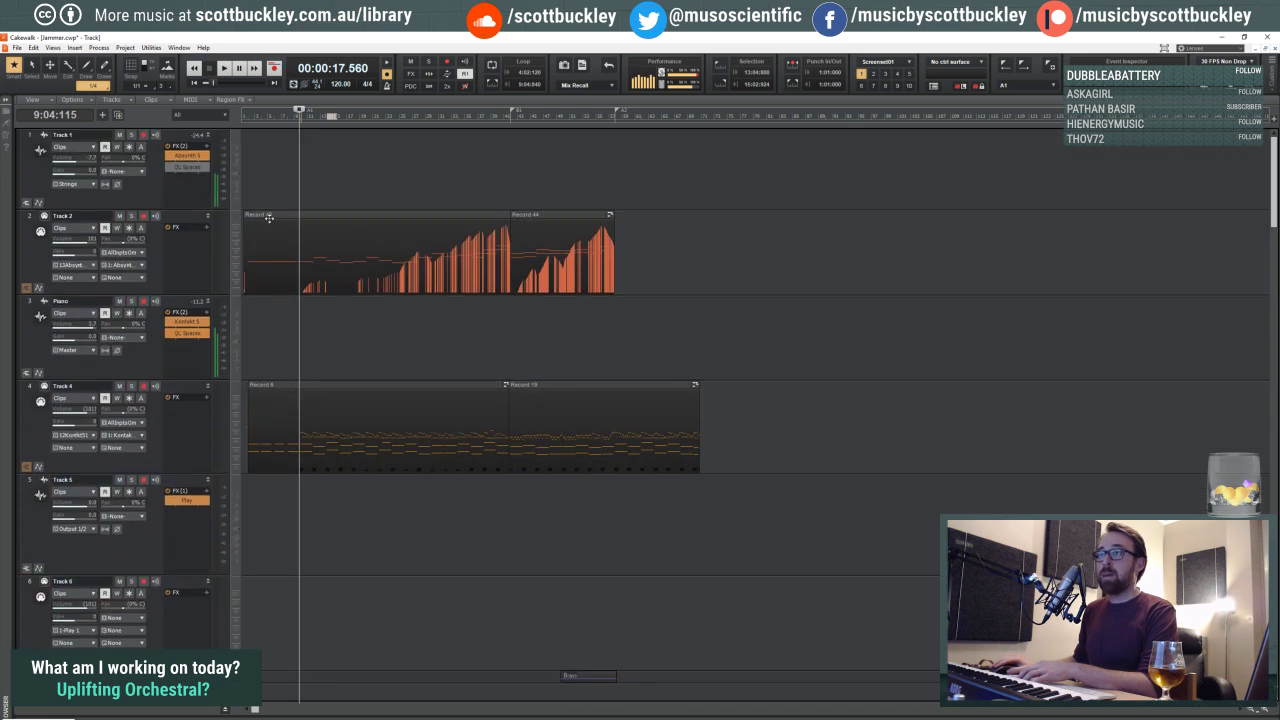
{"action": "double_click", "coordinate": [186, 155]}
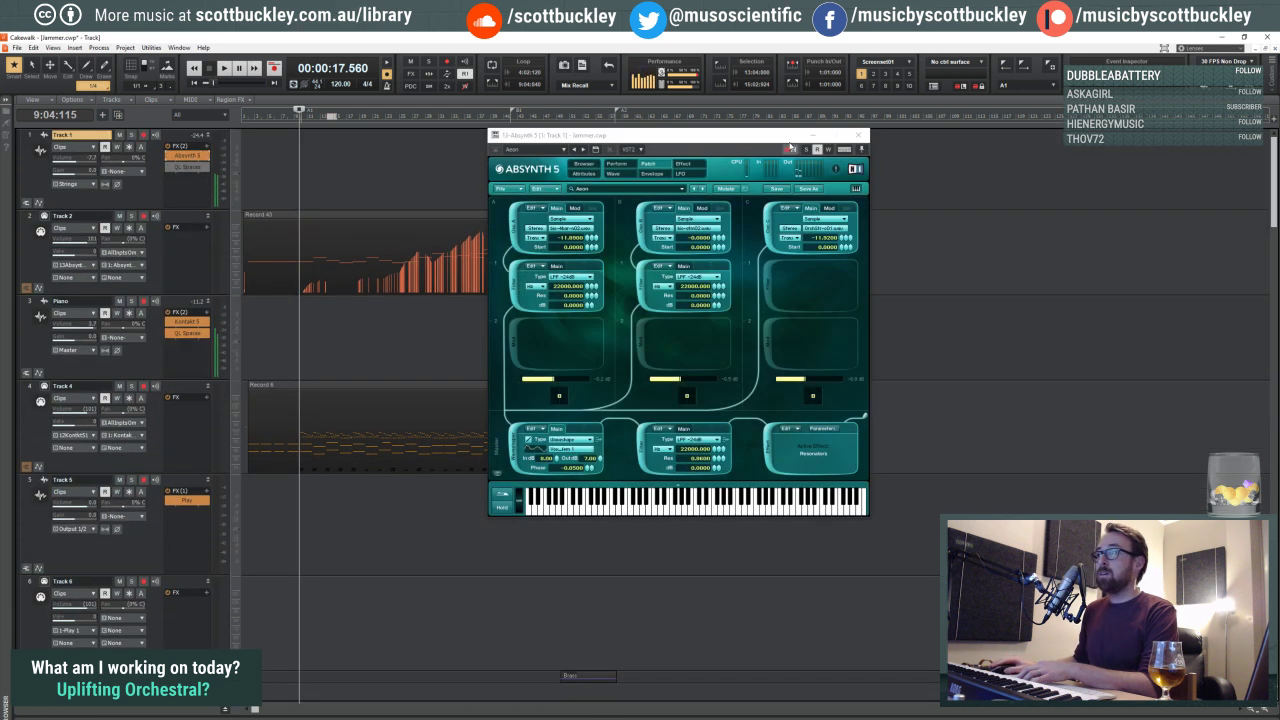
{"action": "left_click", "coordinate": [858, 135]}
Step: Move the playhead to measure 29 and view the QL Spaces reverb on the Piano track, dismissing its window
{"action": "left_click", "coordinate": [429, 112]}
{"action": "scroll", "coordinate": [225, 270], "scroll_direction": "down", "scroll_amount": 5}
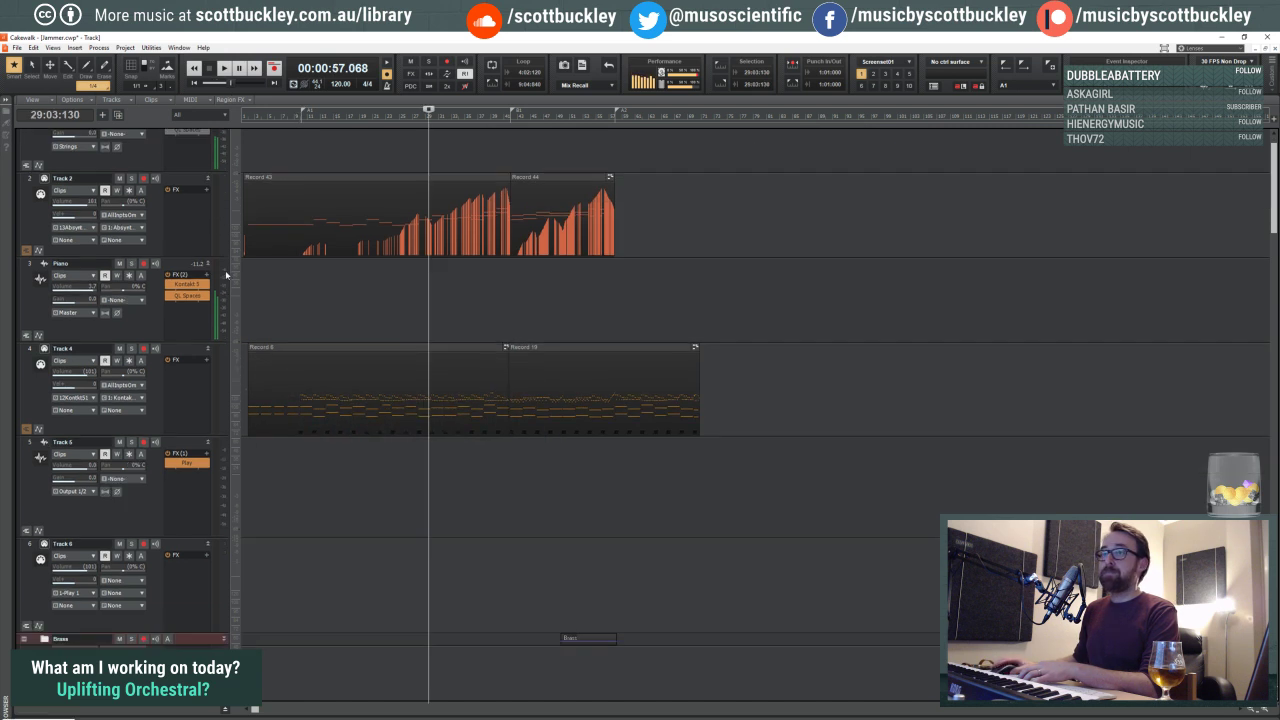
{"action": "scroll", "coordinate": [244, 421], "scroll_direction": "down", "scroll_amount": 3}
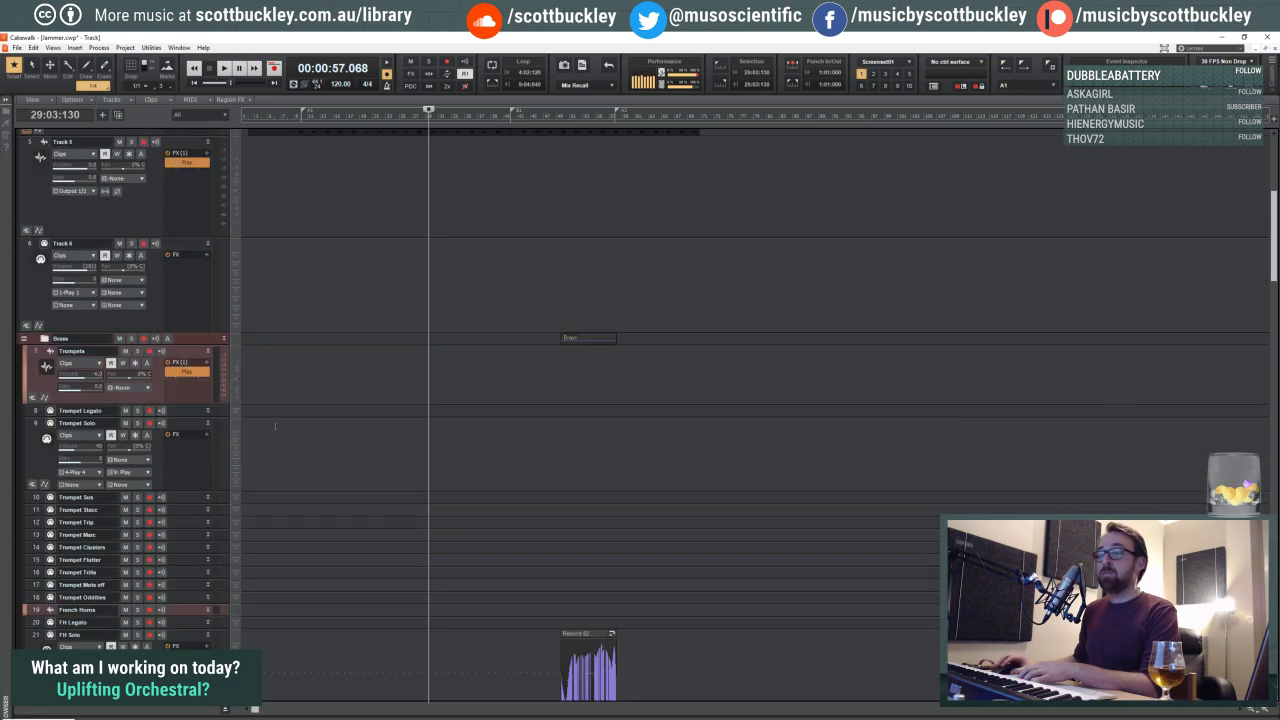
{"action": "scroll", "coordinate": [260, 414], "scroll_direction": "up", "scroll_amount": 8}
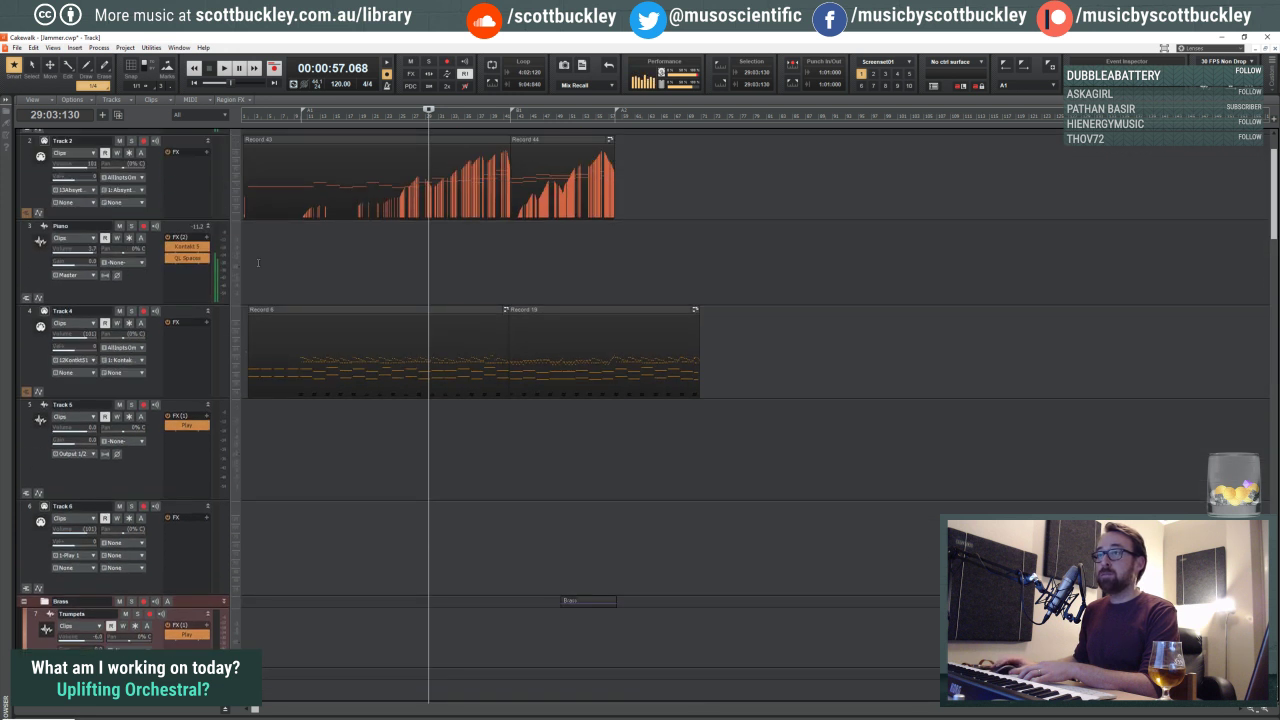
{"action": "double_click", "coordinate": [184, 260]}
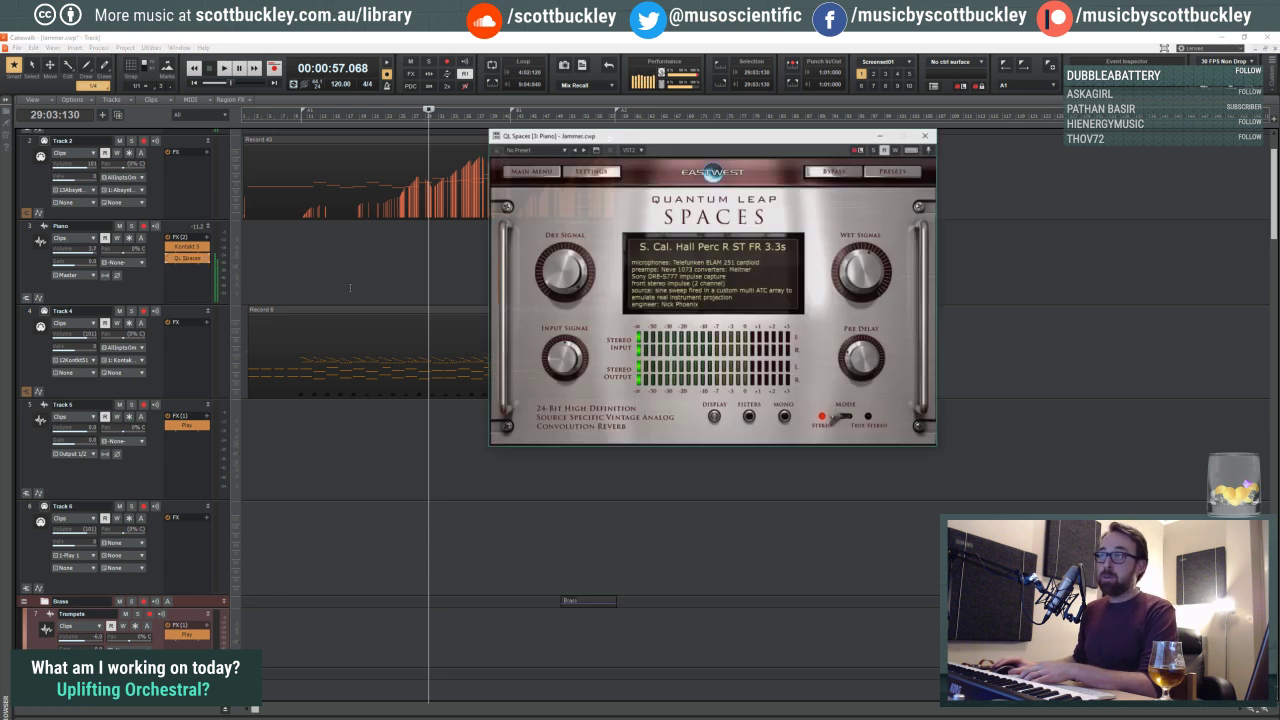
{"action": "left_click_drag", "start_coordinate": [726, 139], "coordinate": [686, 269]}
{"action": "left_click", "coordinate": [830, 265]}
Step: Show the buses pane and view the VBC Rack compressor on the Master bus, dismissing its window
{"action": "scroll", "coordinate": [384, 352], "scroll_direction": "down", "scroll_amount": 20}
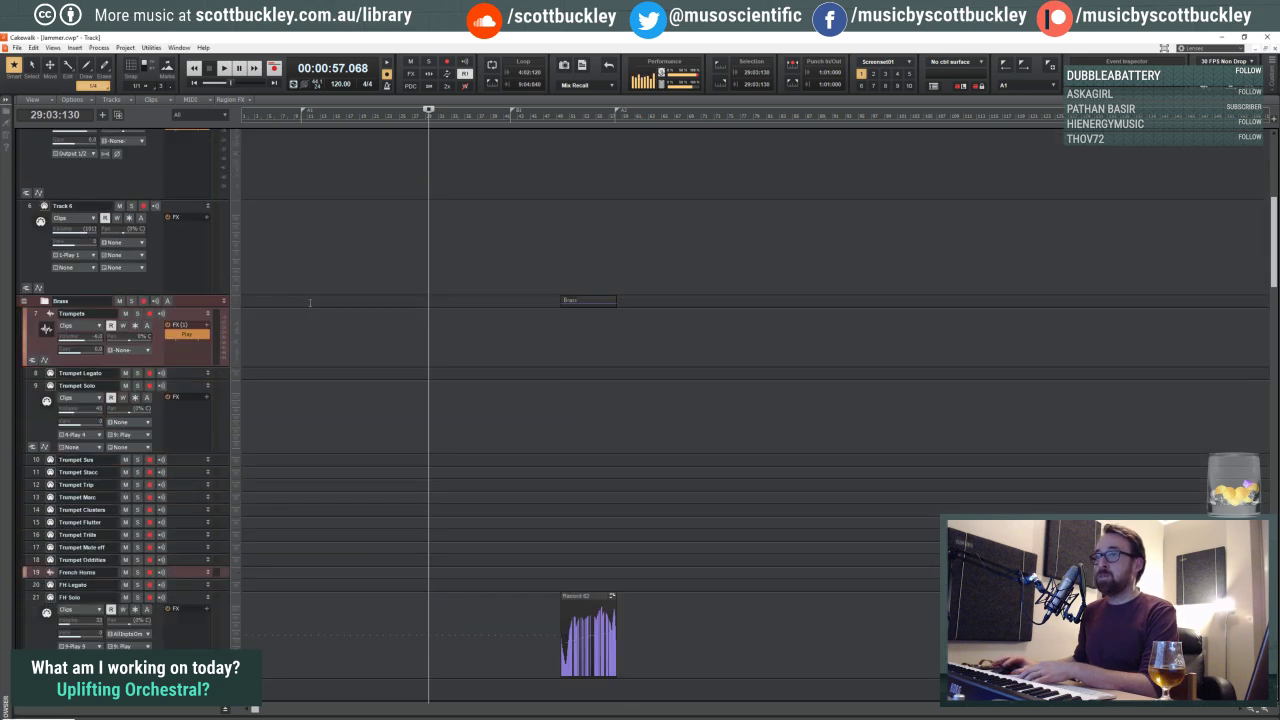
{"action": "scroll", "coordinate": [384, 352], "scroll_direction": "down", "scroll_amount": 5}
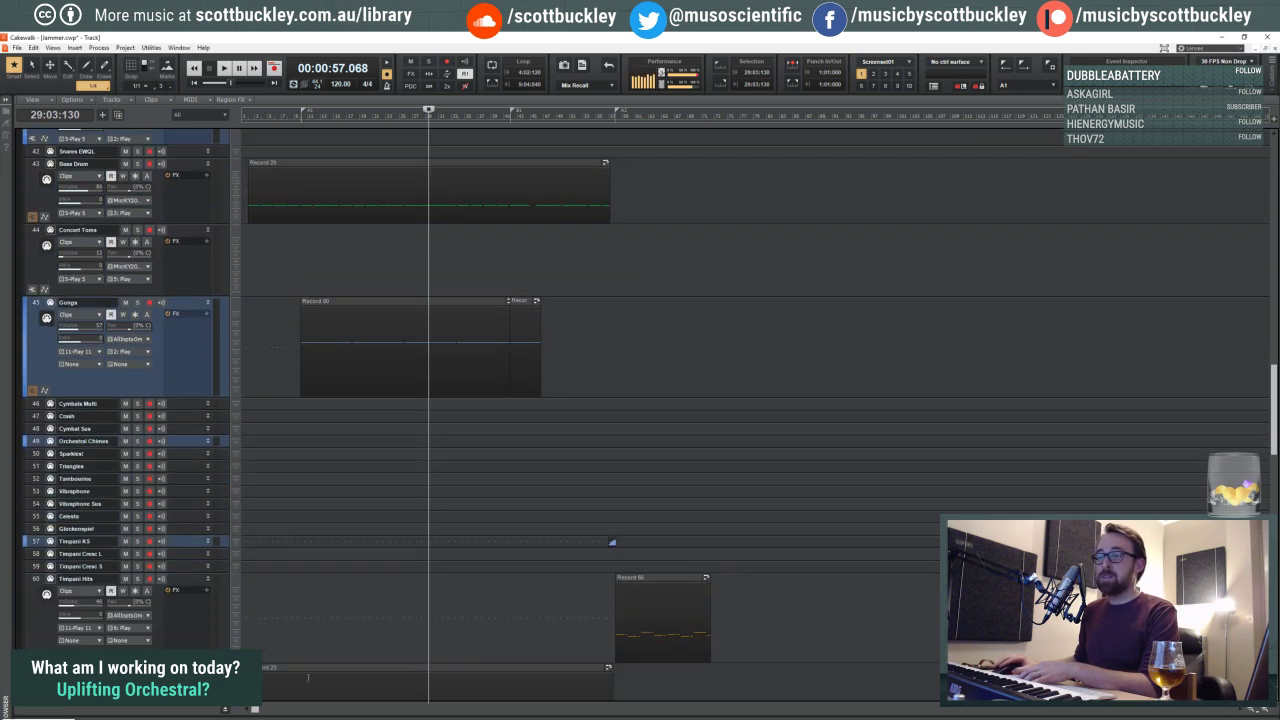
{"action": "left_click", "coordinate": [227, 710]}
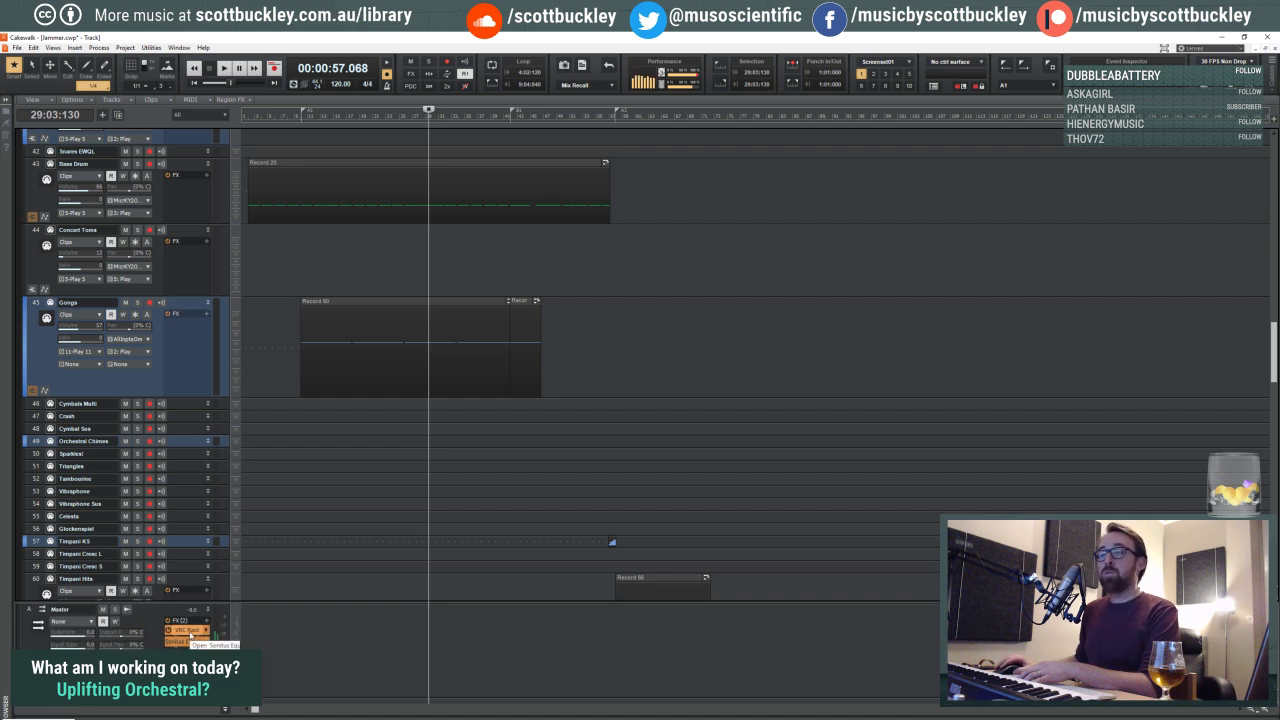
{"action": "double_click", "coordinate": [186, 631]}
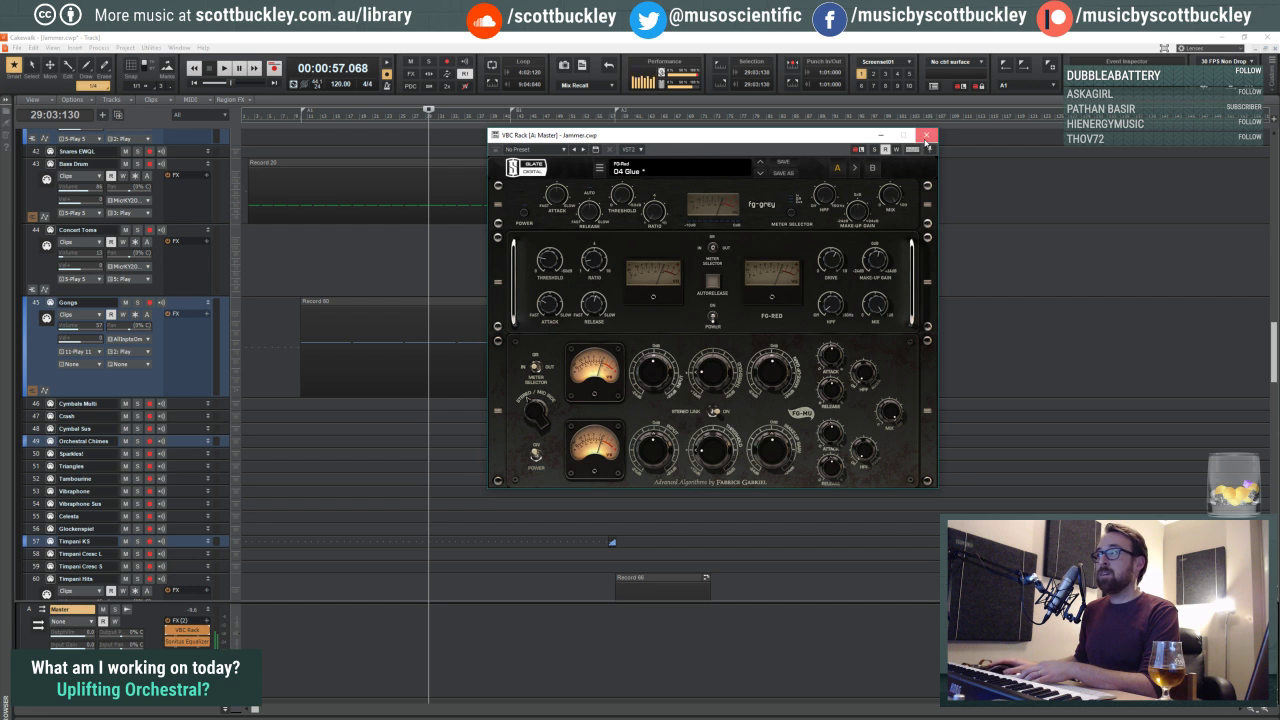
{"action": "left_click", "coordinate": [926, 134]}
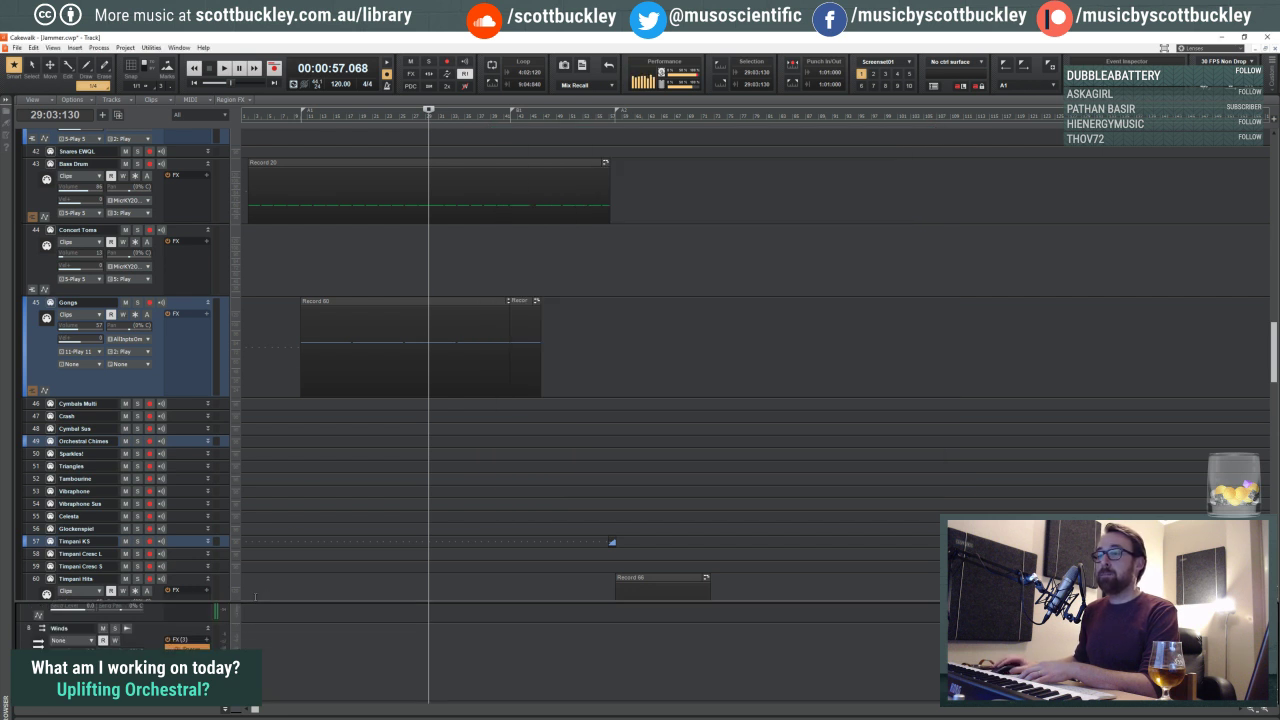
Step: Enlarge the buses pane and view the Virtual Mix Rack on the Brass bus, dismissing its window
{"action": "left_click_drag", "start_coordinate": [255, 601], "coordinate": [255, 490]}
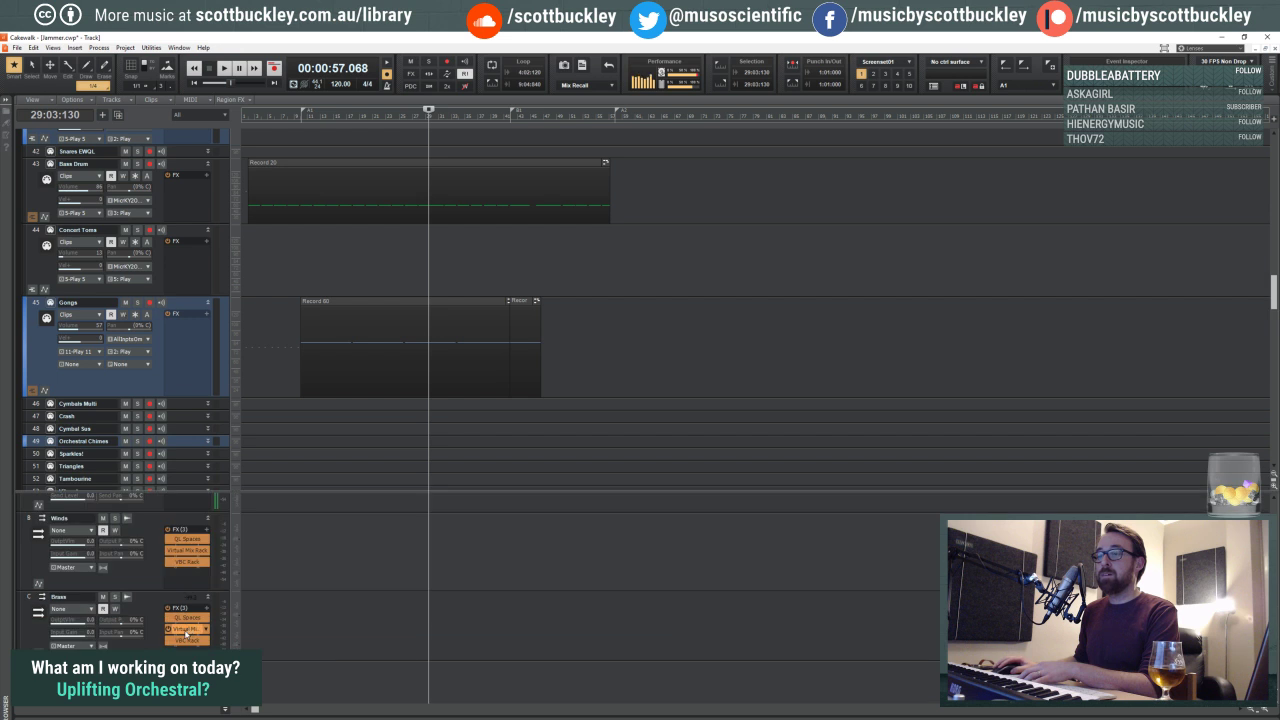
{"action": "double_click", "coordinate": [187, 640]}
{"action": "double_click", "coordinate": [188, 641]}
{"action": "double_click", "coordinate": [190, 629]}
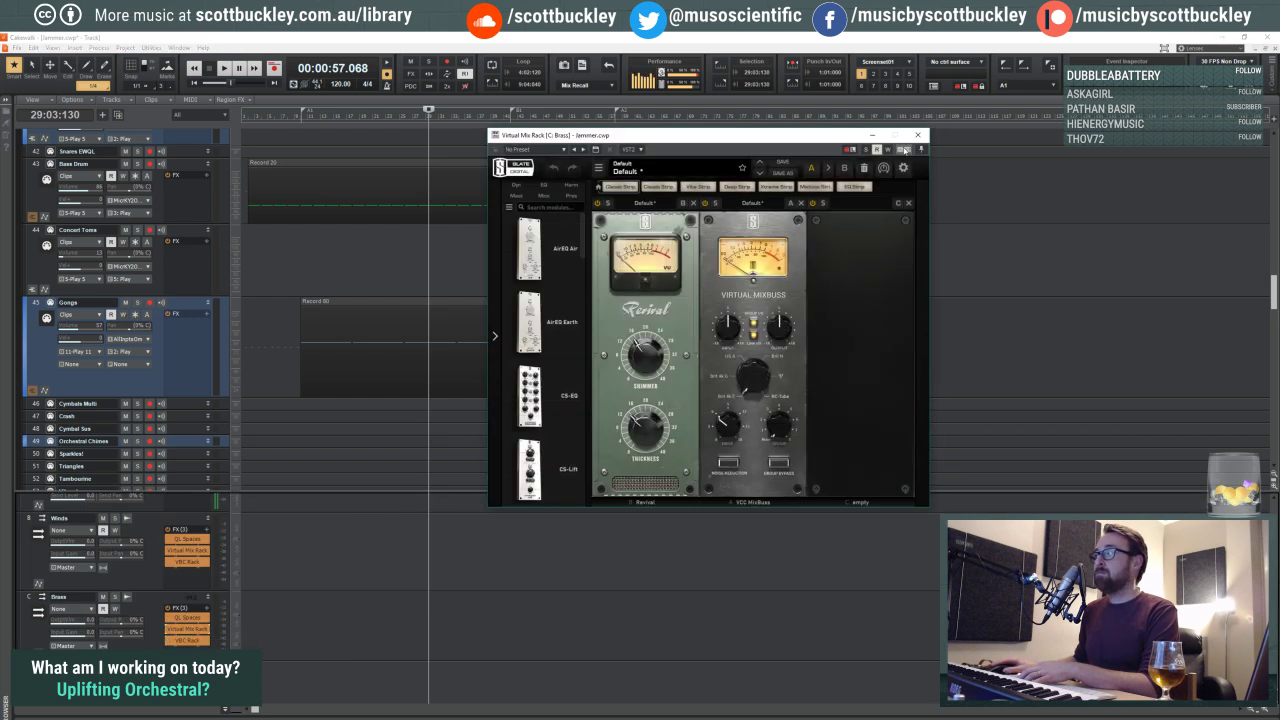
{"action": "left_click", "coordinate": [917, 135]}
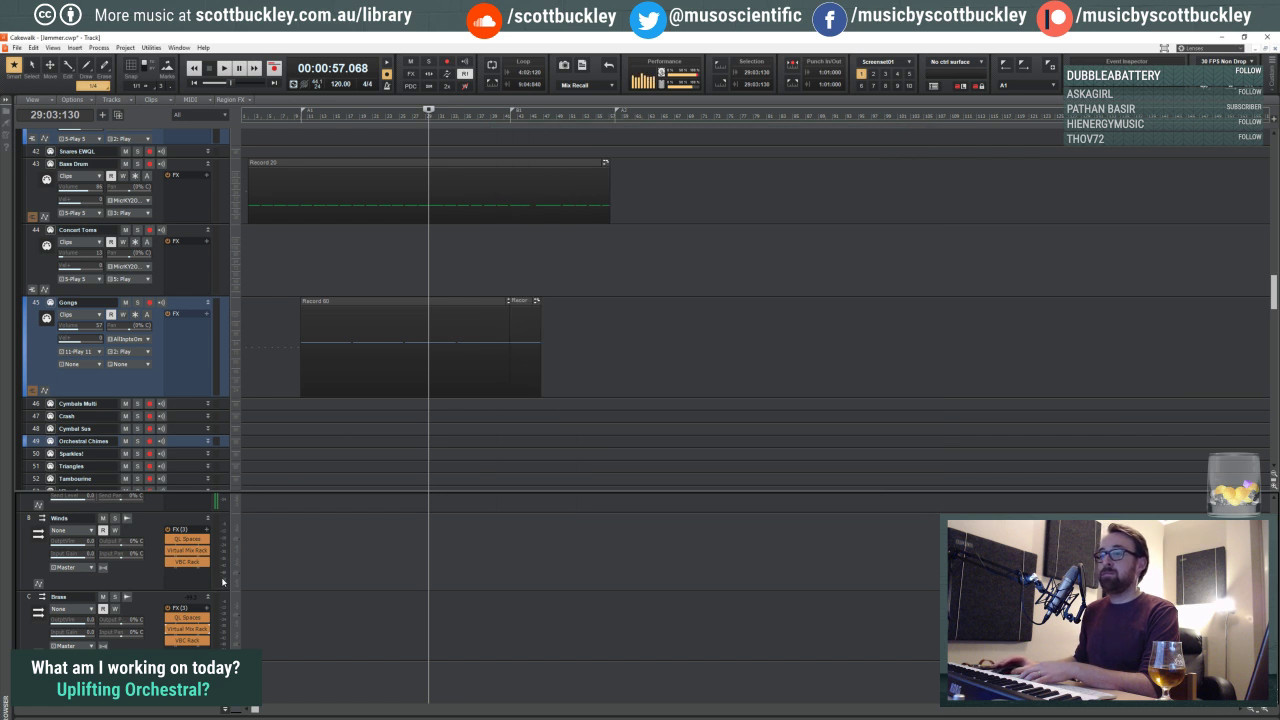
Step: Look through the channel strip and dynamics plug-ins available for the Master bus's effects rack without inserting any
{"action": "scroll", "coordinate": [266, 594], "scroll_direction": "up", "scroll_amount": 1}
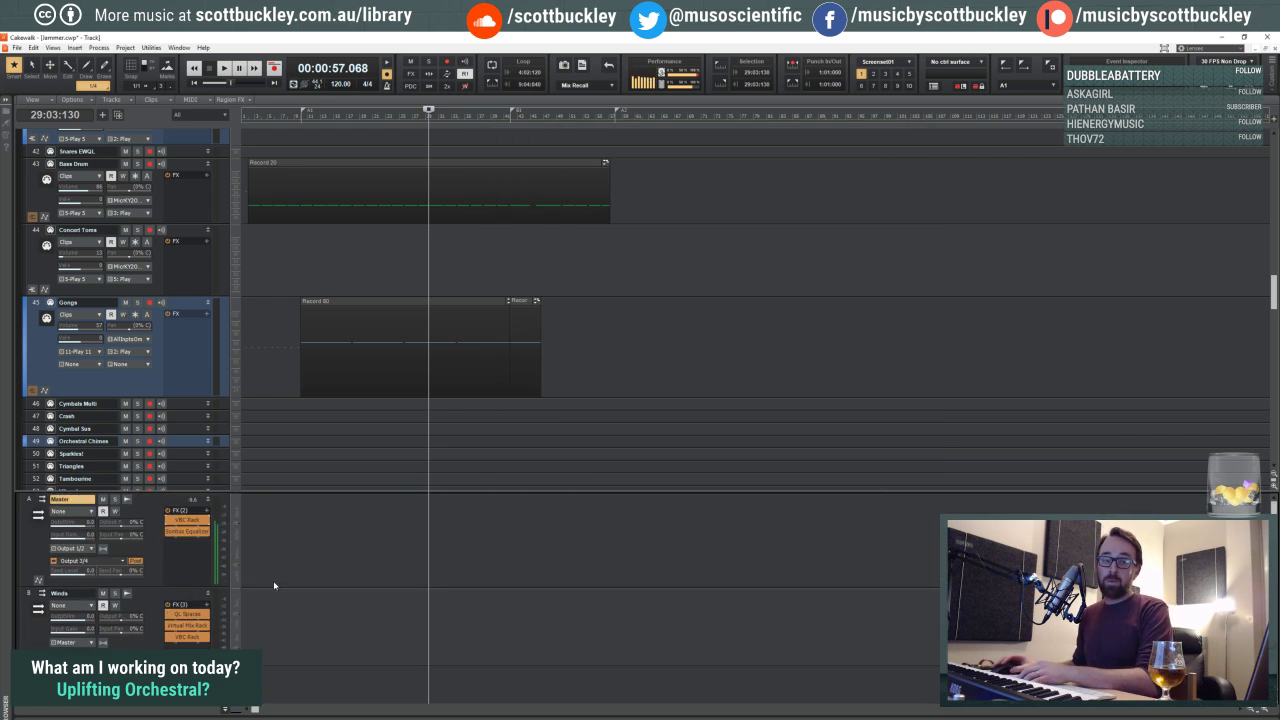
{"action": "right_click", "coordinate": [184, 553]}
{"action": "mouse_move", "coordinate": [240, 562]}
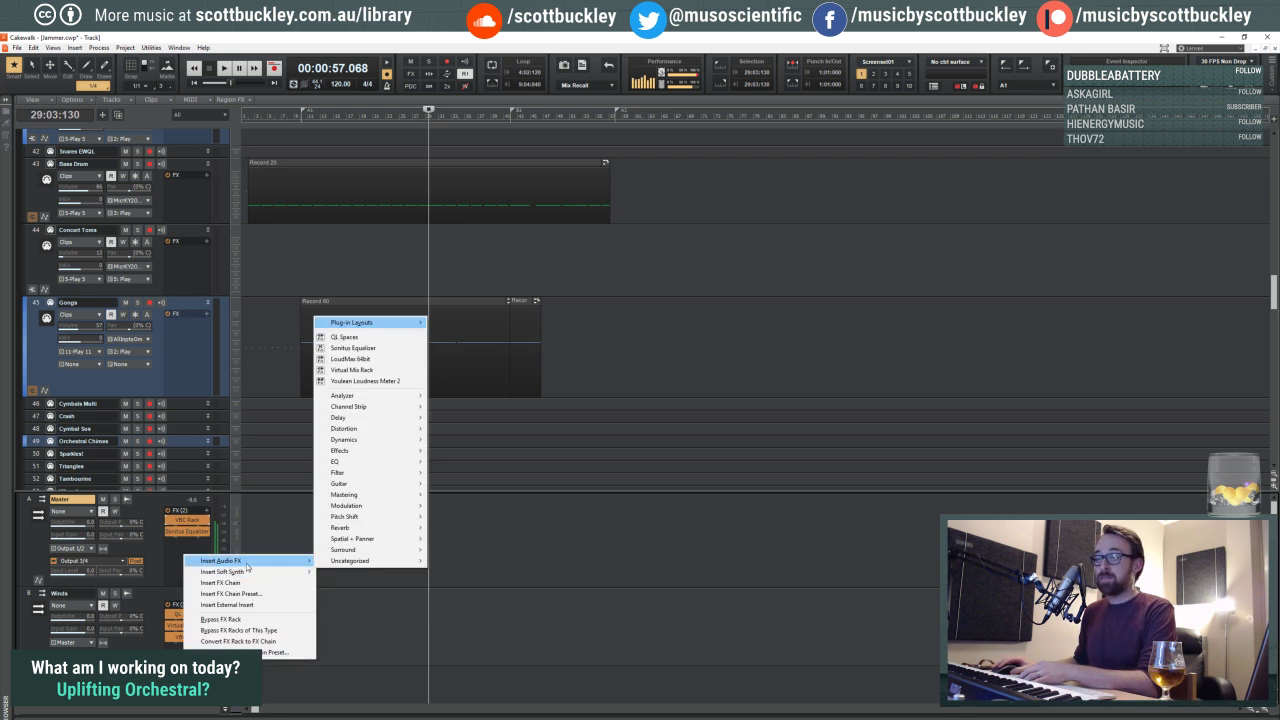
{"action": "mouse_move", "coordinate": [378, 398]}
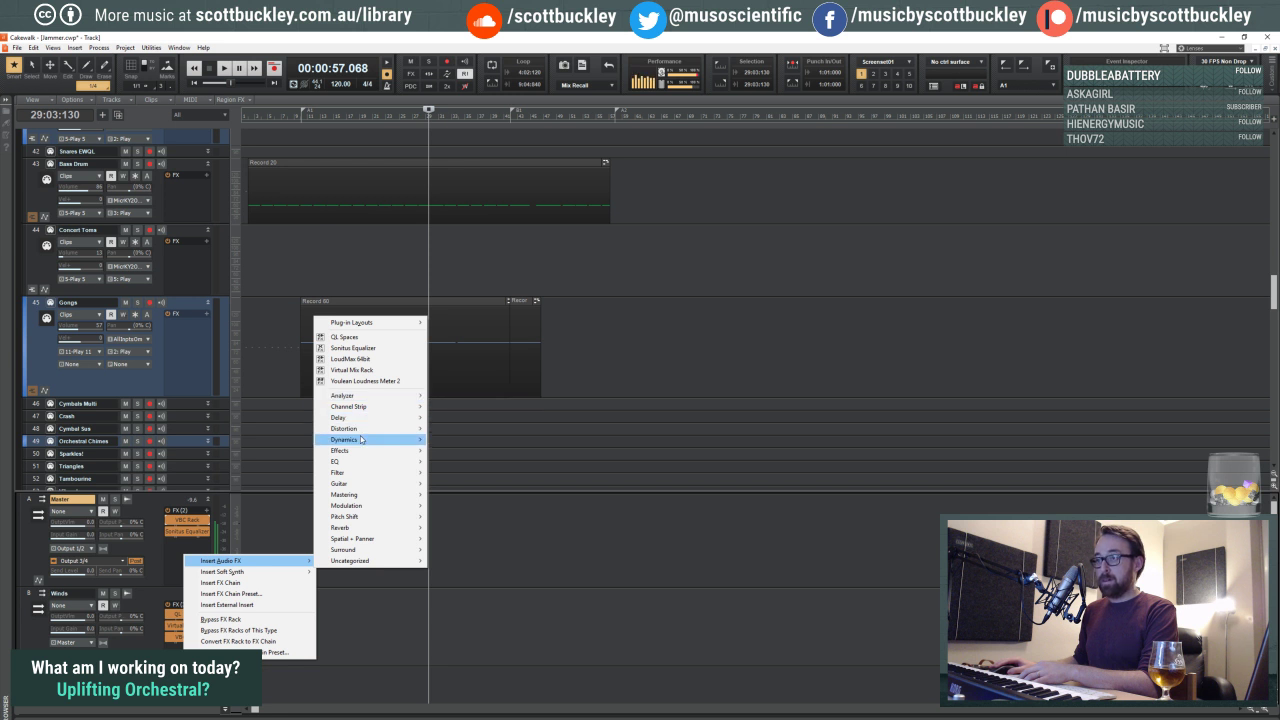
{"action": "mouse_move", "coordinate": [368, 499]}
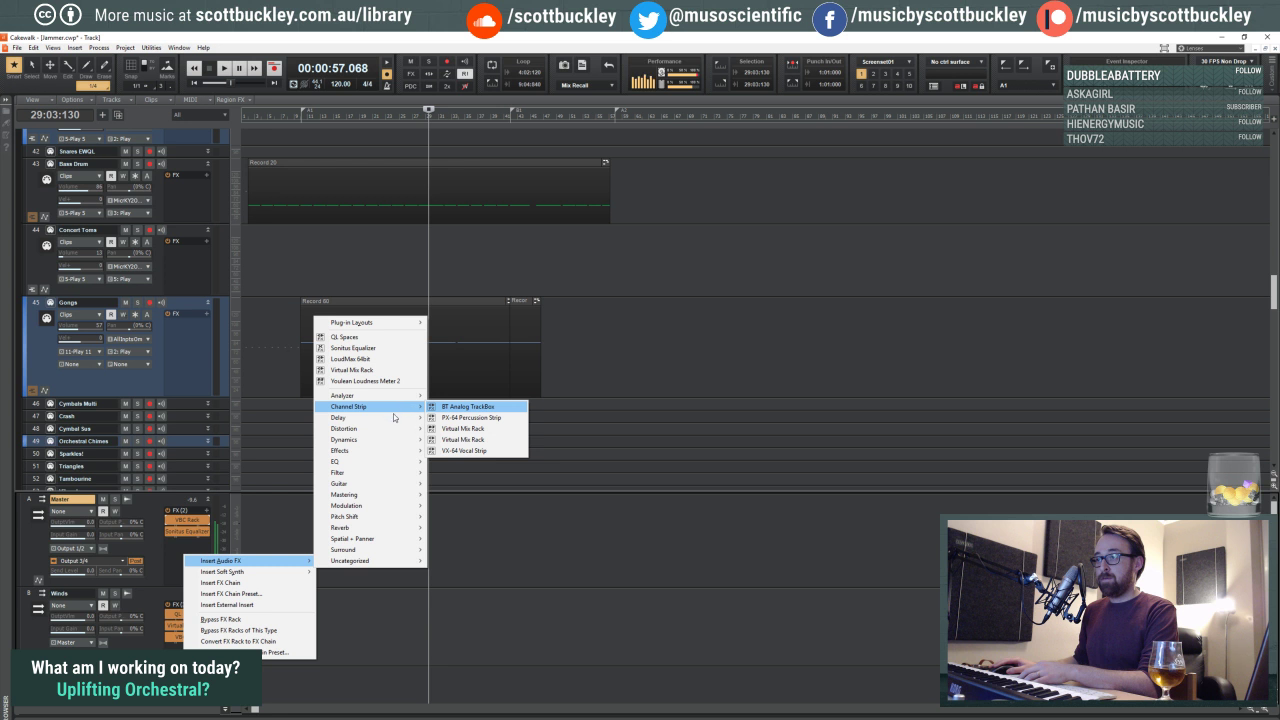
{"action": "mouse_move", "coordinate": [382, 440]}
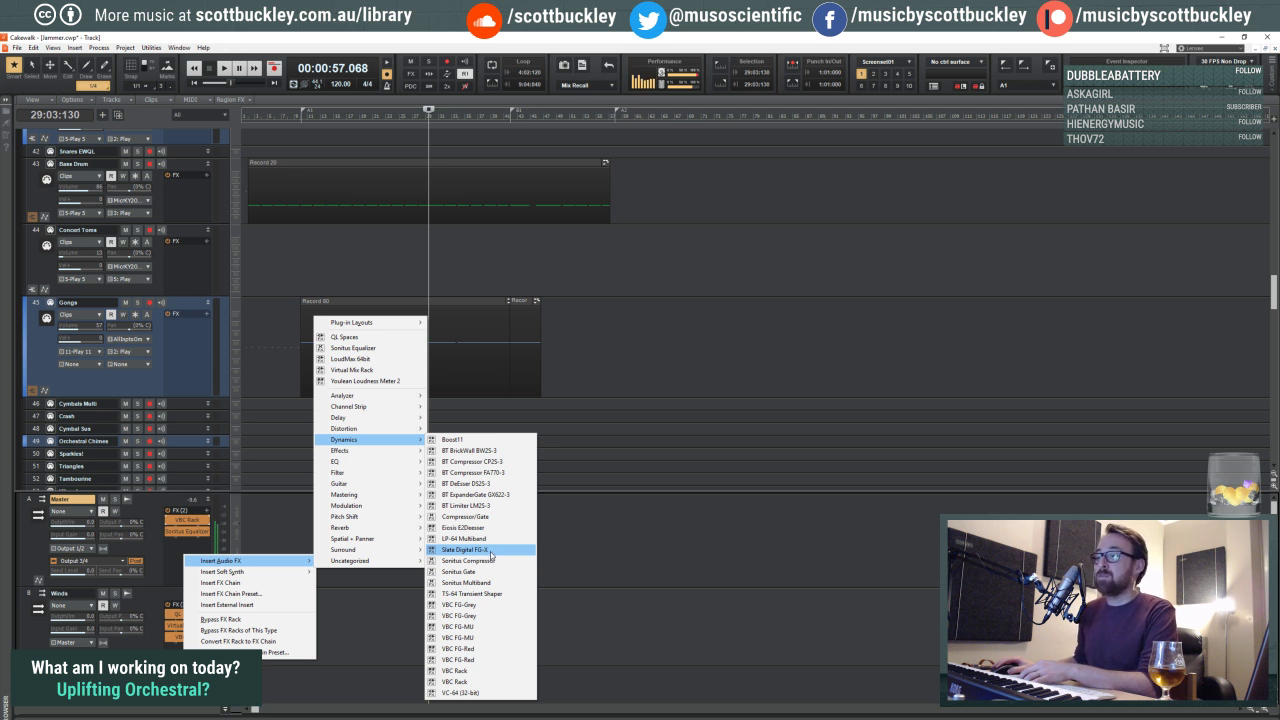
{"action": "left_click_drag", "start_coordinate": [554, 426], "coordinate": [269, 358]}
{"action": "scroll", "coordinate": [275, 362], "scroll_direction": "up", "scroll_amount": 2}
{"action": "scroll", "coordinate": [277, 364], "scroll_direction": "down", "scroll_amount": 3}
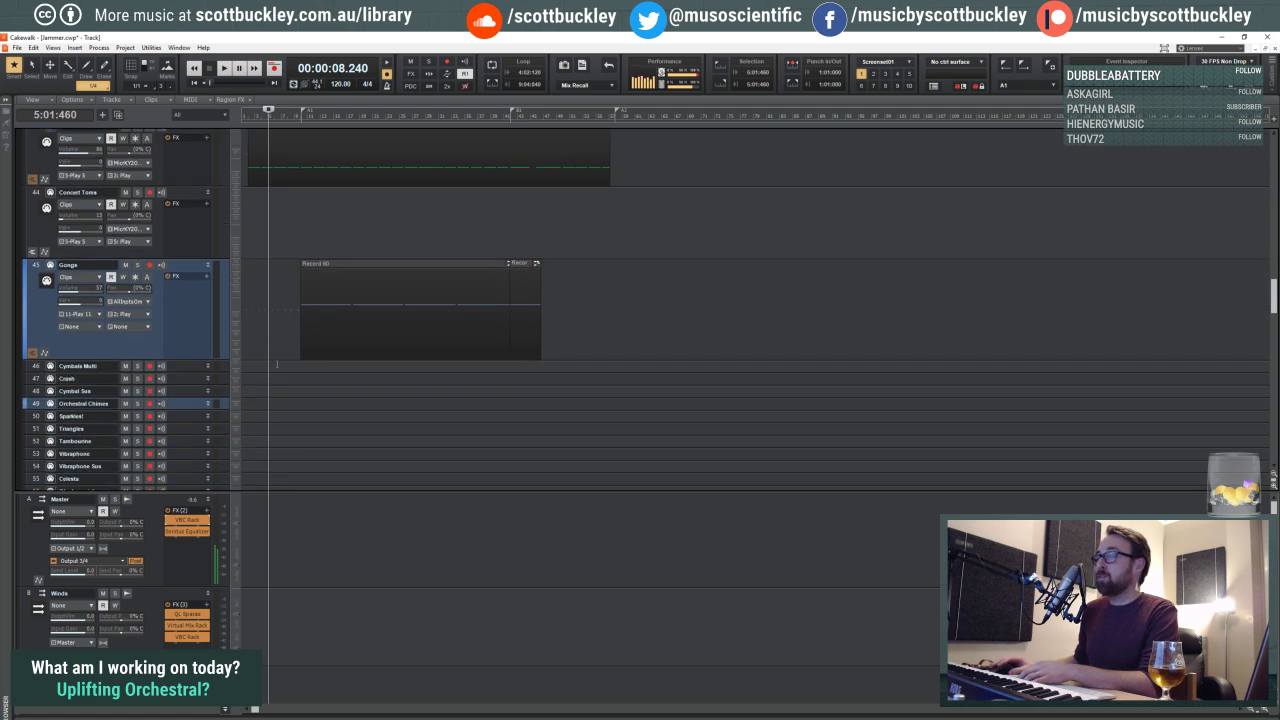
{"action": "scroll", "coordinate": [277, 364], "scroll_direction": "down", "scroll_amount": 3}
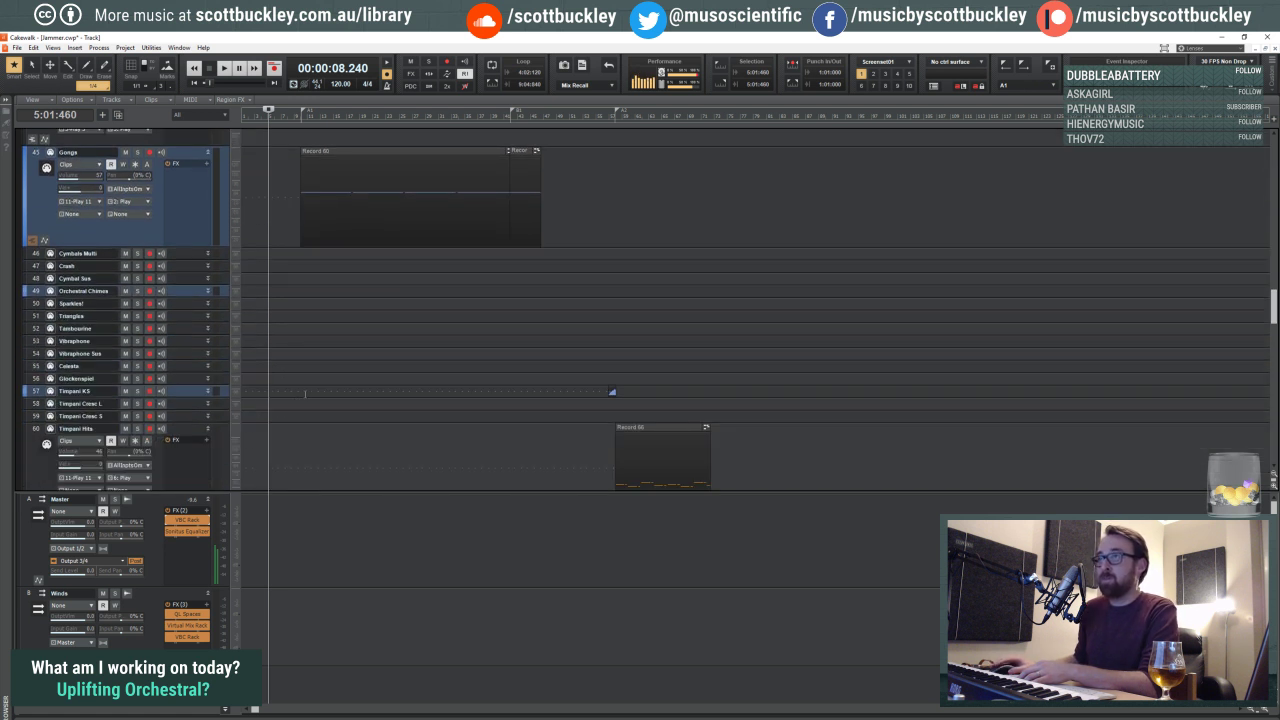
{"action": "left_click_drag", "start_coordinate": [304, 393], "coordinate": [282, 390]}
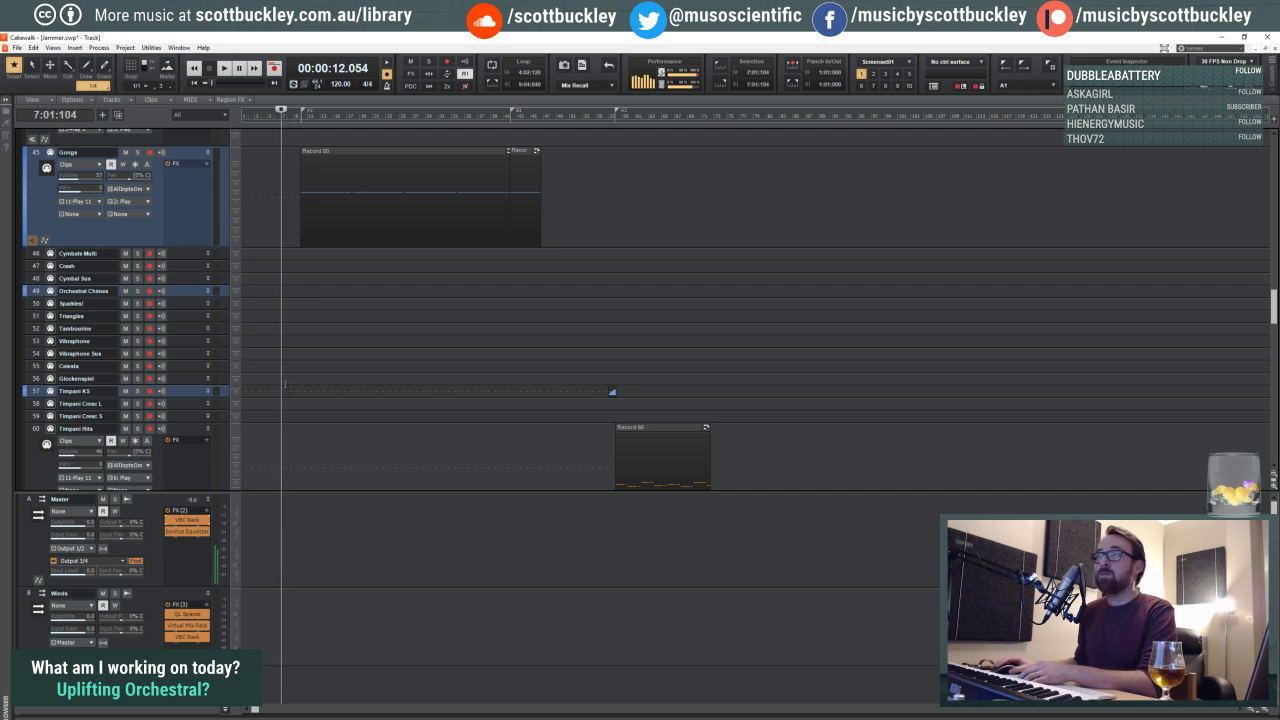
{"action": "left_click", "coordinate": [285, 384]}
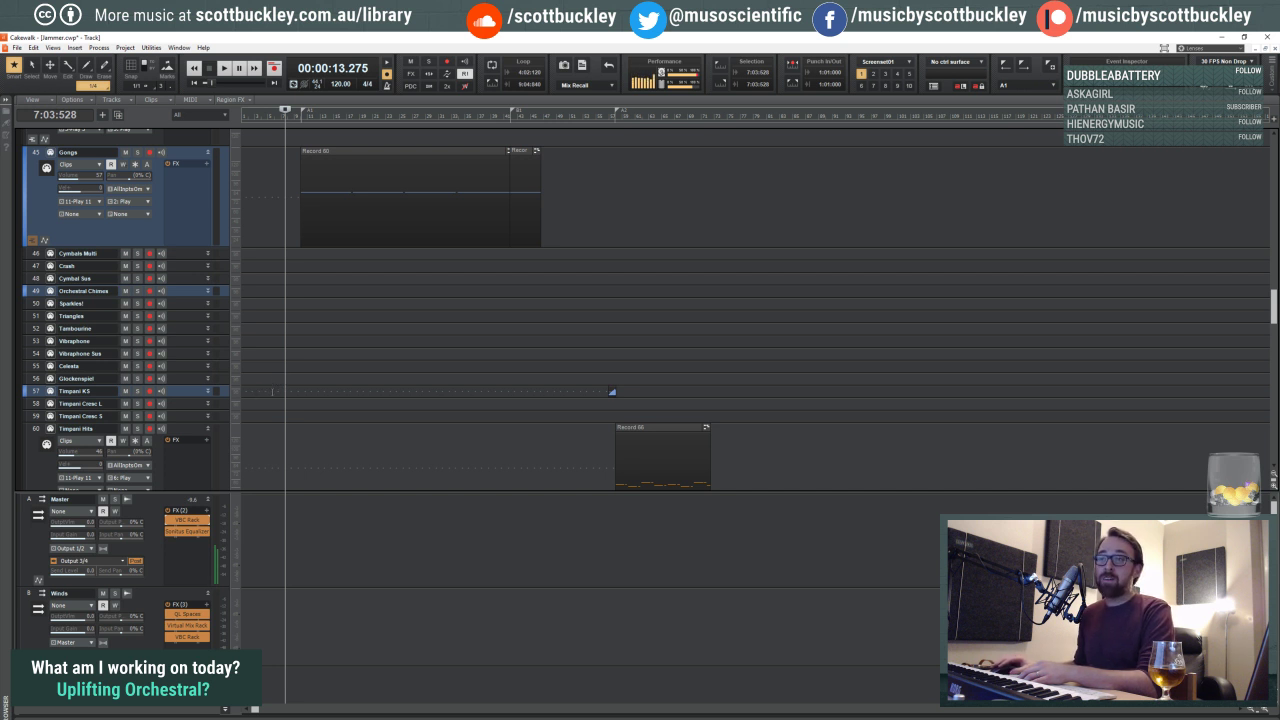
{"action": "left_click", "coordinate": [281, 391]}
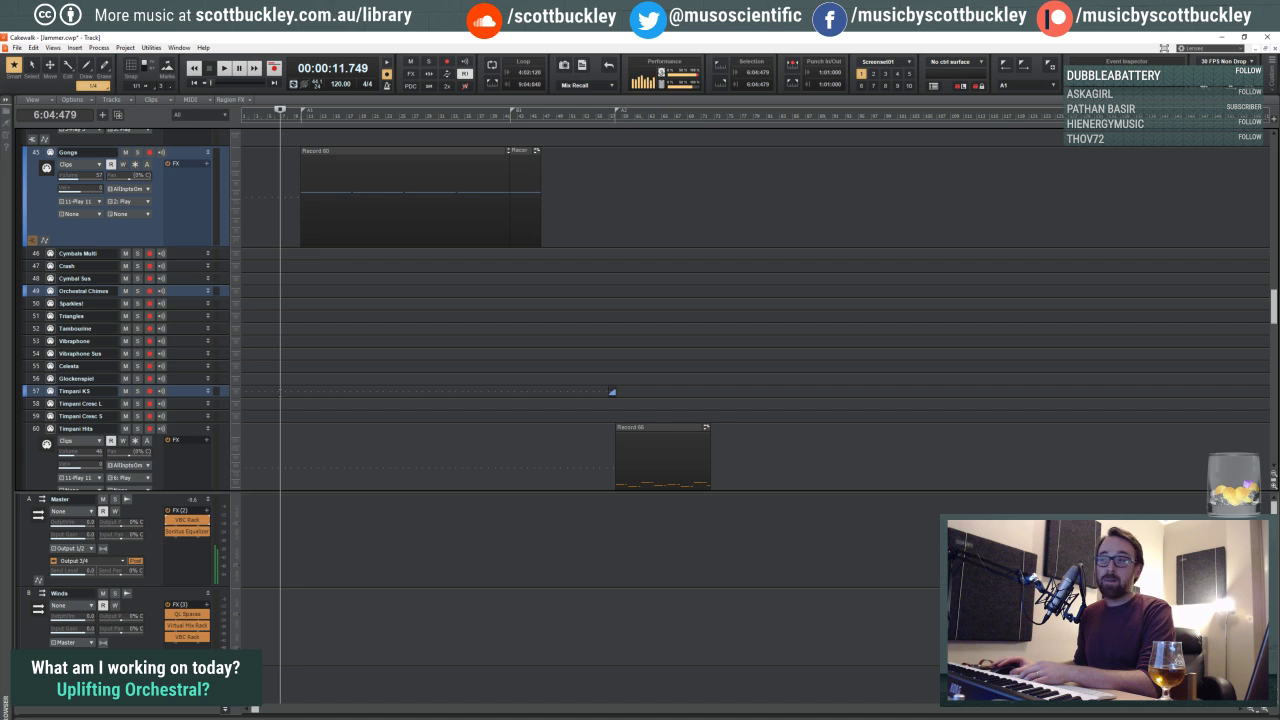
{"action": "left_click", "coordinate": [282, 398]}
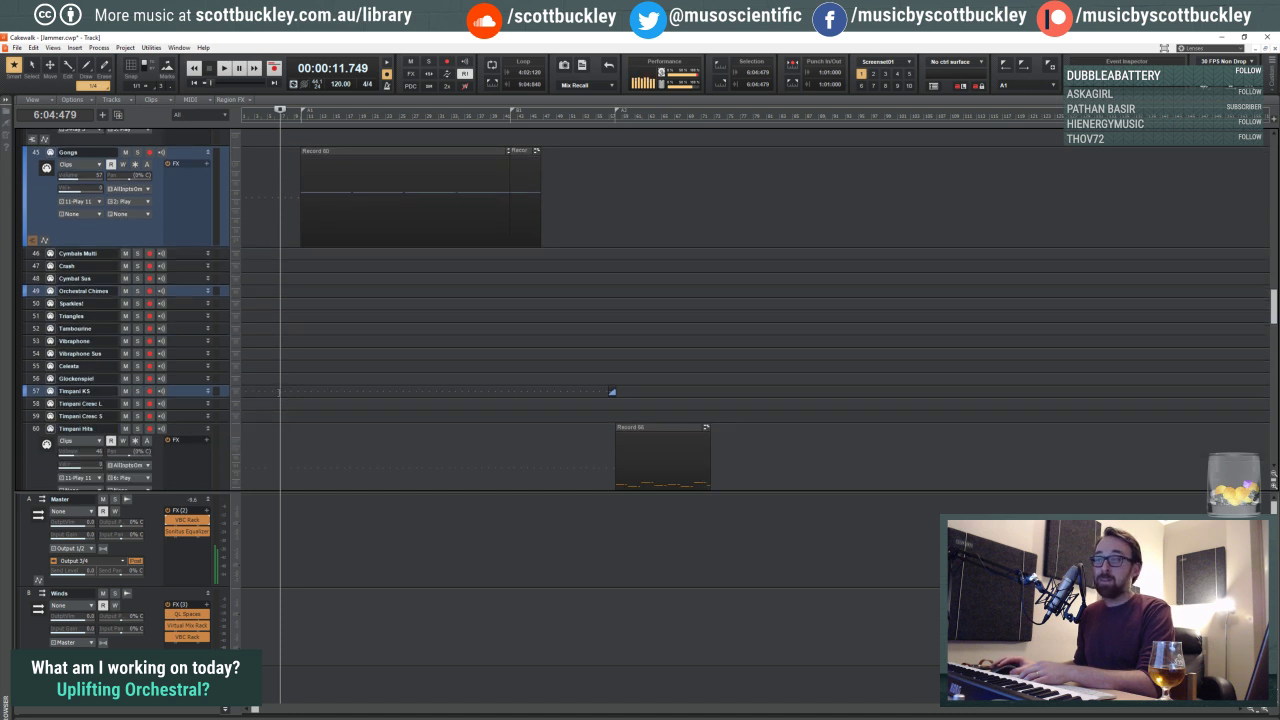
{"action": "scroll", "coordinate": [279, 392], "scroll_direction": "down", "scroll_amount": 1}
{"action": "scroll", "coordinate": [279, 392], "scroll_direction": "up", "scroll_amount": 1}
{"action": "scroll", "coordinate": [279, 392], "scroll_direction": "up", "scroll_amount": 1}
{"action": "scroll", "coordinate": [278, 394], "scroll_direction": "down", "scroll_amount": 2}
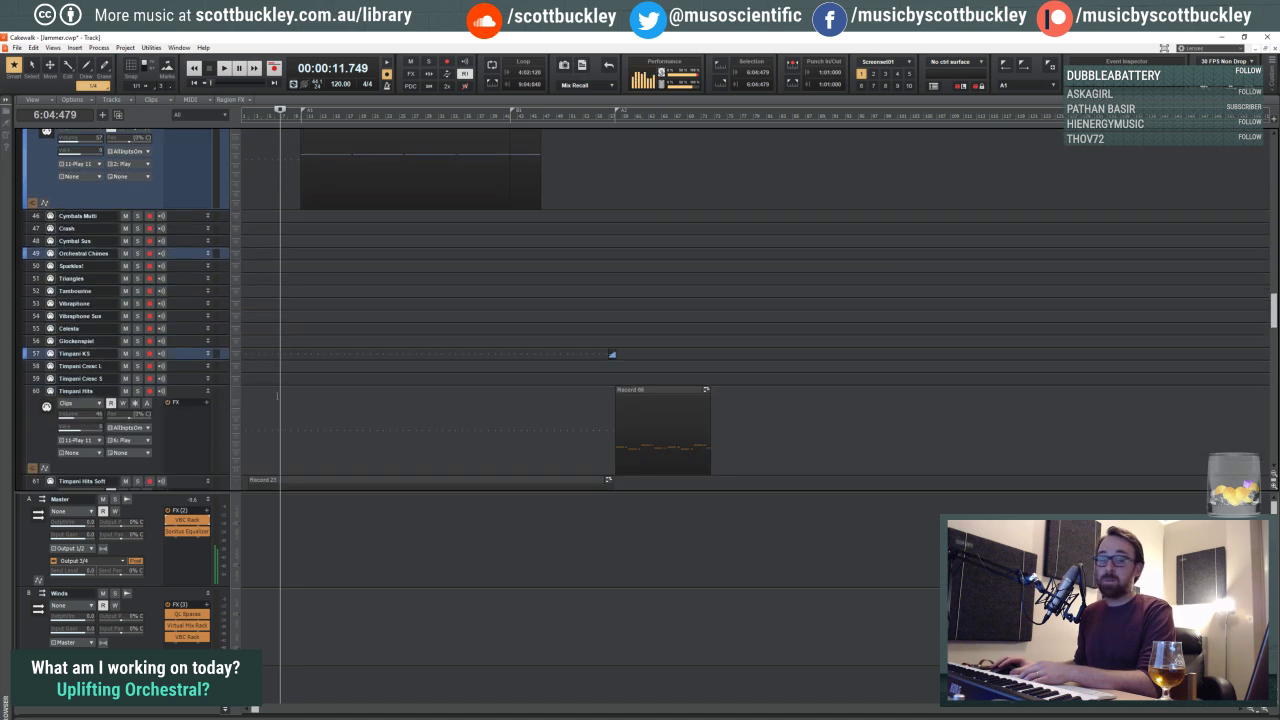
{"action": "scroll", "coordinate": [277, 395], "scroll_direction": "up", "scroll_amount": 5}
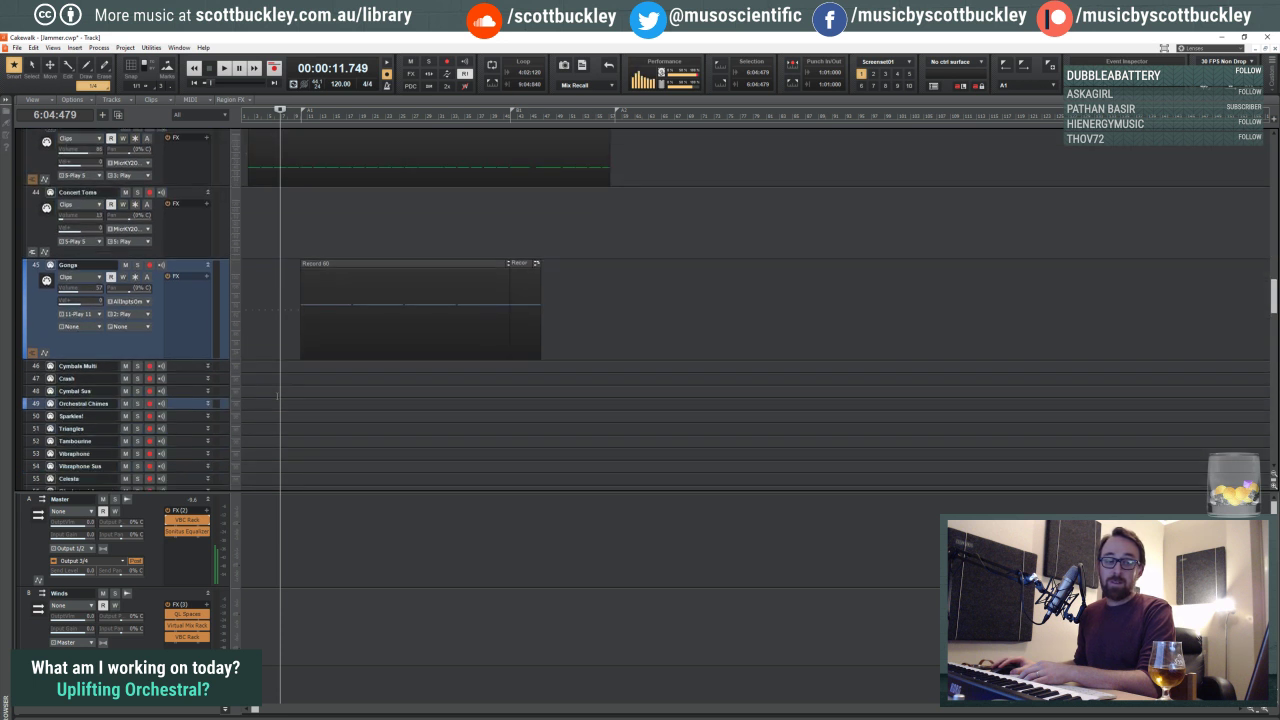
{"action": "scroll", "coordinate": [277, 396], "scroll_direction": "down", "scroll_amount": 1}
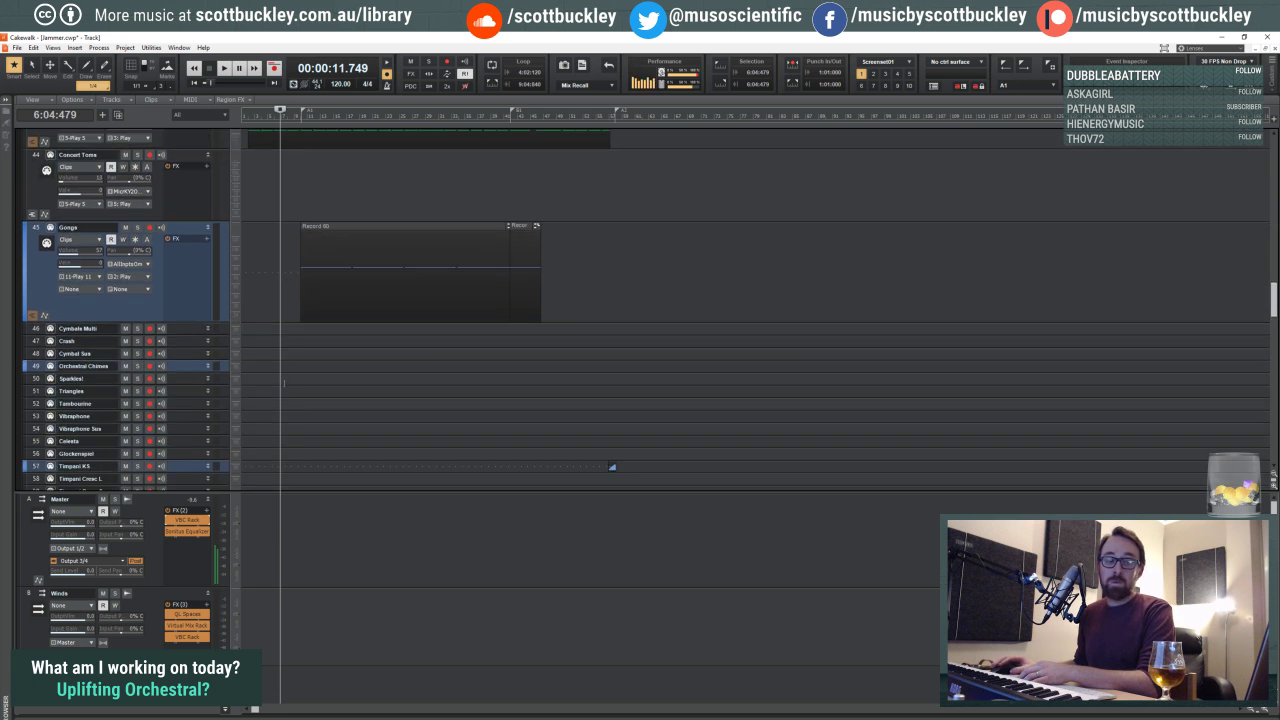
{"action": "scroll", "coordinate": [284, 383], "scroll_direction": "up", "scroll_amount": 6}
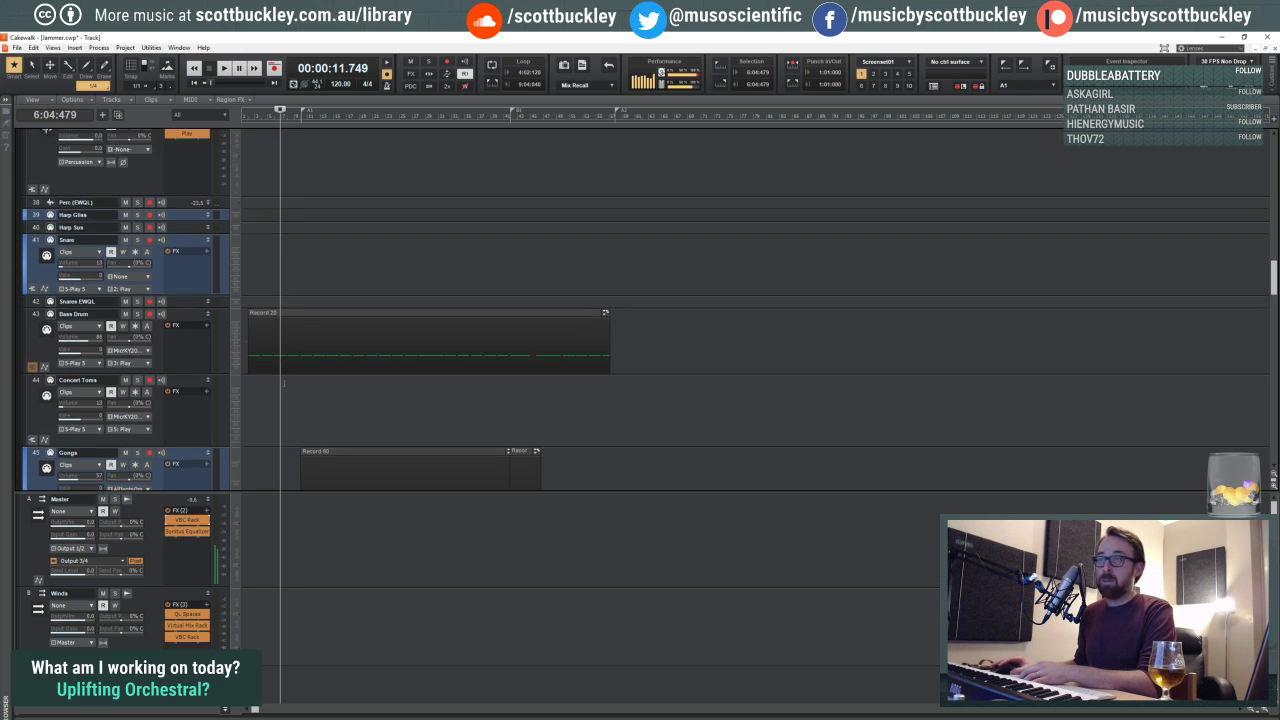
{"action": "left_click", "coordinate": [261, 281]}
{"action": "left_click", "coordinate": [266, 278]}
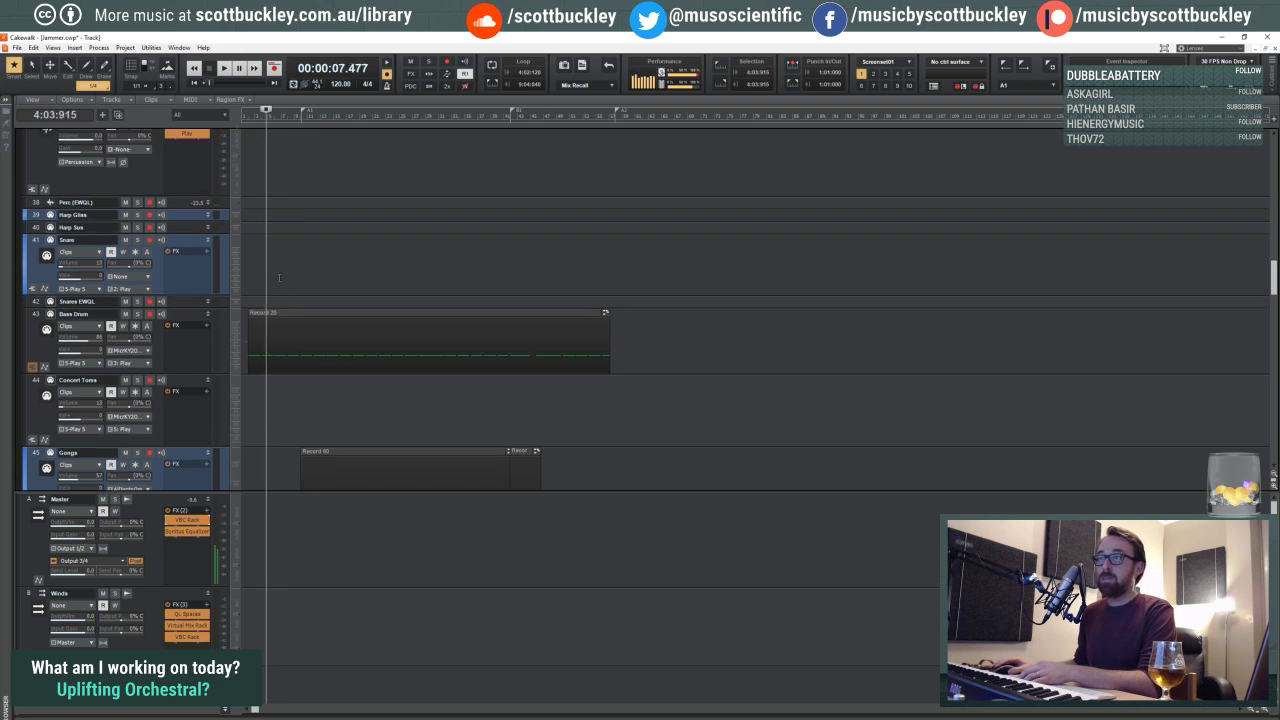
{"action": "left_click", "coordinate": [280, 275]}
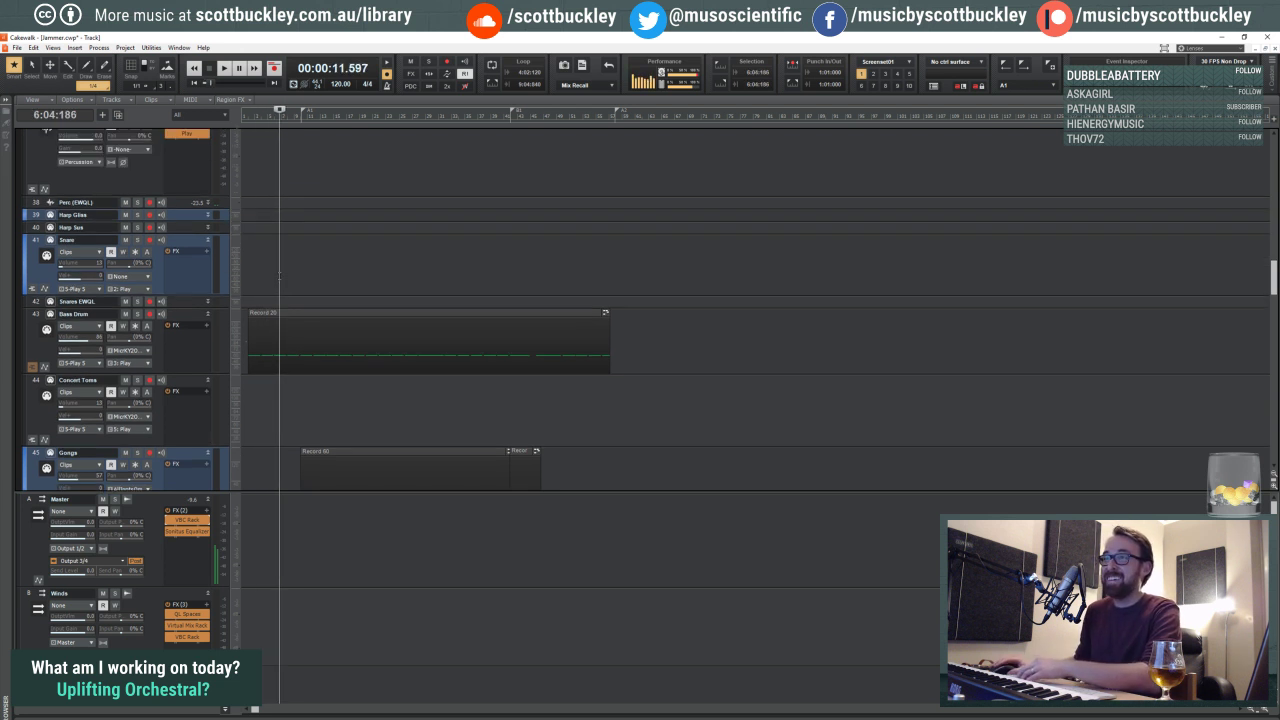
Step: Solo the Piano track and its MIDI part on Track 4, and audition them from measure 6
{"action": "scroll", "coordinate": [167, 292], "scroll_direction": "up", "scroll_amount": 8}
{"action": "scroll", "coordinate": [167, 292], "scroll_direction": "up", "scroll_amount": 15}
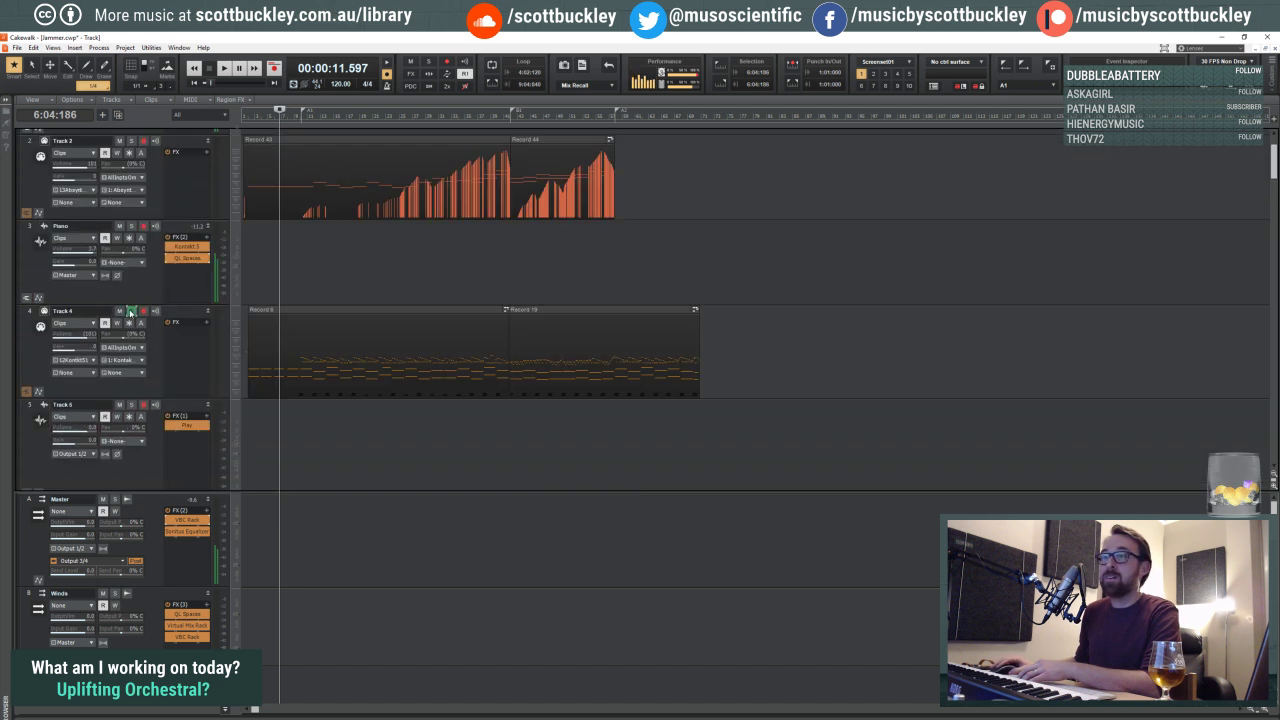
{"action": "left_click", "coordinate": [130, 312]}
{"action": "key", "text": "space"}
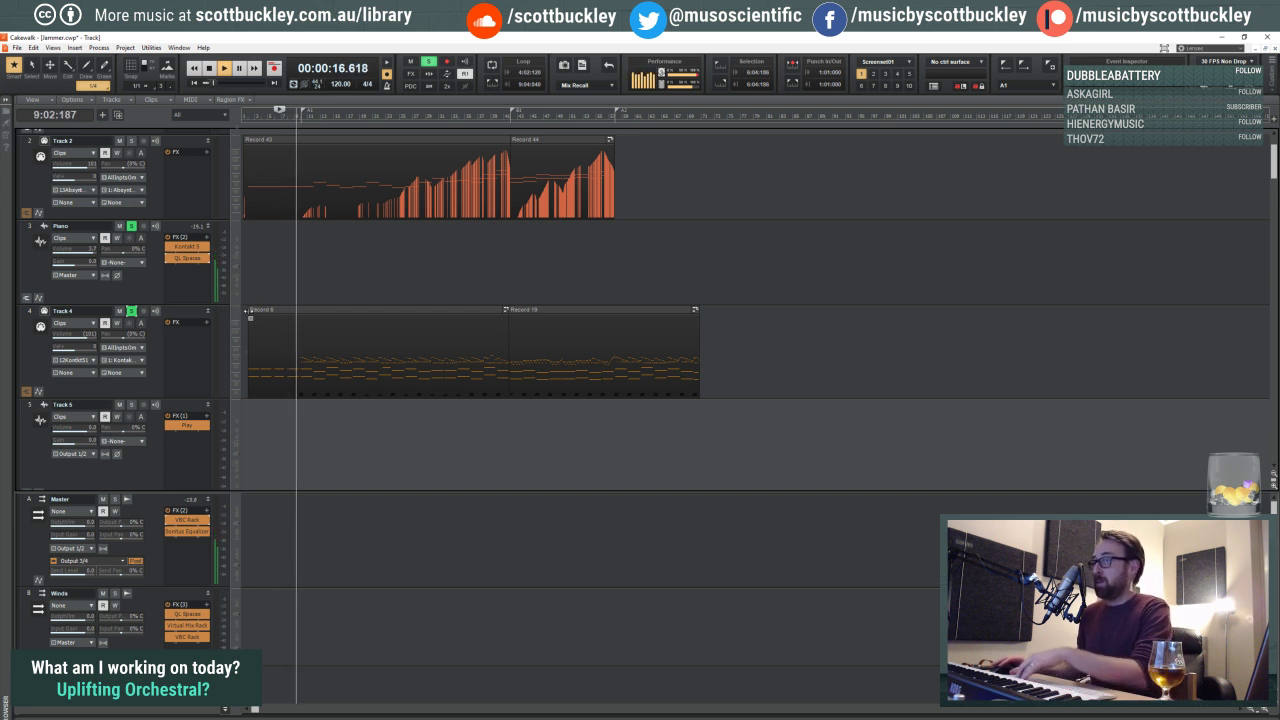
{"action": "left_click", "coordinate": [131, 228]}
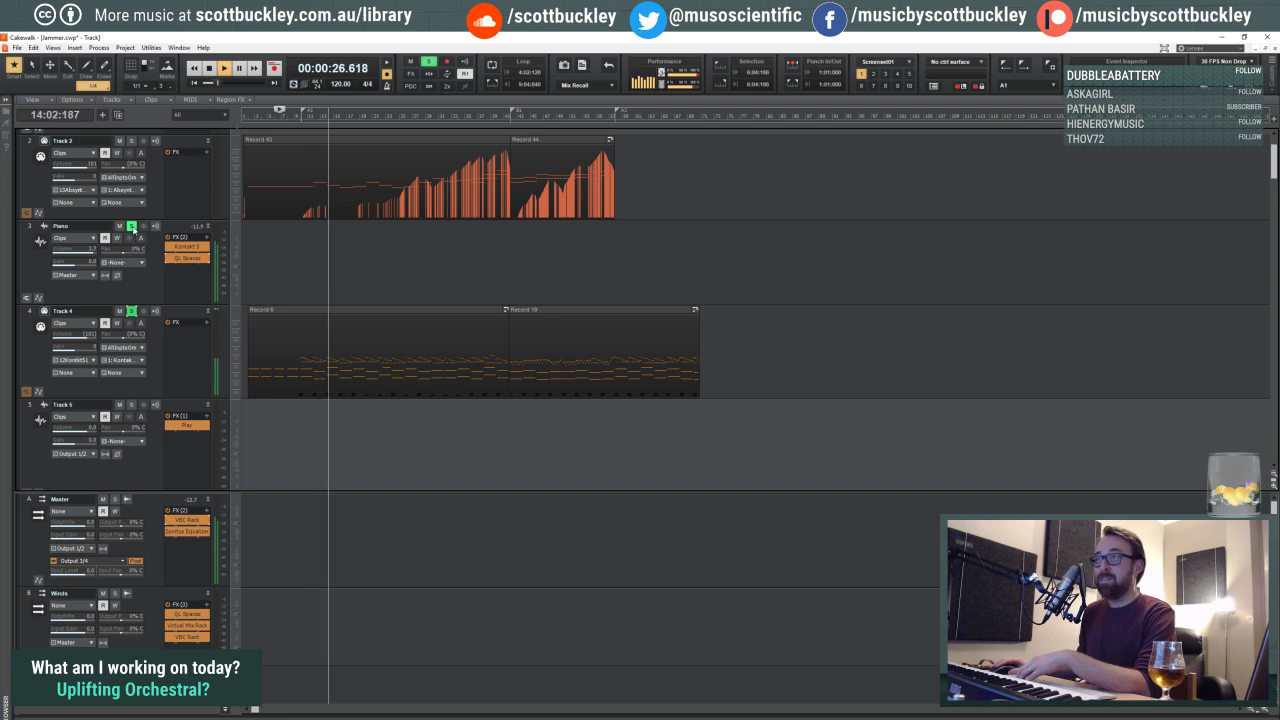
Step: Solo Track 2 in place of the piano tracks and audition it from measure 30
{"action": "left_click", "coordinate": [131, 226]}
{"action": "left_click", "coordinate": [131, 140]}
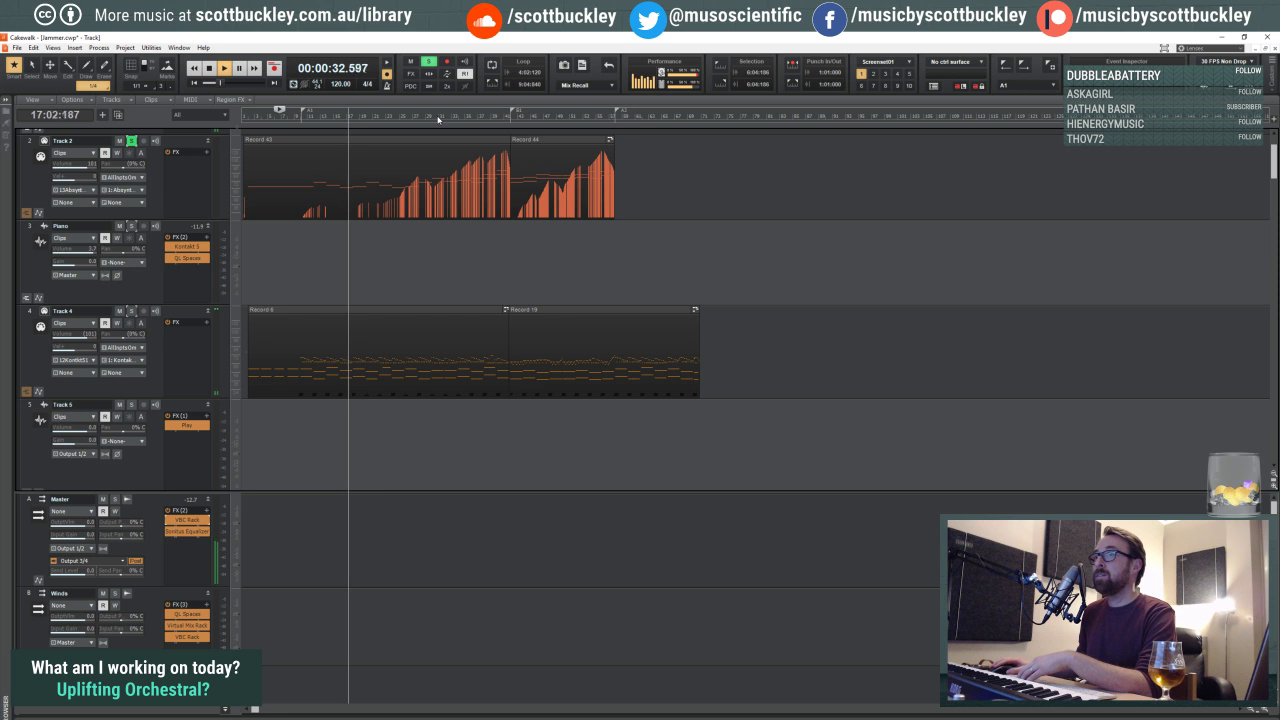
{"action": "left_click", "coordinate": [438, 118]}
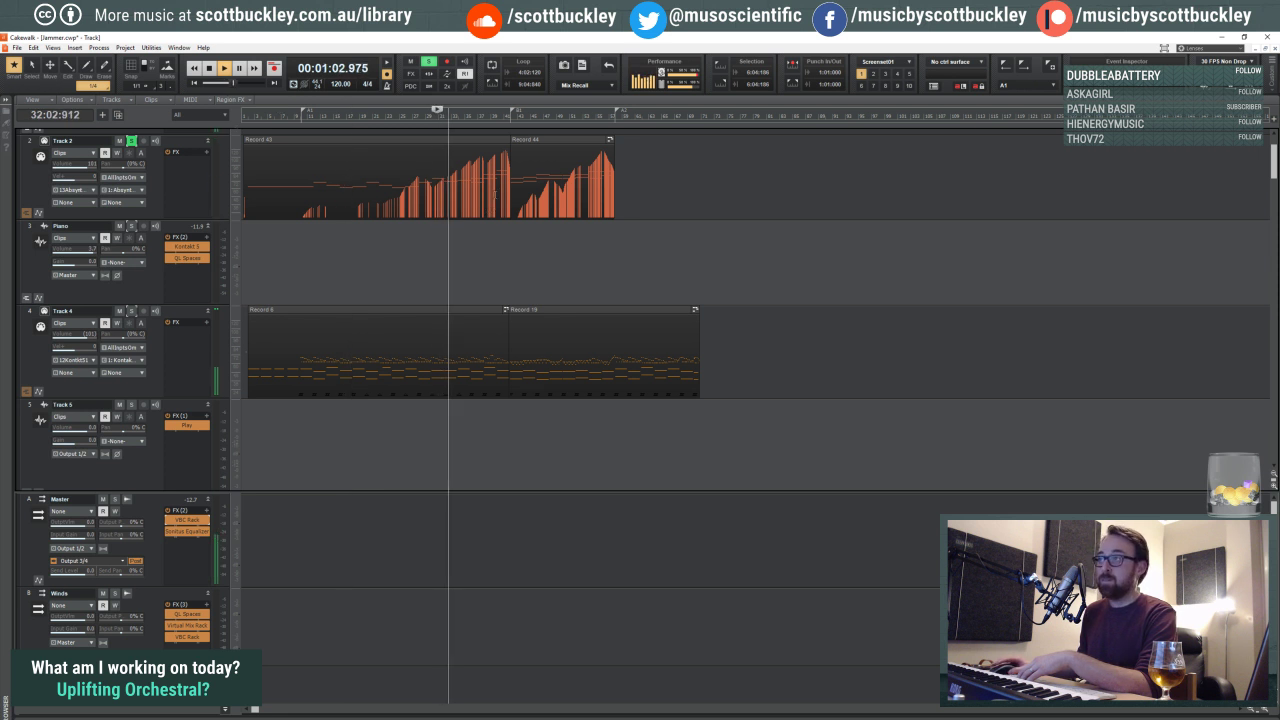
{"action": "scroll", "coordinate": [371, 268], "scroll_direction": "up", "scroll_amount": 1}
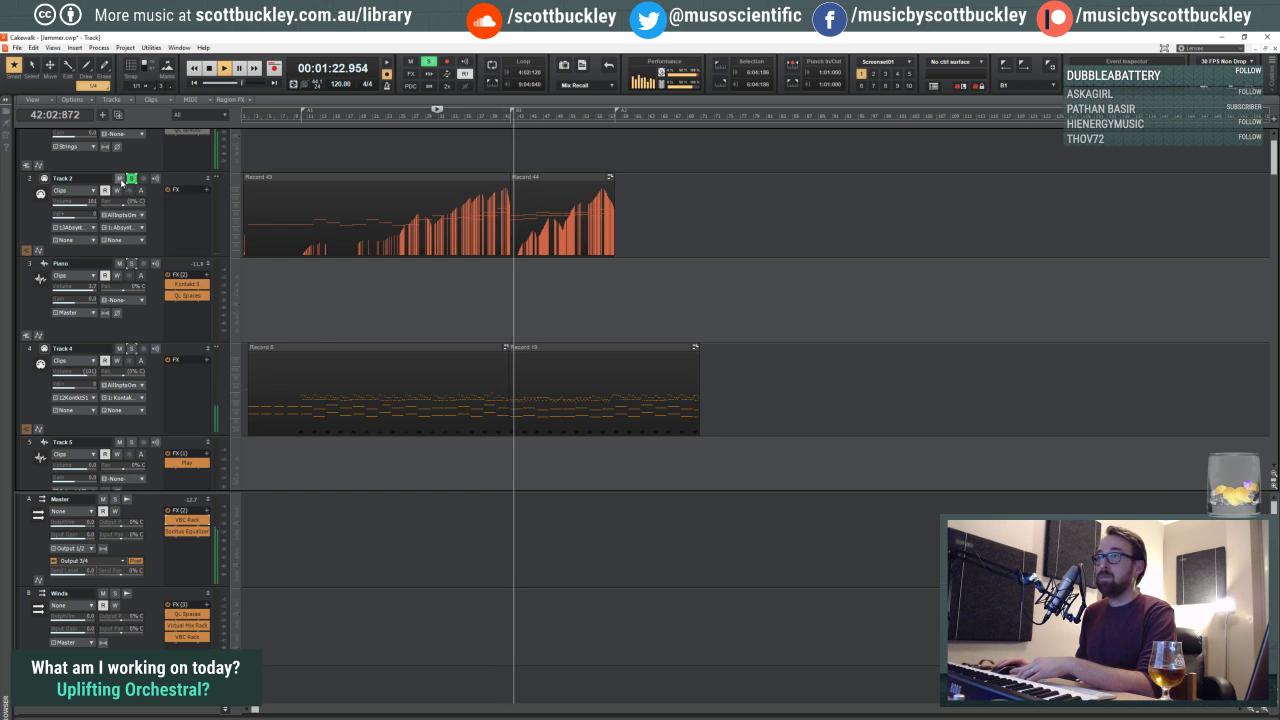
Step: Compare the mix with Track 2 muted and unmuted, and stop playback
{"action": "left_click", "coordinate": [119, 178]}
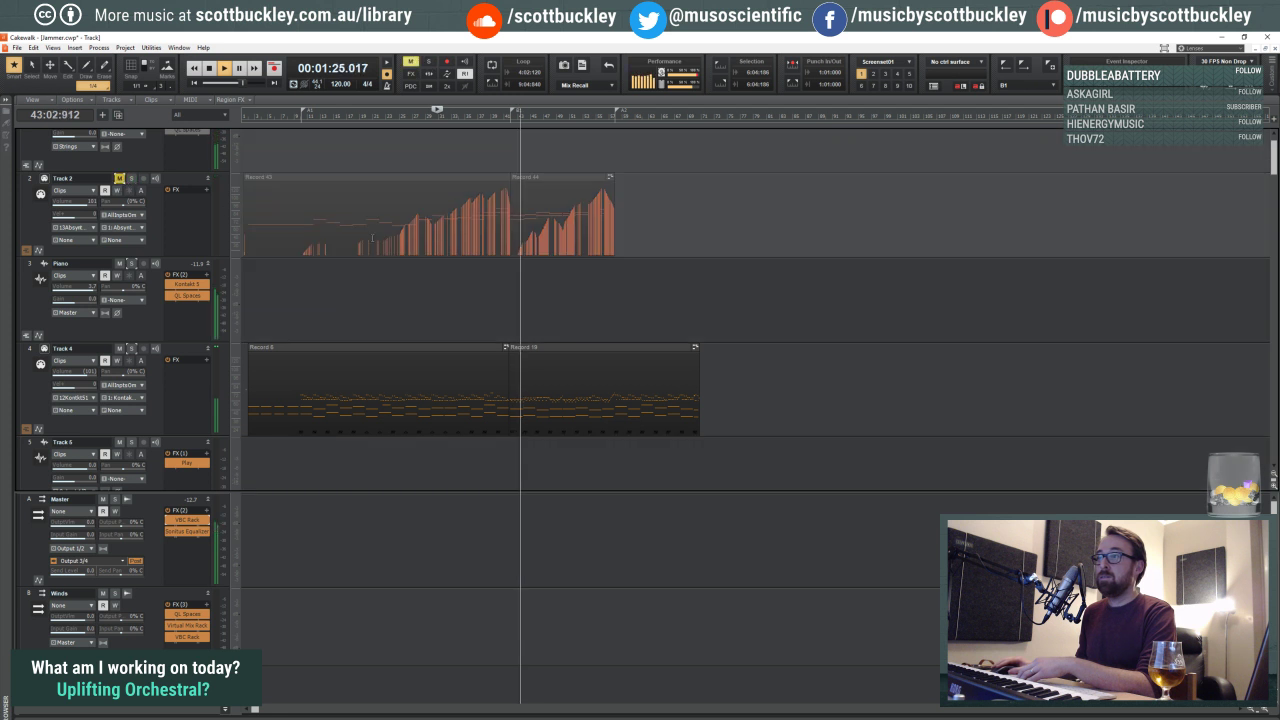
{"action": "left_click", "coordinate": [119, 178]}
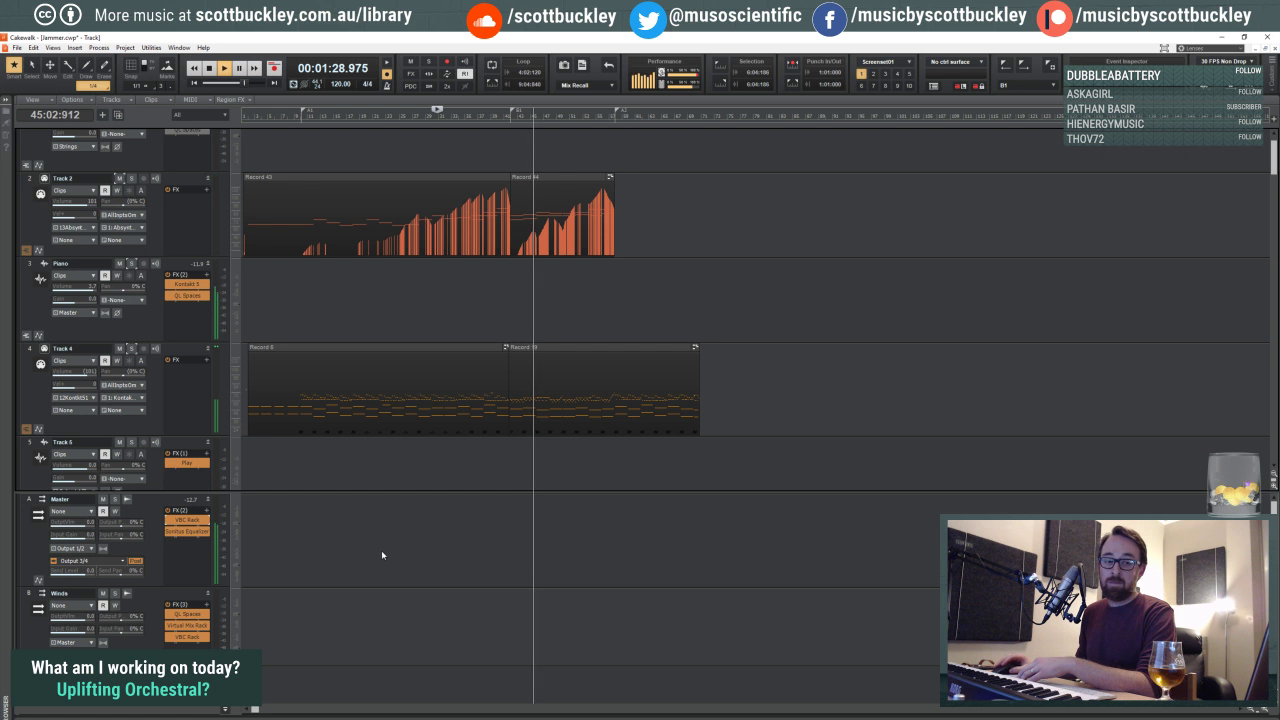
{"action": "key", "text": "space"}
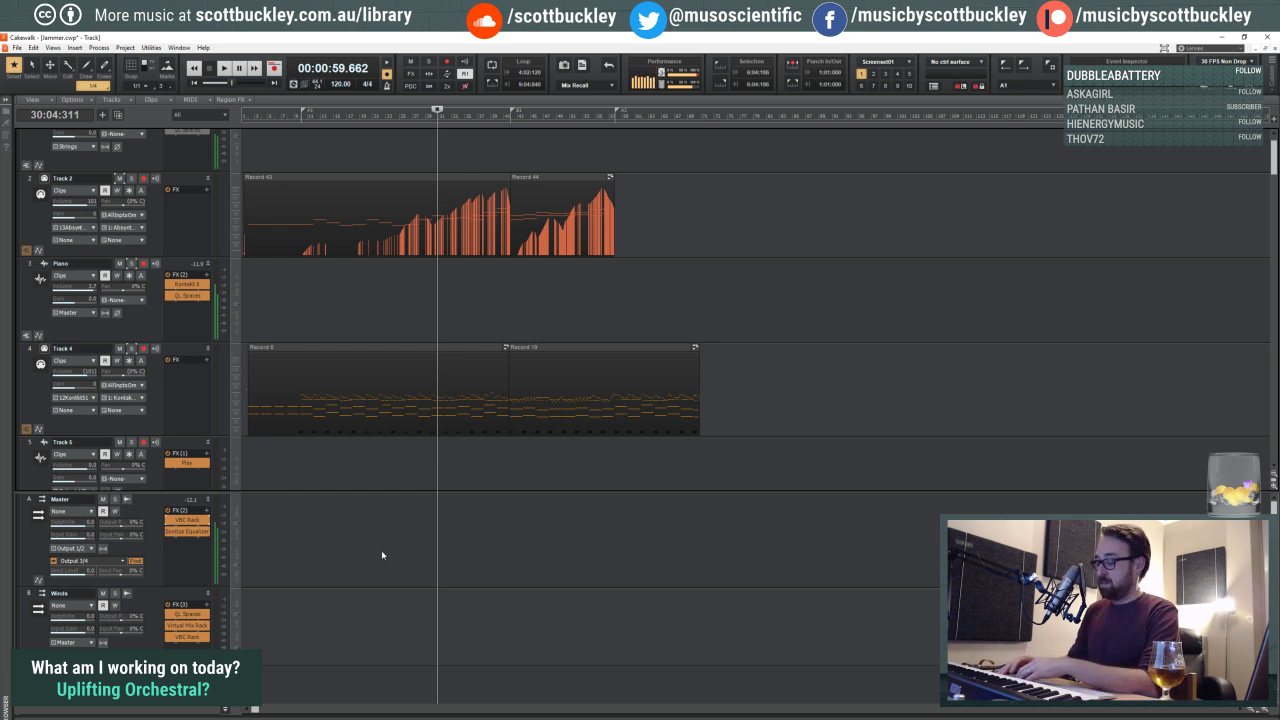
{"action": "left_click", "coordinate": [270, 160]}
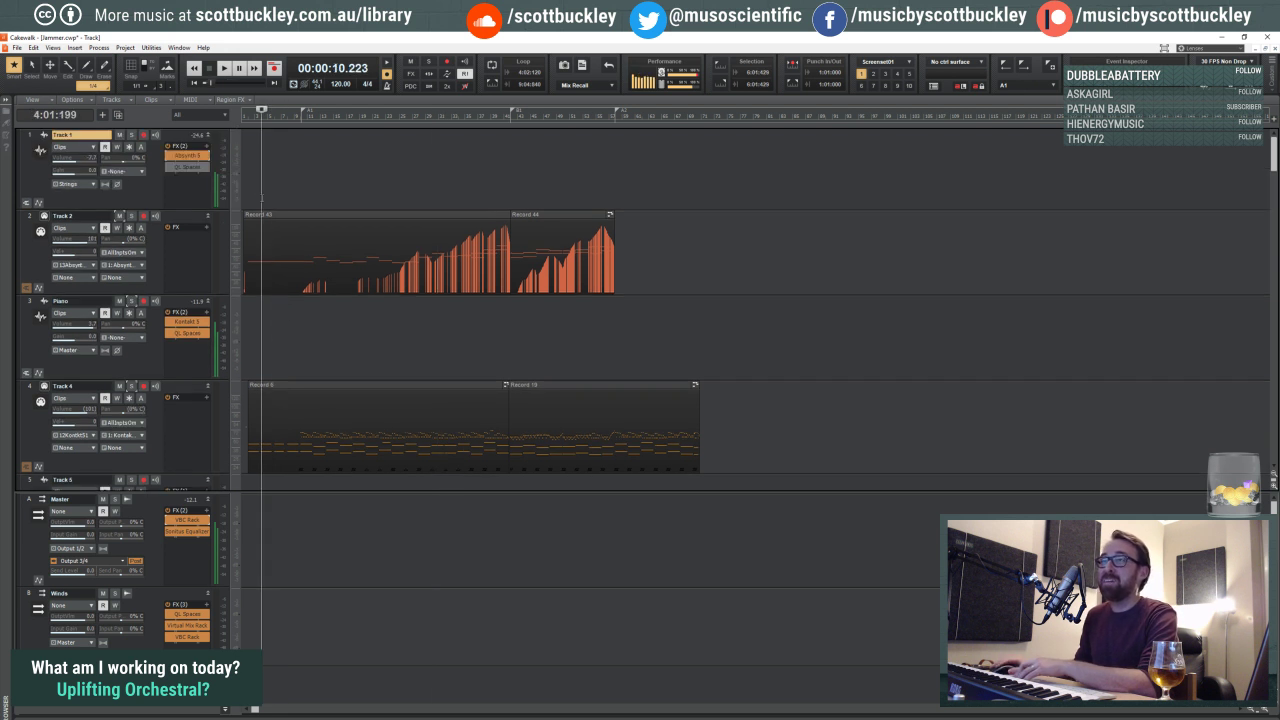
{"action": "left_click", "coordinate": [247, 200]}
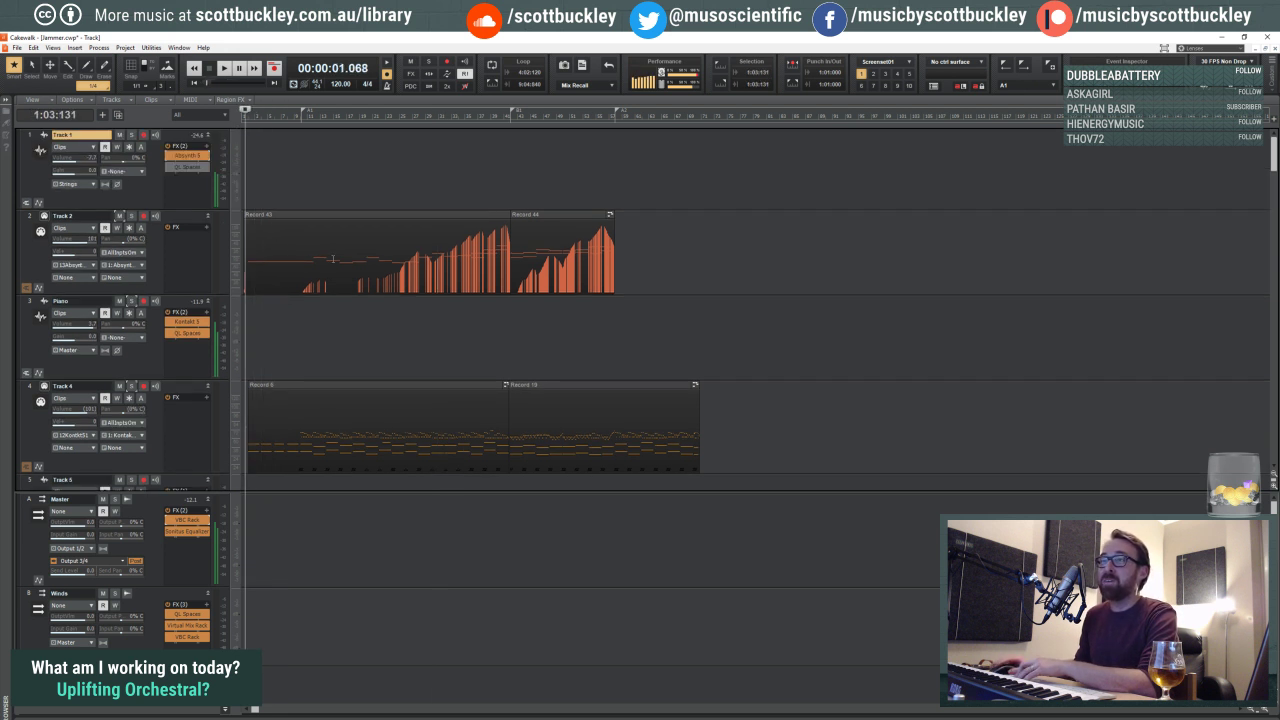
{"action": "scroll", "coordinate": [276, 586], "scroll_direction": "down", "scroll_amount": 2}
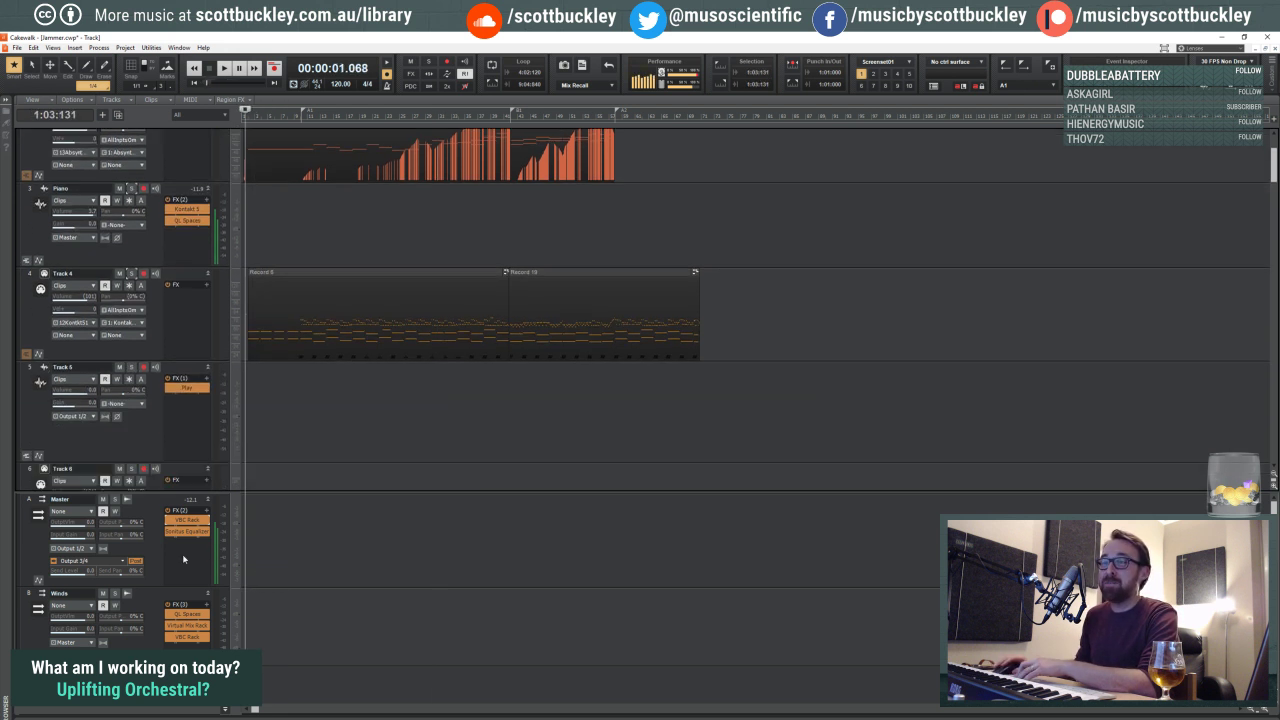
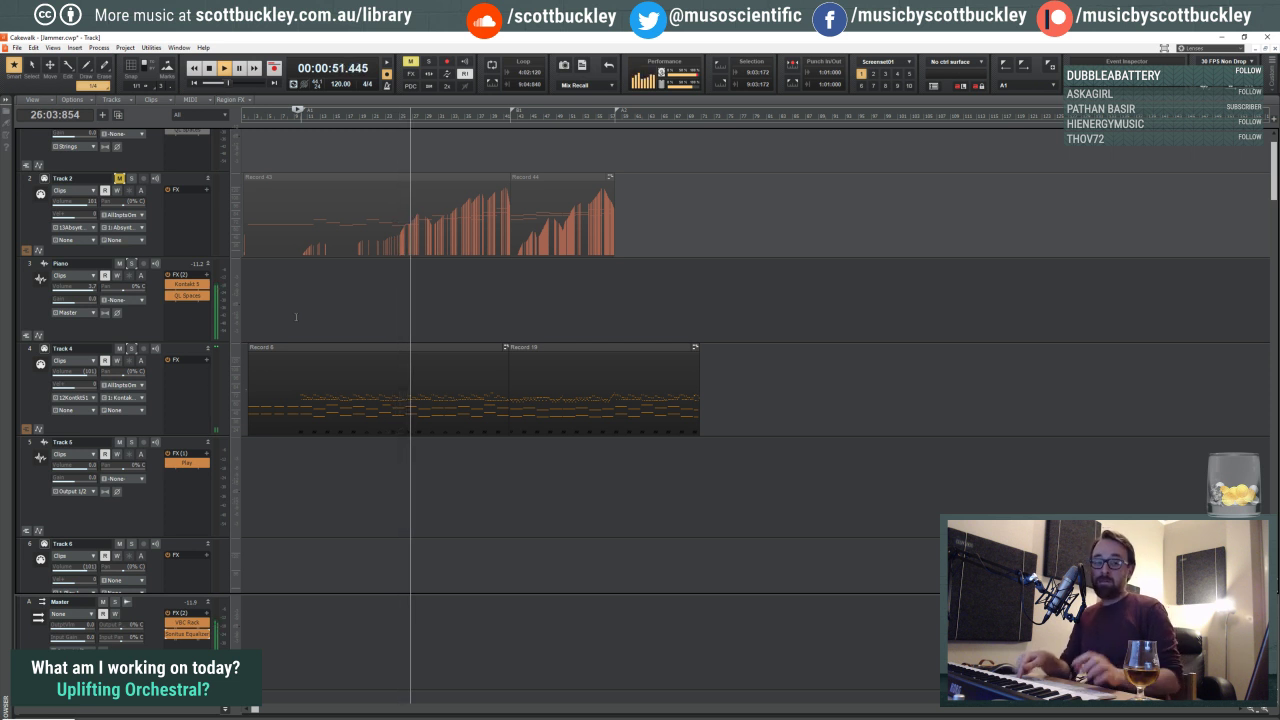
Step: Unmute Track 2 and audition the full mix from measure 9, restarting playback from there
{"action": "key", "text": "space"}
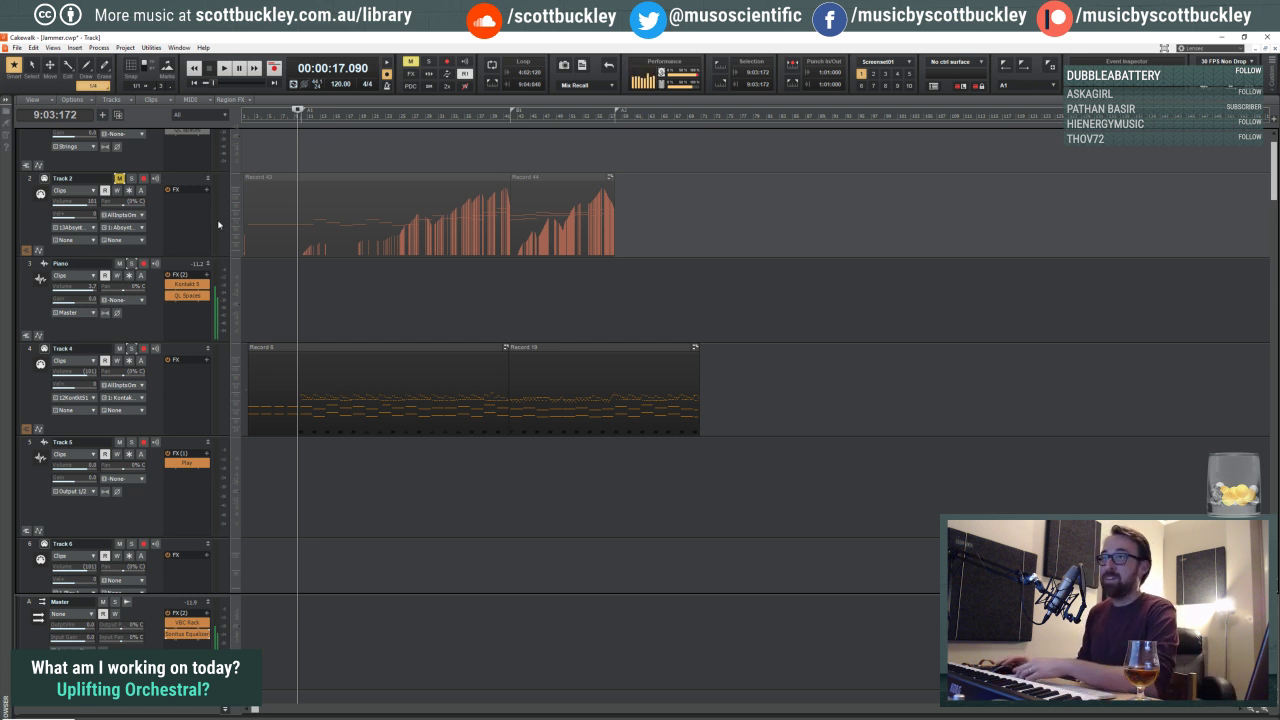
{"action": "left_click", "coordinate": [294, 149]}
{"action": "key", "text": "space"}
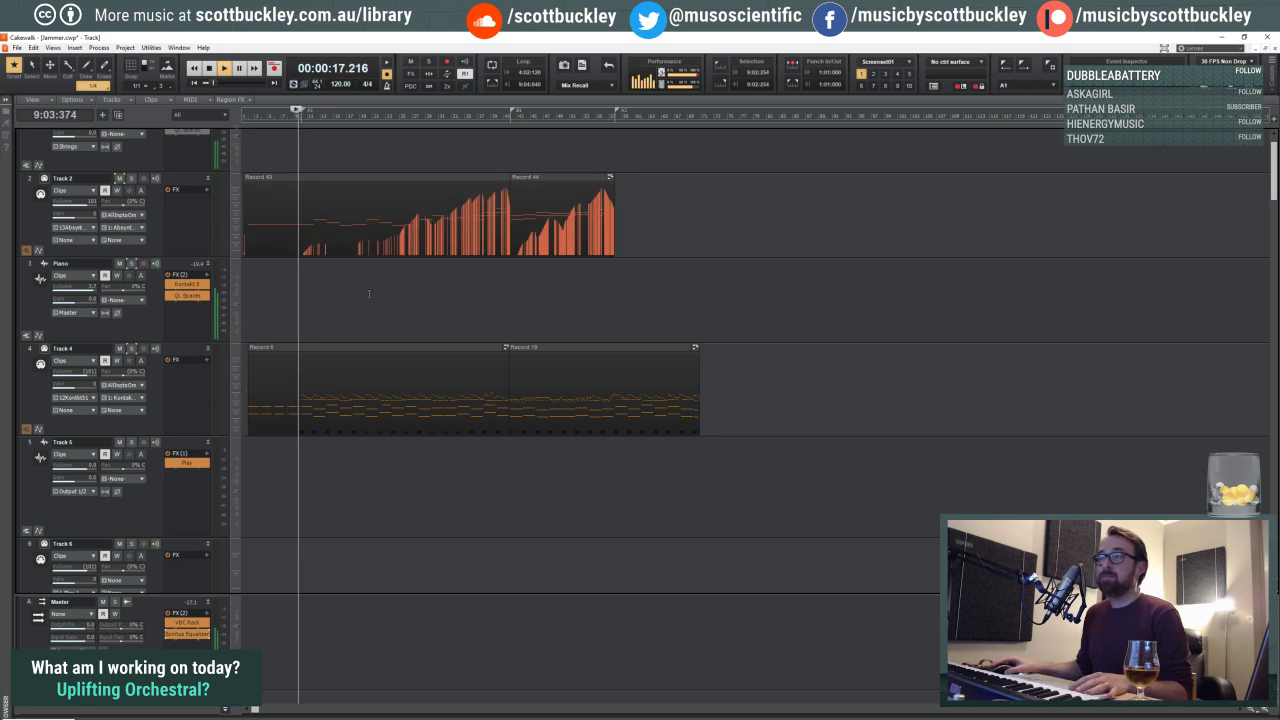
{"action": "scroll", "coordinate": [370, 316], "scroll_direction": "down", "scroll_amount": 1}
{"action": "scroll", "coordinate": [370, 316], "scroll_direction": "down", "scroll_amount": 1}
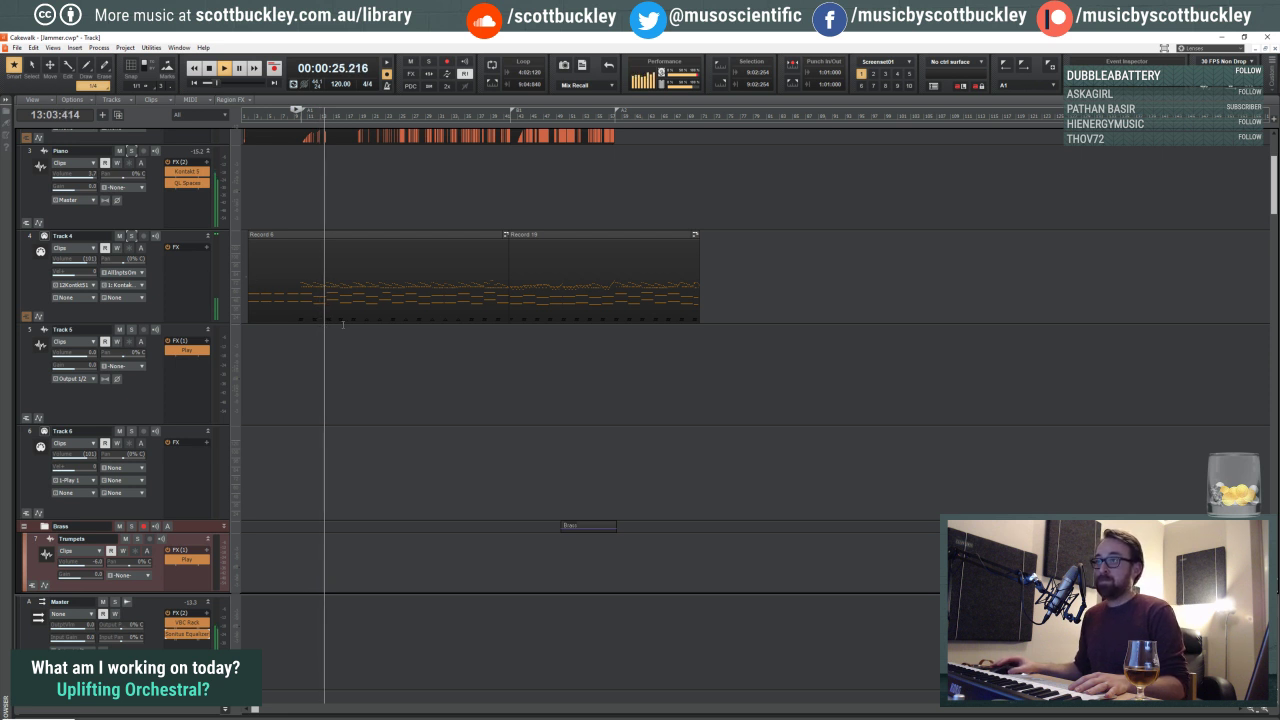
{"action": "key", "text": "space"}
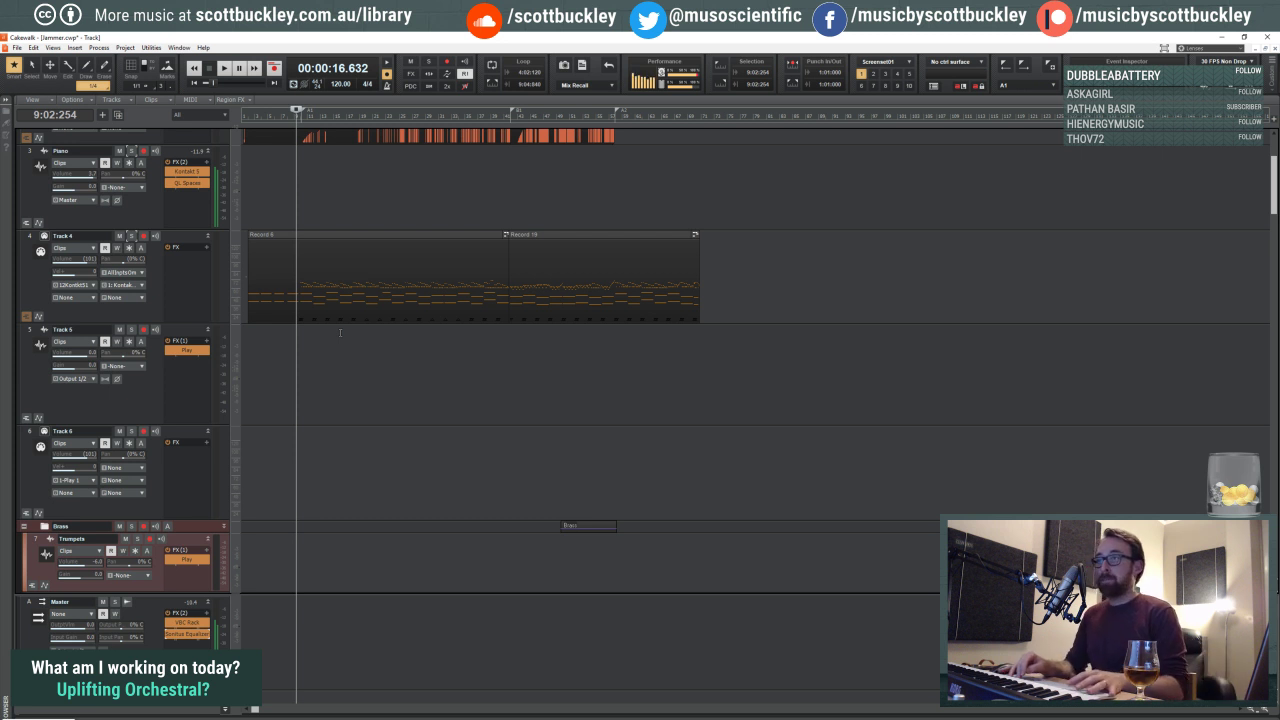
{"action": "key", "text": "space"}
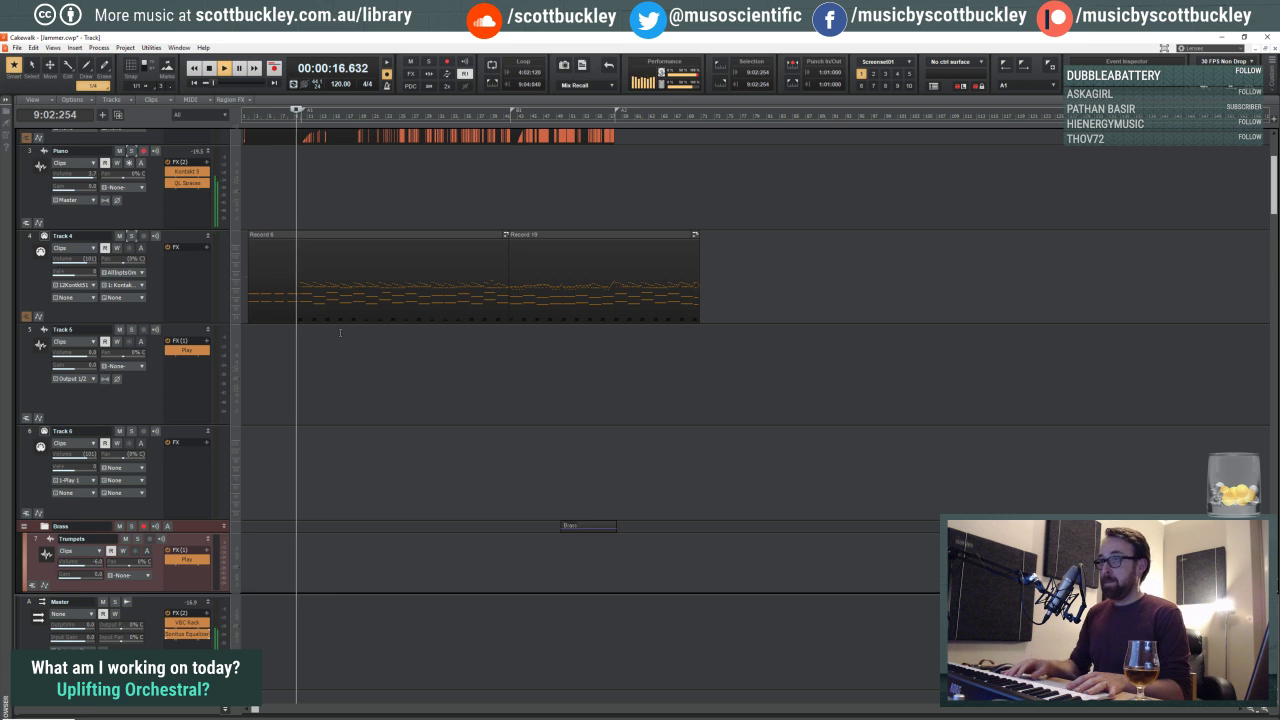
{"action": "key", "text": "space"}
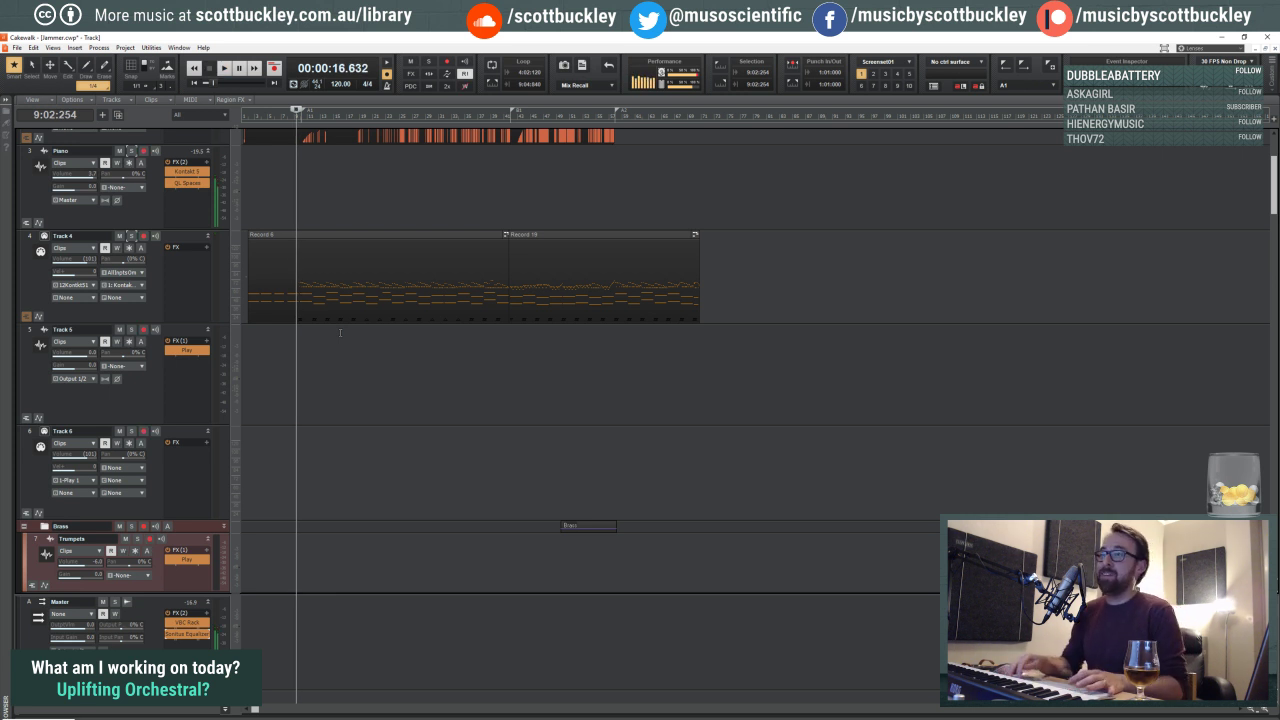
{"action": "key", "text": "space"}
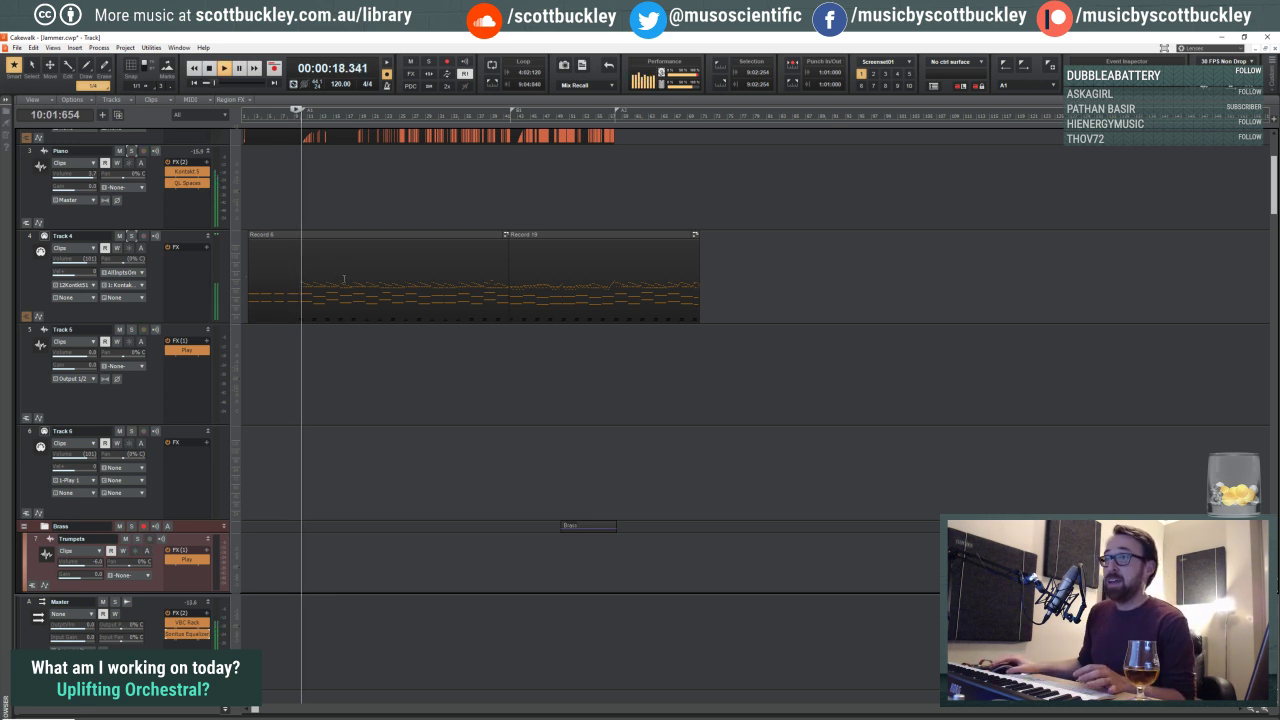
Step: Record a trial cello take on the Cellos Leg track during playback, undo it and return the playhead to measure 9
{"action": "scroll", "coordinate": [340, 325], "scroll_direction": "down", "scroll_amount": 10}
{"action": "scroll", "coordinate": [348, 319], "scroll_direction": "down", "scroll_amount": 10}
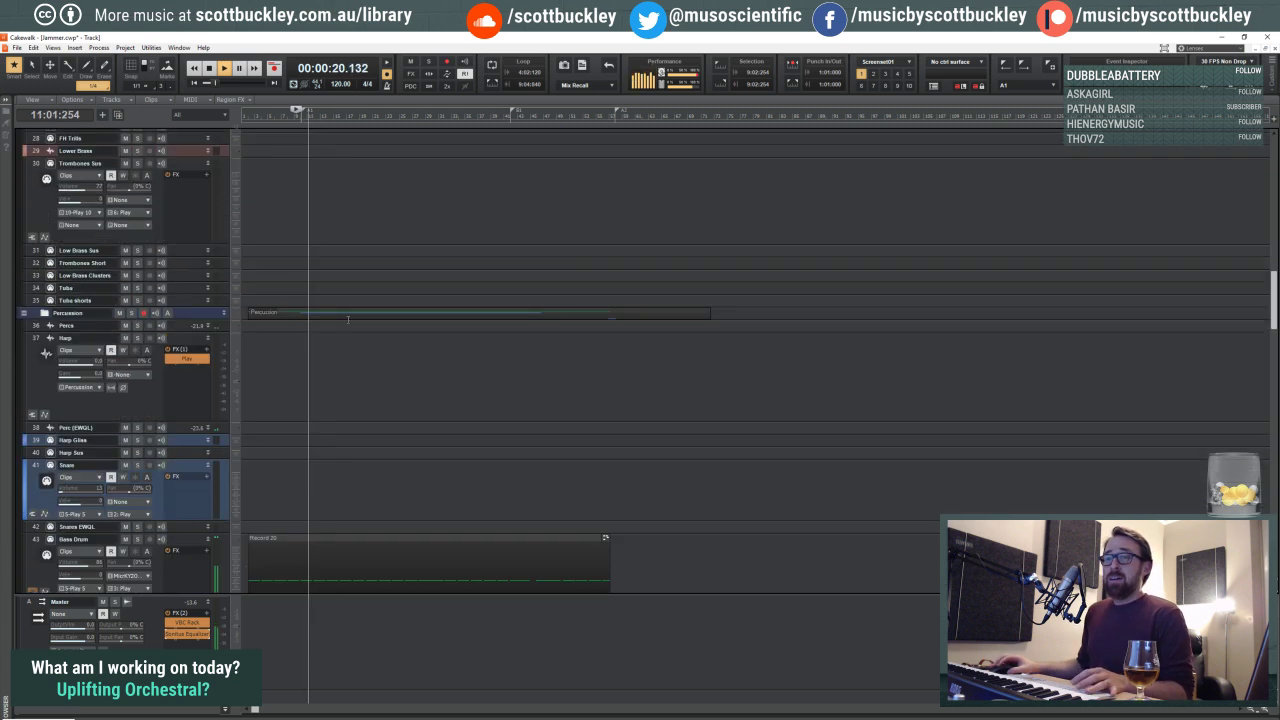
{"action": "scroll", "coordinate": [354, 319], "scroll_direction": "down", "scroll_amount": 10}
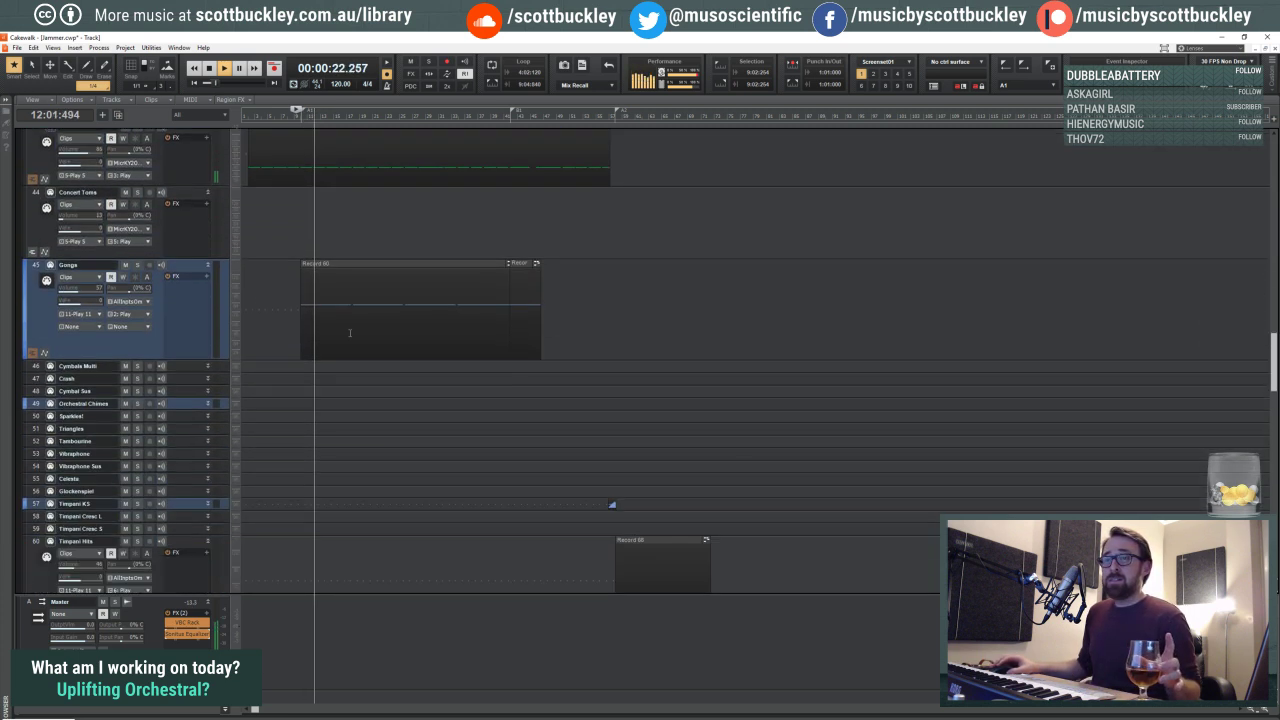
{"action": "scroll", "coordinate": [346, 356], "scroll_direction": "down", "scroll_amount": 10}
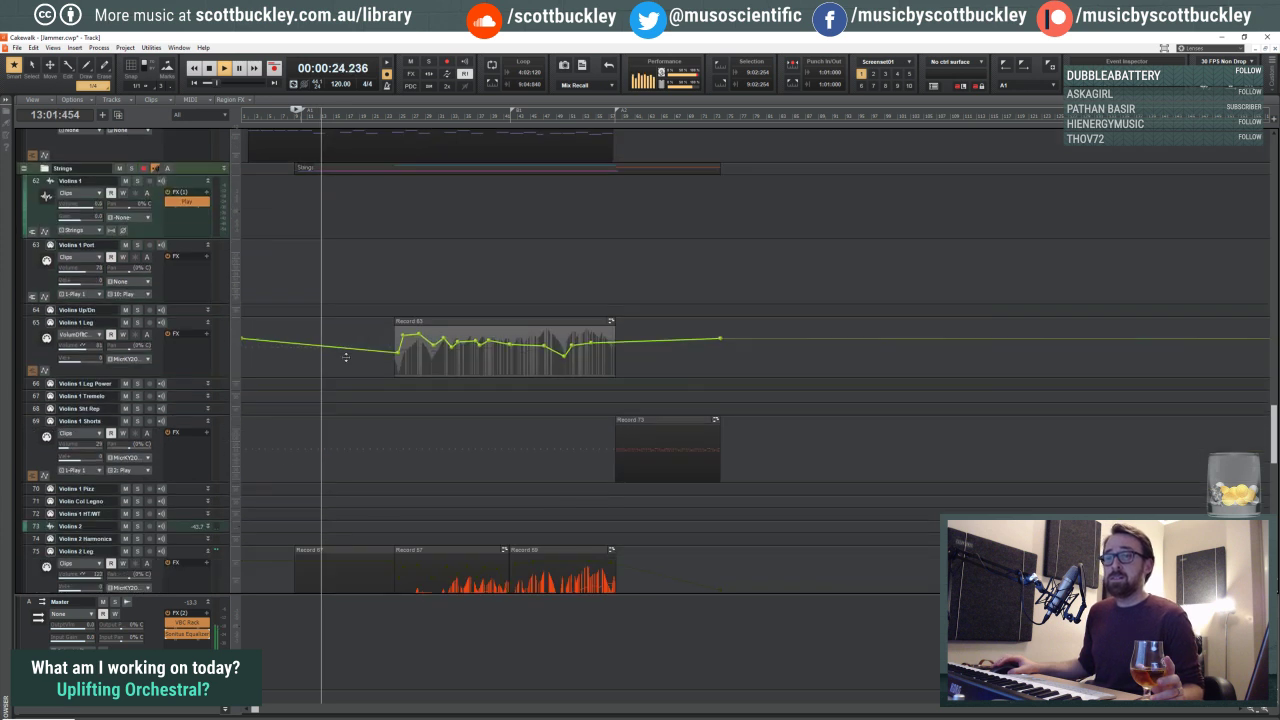
{"action": "scroll", "coordinate": [348, 356], "scroll_direction": "down", "scroll_amount": 3}
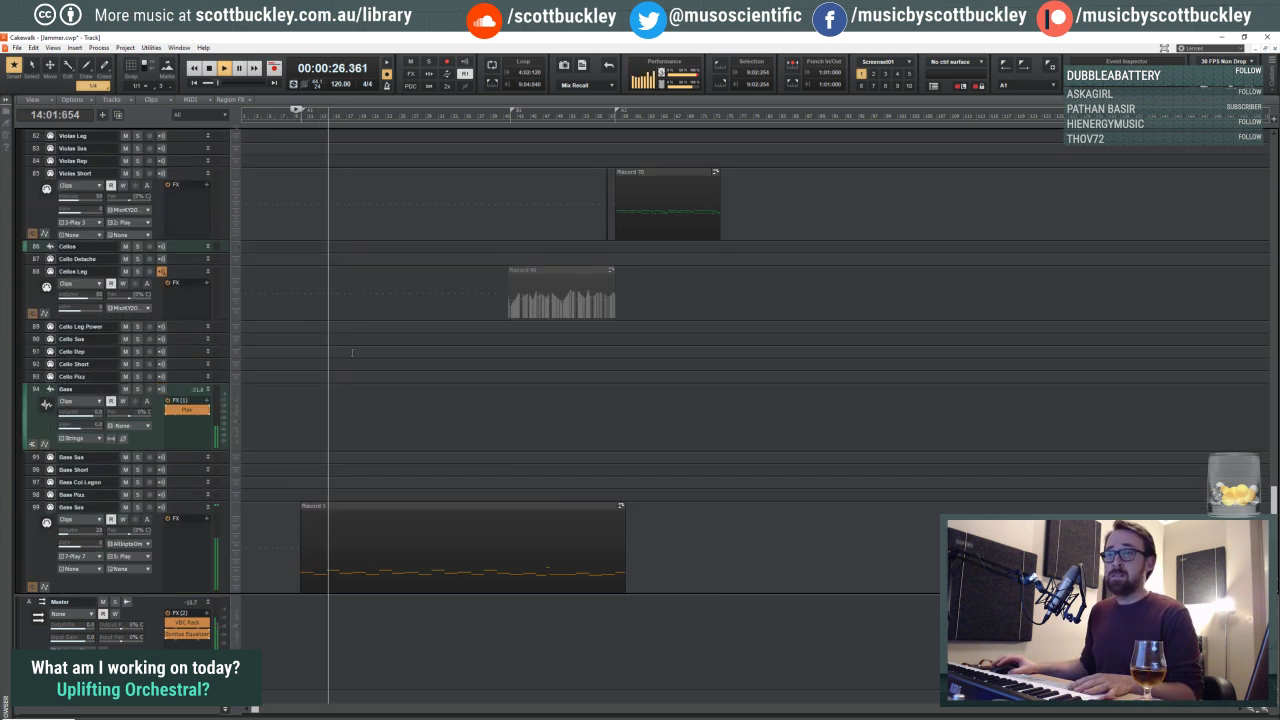
{"action": "left_click", "coordinate": [149, 271]}
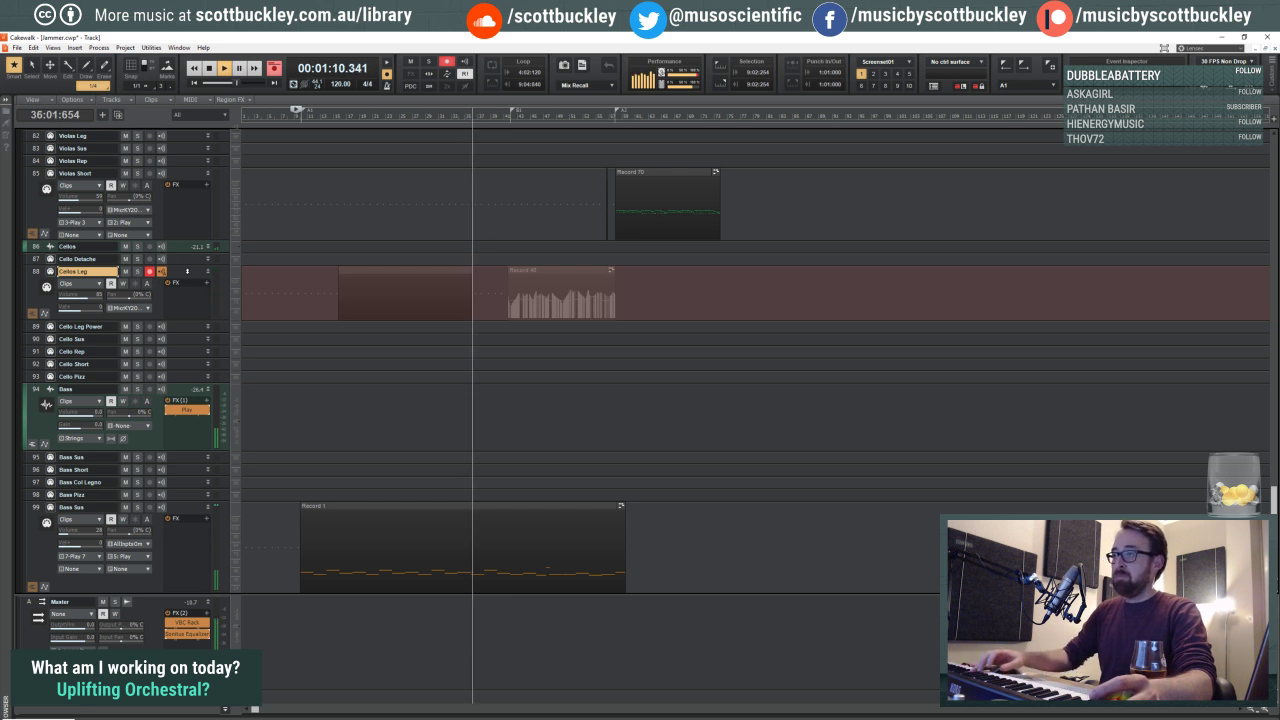
{"action": "key", "text": "space"}
{"action": "key", "text": "ctrl+z"}
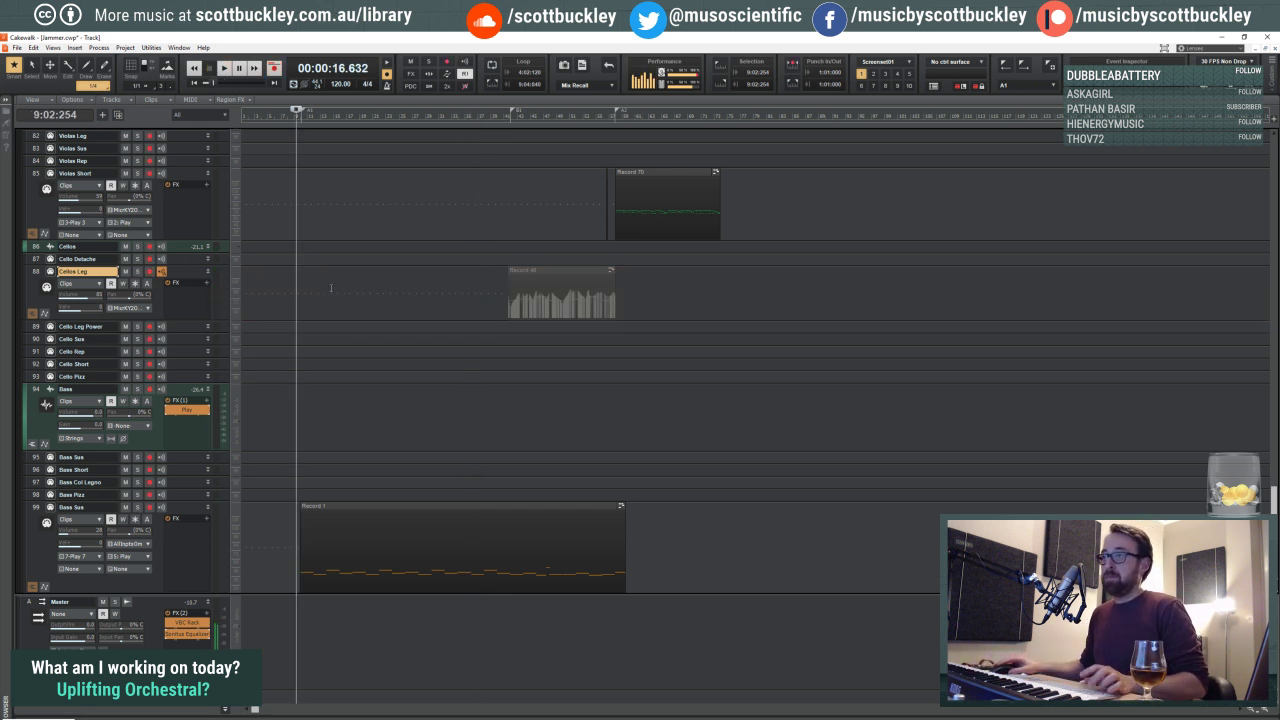
{"action": "left_click_drag", "start_coordinate": [363, 246], "coordinate": [299, 232]}
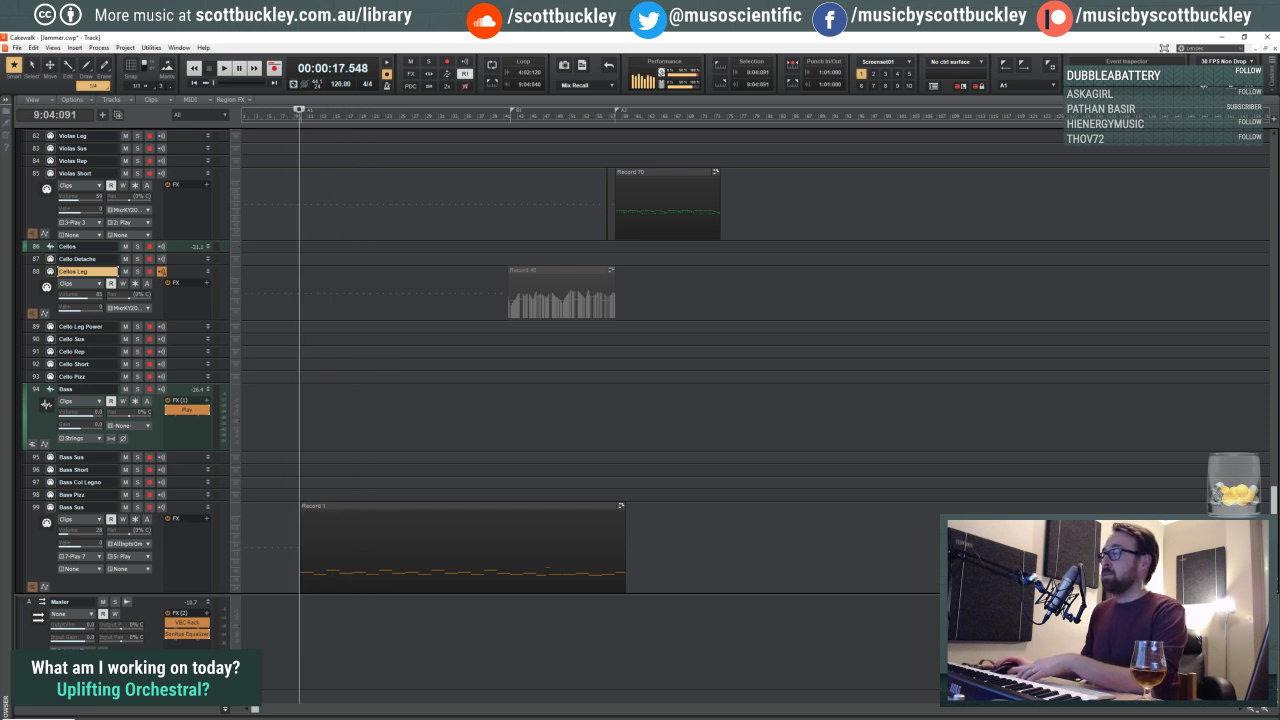
Step: Audition the mix from measure 18 with the cello part over the double bass, then restart playback from there
{"action": "left_click", "coordinate": [1267, 708]}
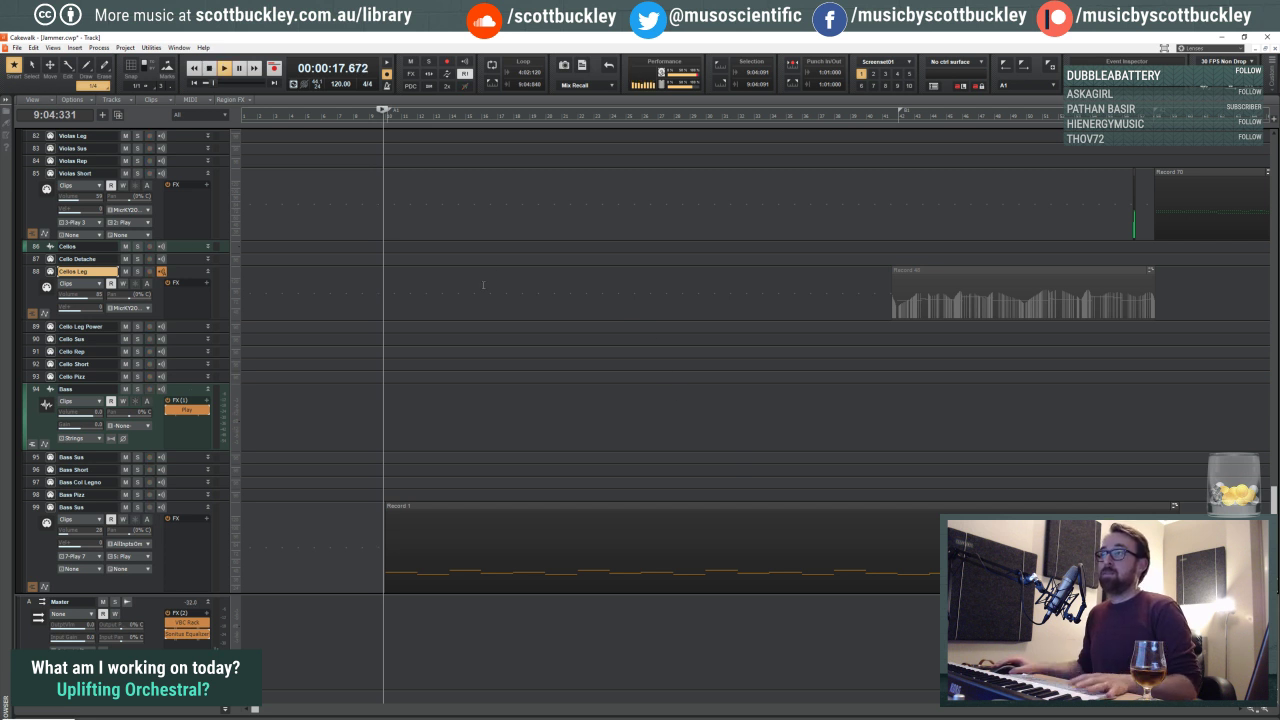
{"action": "left_click", "coordinate": [514, 228]}
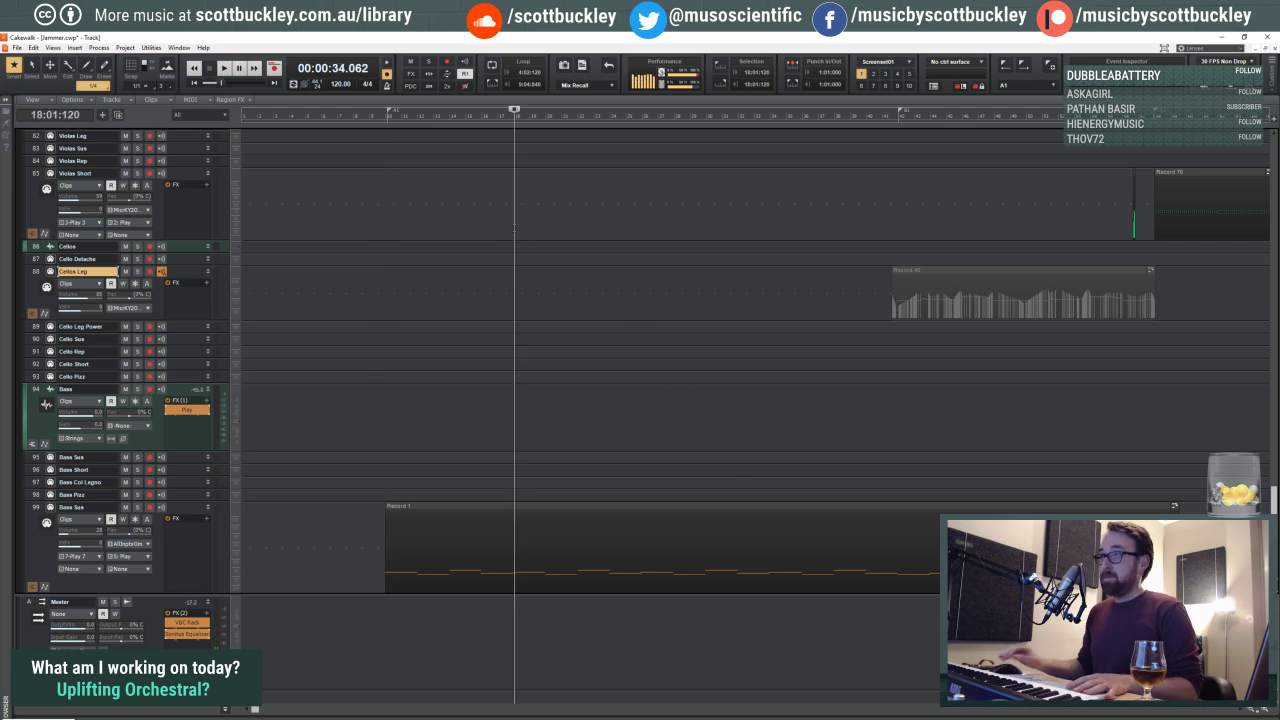
{"action": "key", "text": "space"}
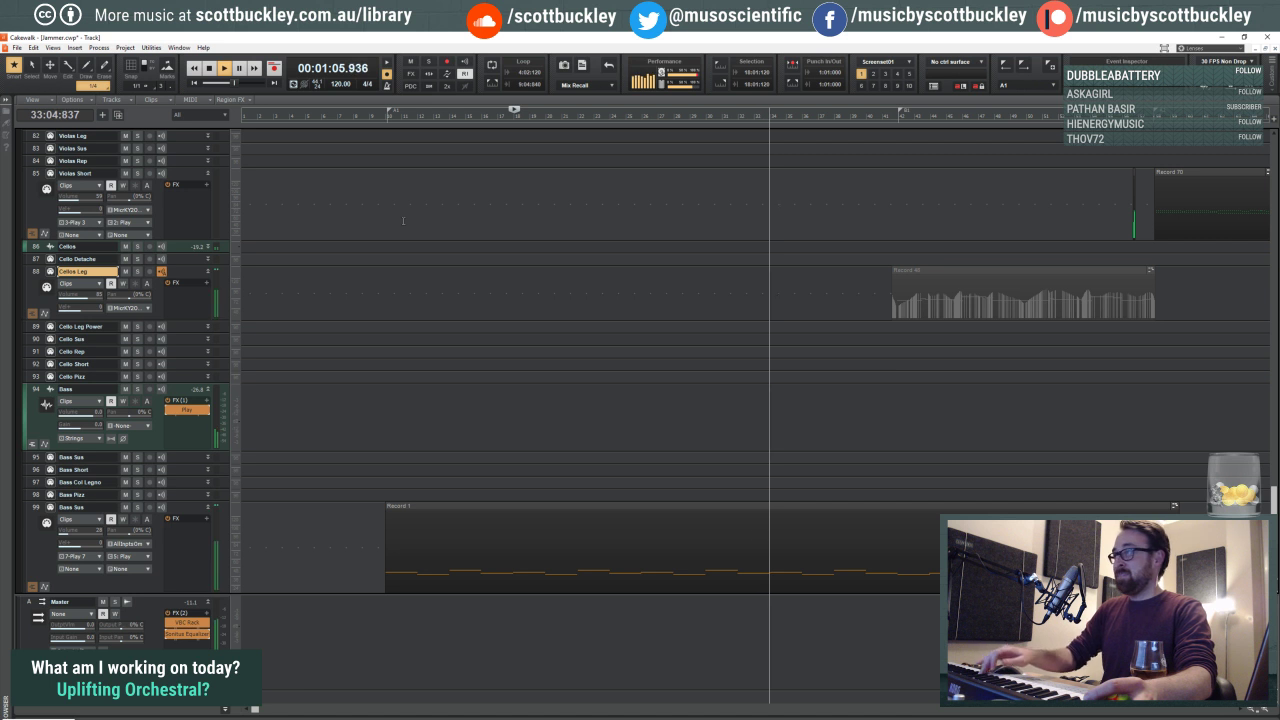
{"action": "key", "text": "space"}
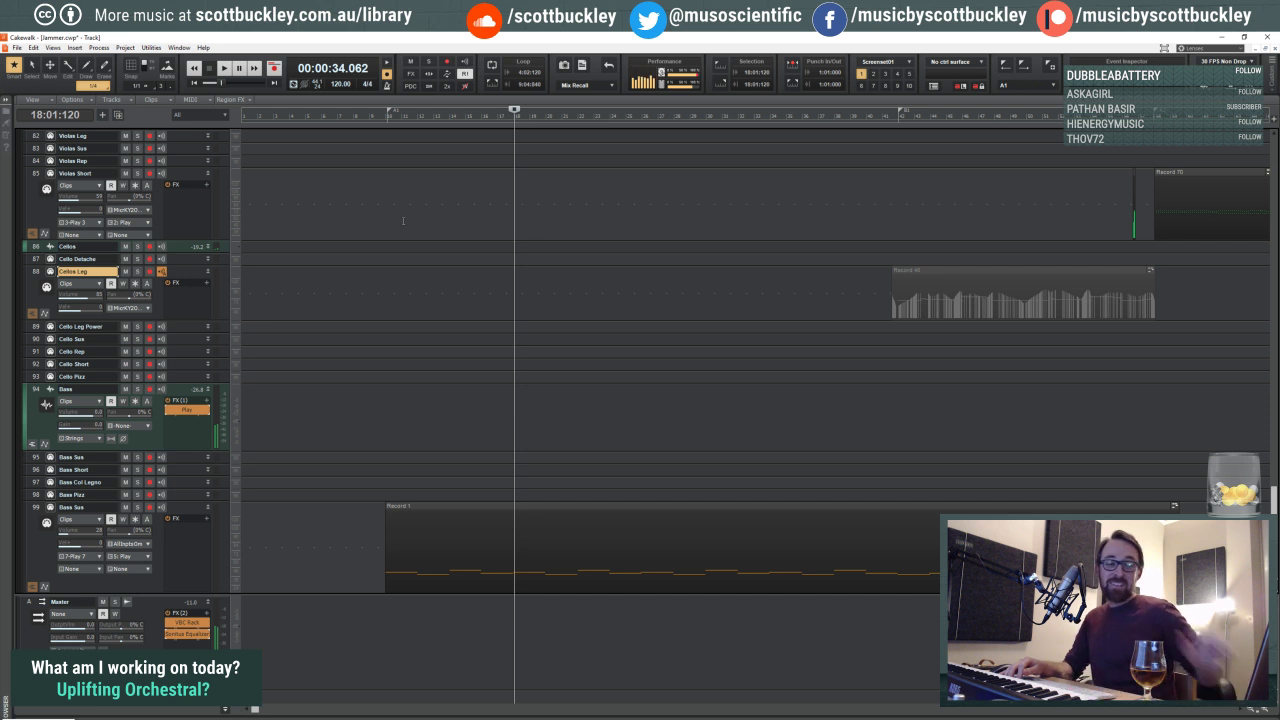
{"action": "key", "text": "space"}
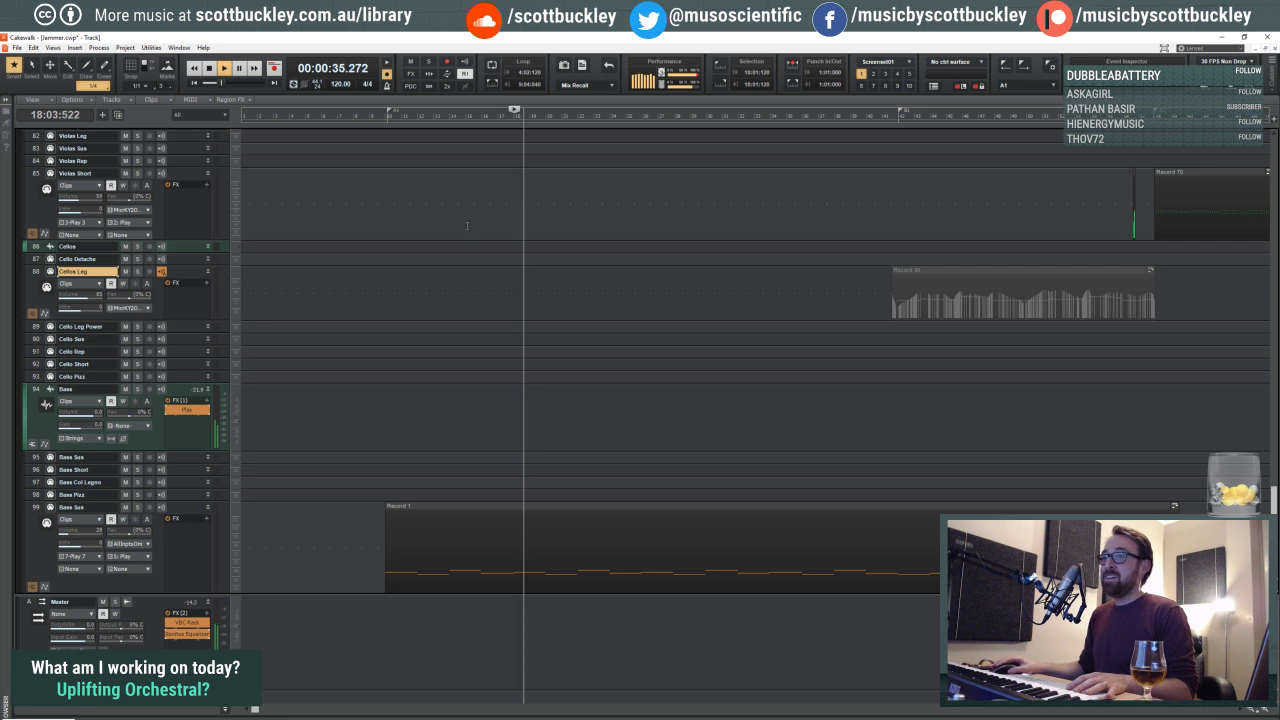
{"action": "key", "text": "space"}
{"action": "key", "text": "space"}
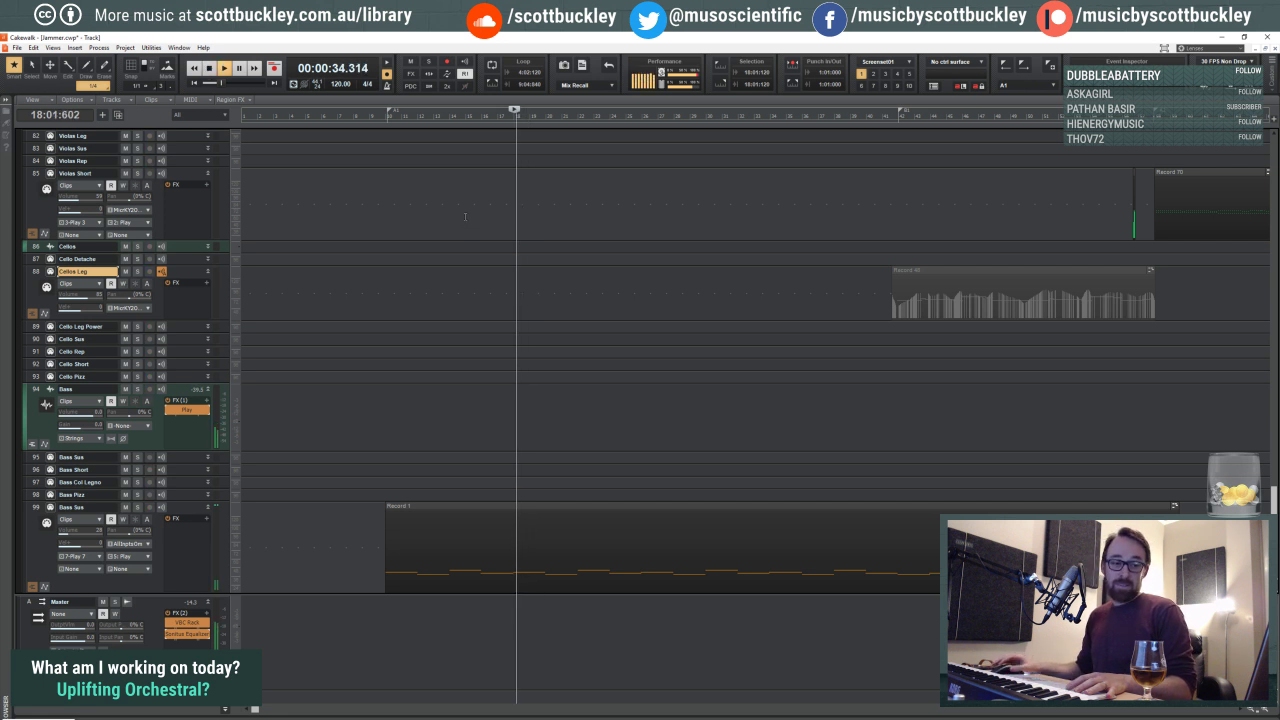
Step: Record a new legato cello take on the Cellos Leg track starting from measure 20
{"action": "left_click", "coordinate": [559, 232]}
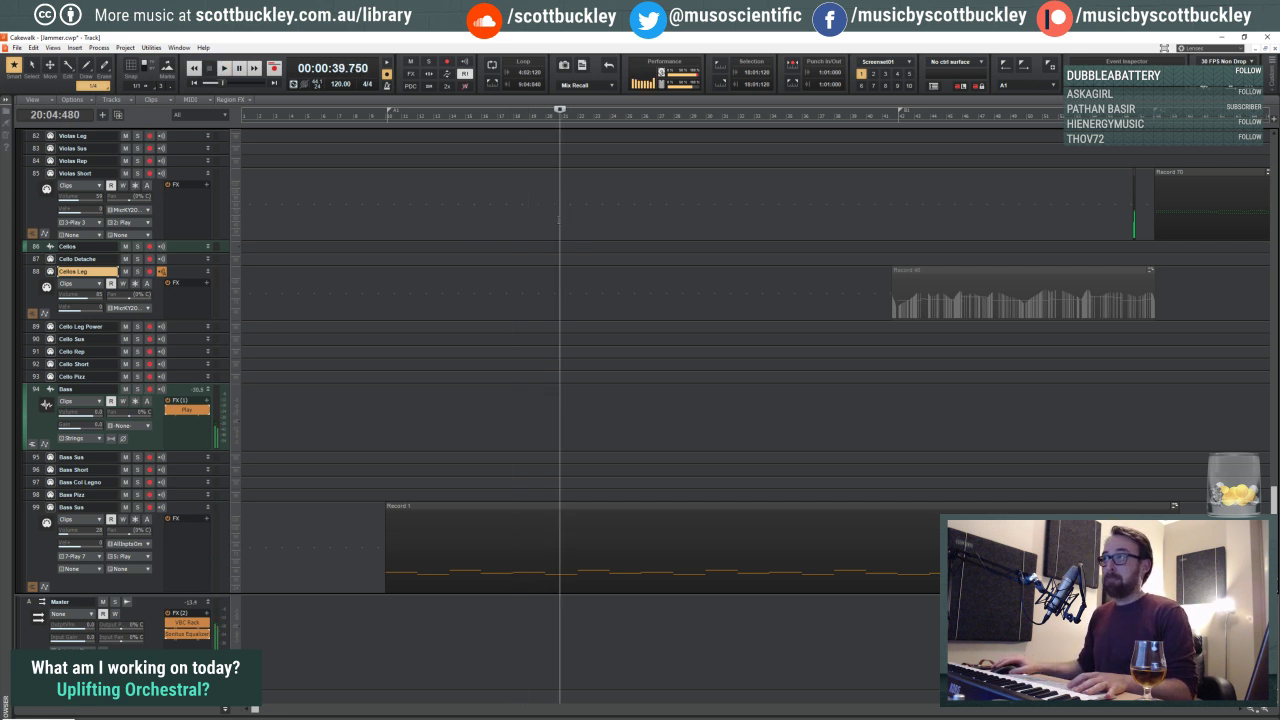
{"action": "key", "text": "r"}
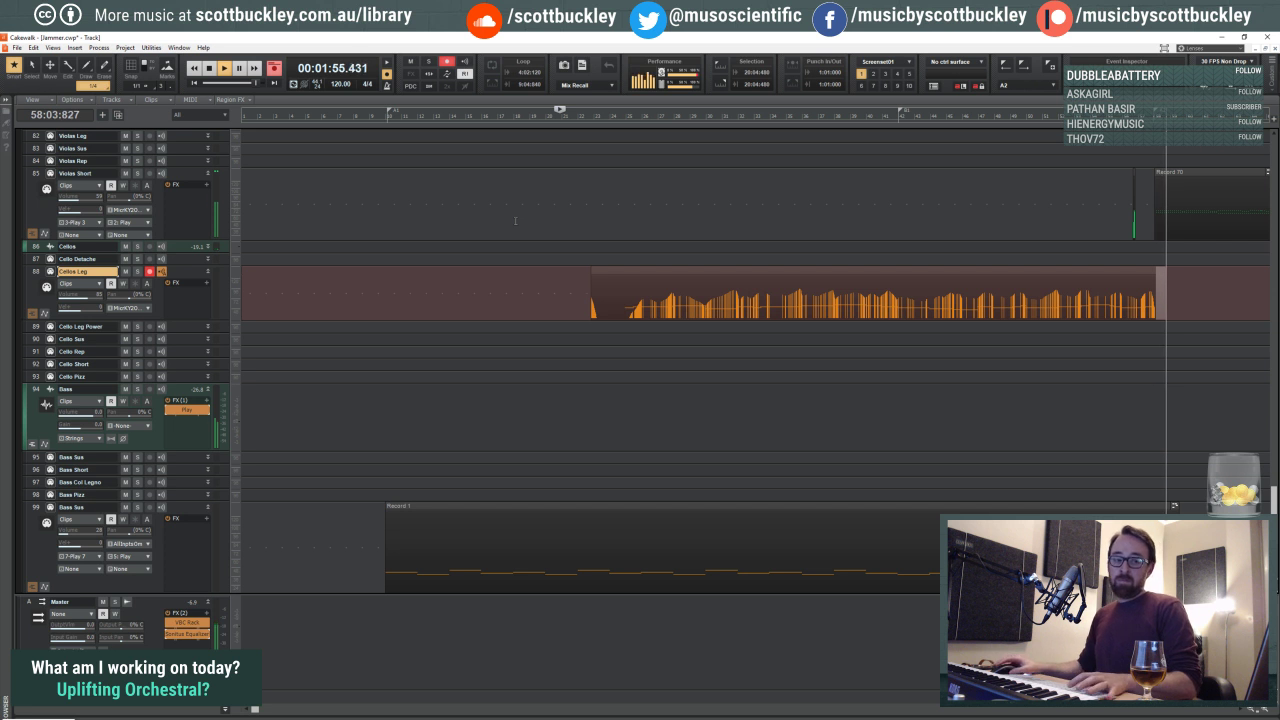
{"action": "key", "text": "space"}
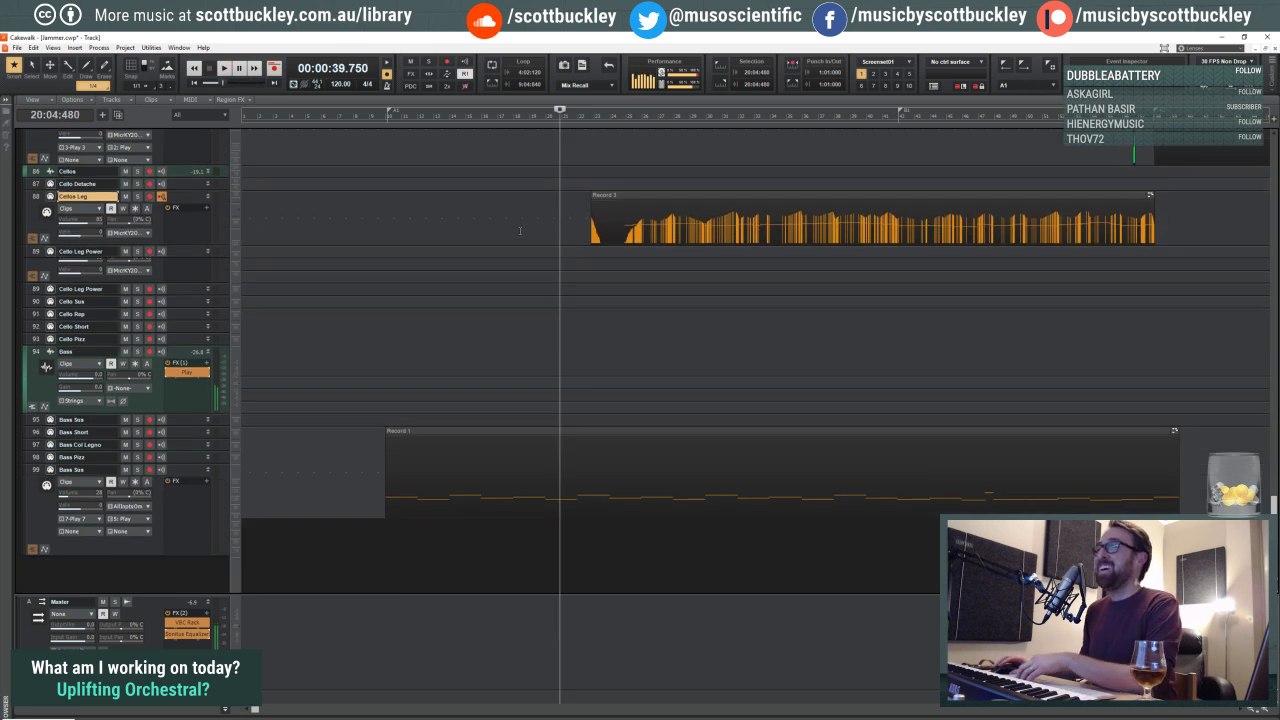
Step: Make Violas Short the active track and place the playhead in measure 9
{"action": "left_click", "coordinate": [523, 234]}
{"action": "left_click", "coordinate": [498, 236]}
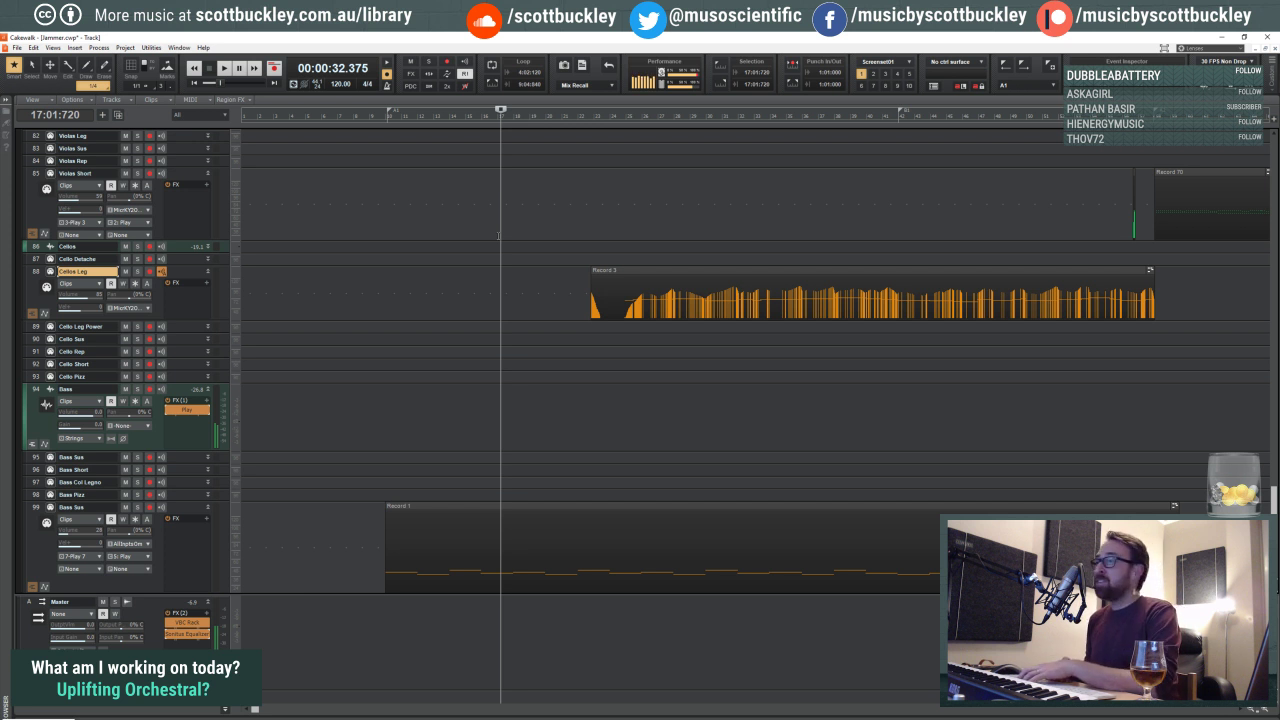
{"action": "scroll", "coordinate": [511, 224], "scroll_direction": "up", "scroll_amount": 3}
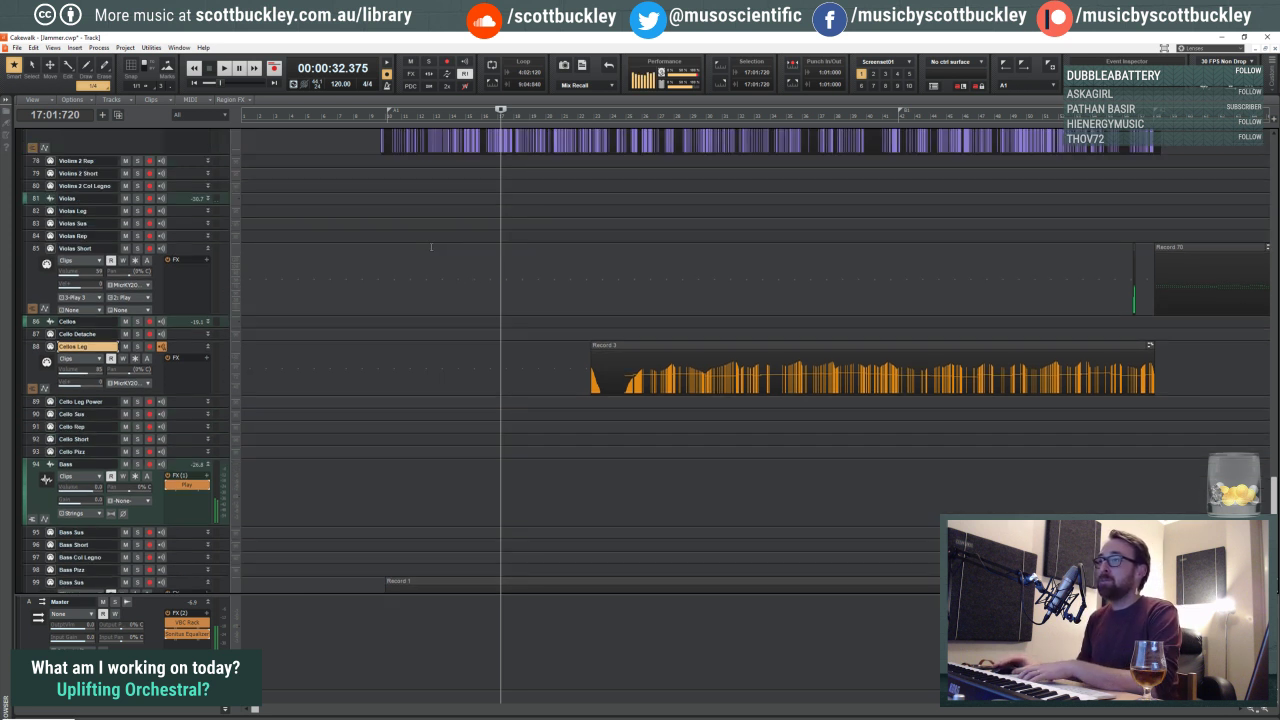
{"action": "left_click", "coordinate": [374, 264]}
{"action": "scroll", "coordinate": [378, 290], "scroll_direction": "down", "scroll_amount": 2}
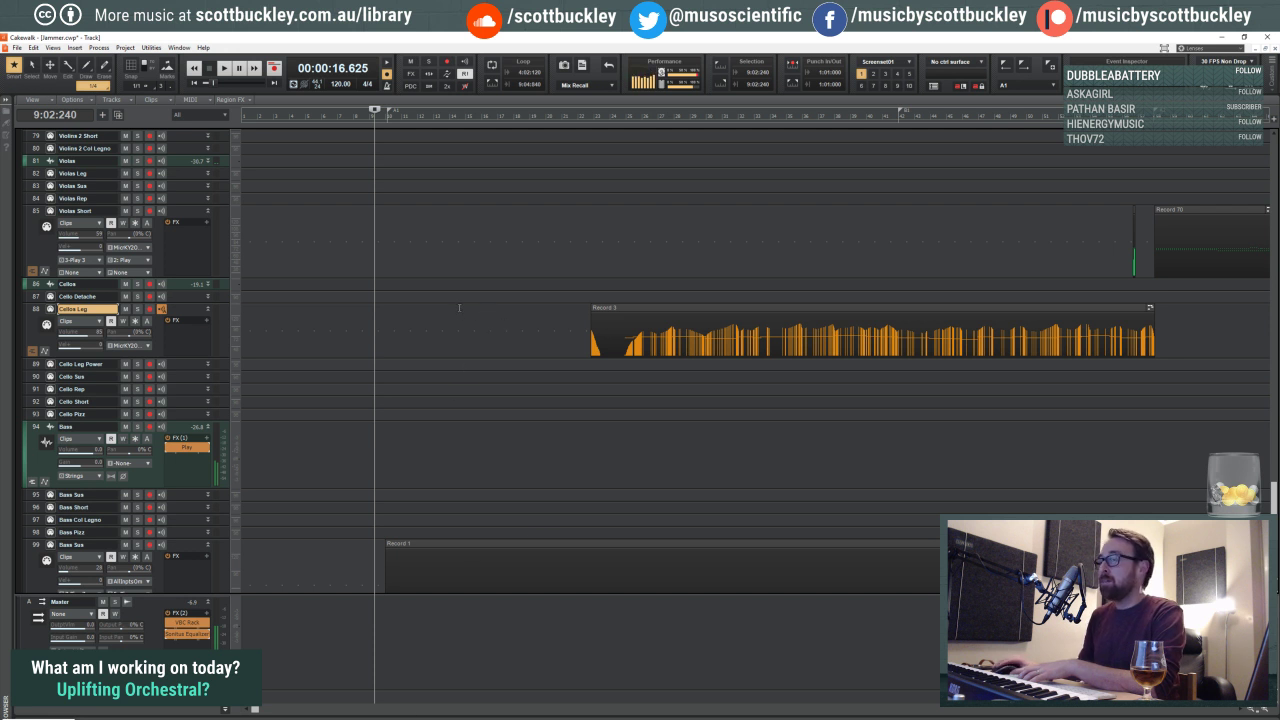
{"action": "left_click", "coordinate": [371, 258]}
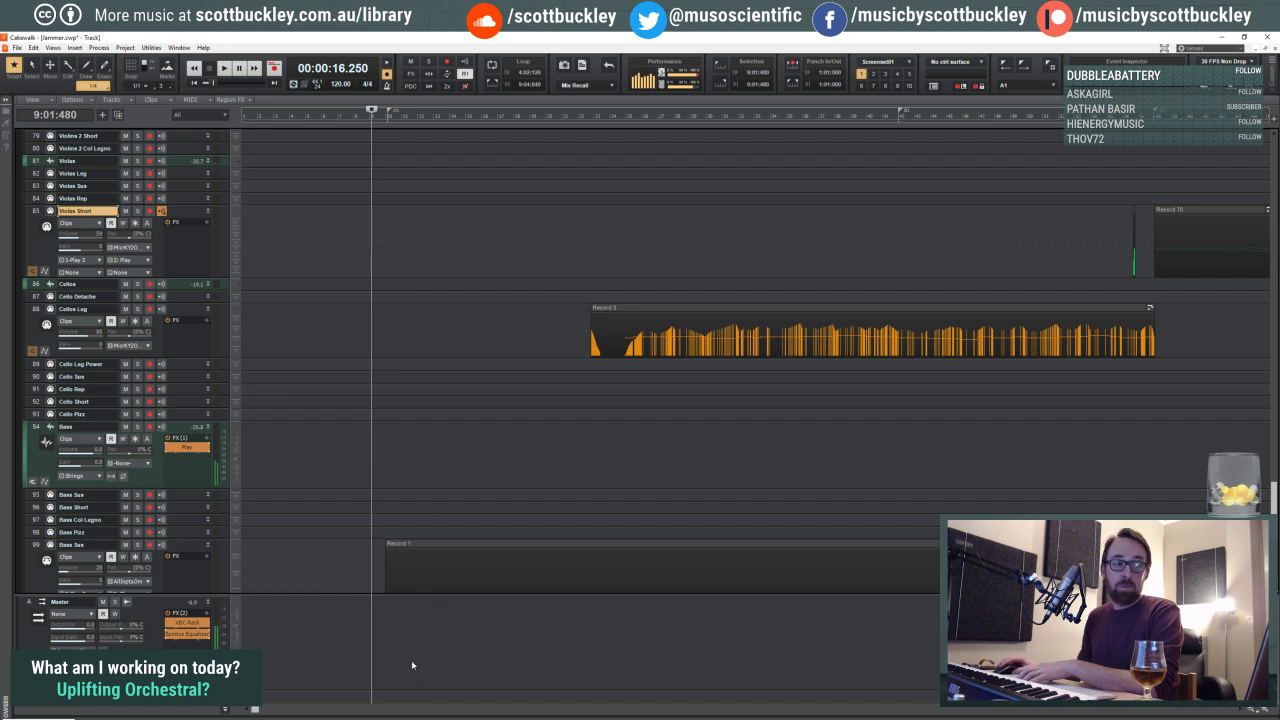
{"action": "scroll", "coordinate": [383, 329], "scroll_direction": "up", "scroll_amount": 3}
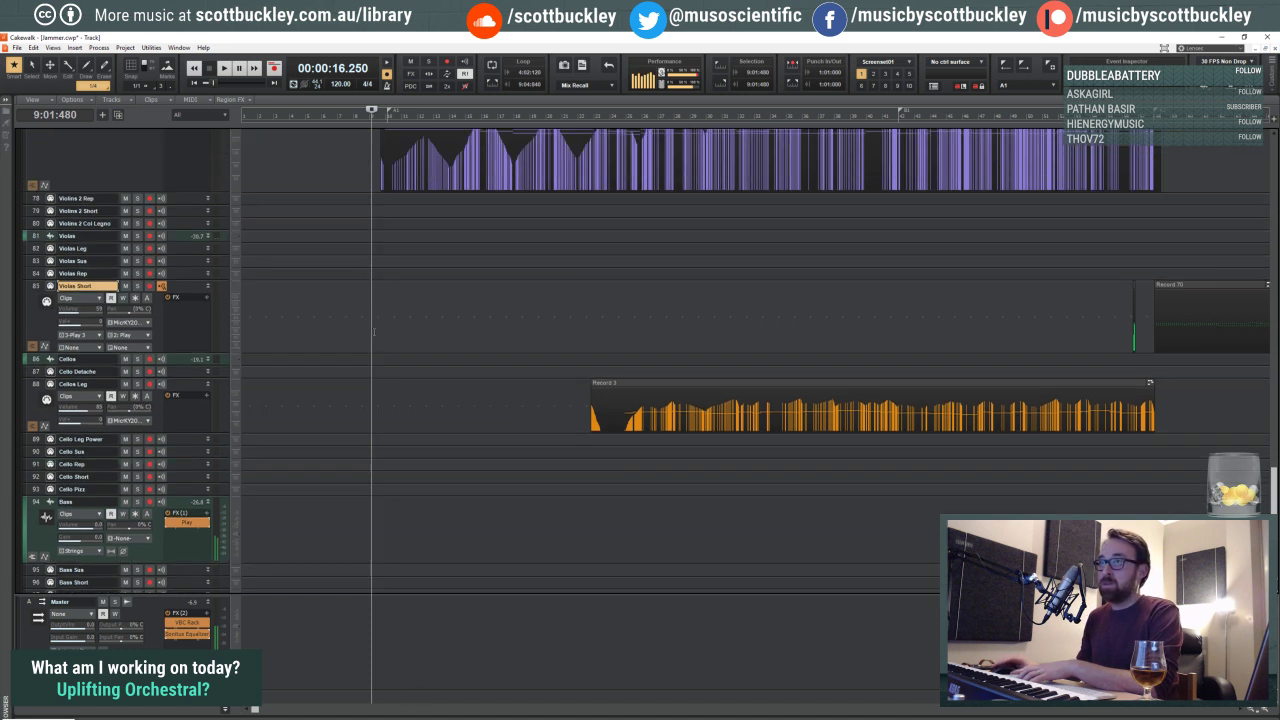
{"action": "left_click", "coordinate": [328, 349]}
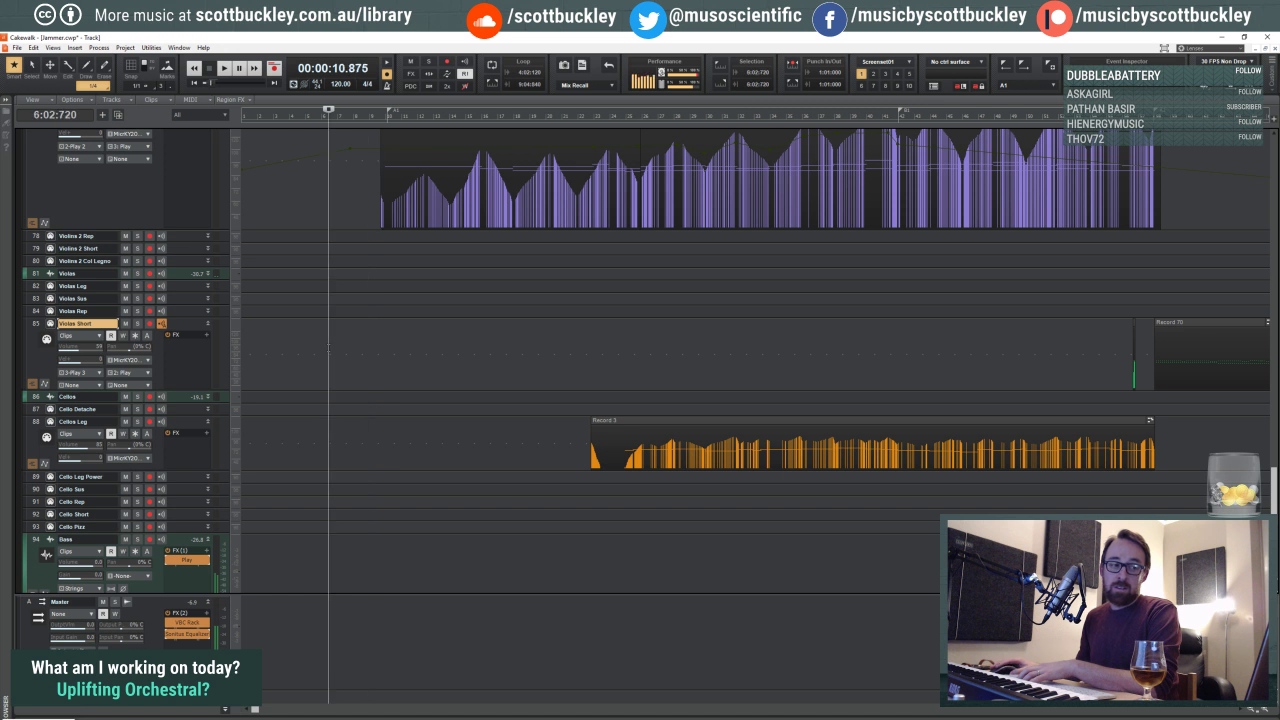
{"action": "left_click", "coordinate": [377, 340]}
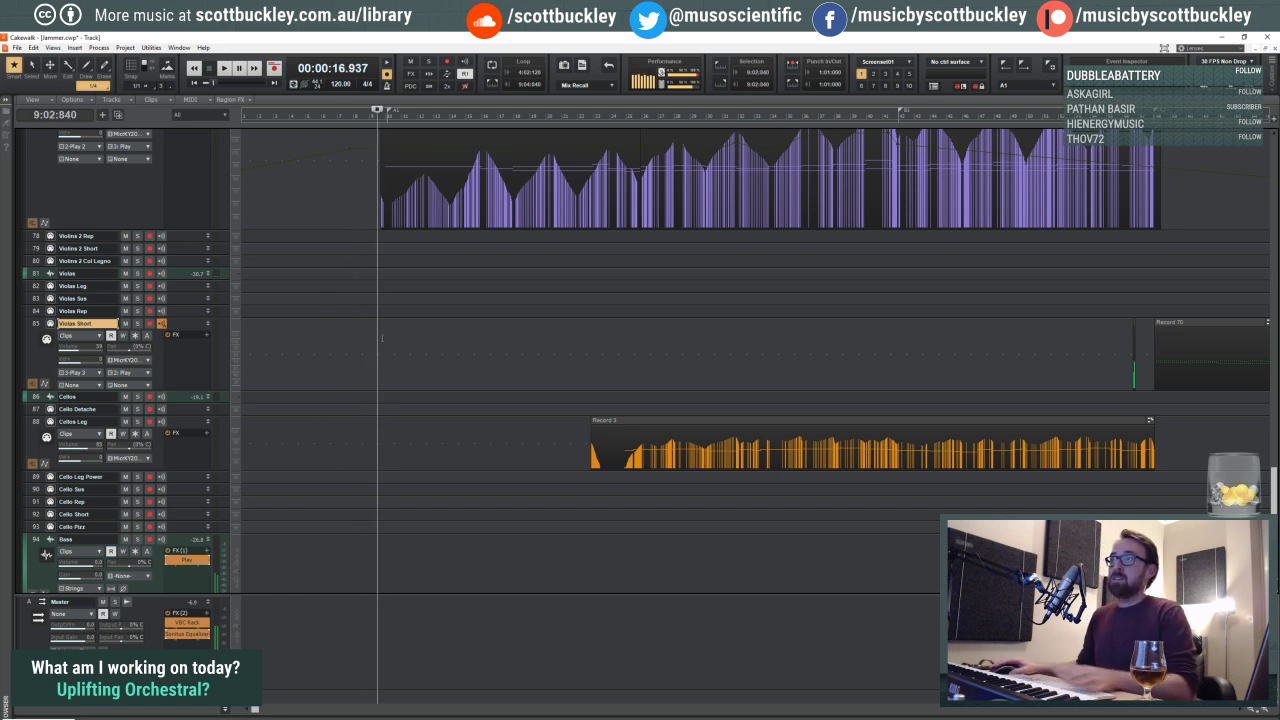
Step: Play back the new cello take from measure 20, reviewing the string and percussion tracks, and stop playback
{"action": "left_click", "coordinate": [494, 348]}
{"action": "left_click", "coordinate": [555, 352]}
{"action": "scroll", "coordinate": [555, 352], "scroll_direction": "down", "scroll_amount": 1}
{"action": "key", "text": "space"}
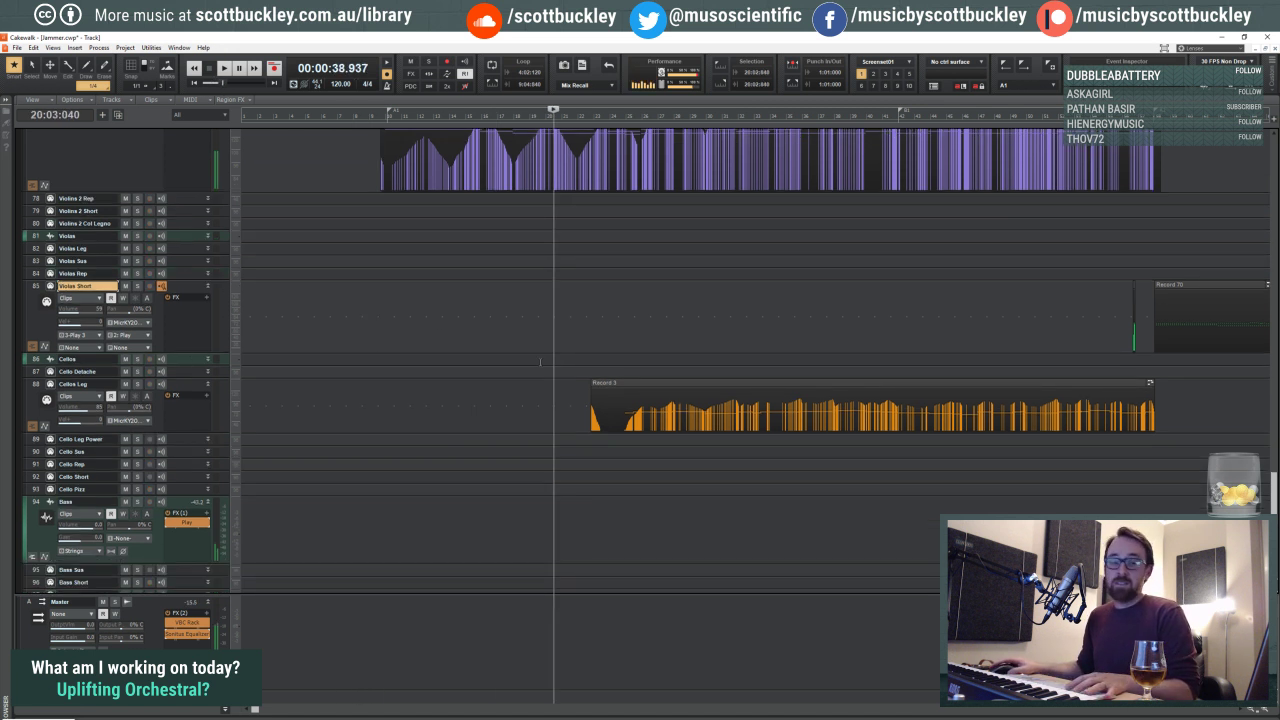
{"action": "scroll", "coordinate": [430, 560], "scroll_direction": "down", "scroll_amount": 2}
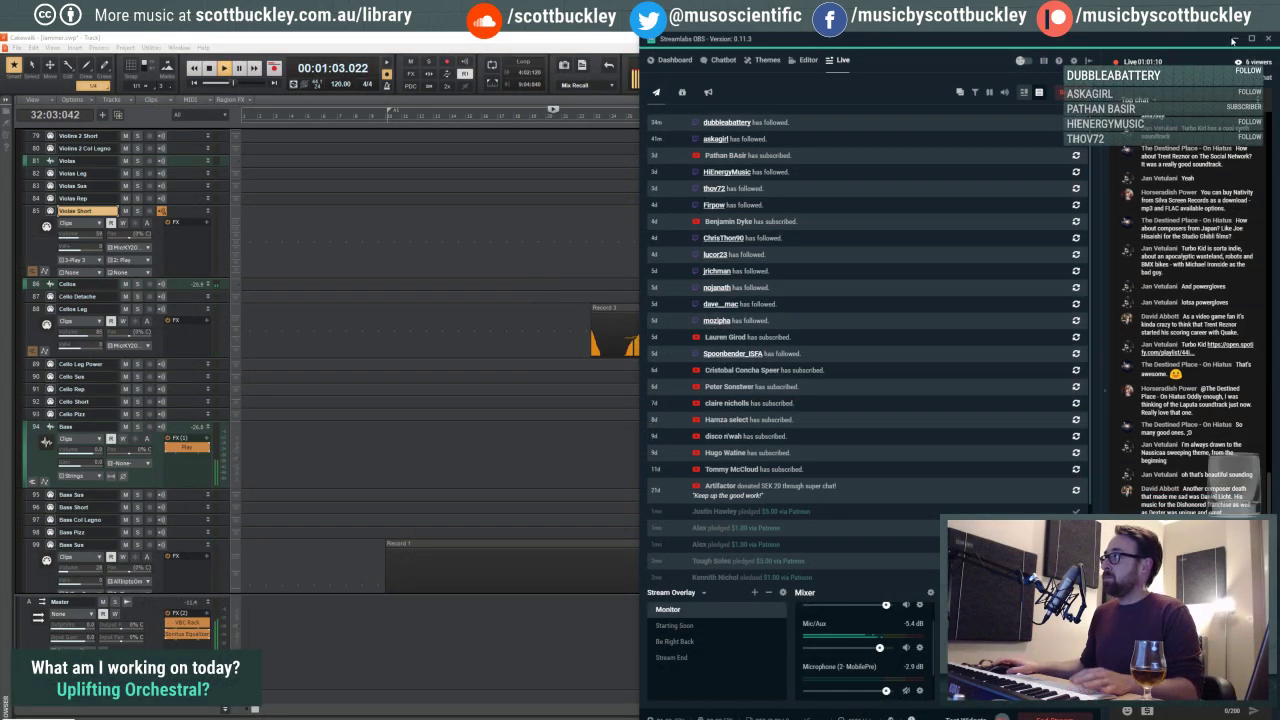
{"action": "left_click", "coordinate": [1235, 42]}
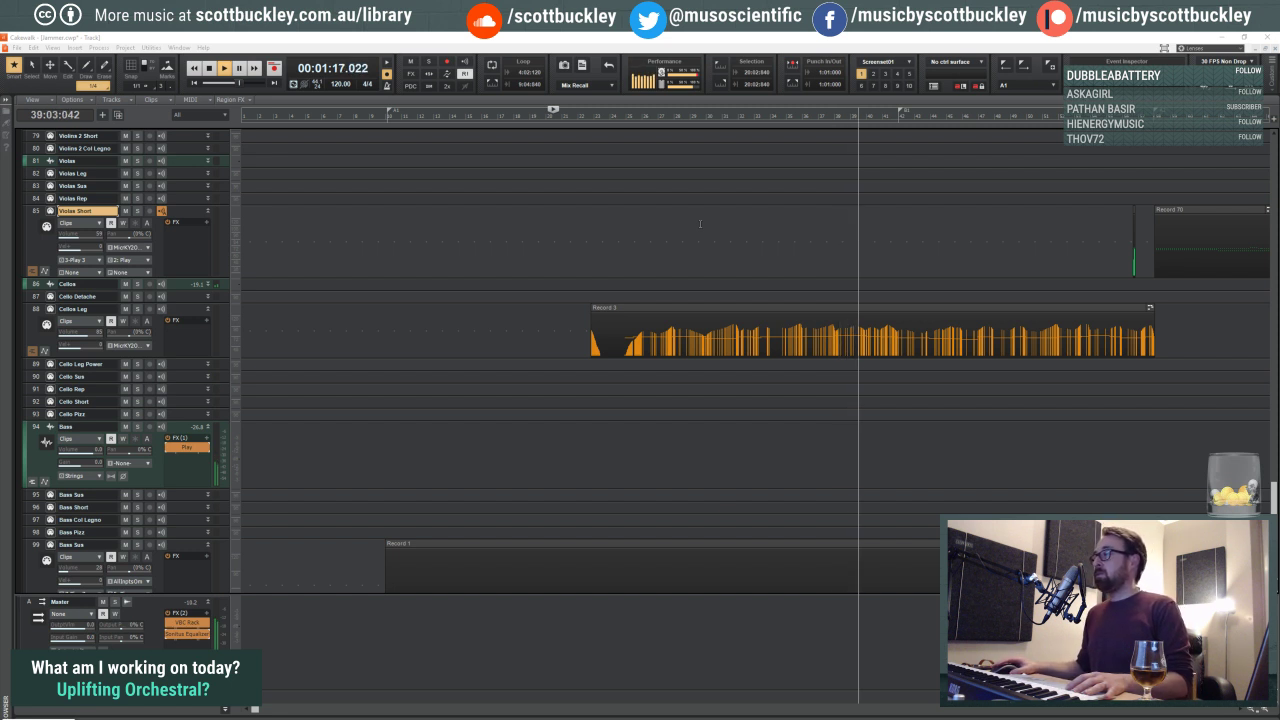
{"action": "scroll", "coordinate": [350, 326], "scroll_direction": "up", "scroll_amount": 5}
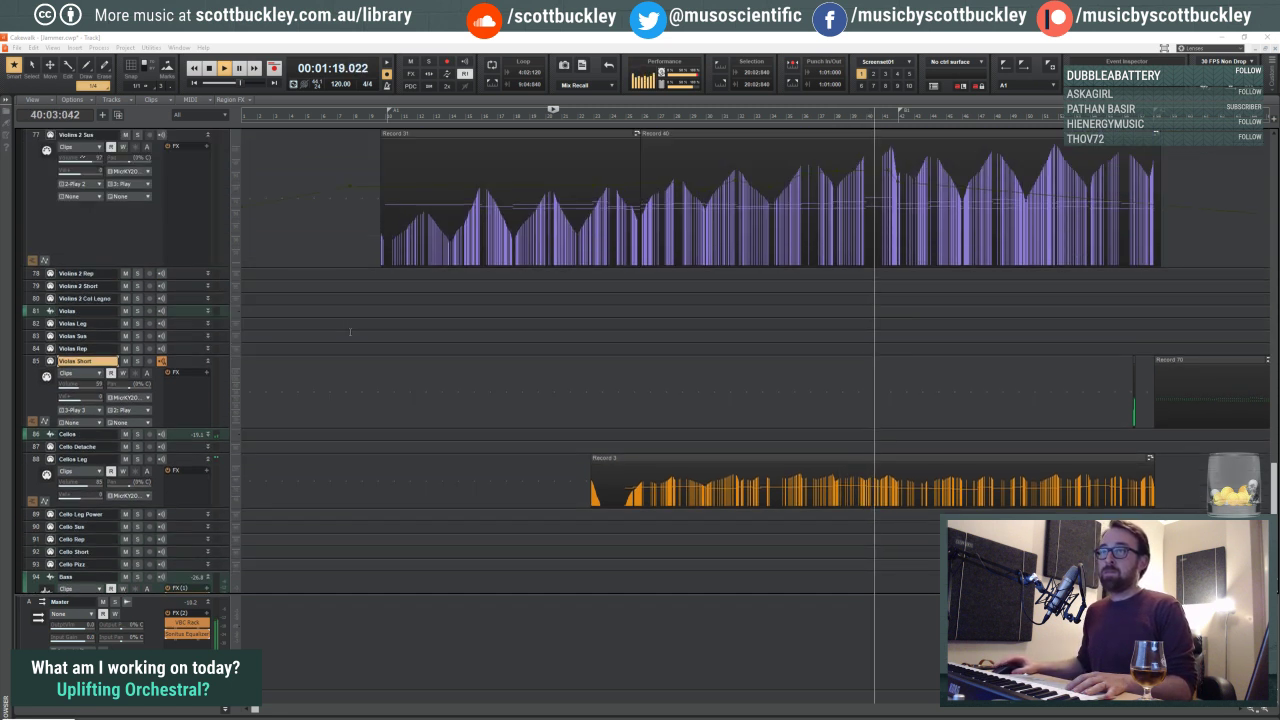
{"action": "scroll", "coordinate": [350, 326], "scroll_direction": "up", "scroll_amount": 15}
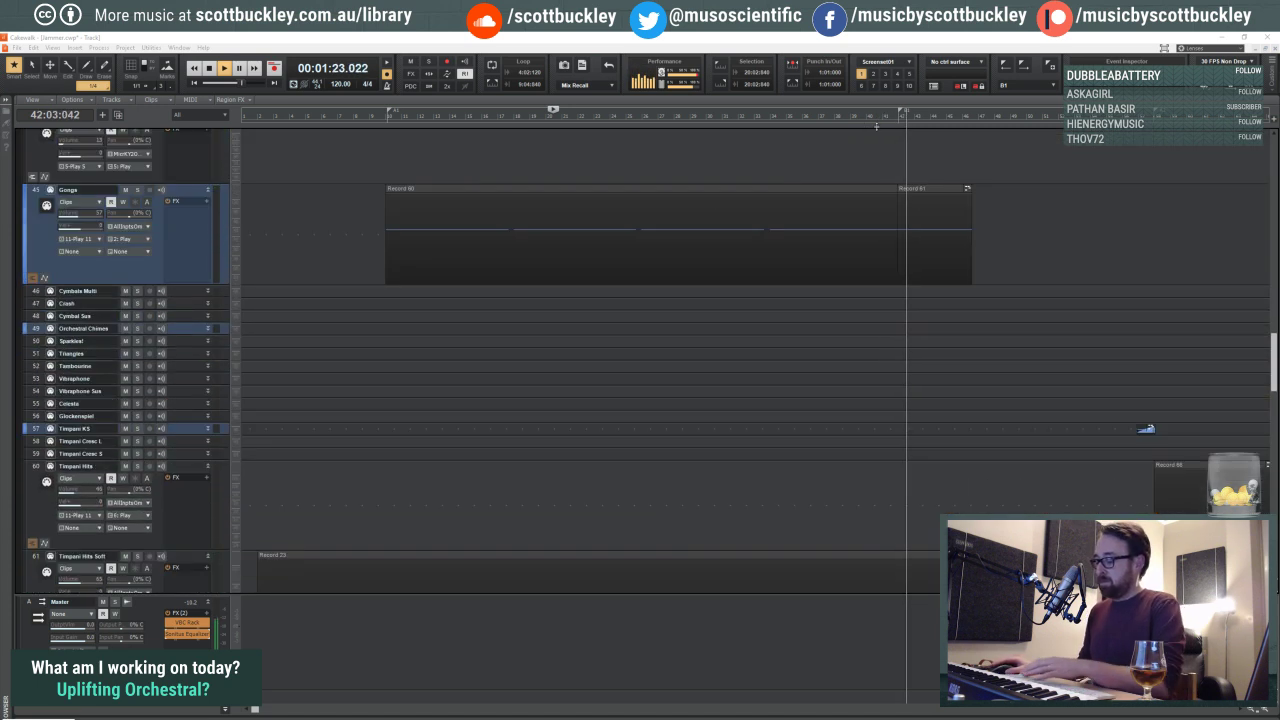
{"action": "key", "text": "space"}
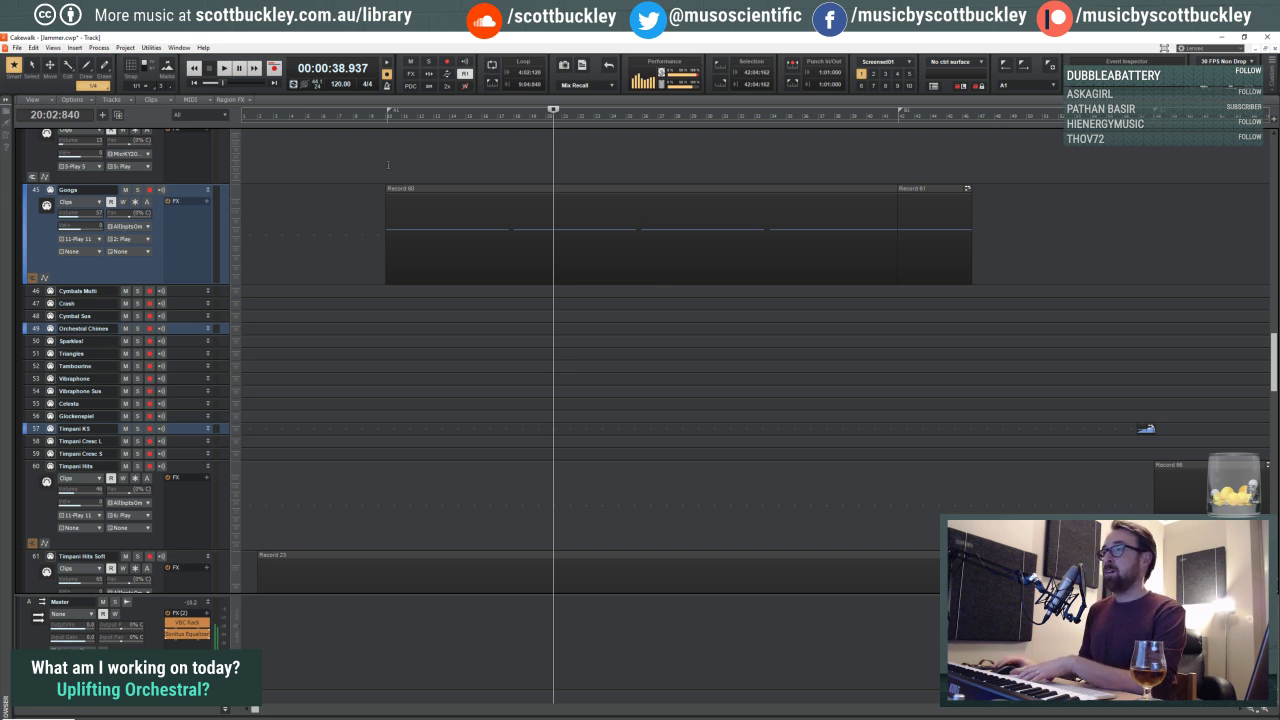
Step: Return the playhead to measure 9, audition the mix from there and stop playback
{"action": "left_click", "coordinate": [374, 160]}
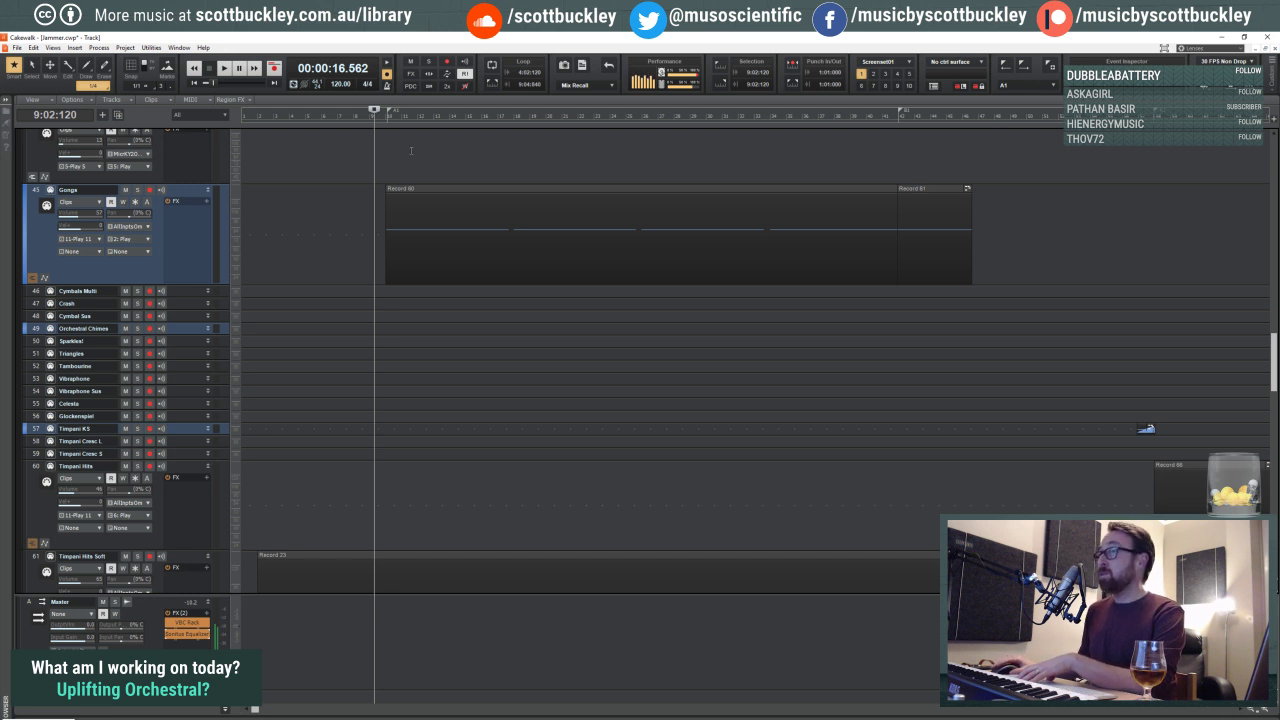
{"action": "left_click", "coordinate": [358, 160]}
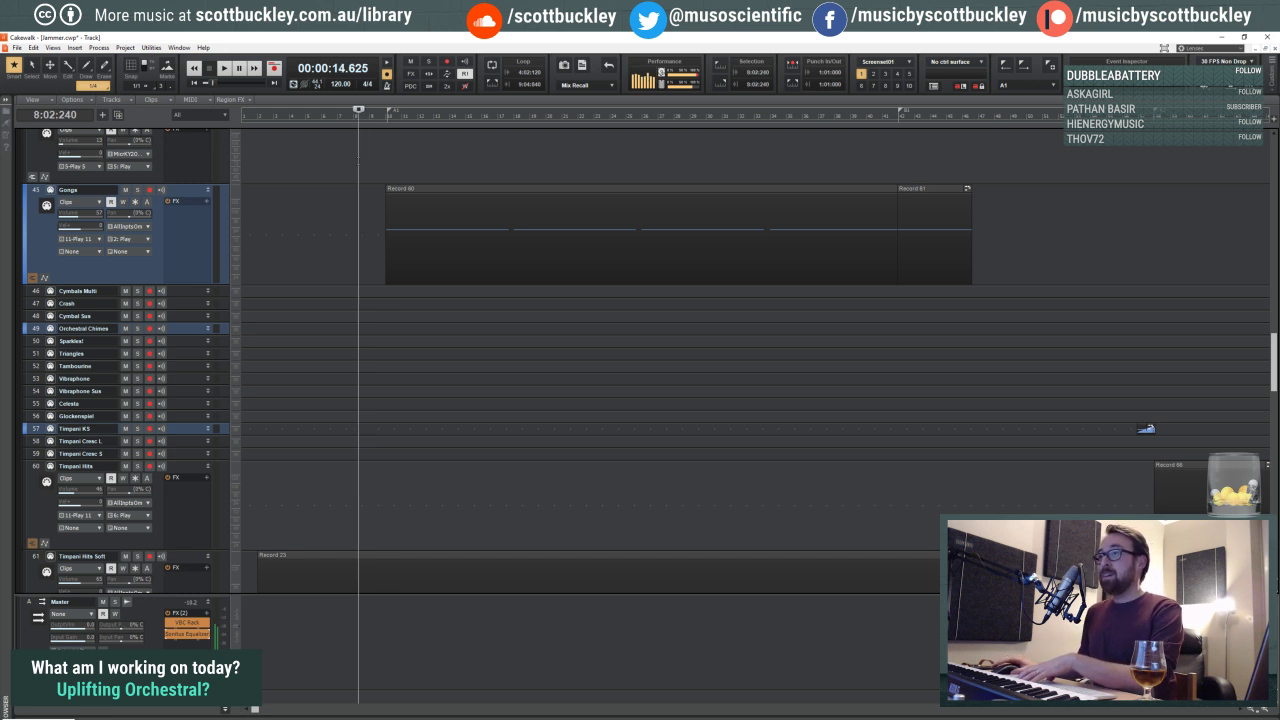
{"action": "left_click", "coordinate": [364, 160]}
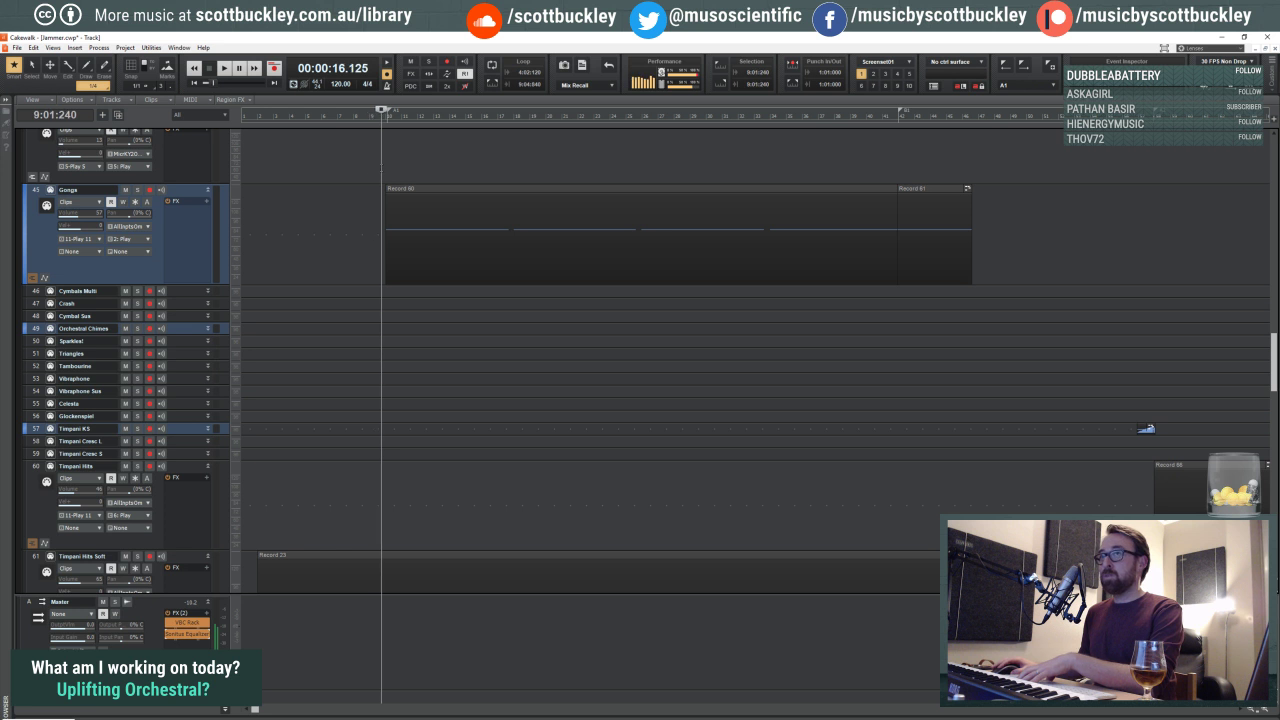
{"action": "left_click", "coordinate": [373, 162]}
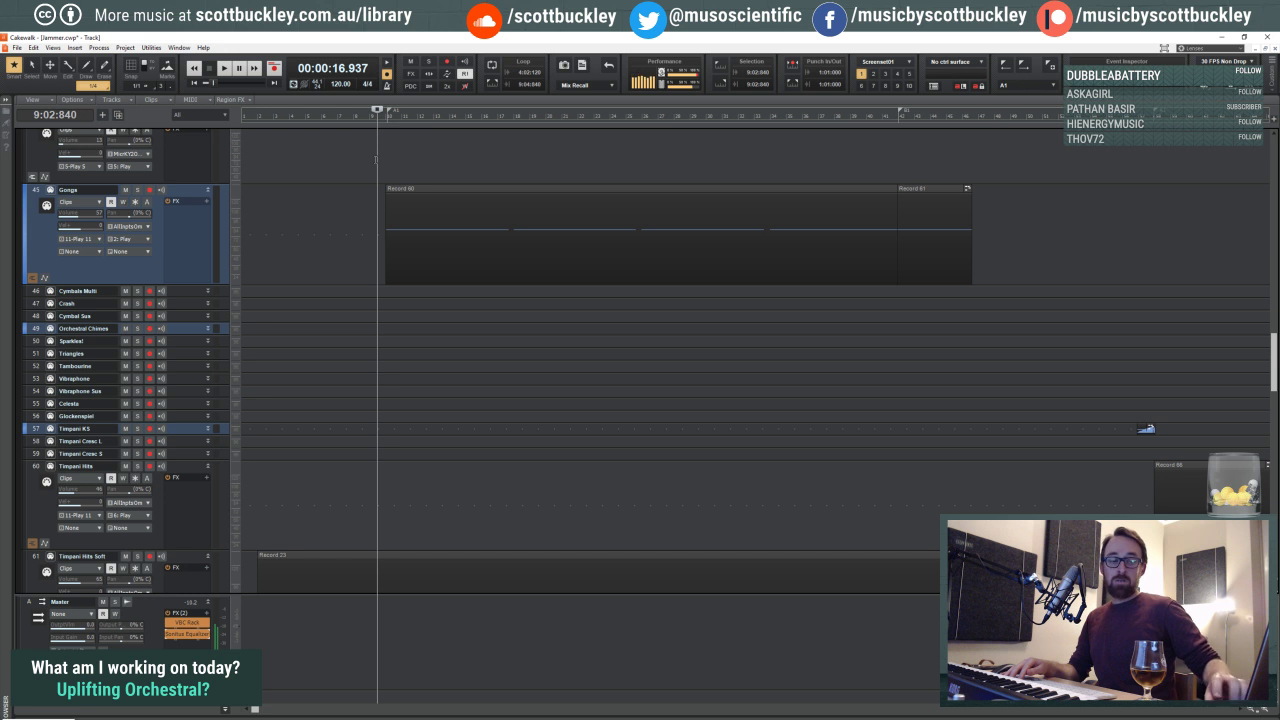
{"action": "key", "text": "space"}
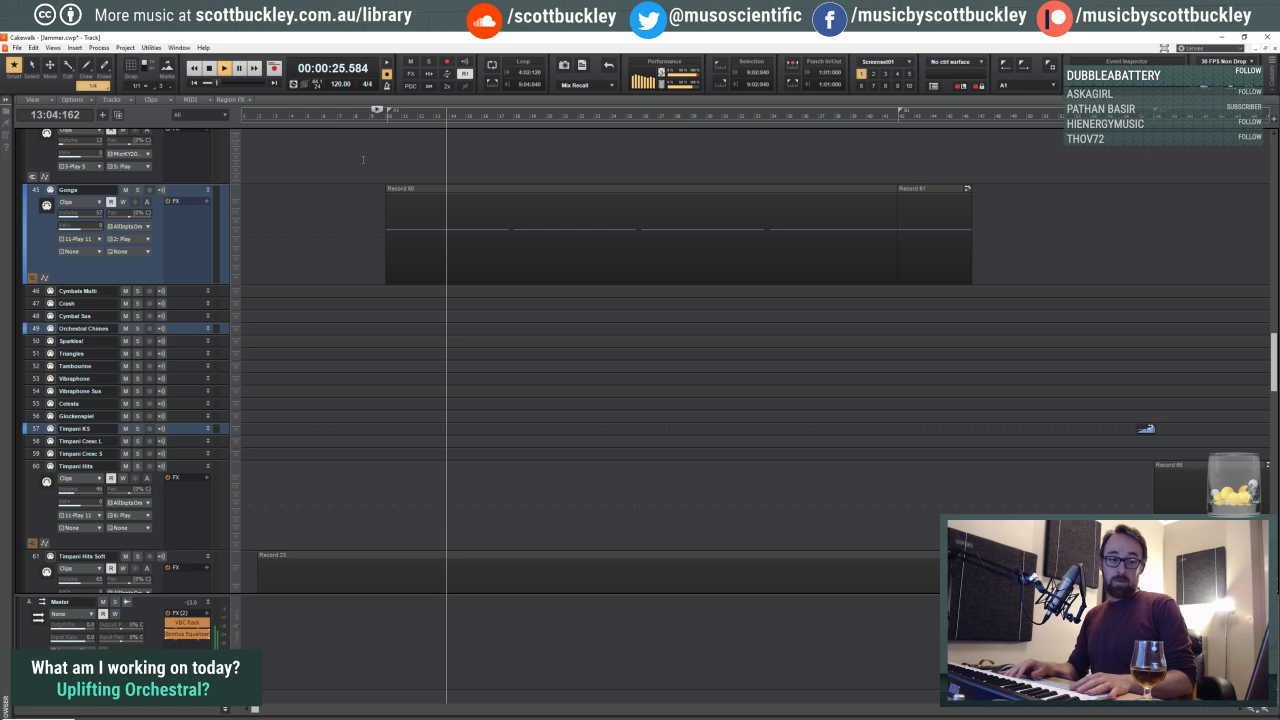
{"action": "key", "text": "space"}
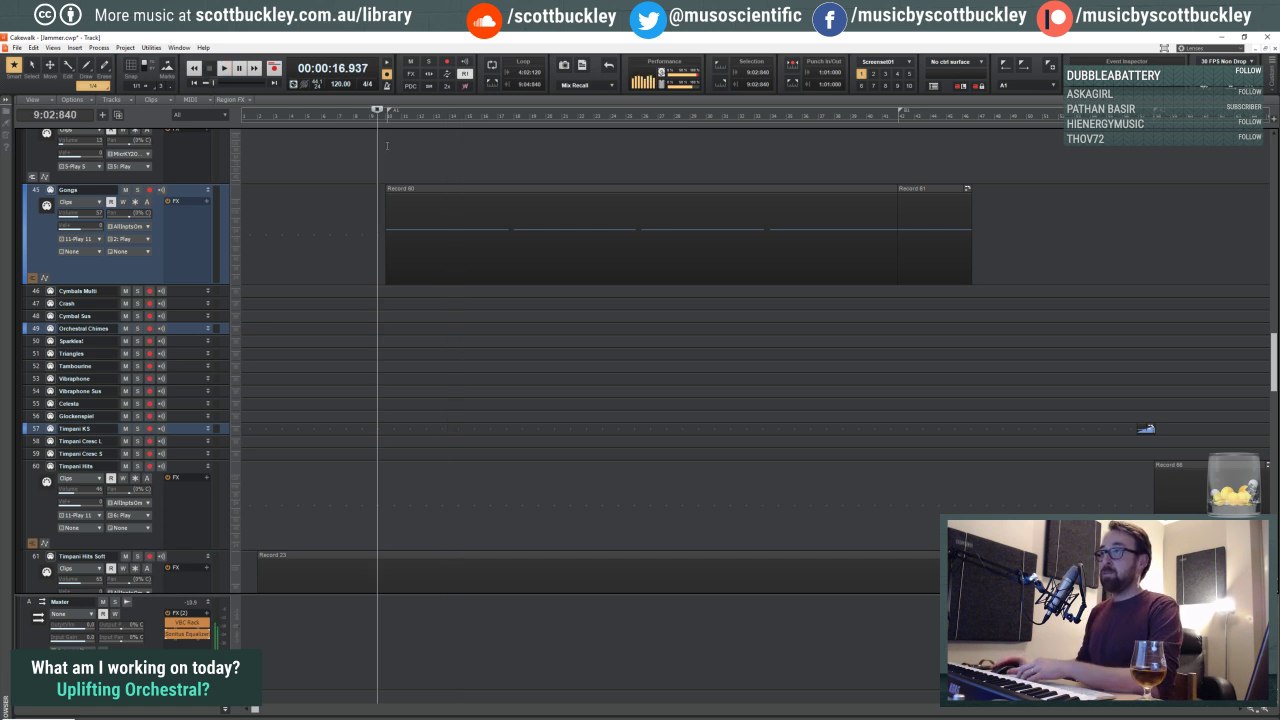
Step: Trim the start of the new clip on the Cellos Leg track to about measure 23
{"action": "scroll", "coordinate": [387, 150], "scroll_direction": "down", "scroll_amount": 6}
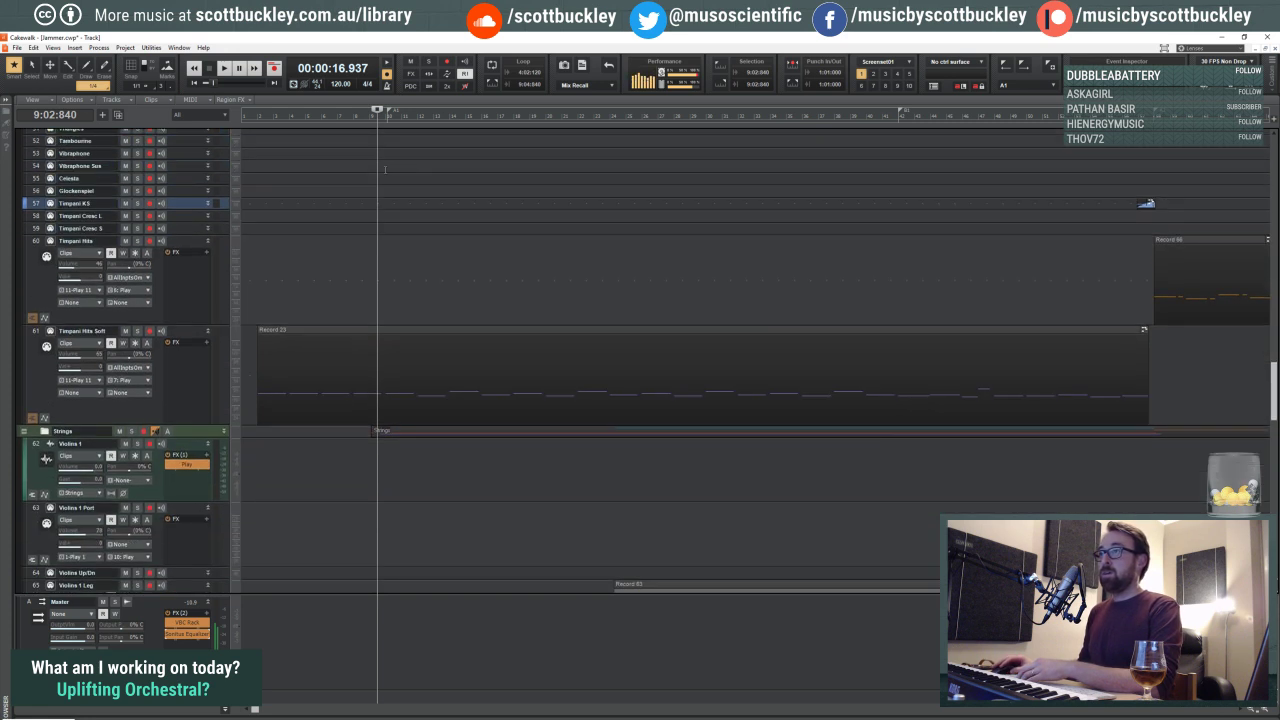
{"action": "left_click", "coordinate": [384, 170]}
{"action": "left_click", "coordinate": [383, 170]}
{"action": "scroll", "coordinate": [378, 173], "scroll_direction": "down", "scroll_amount": 10}
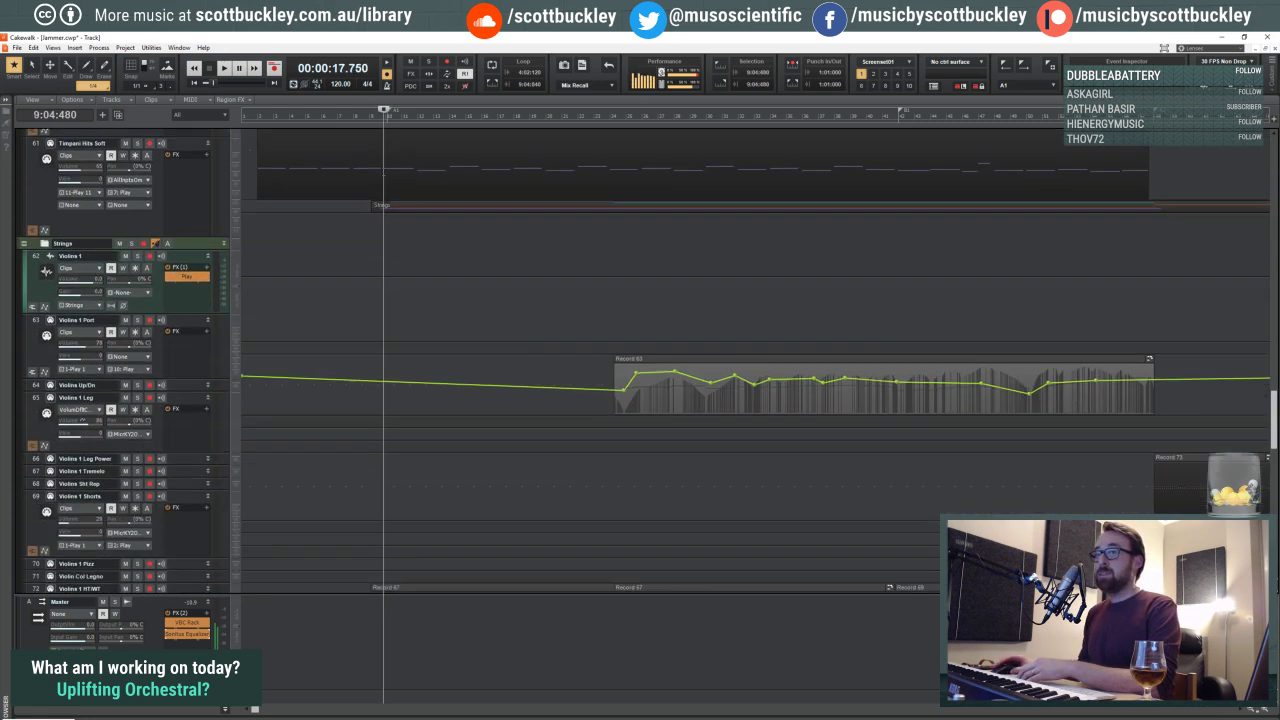
{"action": "scroll", "coordinate": [372, 176], "scroll_direction": "down", "scroll_amount": 8}
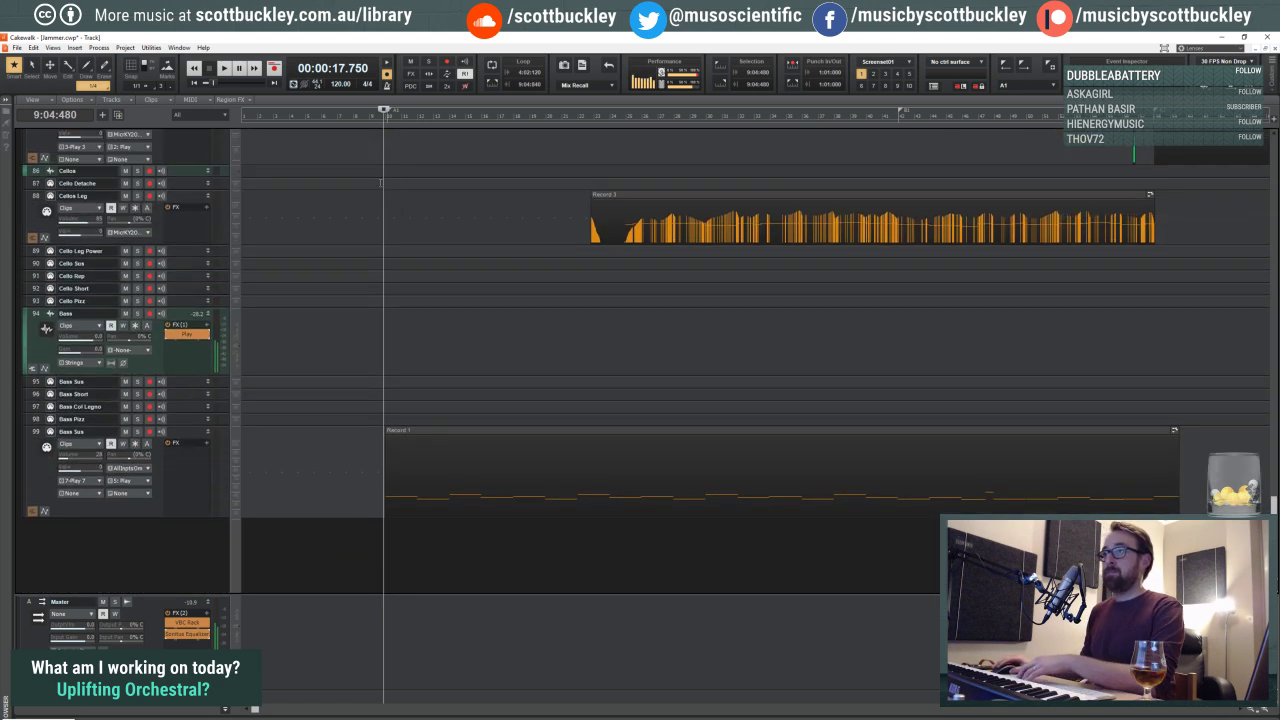
{"action": "left_click", "coordinate": [380, 182]}
{"action": "left_click", "coordinate": [381, 181]}
{"action": "left_click", "coordinate": [383, 180]}
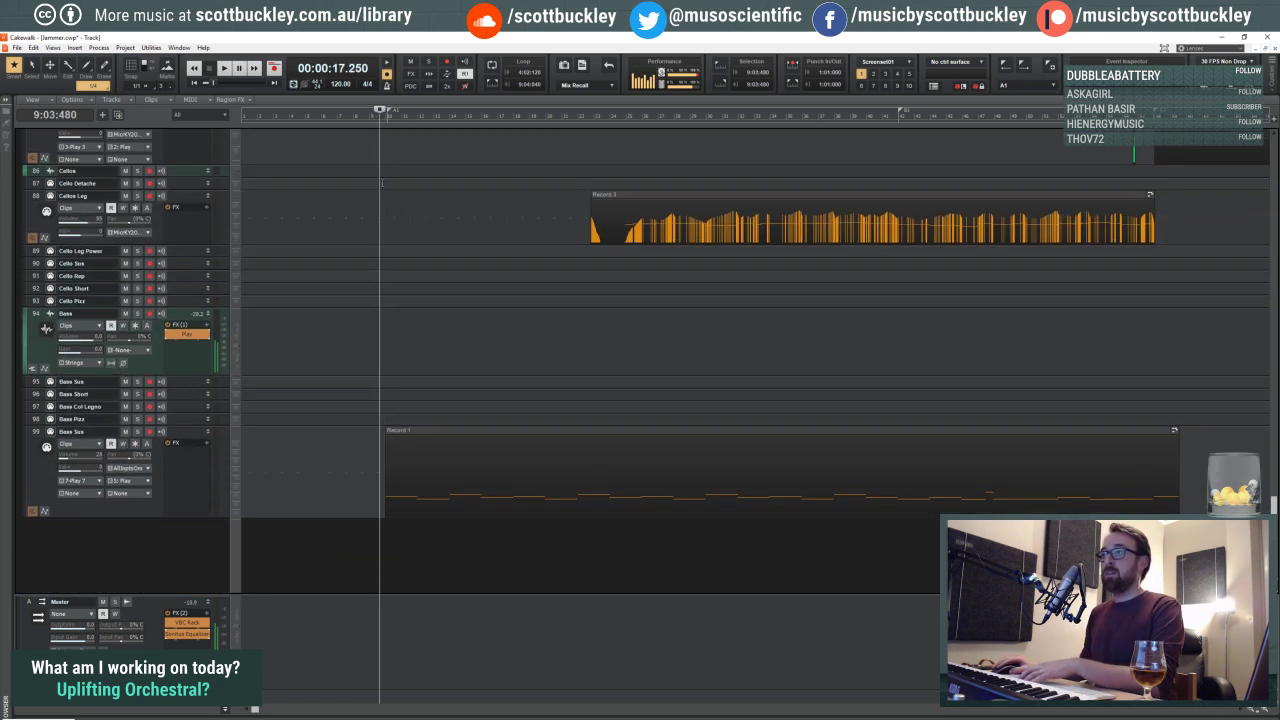
{"action": "scroll", "coordinate": [464, 170], "scroll_direction": "up", "scroll_amount": 1}
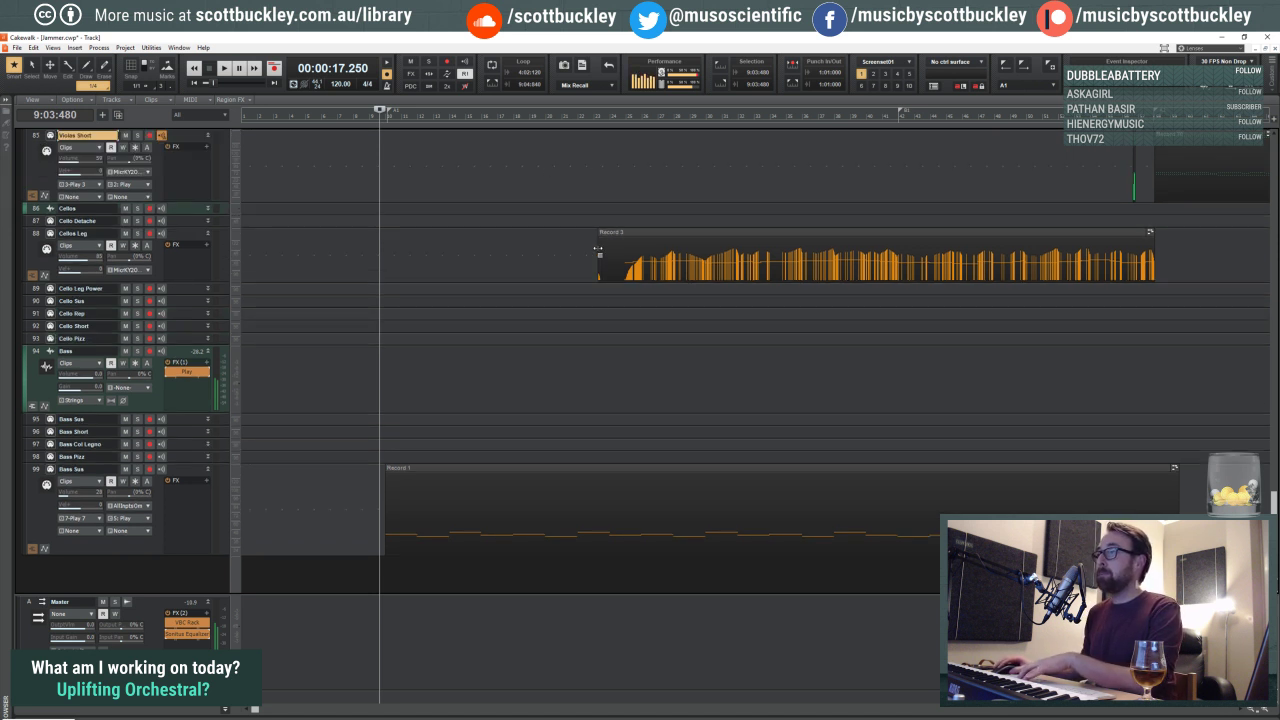
Step: Play the trimmed cello clip with the other tracks from measure 22
{"action": "left_click", "coordinate": [591, 196]}
{"action": "key", "text": "space"}
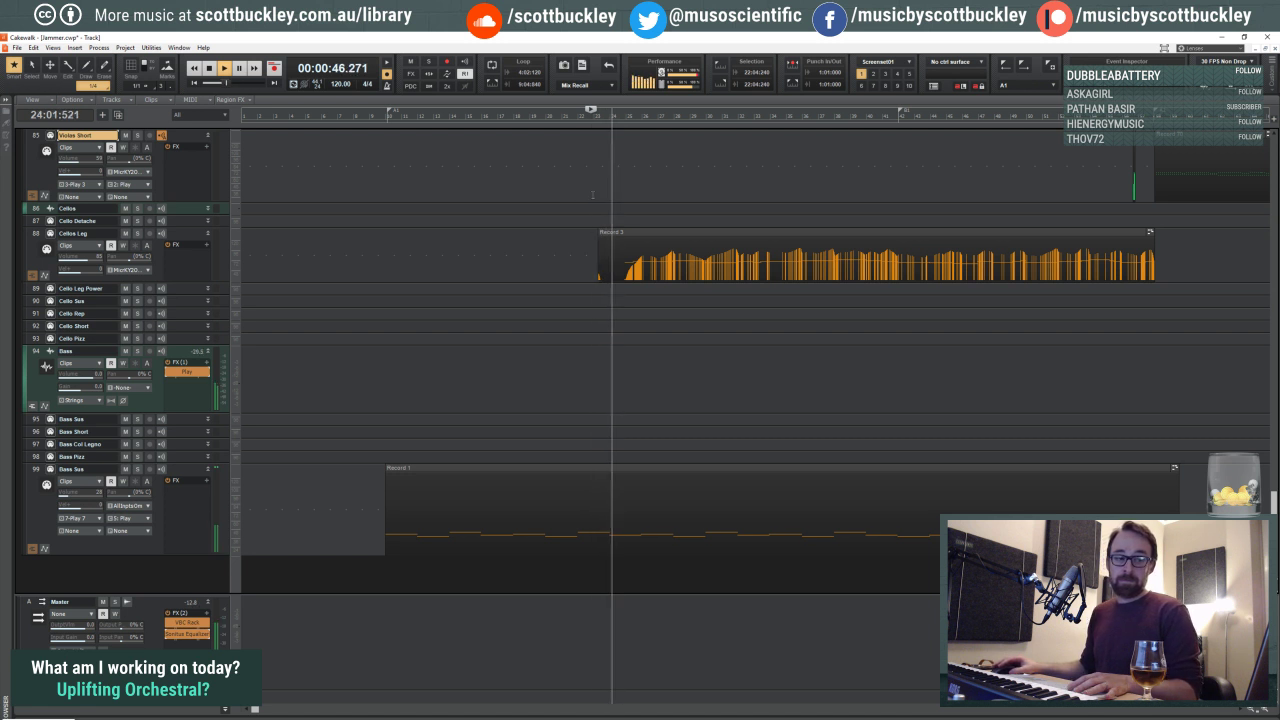
{"action": "scroll", "coordinate": [591, 196], "scroll_direction": "up", "scroll_amount": 6}
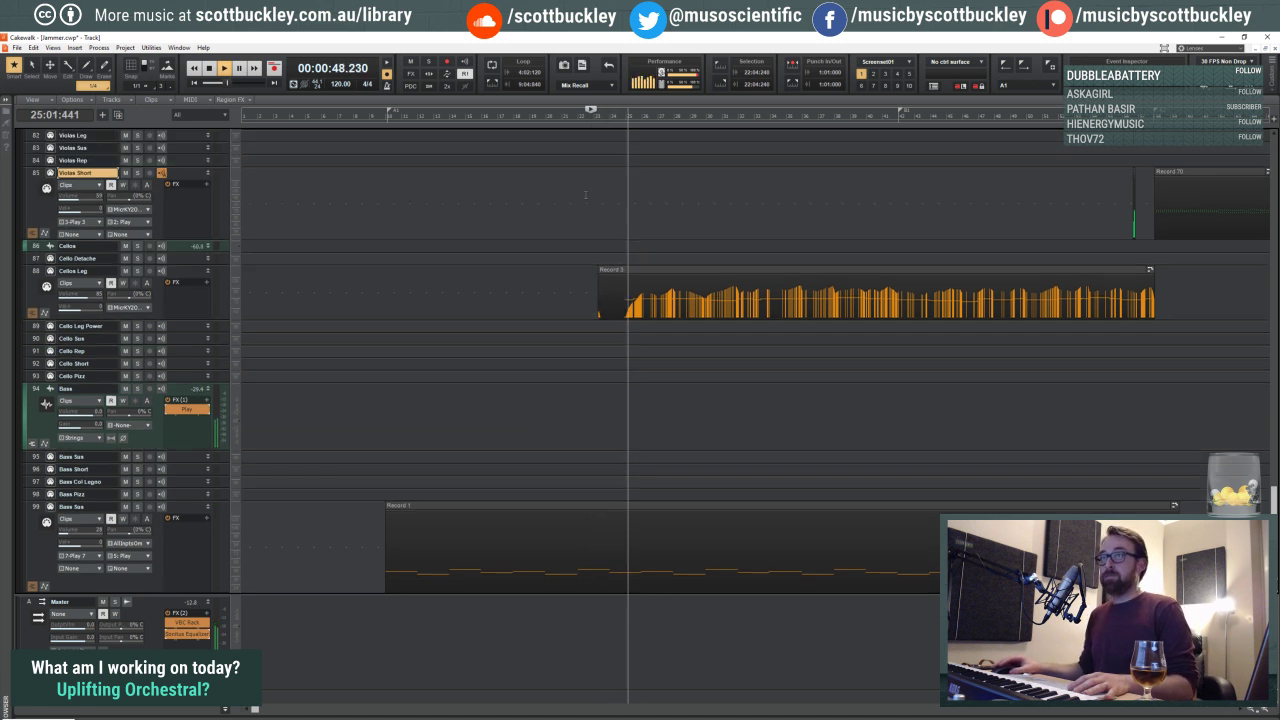
Step: Examine the violin, timpani and other percussion tracks while the mix plays on from measure 25
{"action": "scroll", "coordinate": [585, 195], "scroll_direction": "up", "scroll_amount": 6}
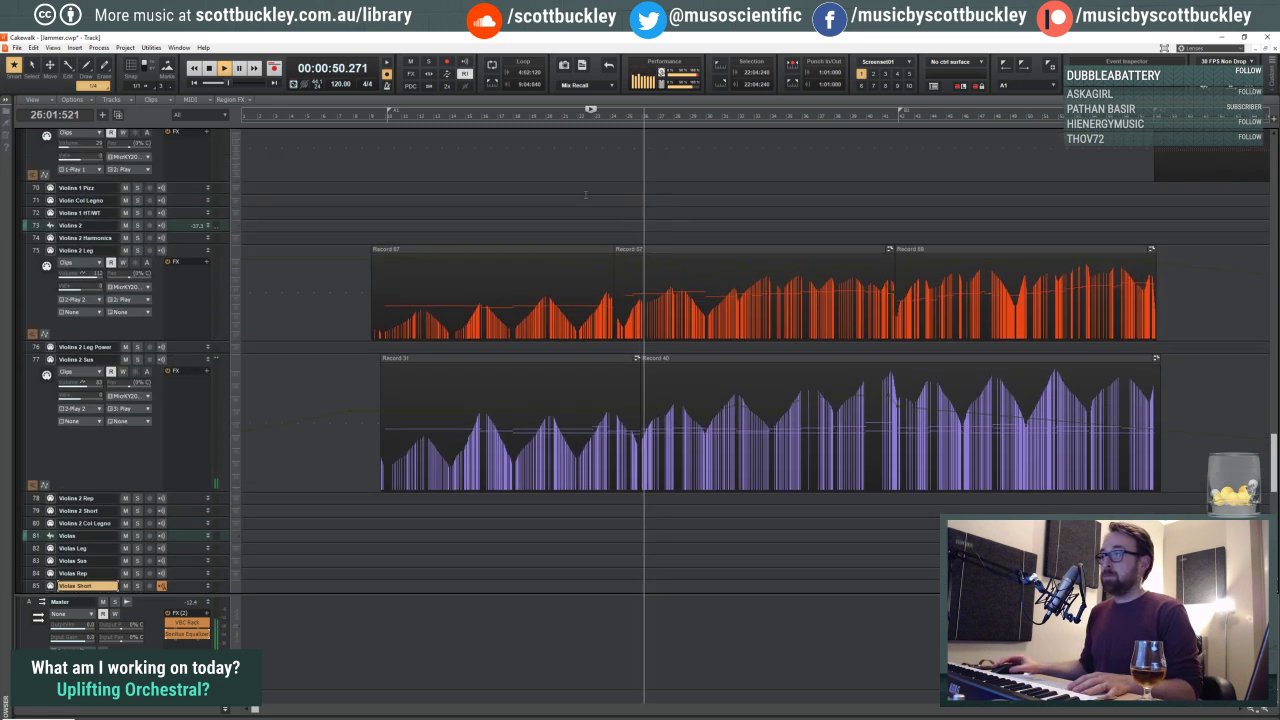
{"action": "scroll", "coordinate": [560, 200], "scroll_direction": "up", "scroll_amount": 6}
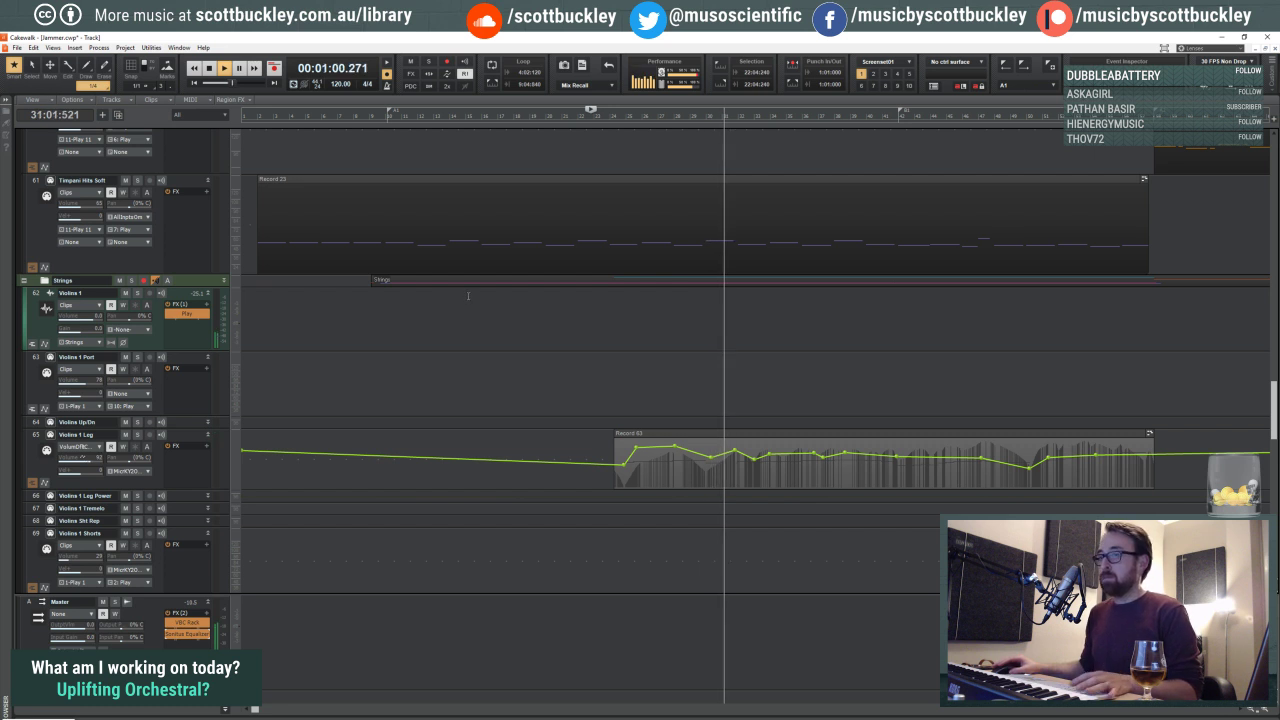
{"action": "scroll", "coordinate": [567, 338], "scroll_direction": "up", "scroll_amount": 6}
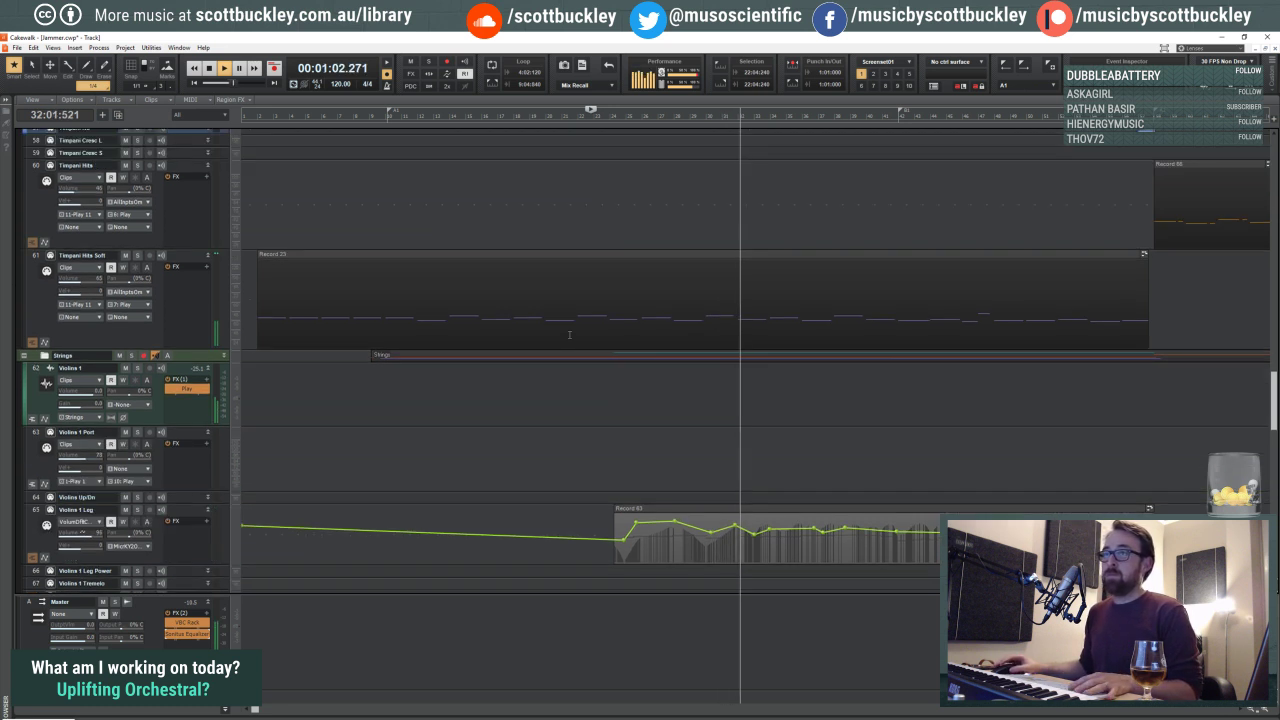
{"action": "scroll", "coordinate": [569, 336], "scroll_direction": "up", "scroll_amount": 1}
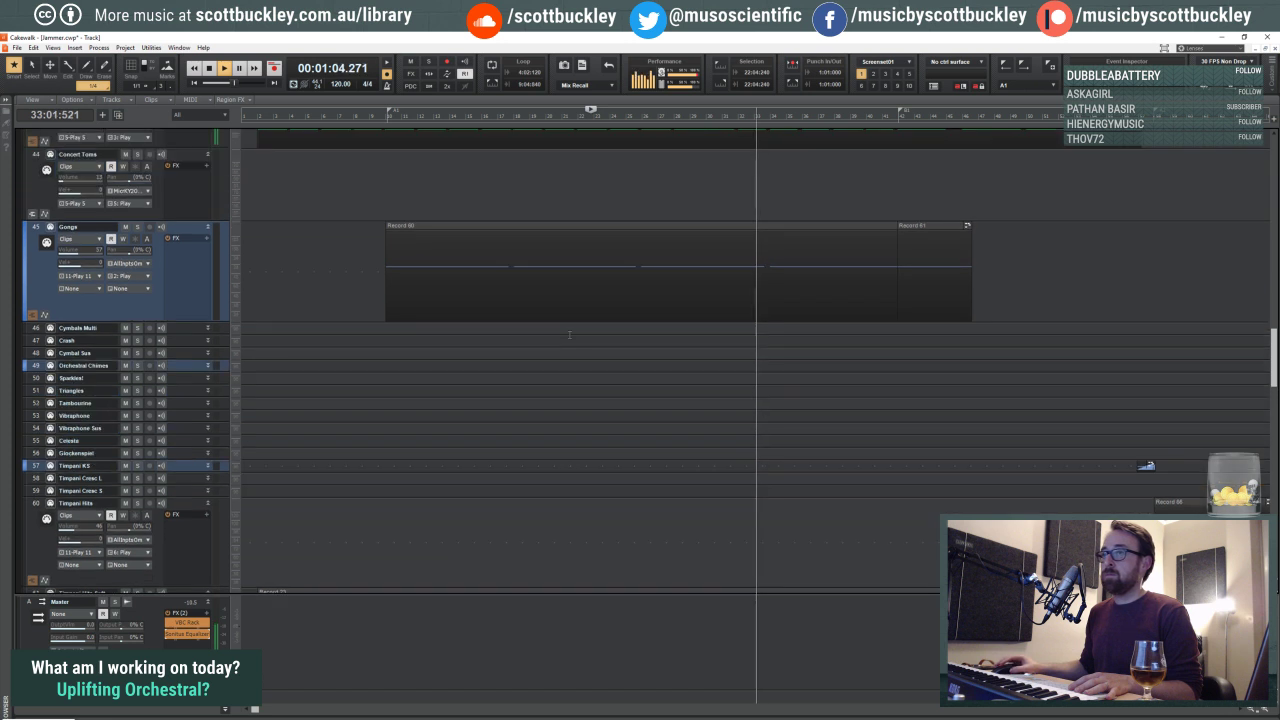
{"action": "scroll", "coordinate": [569, 337], "scroll_direction": "down", "scroll_amount": 3}
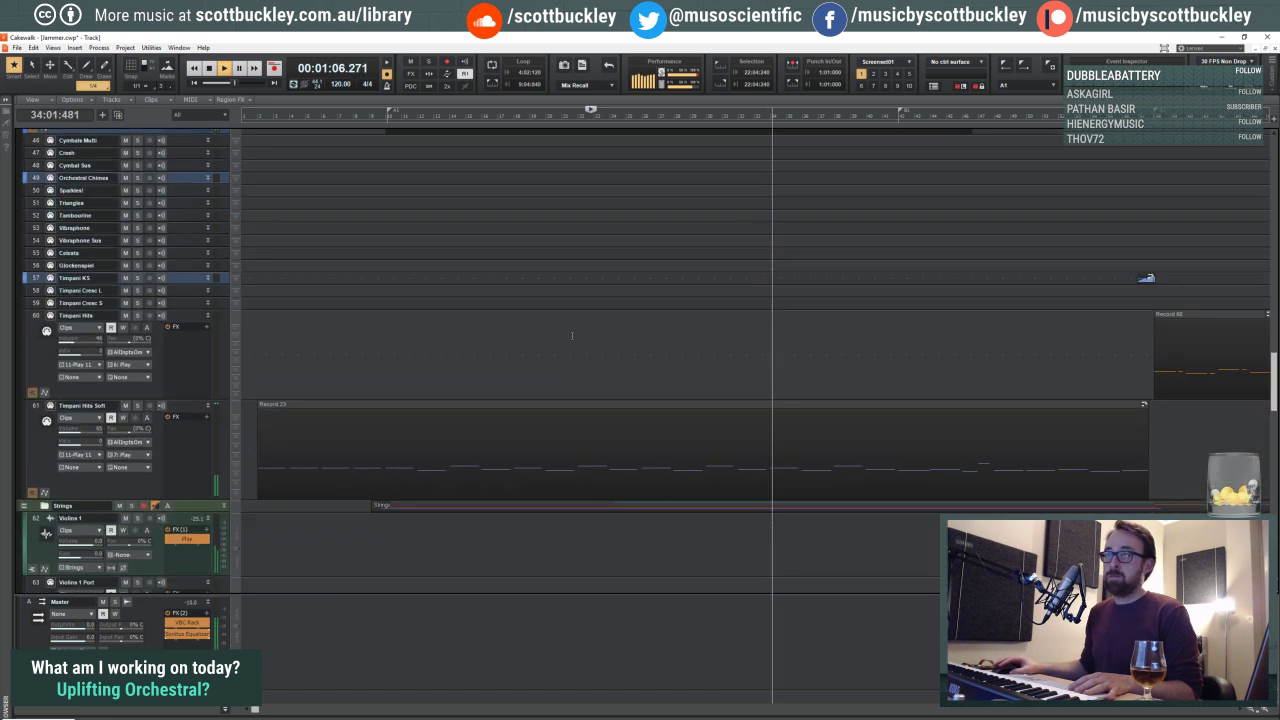
{"action": "scroll", "coordinate": [572, 336], "scroll_direction": "up", "scroll_amount": 5}
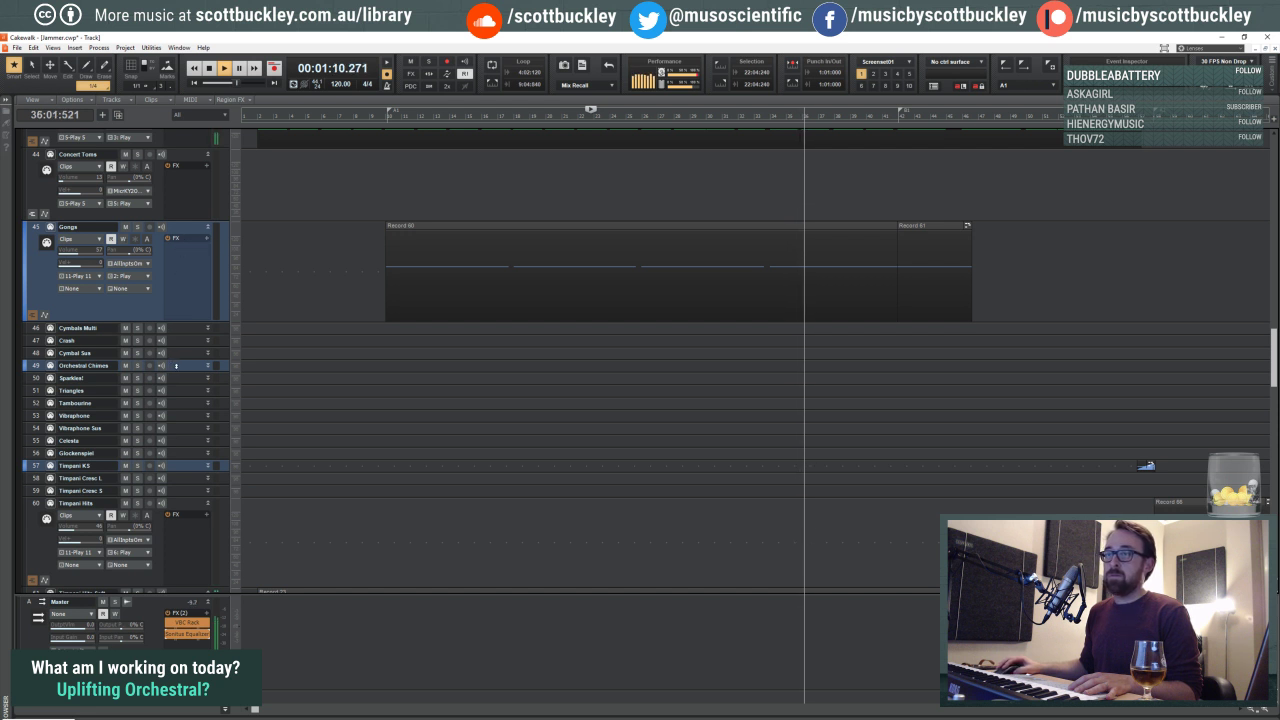
{"action": "scroll", "coordinate": [401, 338], "scroll_direction": "up", "scroll_amount": 1}
{"action": "scroll", "coordinate": [205, 378], "scroll_direction": "down", "scroll_amount": 3}
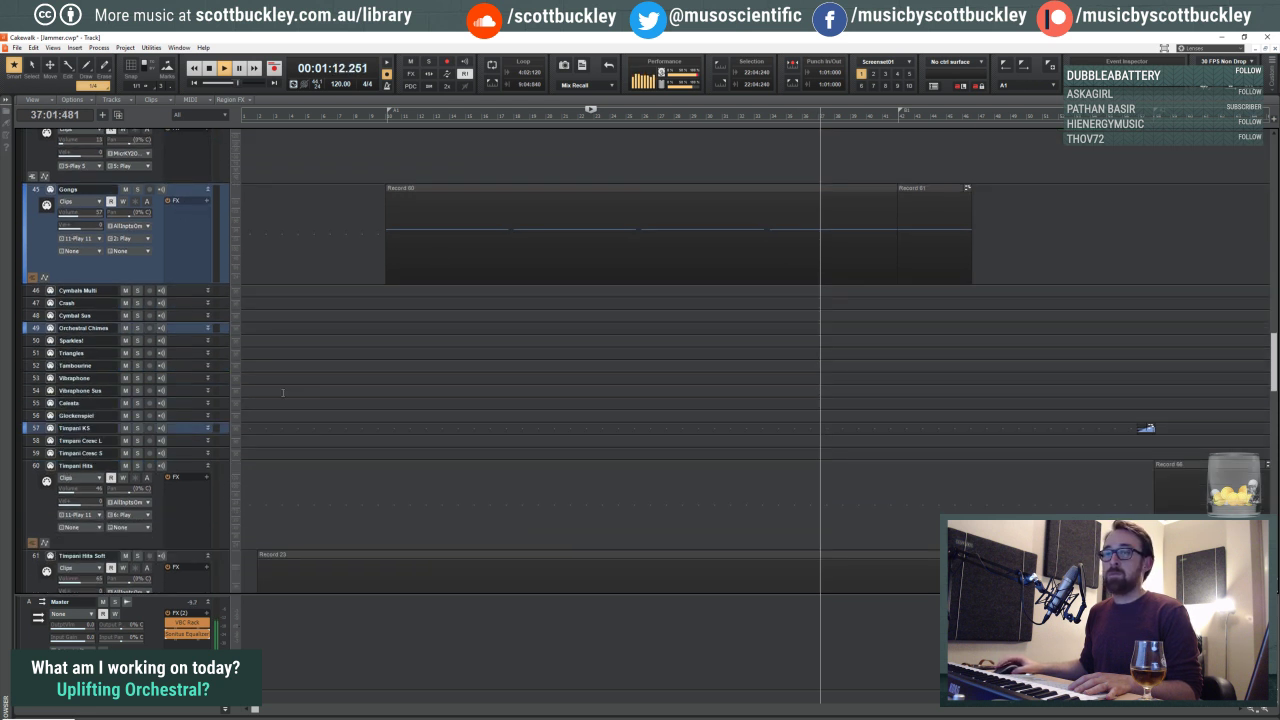
Step: Stop playback and try recording a timpani crescendo on the Timpani KS track from the end of measure 39
{"action": "left_click", "coordinate": [192, 355]}
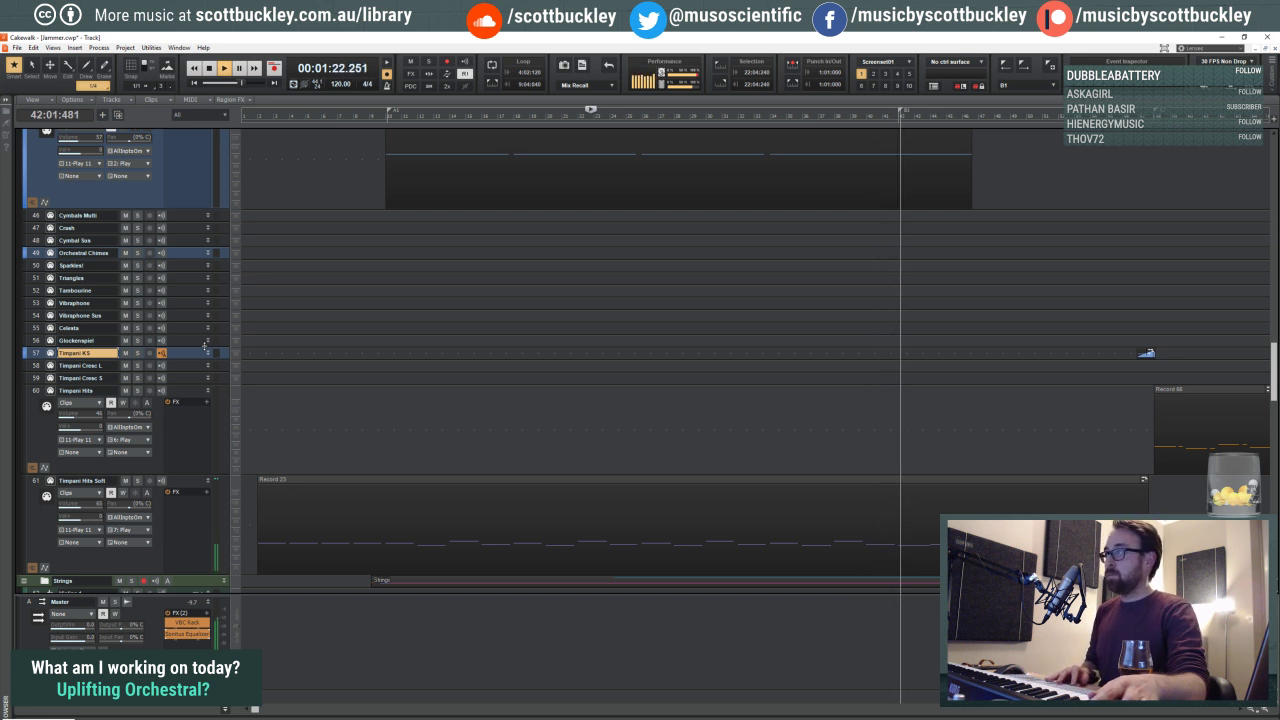
{"action": "key", "text": "space"}
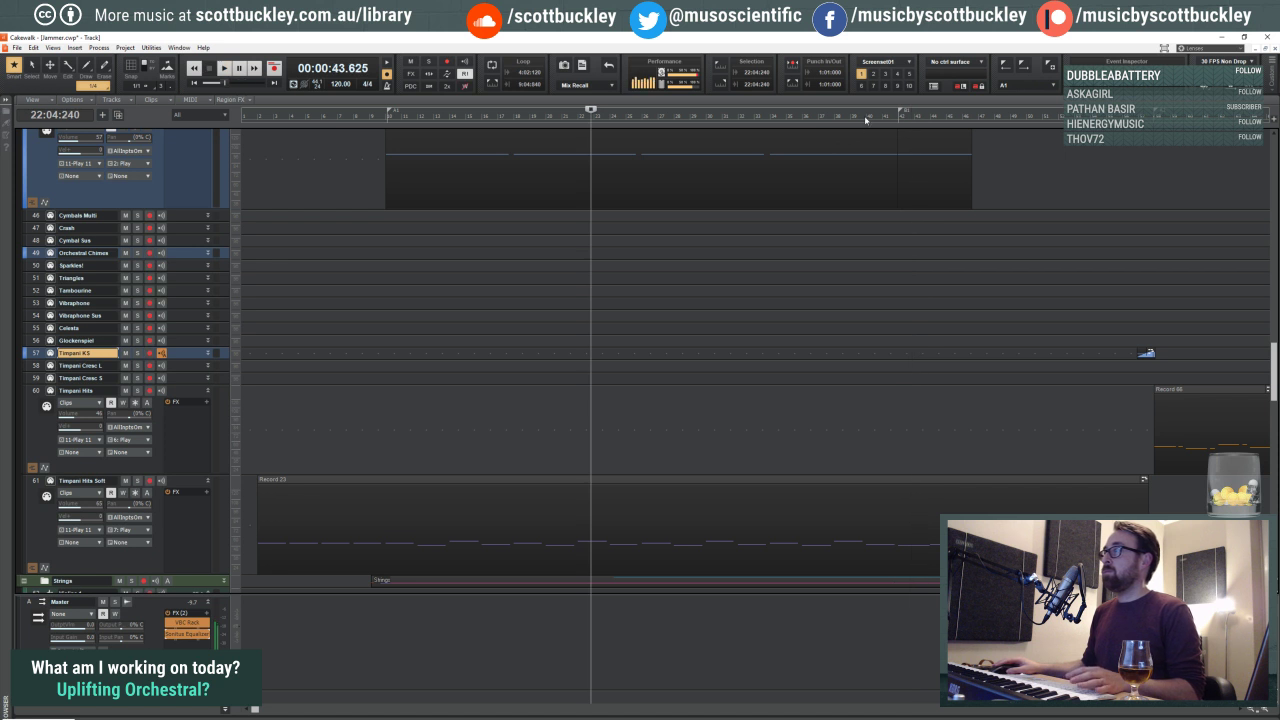
{"action": "left_click", "coordinate": [865, 117]}
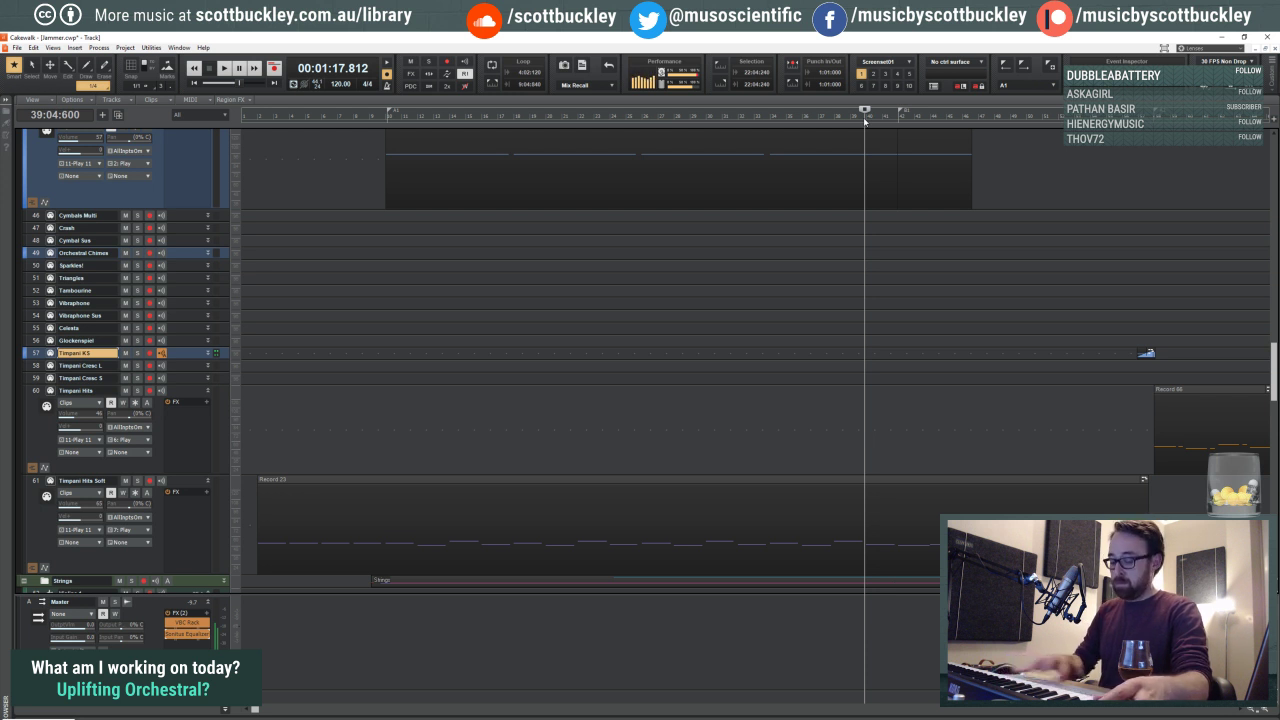
{"action": "key", "text": "r"}
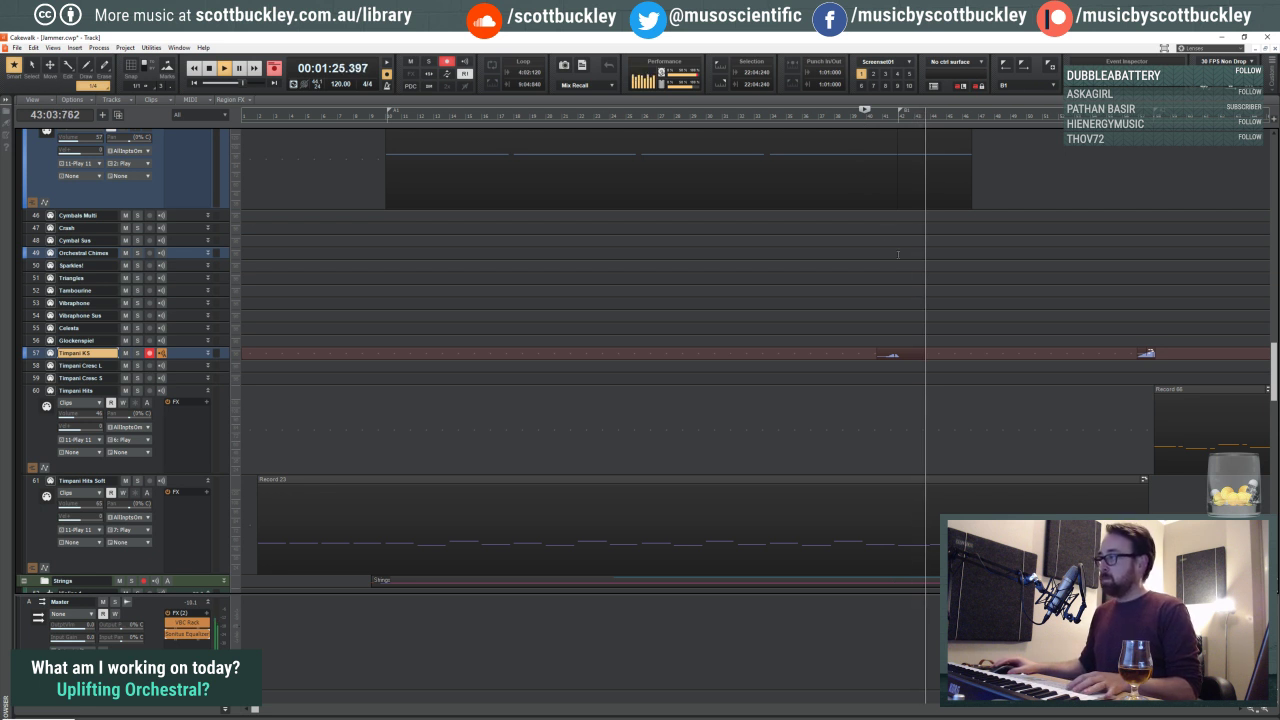
{"action": "key", "text": "space"}
Step: Try recording the crescendo on the Timpani Cresc L track from the end of measure 39
{"action": "scroll", "coordinate": [398, 329], "scroll_direction": "down", "scroll_amount": 2}
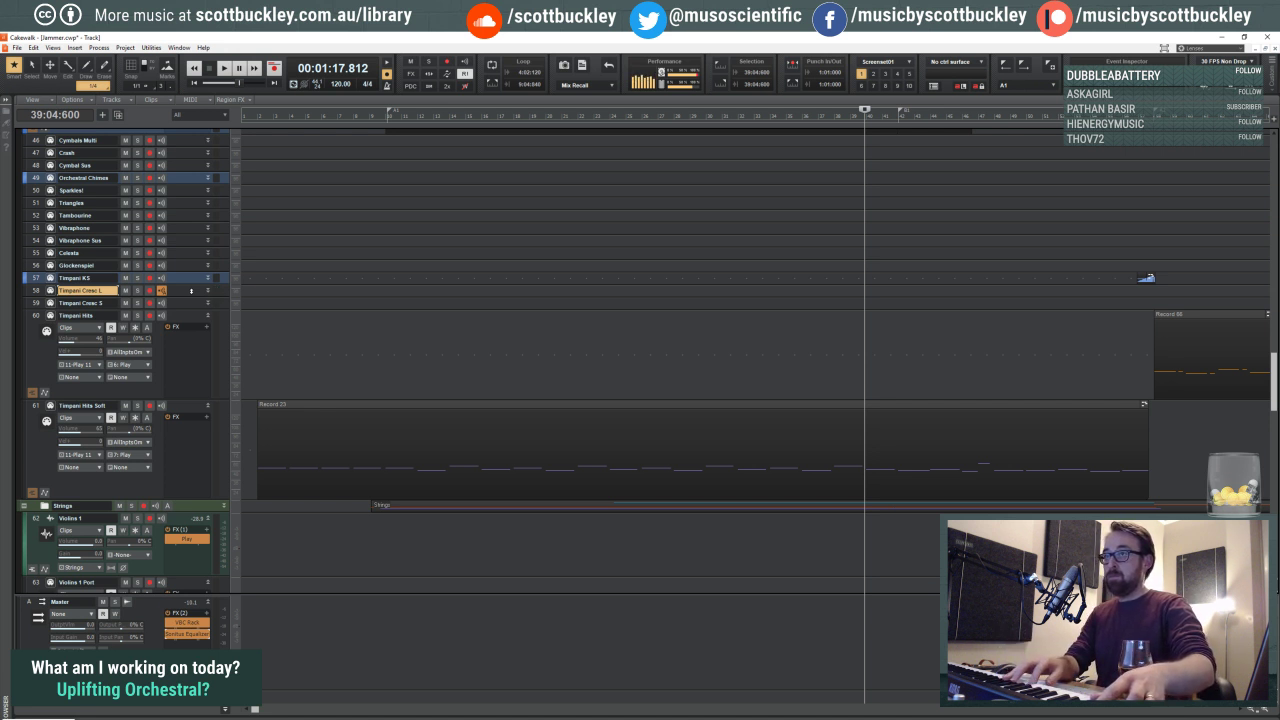
{"action": "key", "text": "r"}
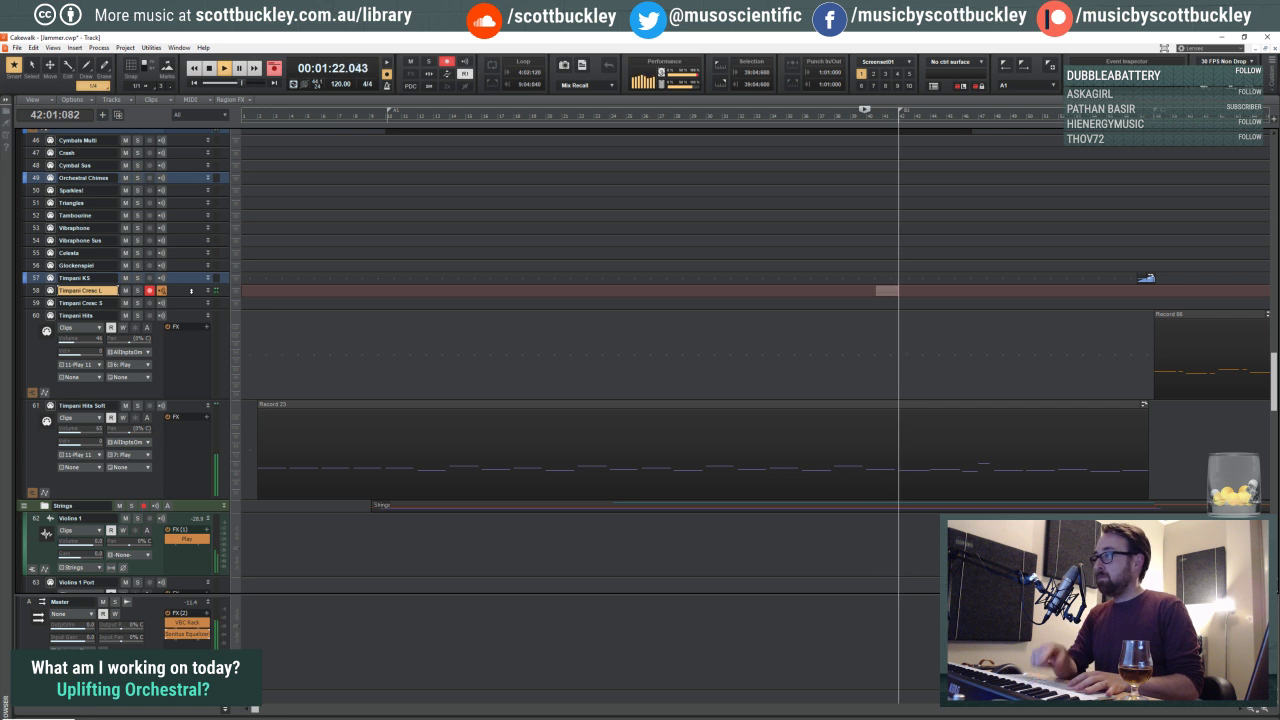
{"action": "key", "text": "space"}
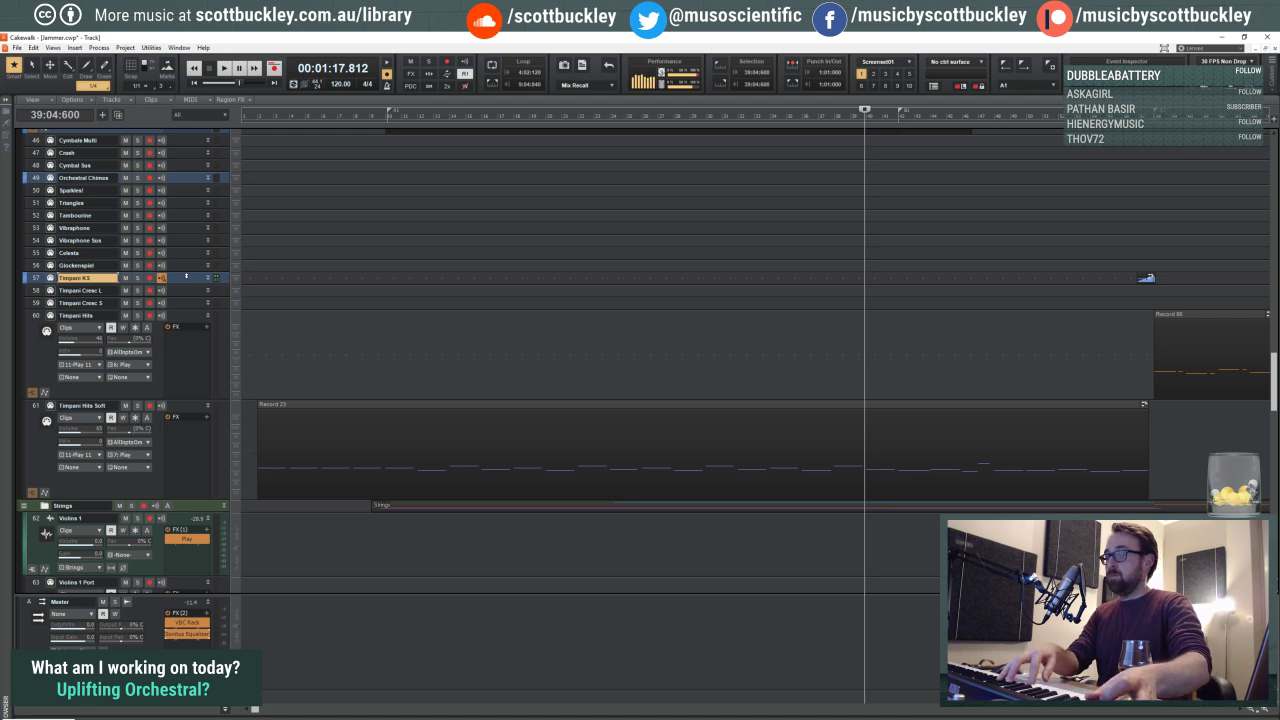
Step: Record a new timpani crescendo take on the Timpani KS track, starting from the end of measure 39
{"action": "key", "text": "r"}
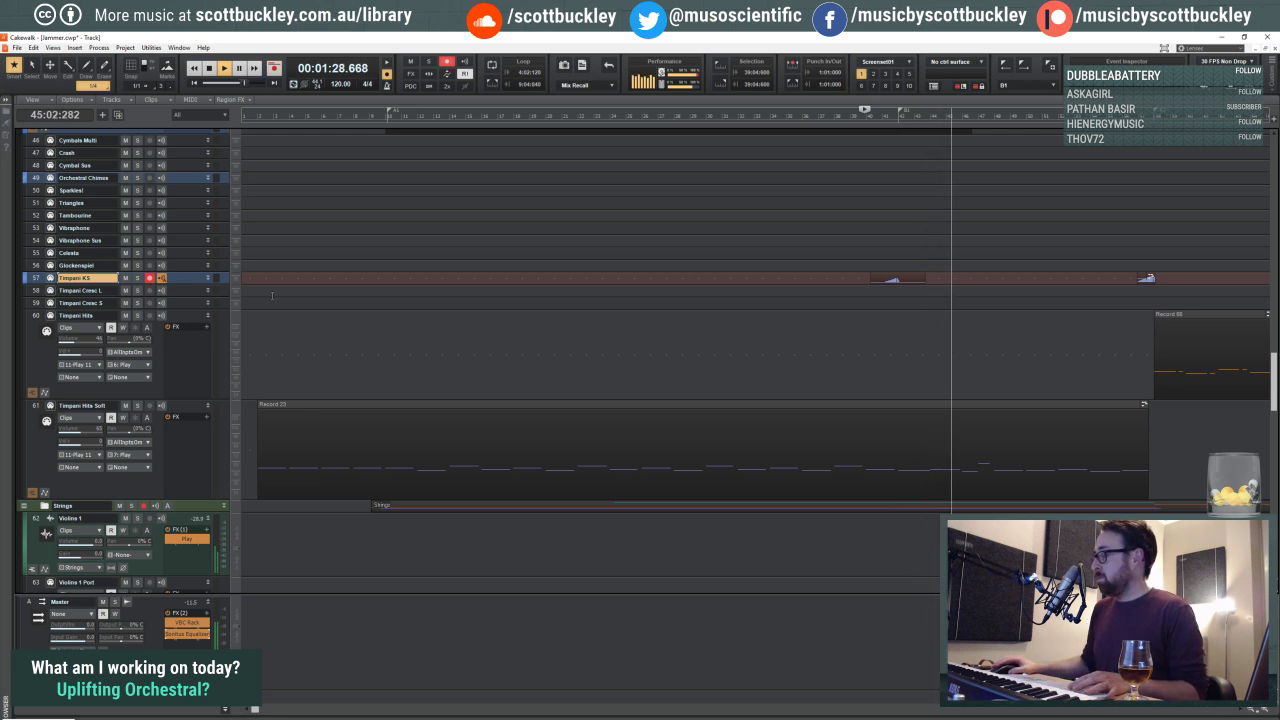
{"action": "scroll", "coordinate": [325, 307], "scroll_direction": "down", "scroll_amount": 5}
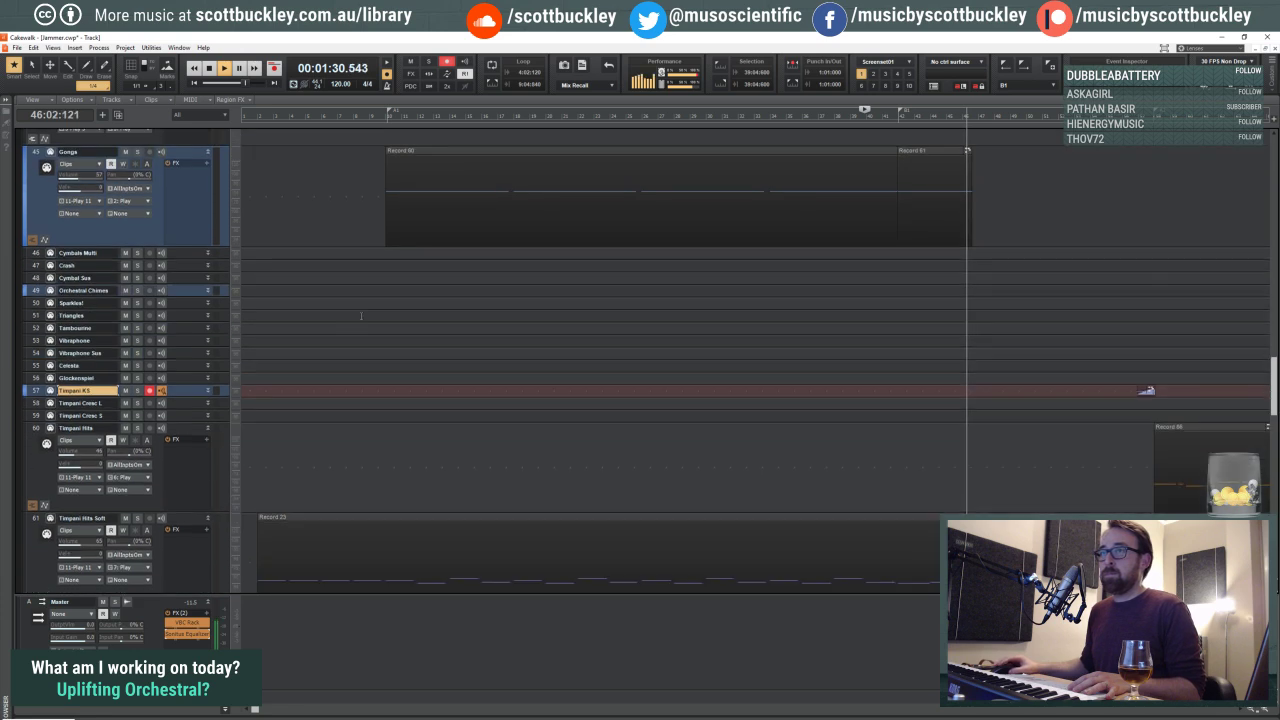
{"action": "scroll", "coordinate": [491, 315], "scroll_direction": "down", "scroll_amount": 4}
{"action": "scroll", "coordinate": [934, 238], "scroll_direction": "up", "scroll_amount": 5}
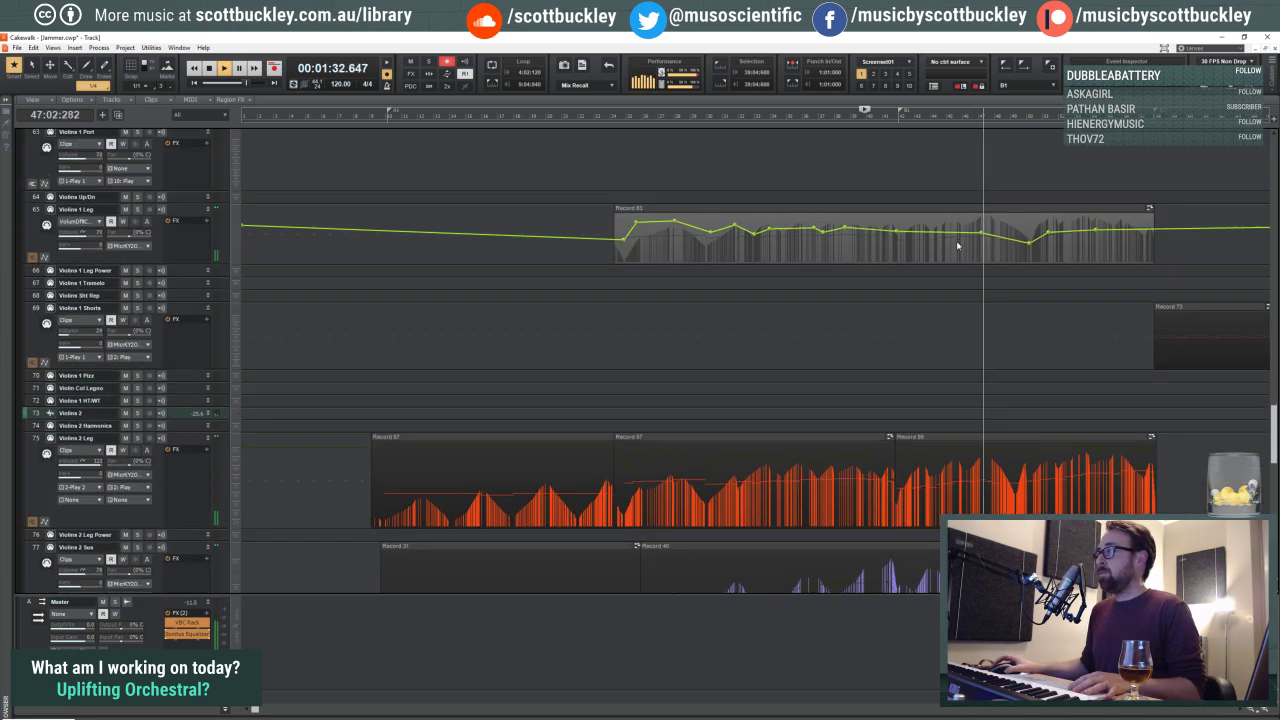
Step: Show the volume automation envelope on the Cellos Leg track and increase the track's height
{"action": "scroll", "coordinate": [934, 238], "scroll_direction": "down", "scroll_amount": 8}
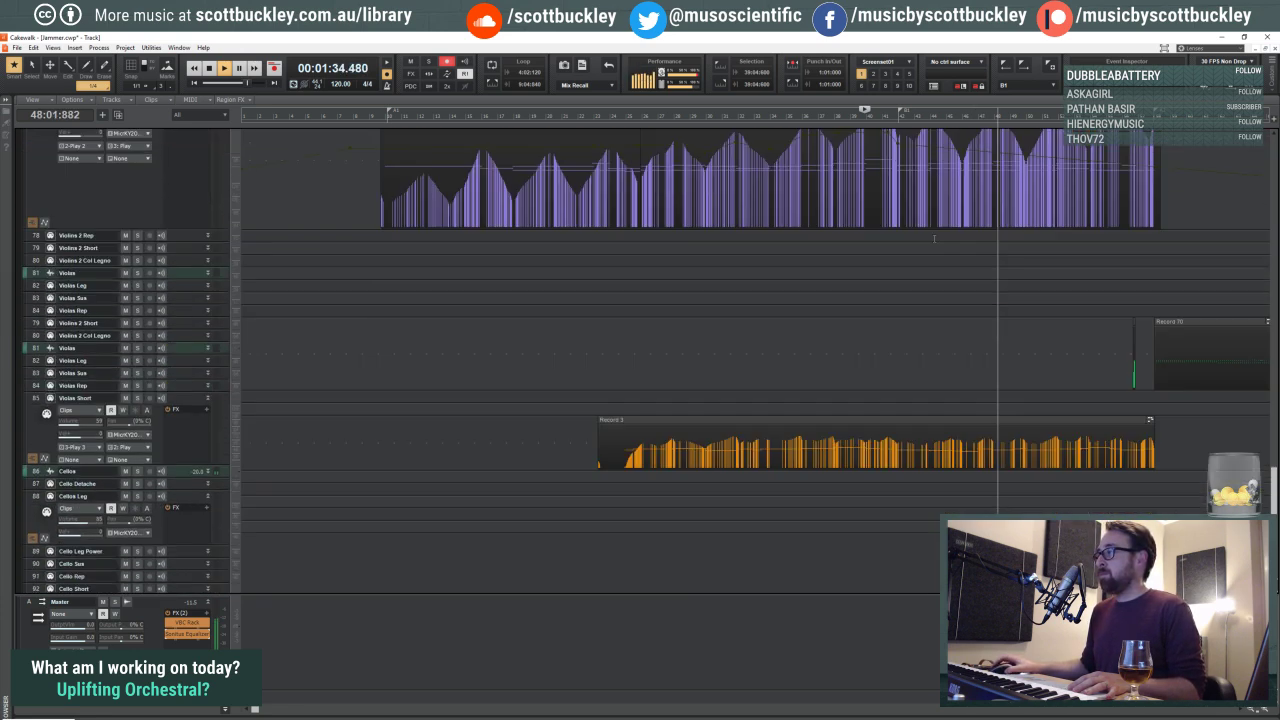
{"action": "scroll", "coordinate": [933, 239], "scroll_direction": "down", "scroll_amount": 1}
{"action": "left_click", "coordinate": [99, 171]}
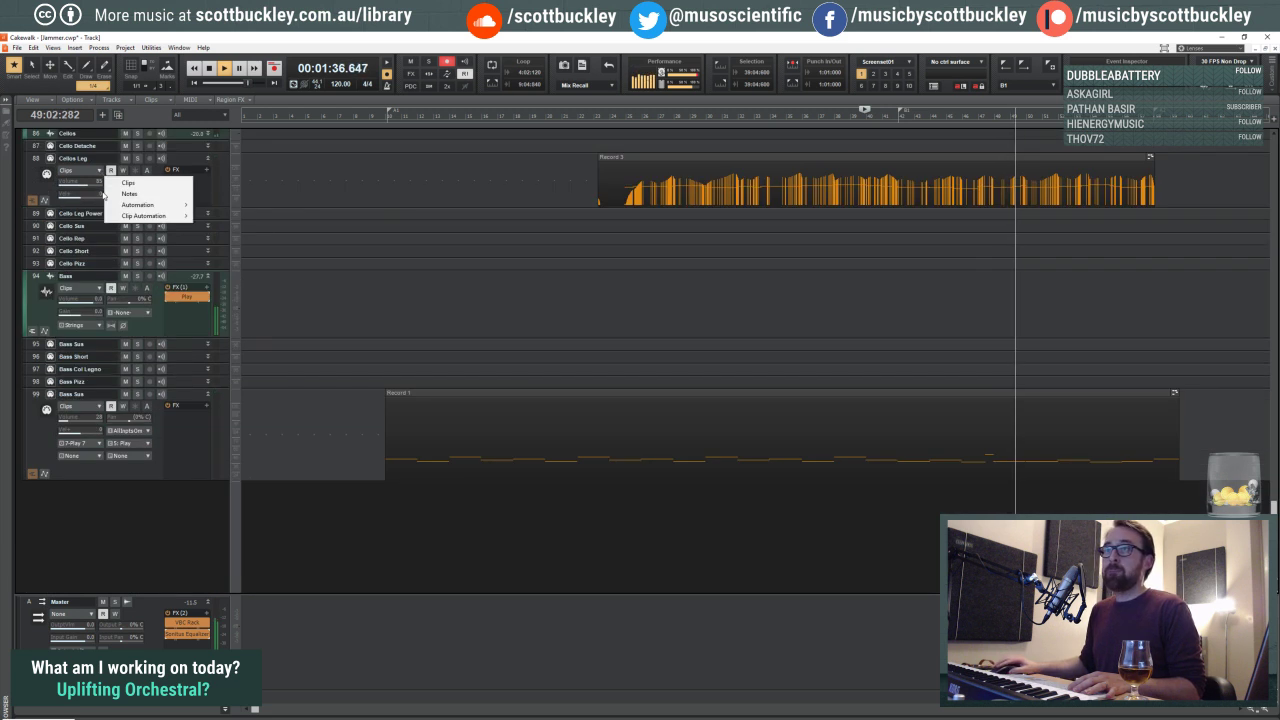
{"action": "mouse_move", "coordinate": [150, 205]}
{"action": "left_click", "coordinate": [242, 271]}
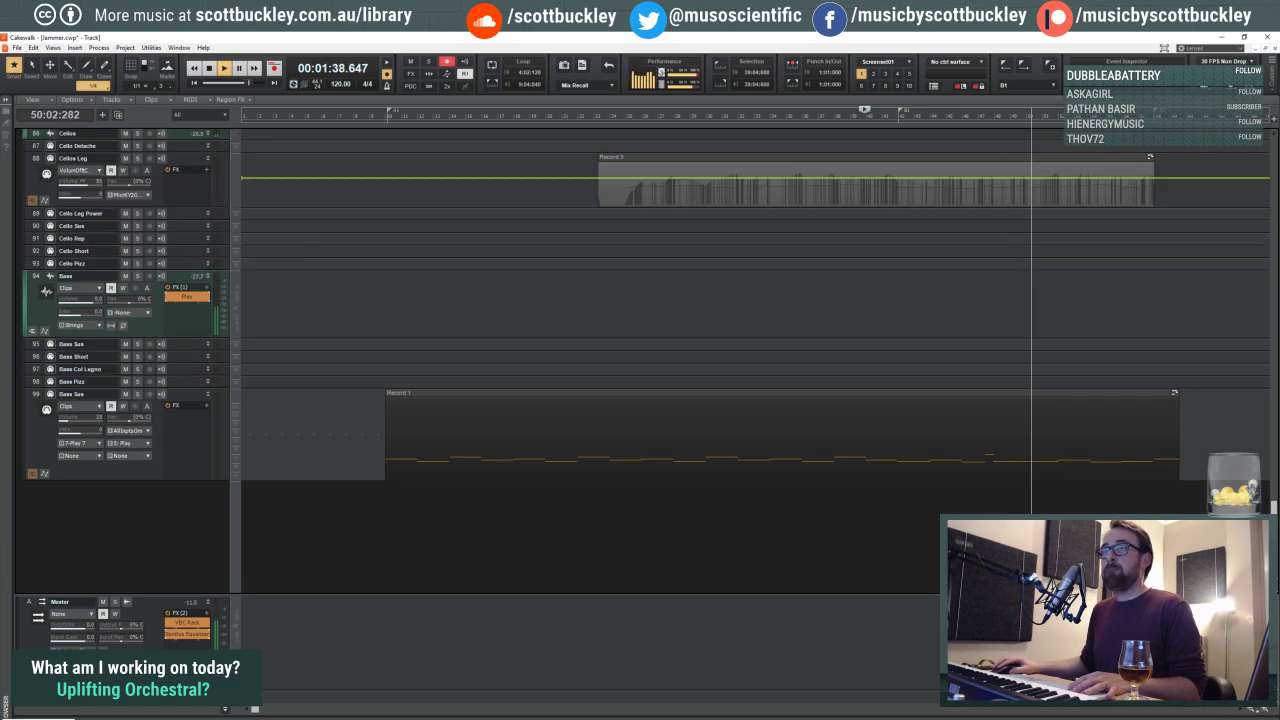
{"action": "left_click_drag", "start_coordinate": [103, 207], "coordinate": [103, 310]}
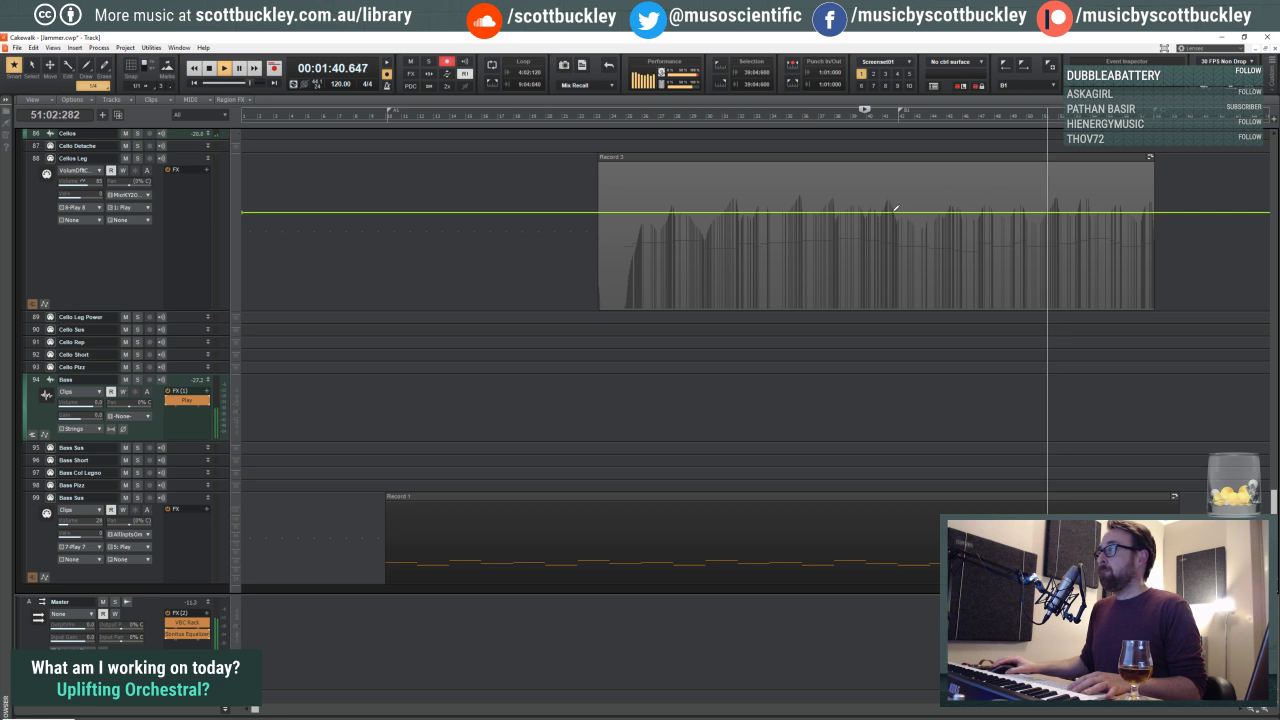
Step: Shape the Cellos Leg volume envelope to dip from measure 42 to about measure 53 and rise slightly near measure 58, ending the recording
{"action": "left_click_drag", "start_coordinate": [903, 209], "coordinate": [924, 207]}
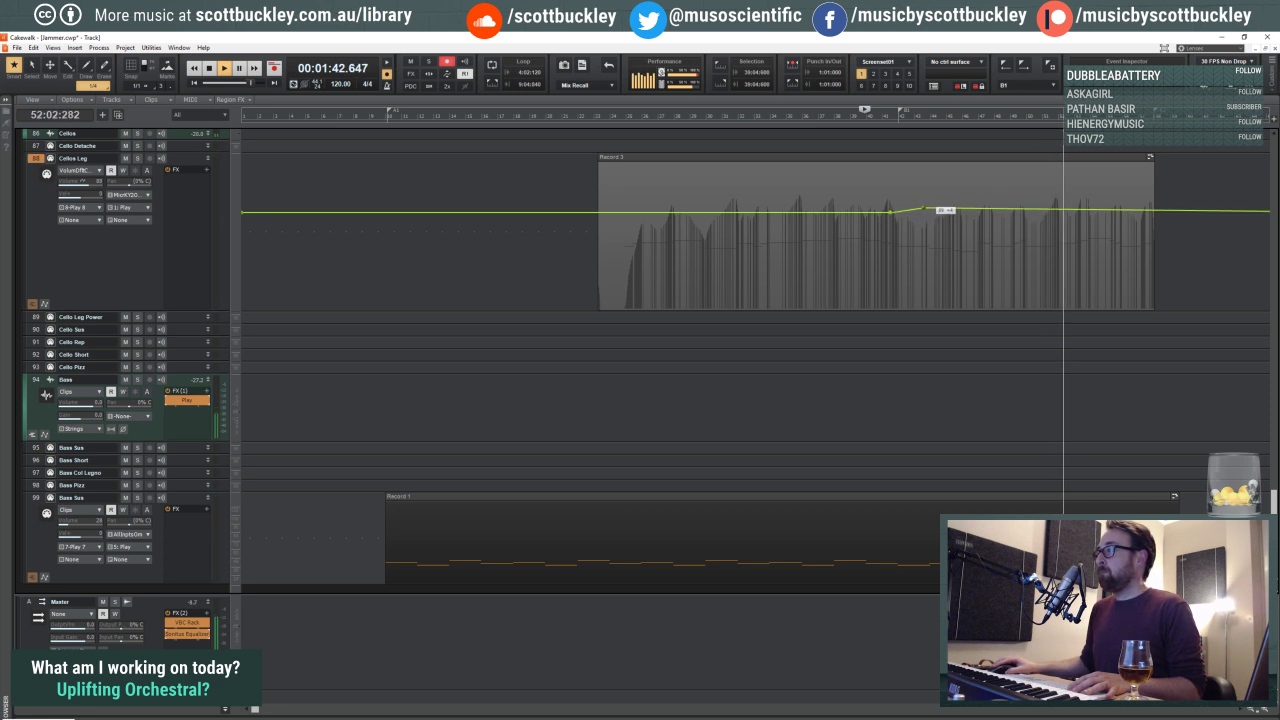
{"action": "left_click_drag", "start_coordinate": [1008, 210], "coordinate": [1155, 227]}
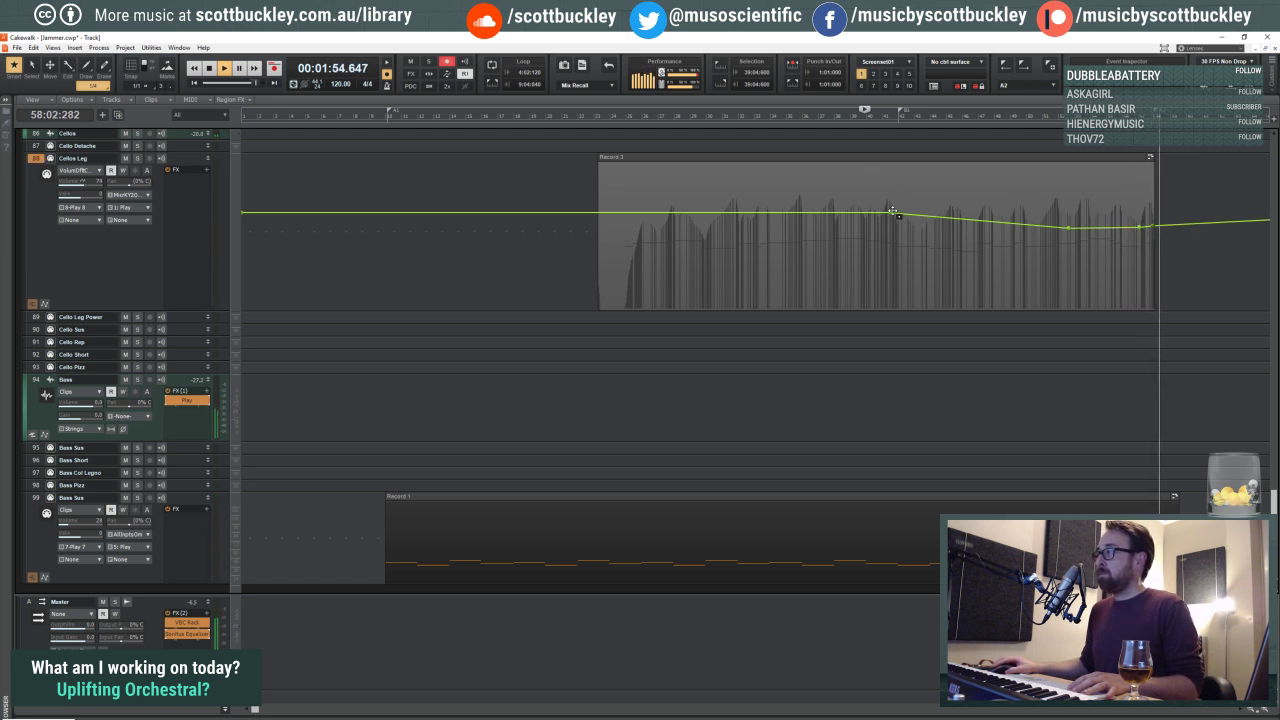
{"action": "key", "text": "space"}
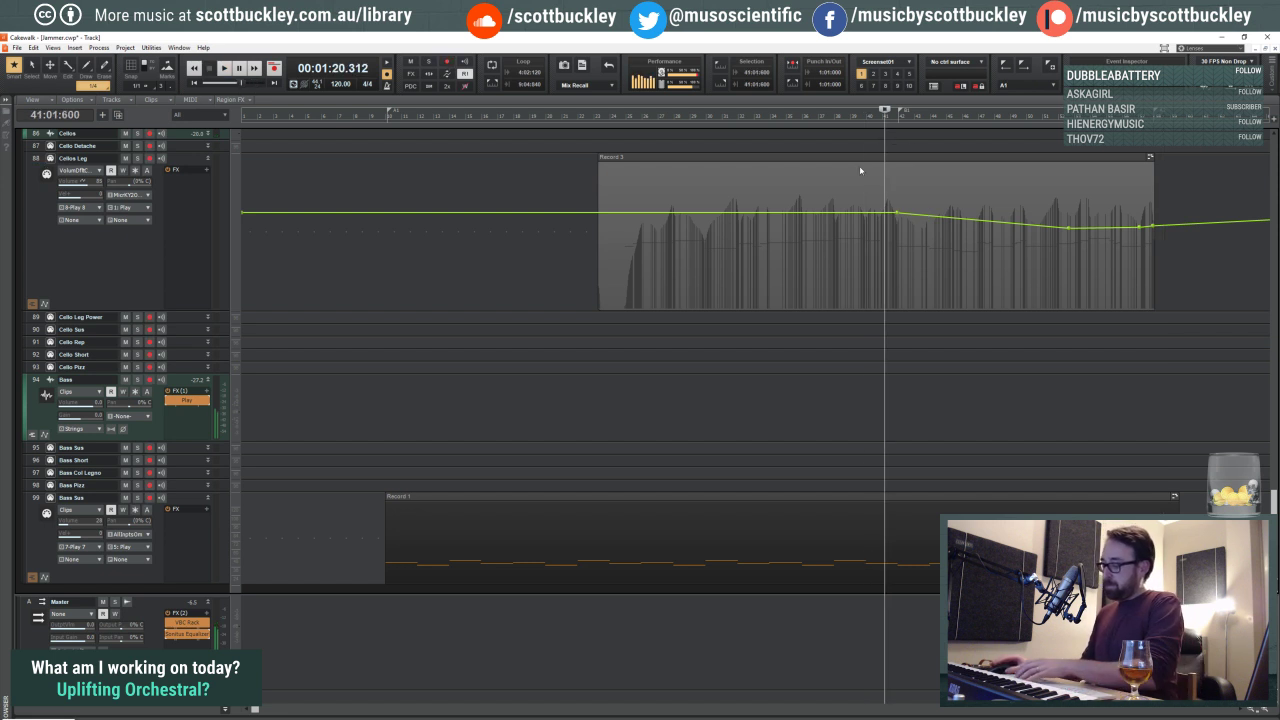
Step: Play the mix from measure 41, review the uppermost tracks down to the trumpets, and stop playback
{"action": "scroll", "coordinate": [729, 237], "scroll_direction": "up", "scroll_amount": 20}
{"action": "key", "text": "space"}
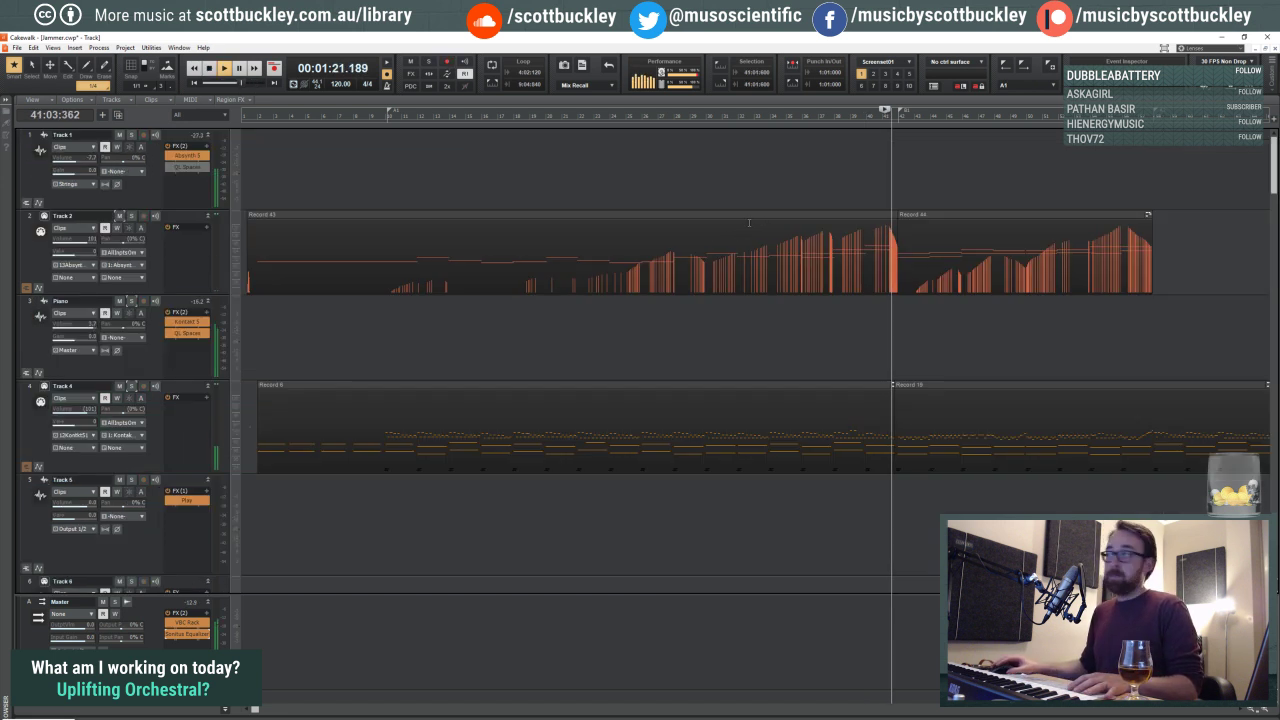
{"action": "scroll", "coordinate": [129, 265], "scroll_direction": "down", "scroll_amount": 8}
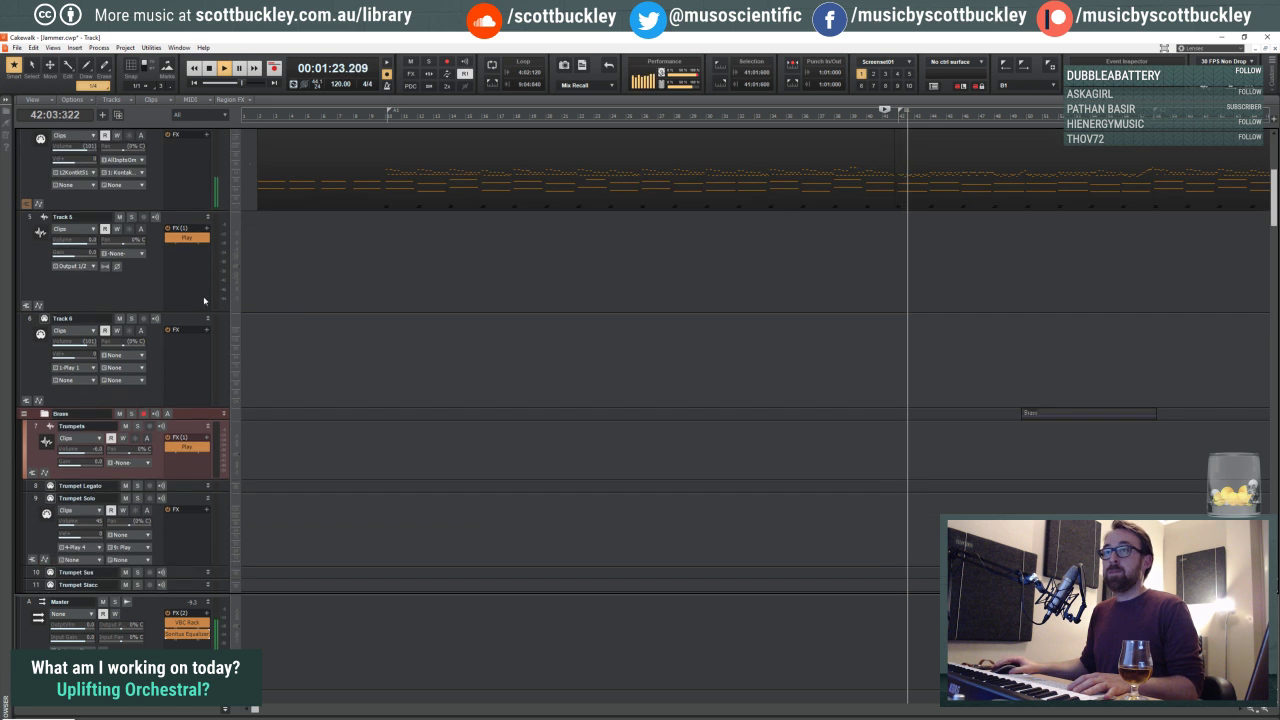
{"action": "key", "text": "space"}
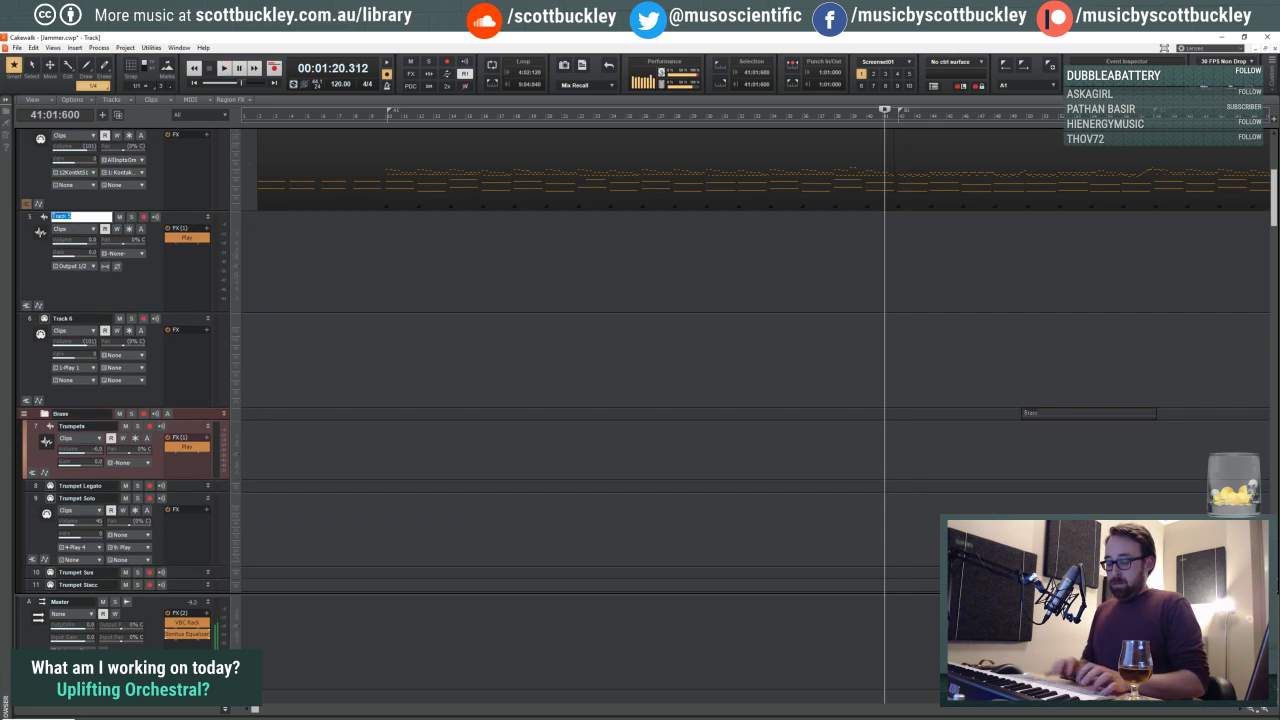
Step: Rename track 5 as Choir and route its output to the Master bus
{"action": "left_click", "coordinate": [91, 267]}
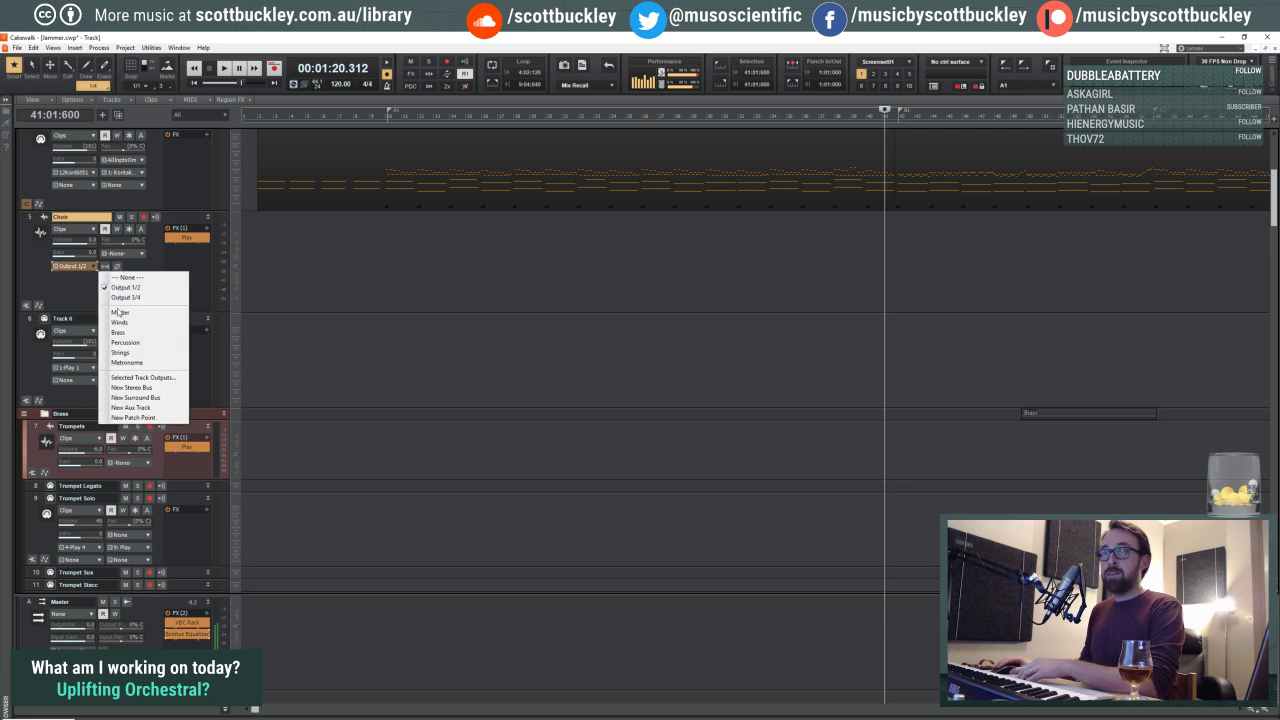
{"action": "left_click", "coordinate": [121, 313]}
{"action": "left_click", "coordinate": [97, 267]}
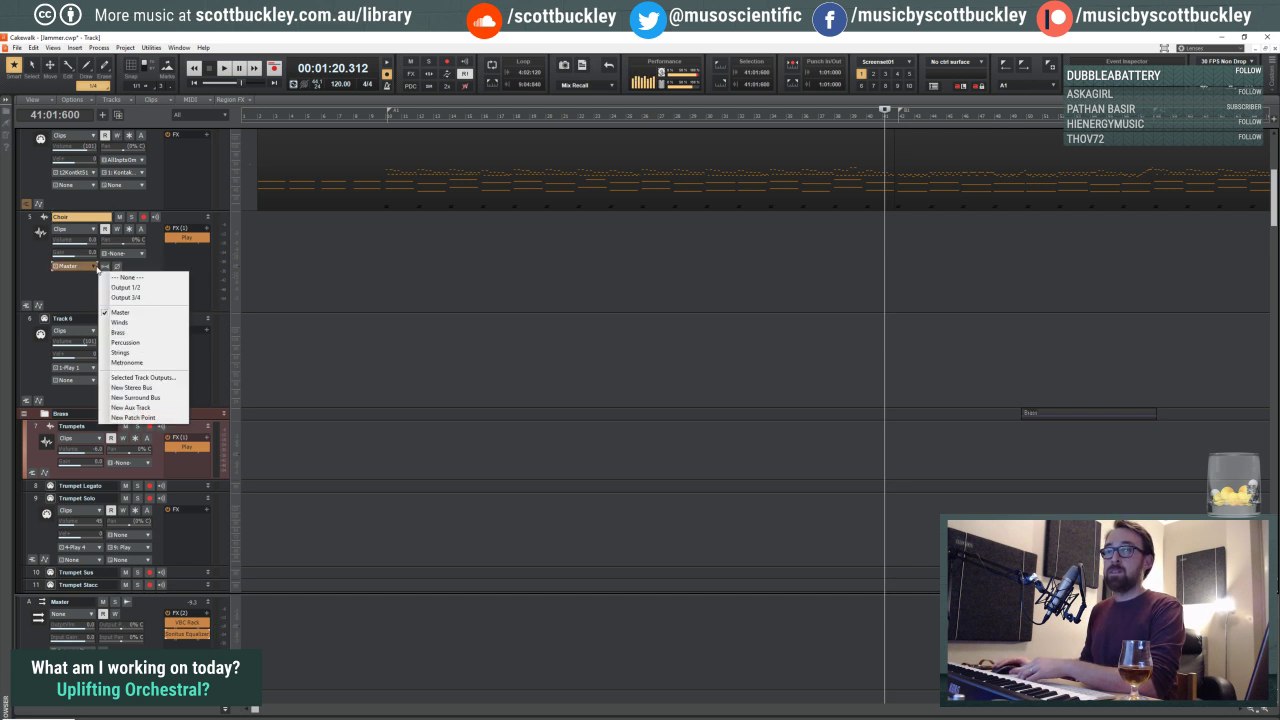
Step: Insert the QL Spaces reverb as an audio effect on the Choir track
{"action": "right_click", "coordinate": [184, 263]}
{"action": "right_click", "coordinate": [184, 263]}
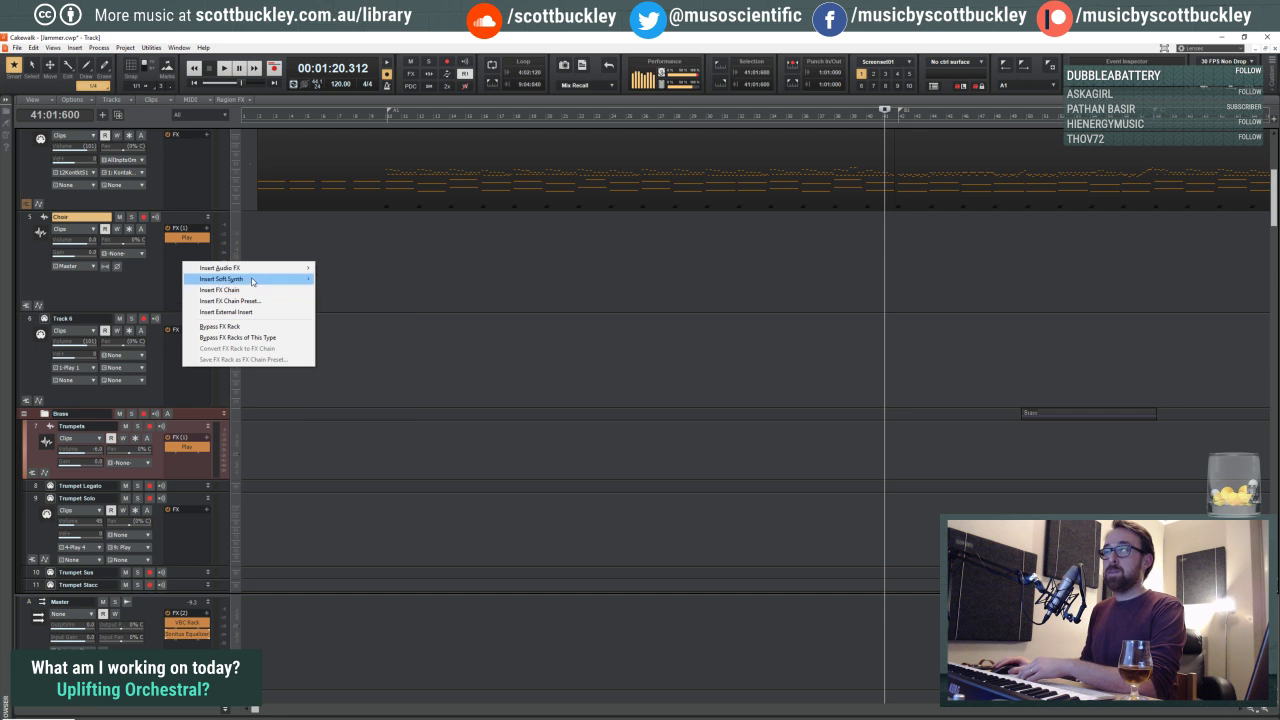
{"action": "mouse_move", "coordinate": [279, 282]}
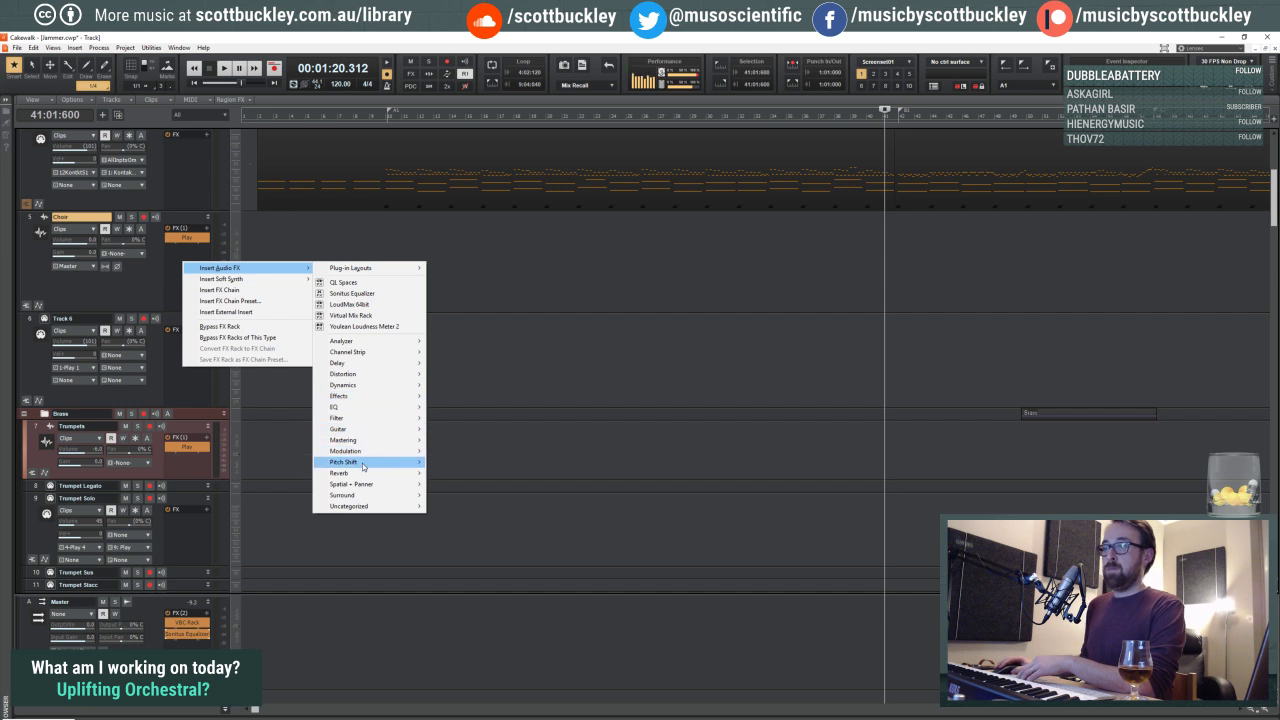
{"action": "mouse_move", "coordinate": [362, 474]}
{"action": "left_click", "coordinate": [456, 506]}
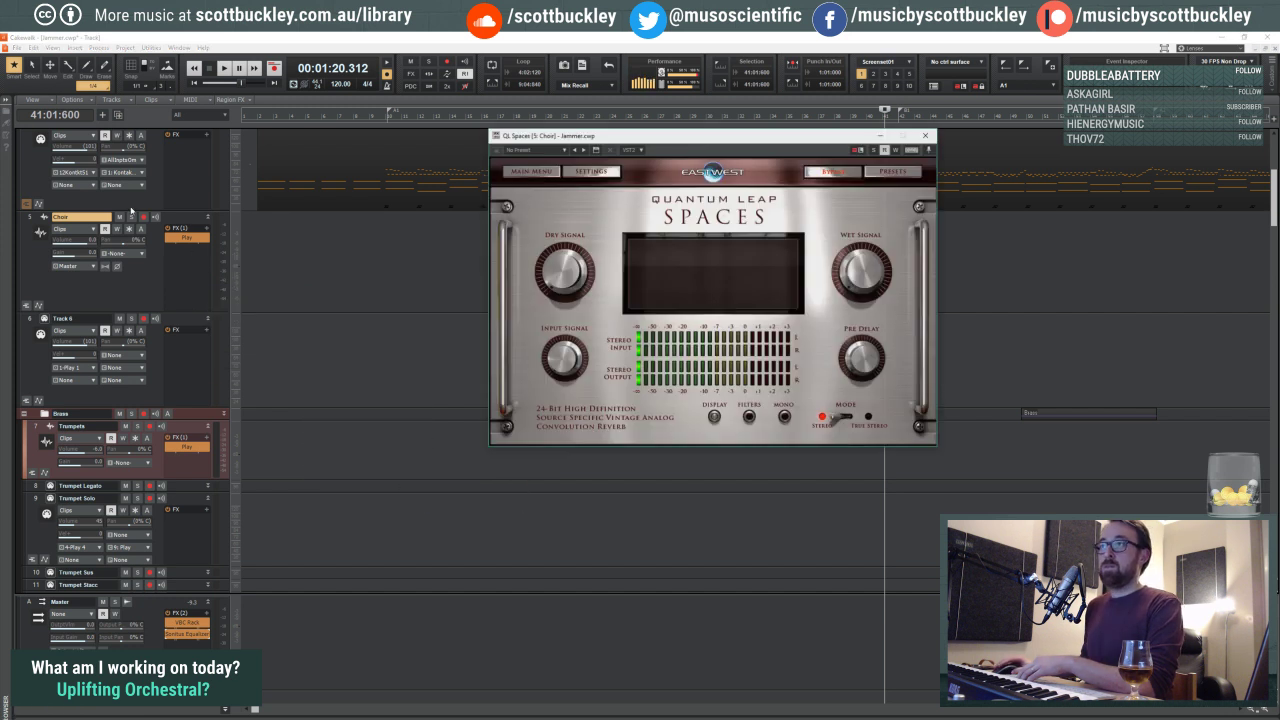
Step: Load the S. Cal. Hall Choir ST RR 3.7s reverb in QL Spaces and set the wet signal to about -18 dBFS
{"action": "left_click", "coordinate": [540, 175]}
{"action": "mouse_move", "coordinate": [537, 221]}
{"action": "left_click", "coordinate": [616, 236]}
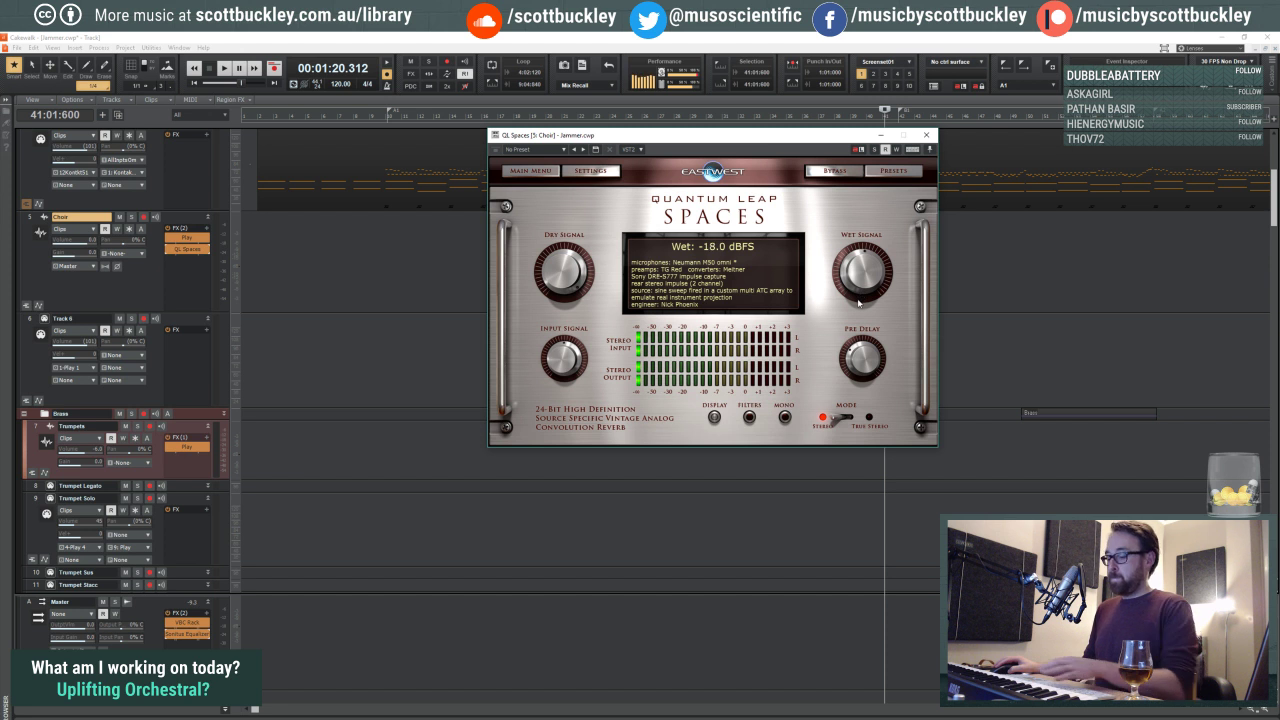
{"action": "scroll", "coordinate": [858, 303], "scroll_direction": "down", "scroll_amount": 1}
Step: Route track 6's MIDI output to the choir's Play 12 instrument on channel 1
{"action": "left_click", "coordinate": [175, 324]}
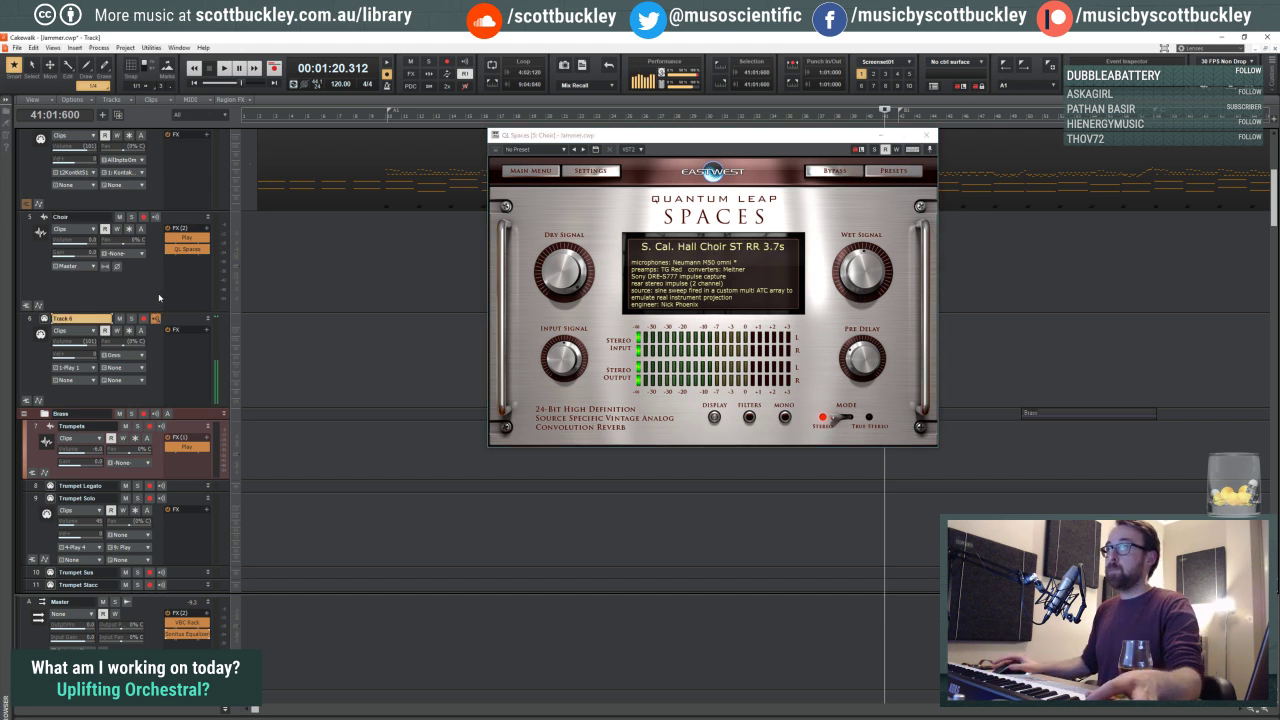
{"action": "left_click", "coordinate": [87, 368]}
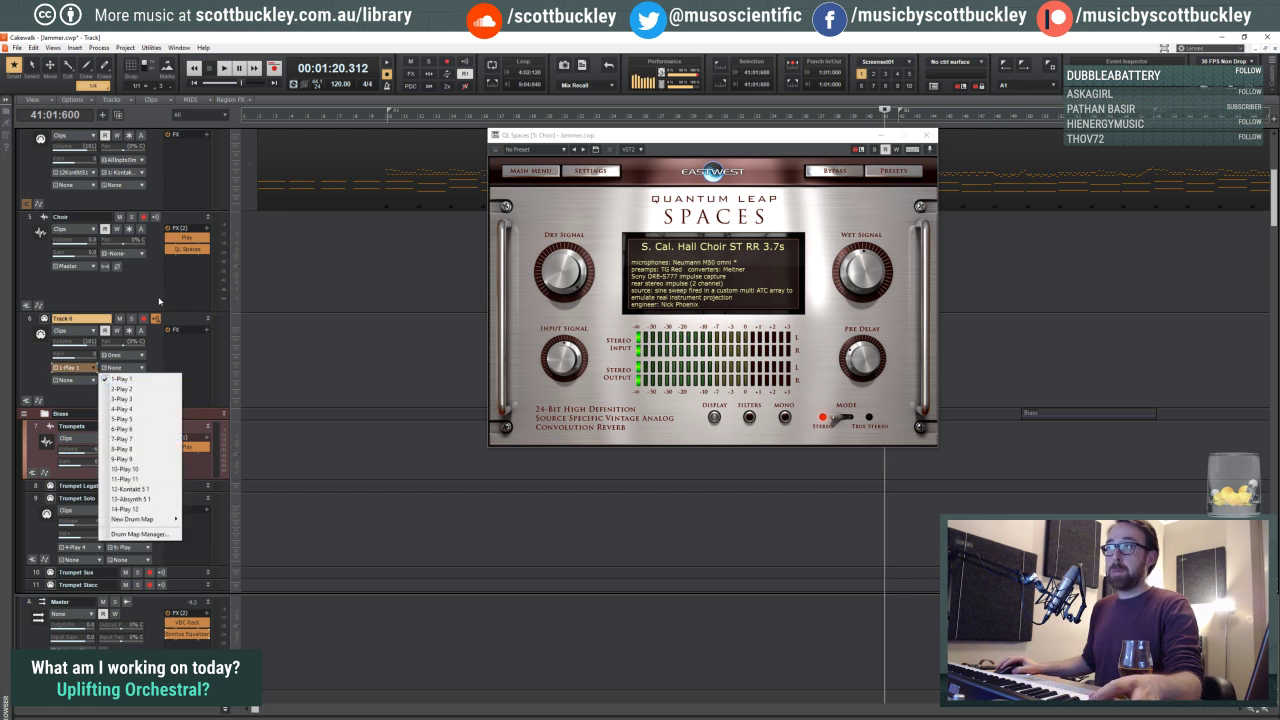
{"action": "left_click", "coordinate": [108, 390]}
{"action": "double_click", "coordinate": [200, 247]}
{"action": "double_click", "coordinate": [190, 239]}
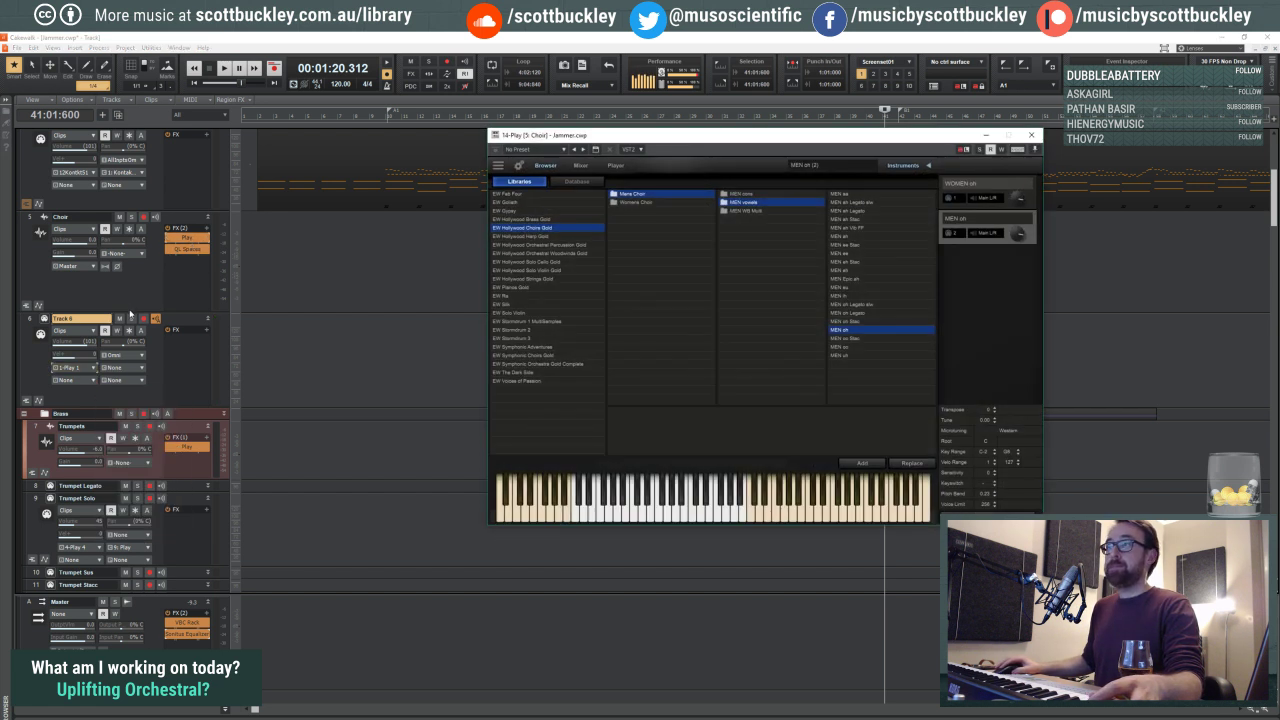
{"action": "left_click", "coordinate": [96, 370]}
{"action": "left_click", "coordinate": [122, 510]}
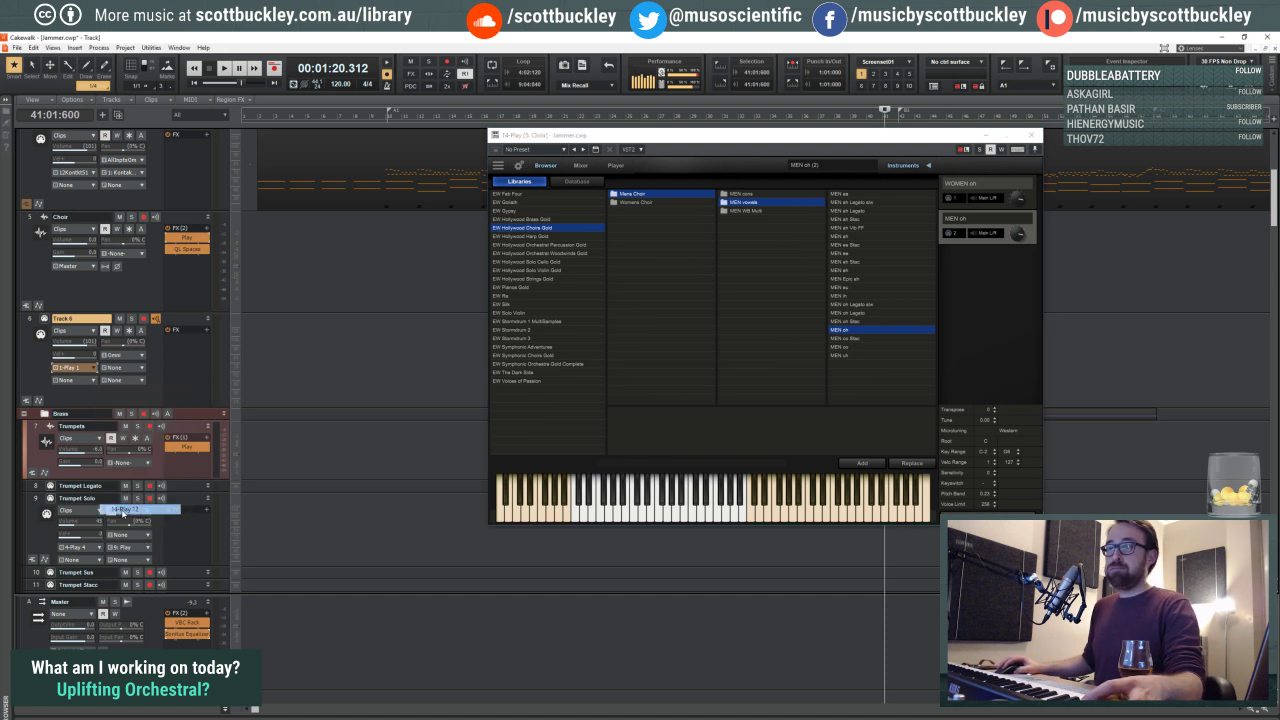
{"action": "left_click", "coordinate": [125, 367]}
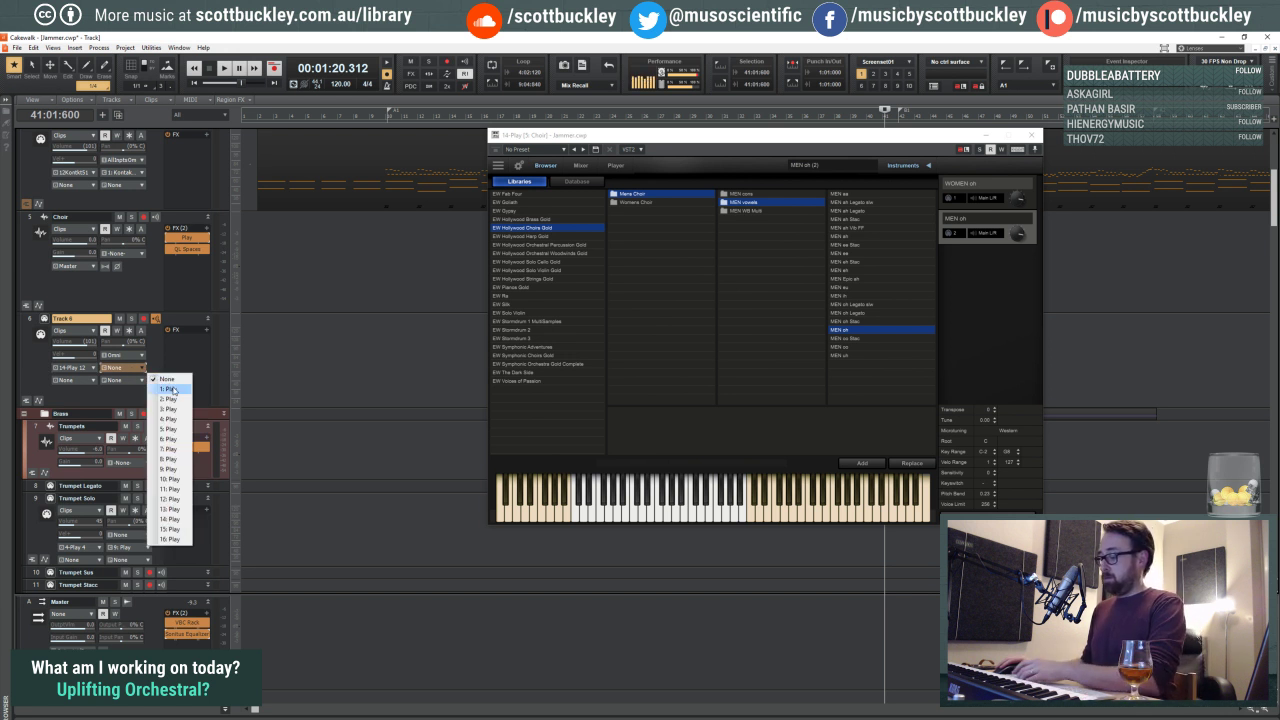
{"action": "left_click", "coordinate": [171, 390]}
Step: Play the mix from measure 6, stop playback, and check the QL Spaces reverb settings on the Choir track
{"action": "left_click", "coordinate": [343, 287]}
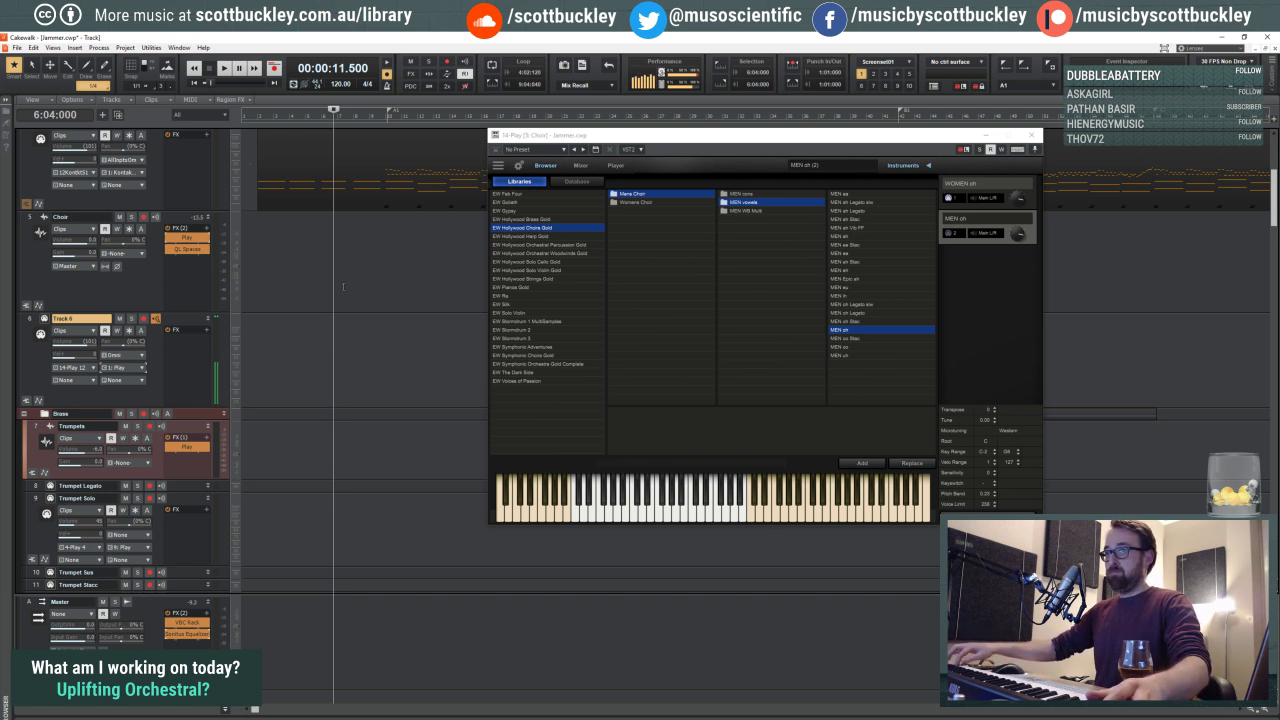
{"action": "key", "text": "space"}
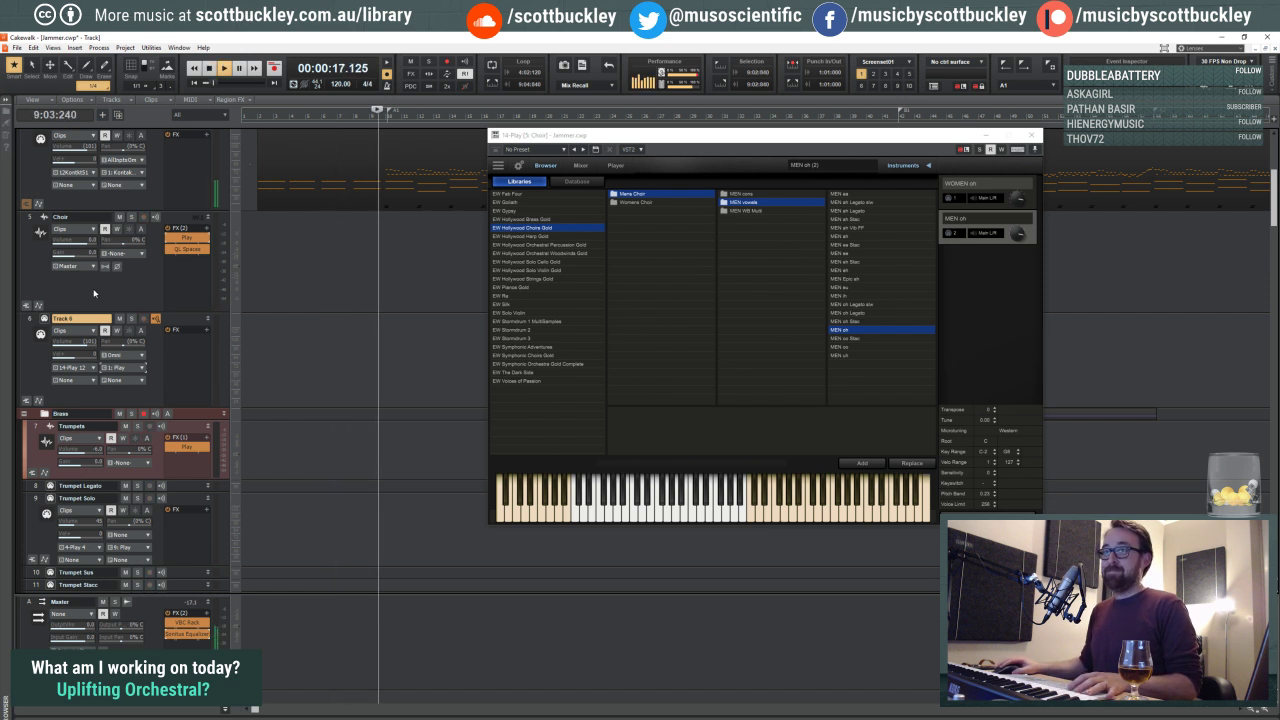
{"action": "double_click", "coordinate": [187, 248]}
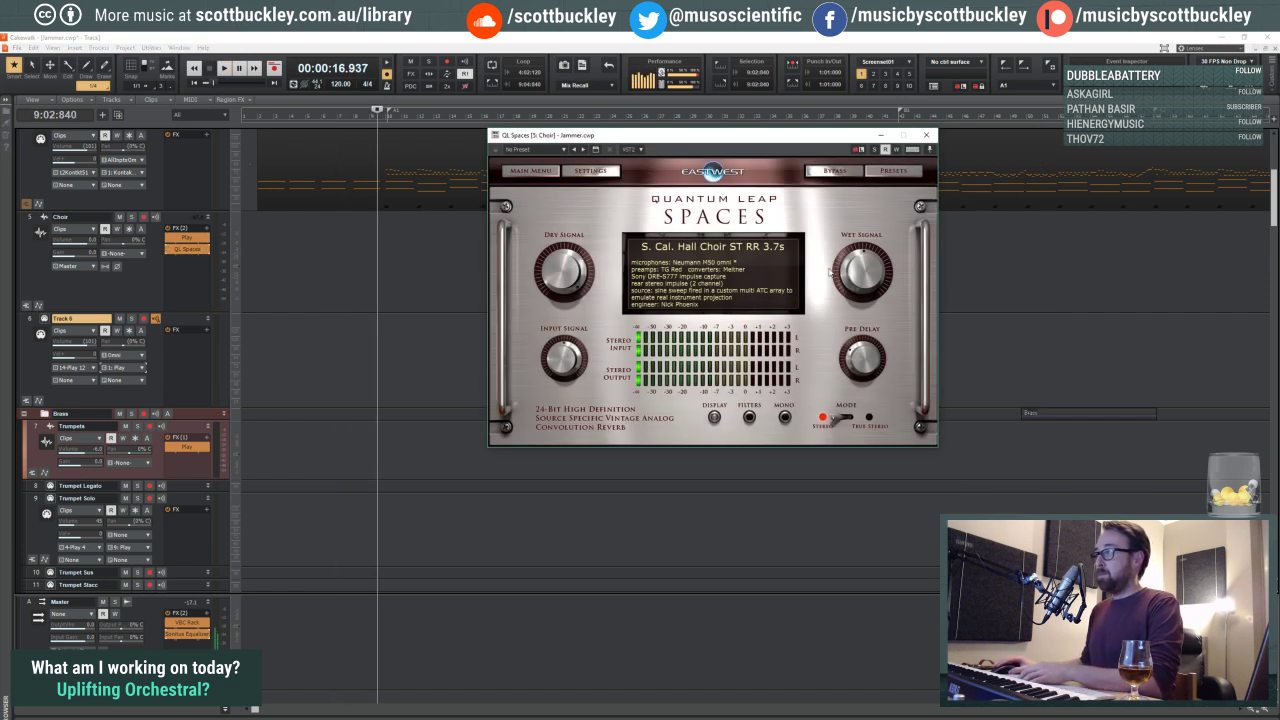
{"action": "mouse_move", "coordinate": [863, 260]}
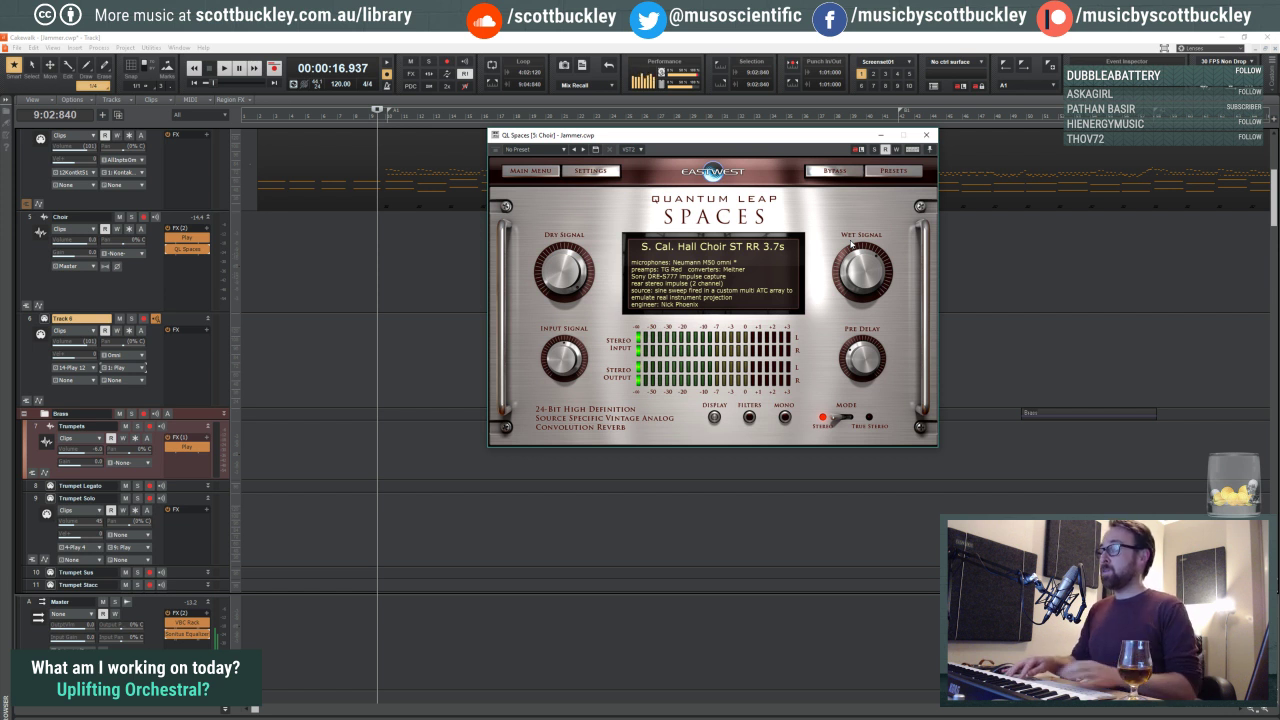
{"action": "left_click", "coordinate": [880, 134]}
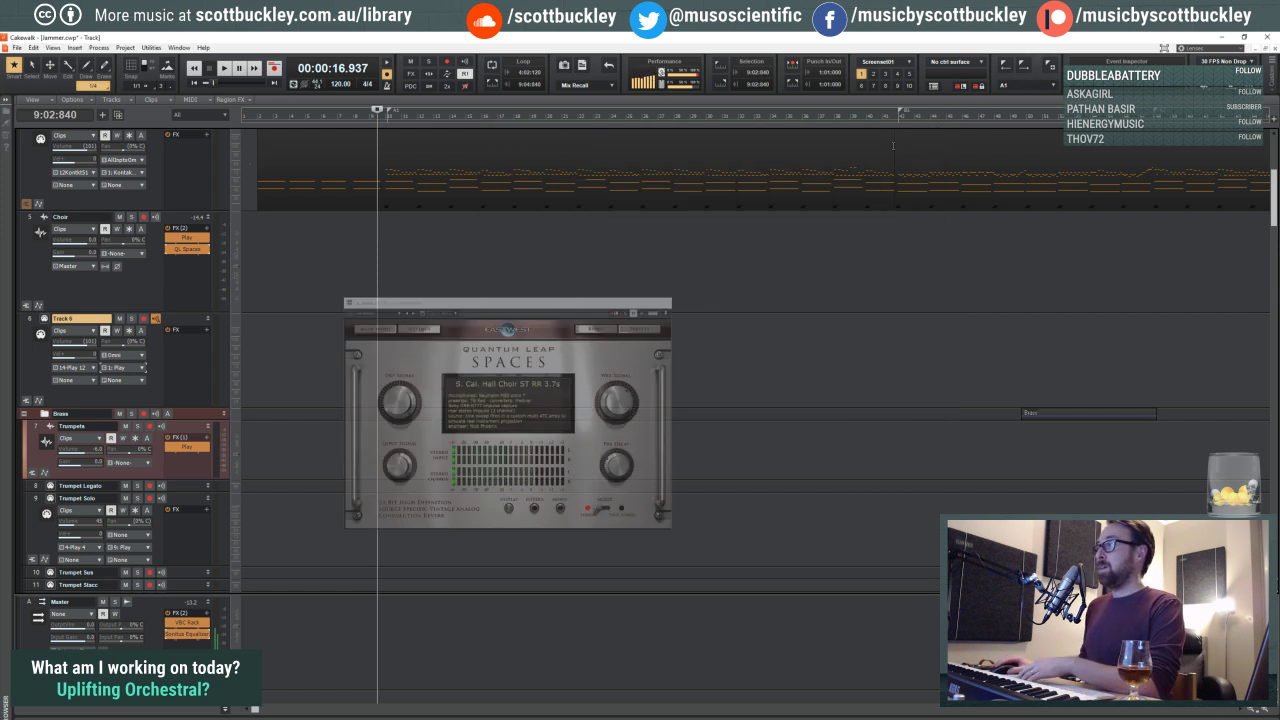
Step: Place the playhead in measure 29 and start playback from there
{"action": "left_click", "coordinate": [1252, 711]}
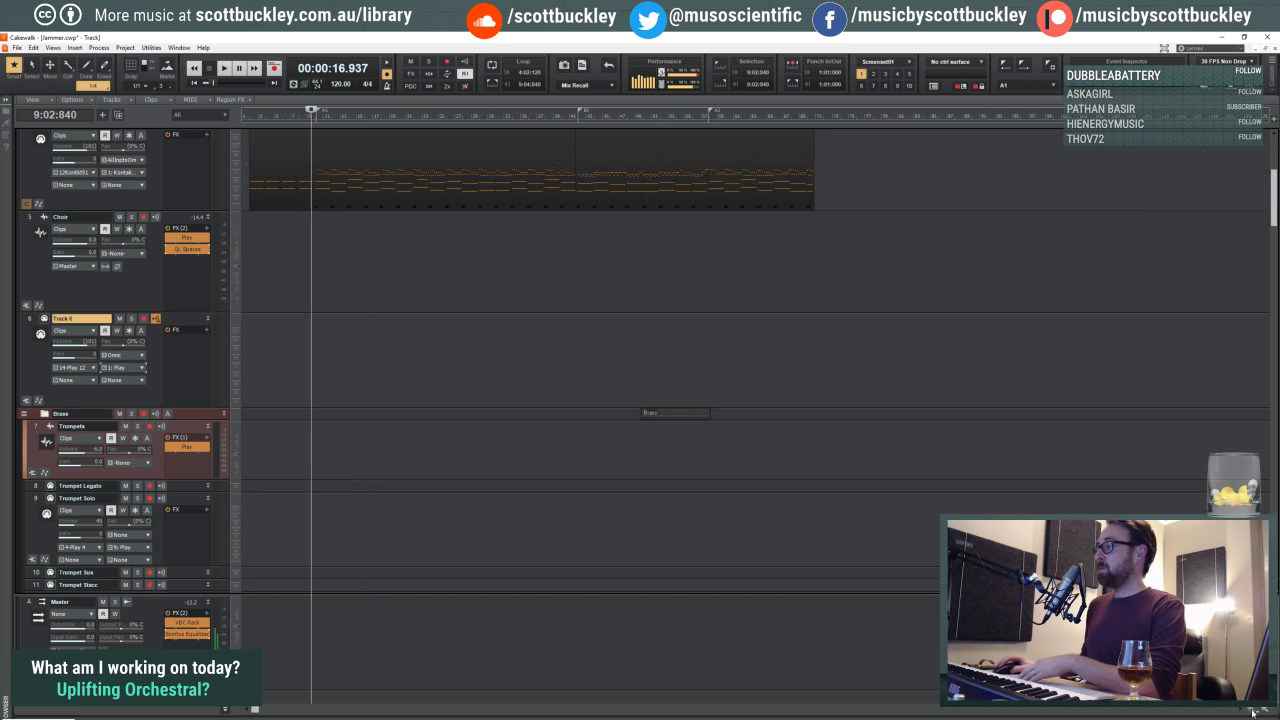
{"action": "left_click", "coordinate": [462, 253]}
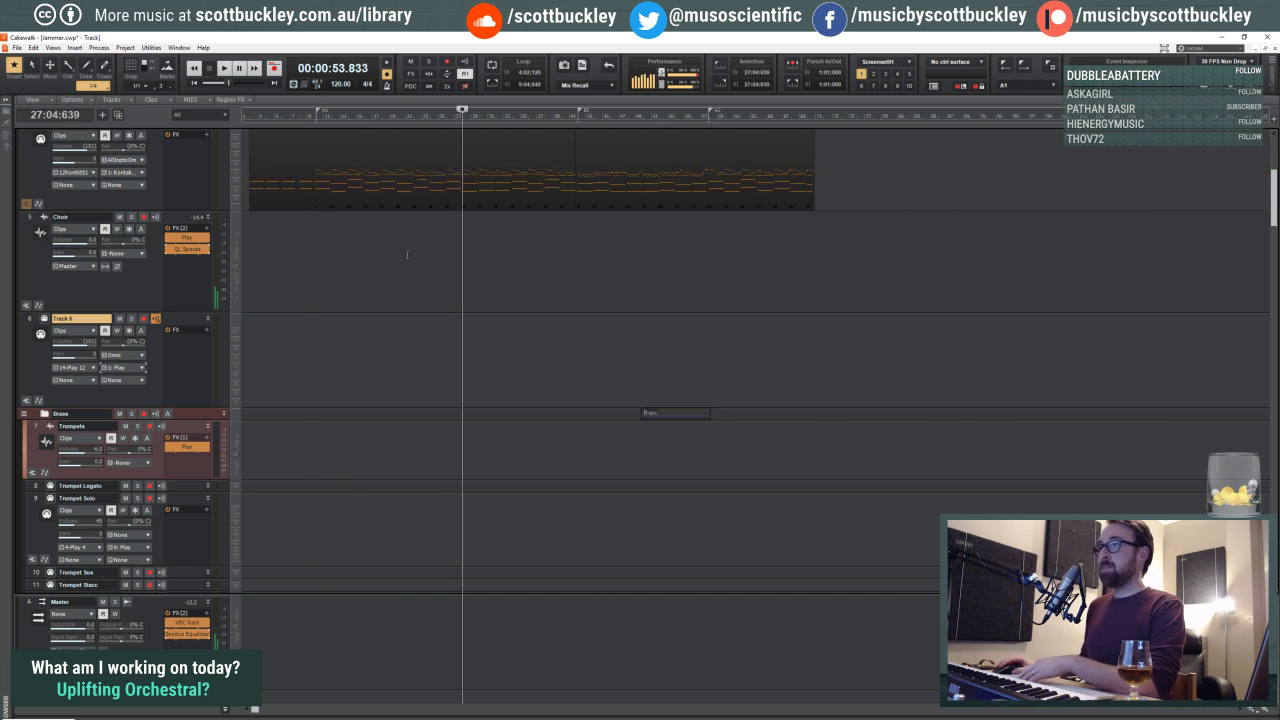
{"action": "left_click", "coordinate": [406, 253]}
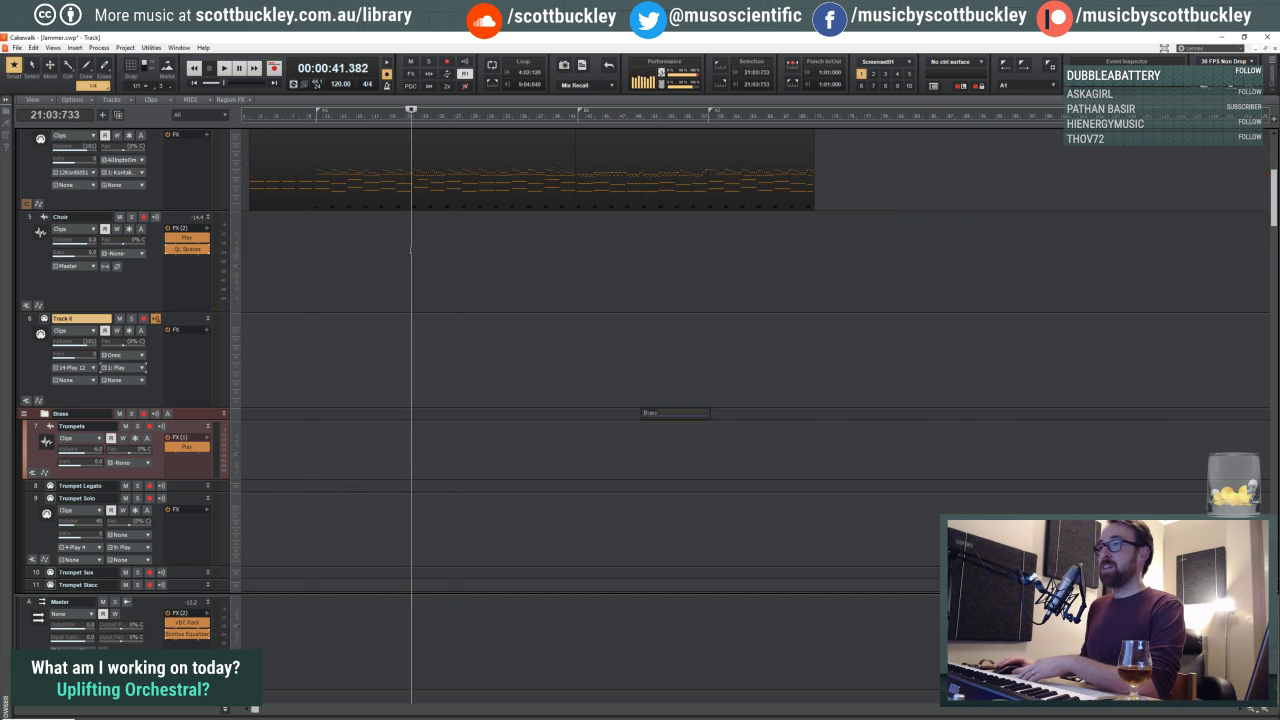
{"action": "left_click", "coordinate": [452, 270]}
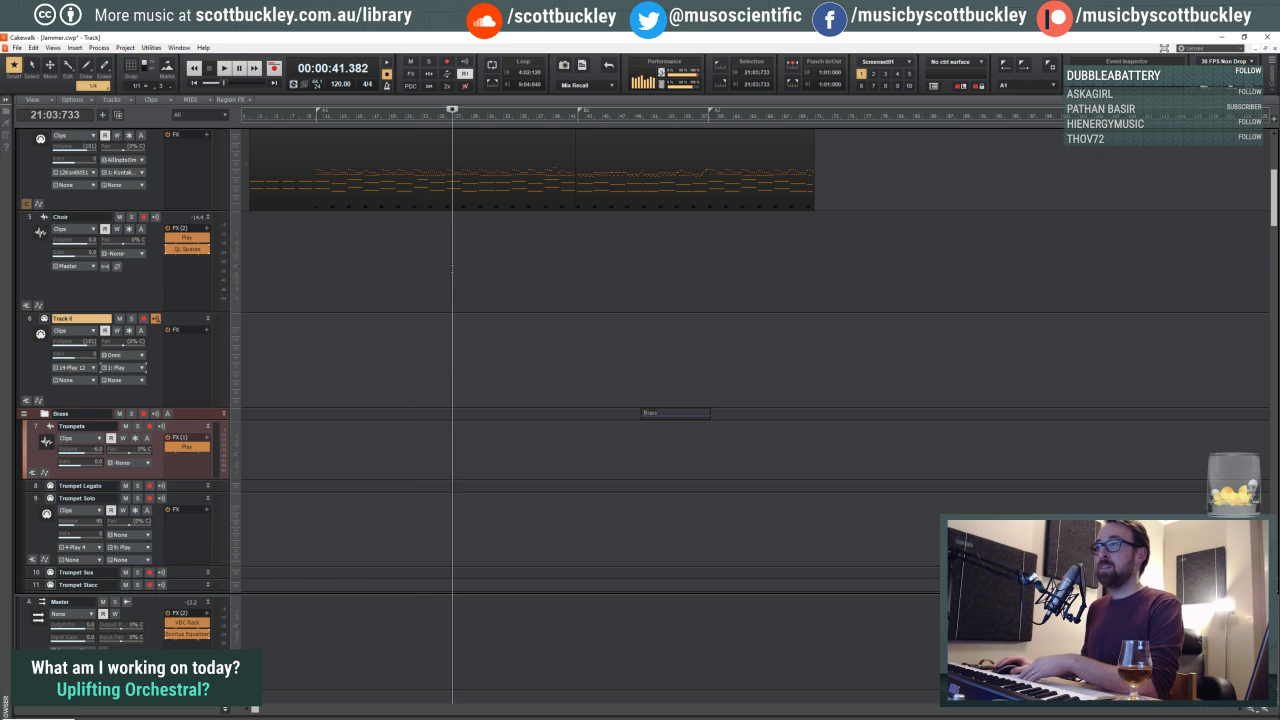
{"action": "left_click", "coordinate": [508, 265]}
{"action": "left_click", "coordinate": [475, 266]}
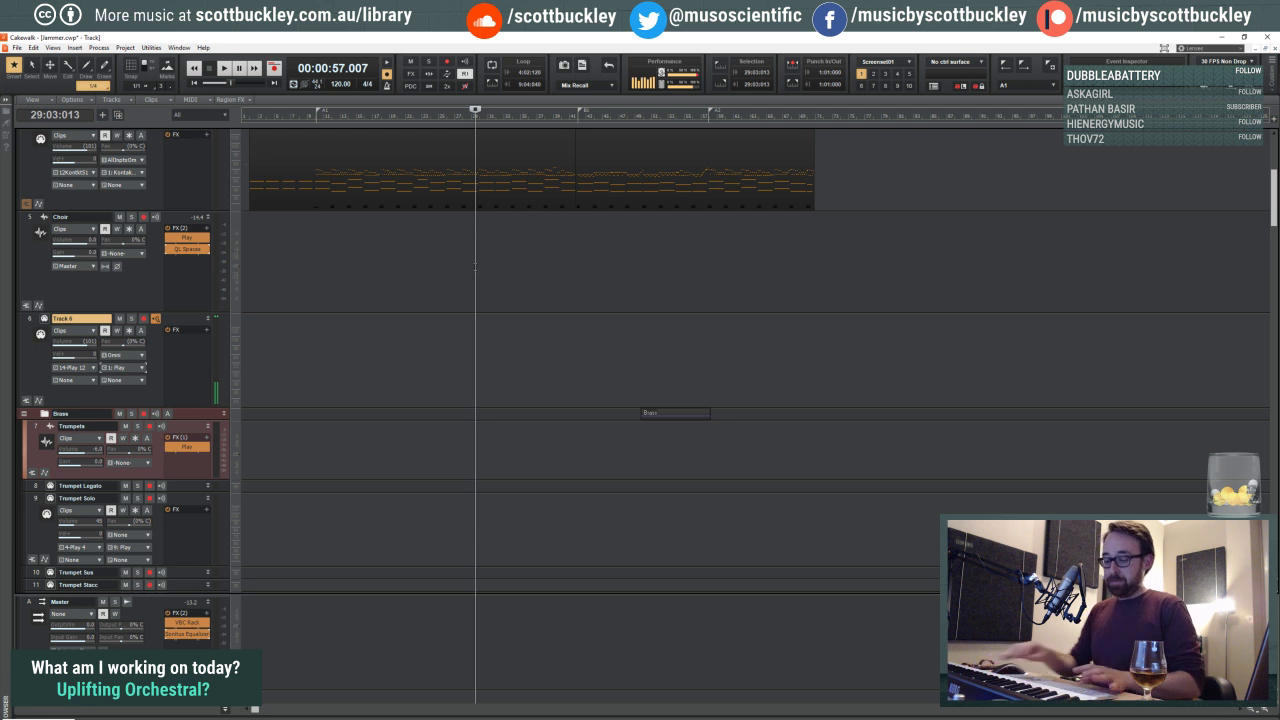
{"action": "key", "text": "space"}
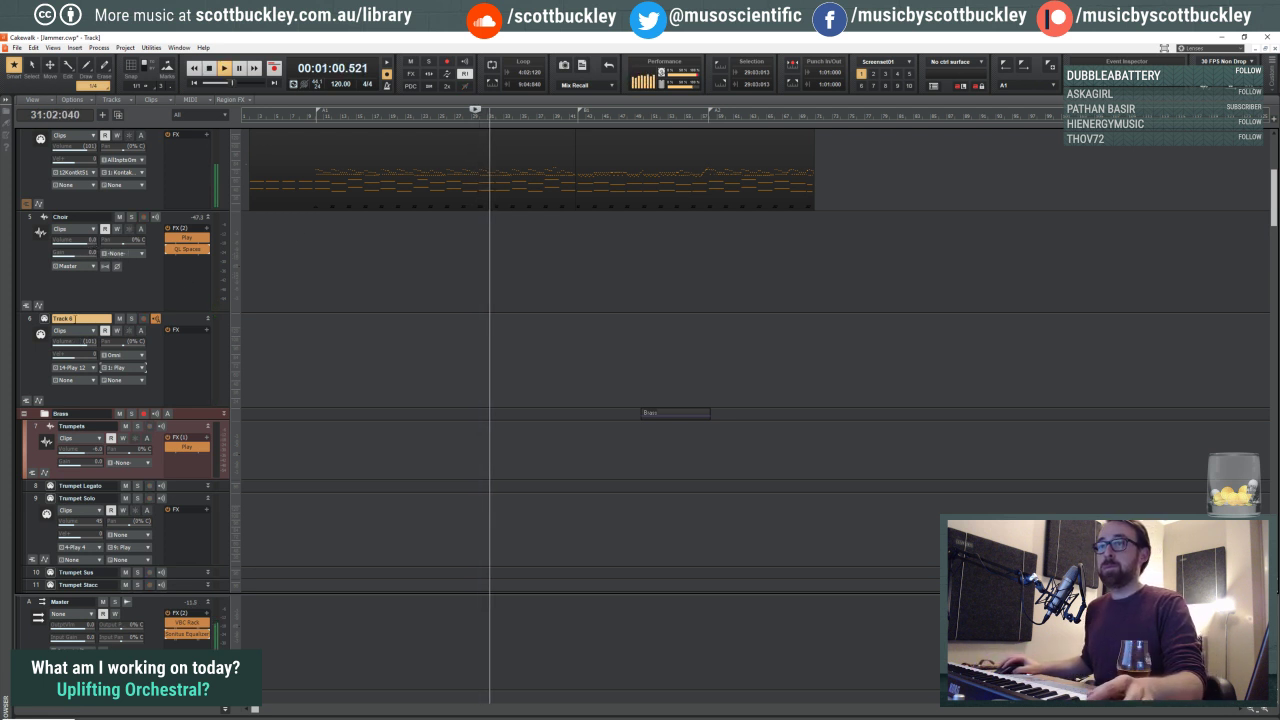
Step: Rename track 6 as Womens and insert a new MIDI track below it, enlarged to show its controls
{"action": "double_click", "coordinate": [74, 318]}
{"action": "type", "text": "Womens"}
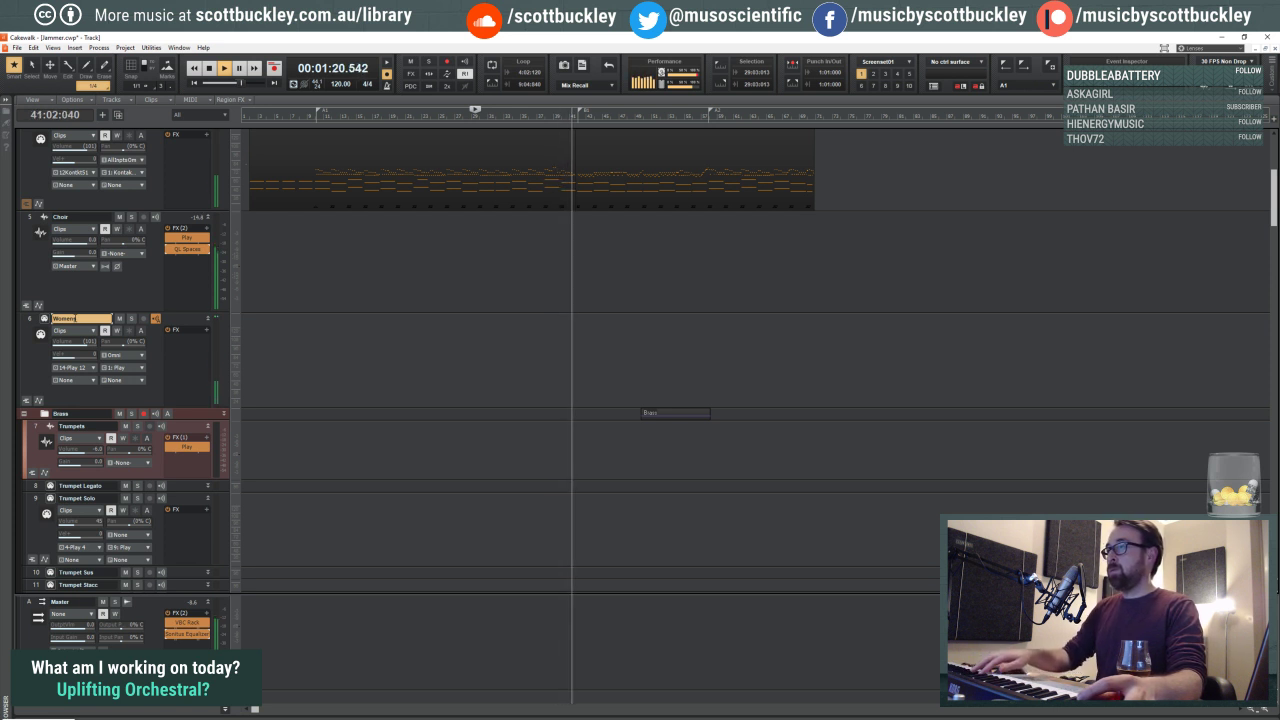
{"action": "right_click", "coordinate": [38, 415]}
{"action": "left_click", "coordinate": [74, 431]}
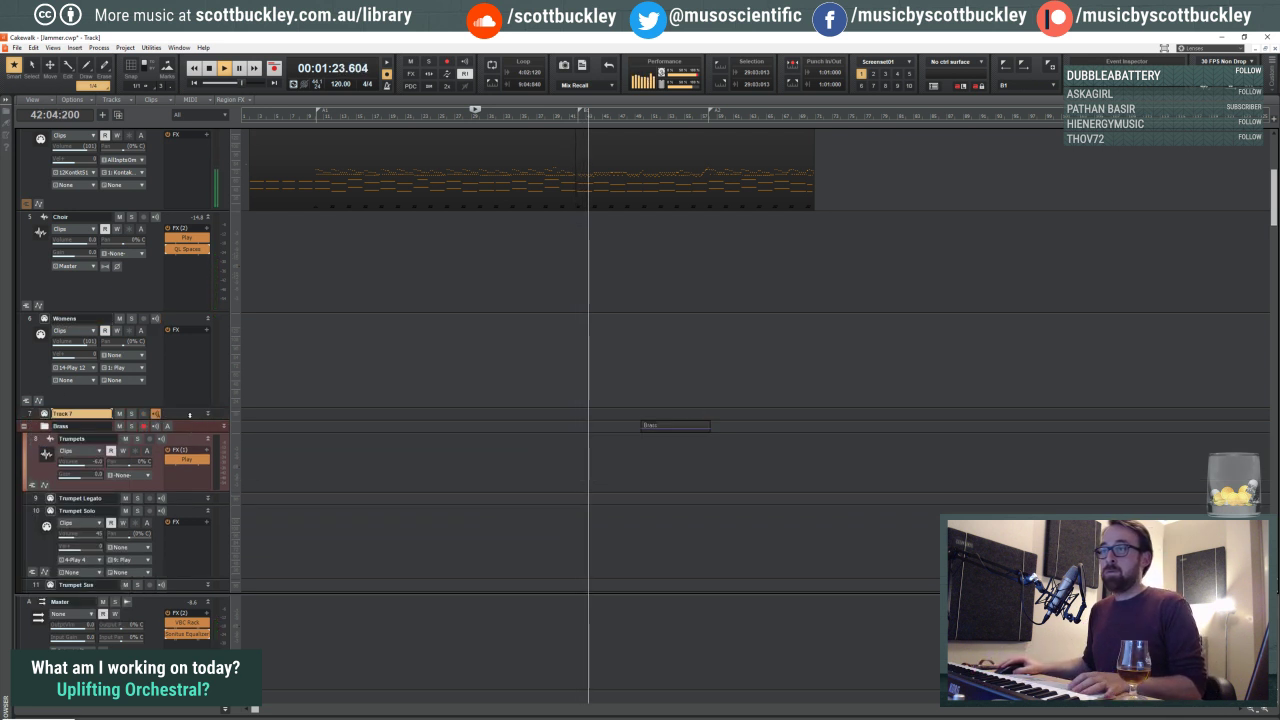
{"action": "left_click_drag", "start_coordinate": [179, 440], "coordinate": [176, 511]}
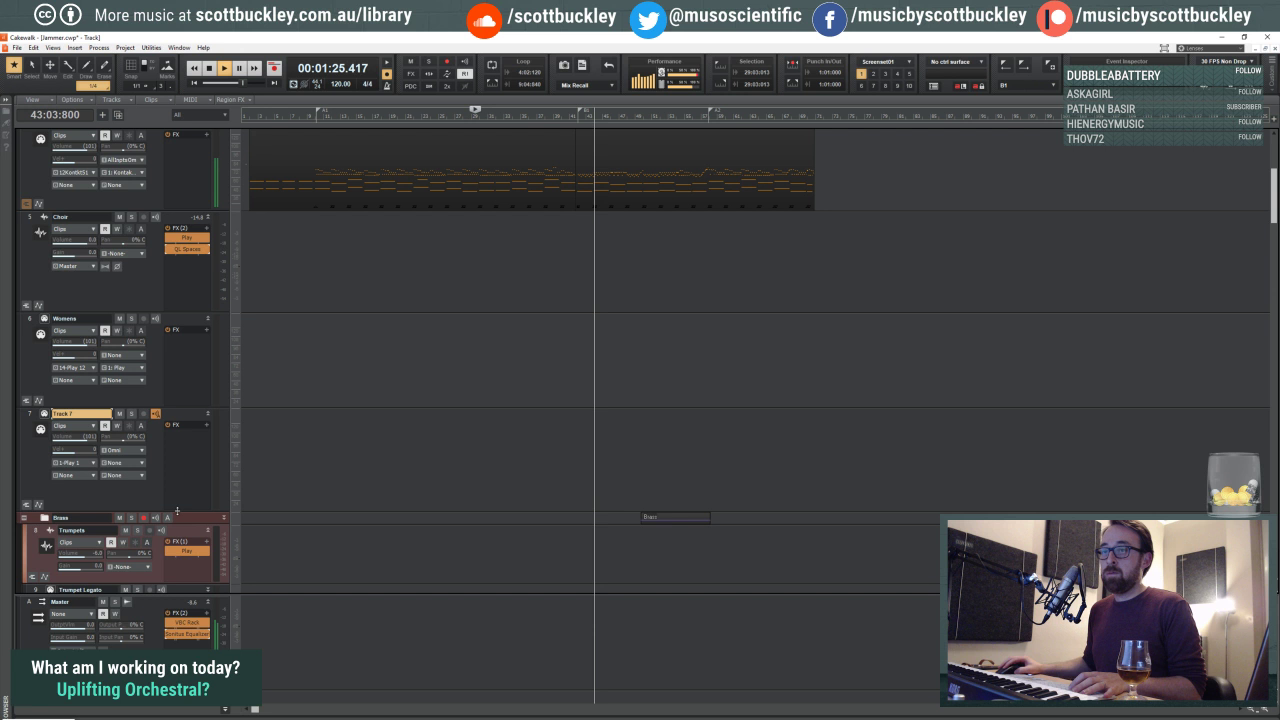
Step: Route track 7's MIDI output to Play 12 on channel 2 and stop playback
{"action": "left_click", "coordinate": [92, 463]}
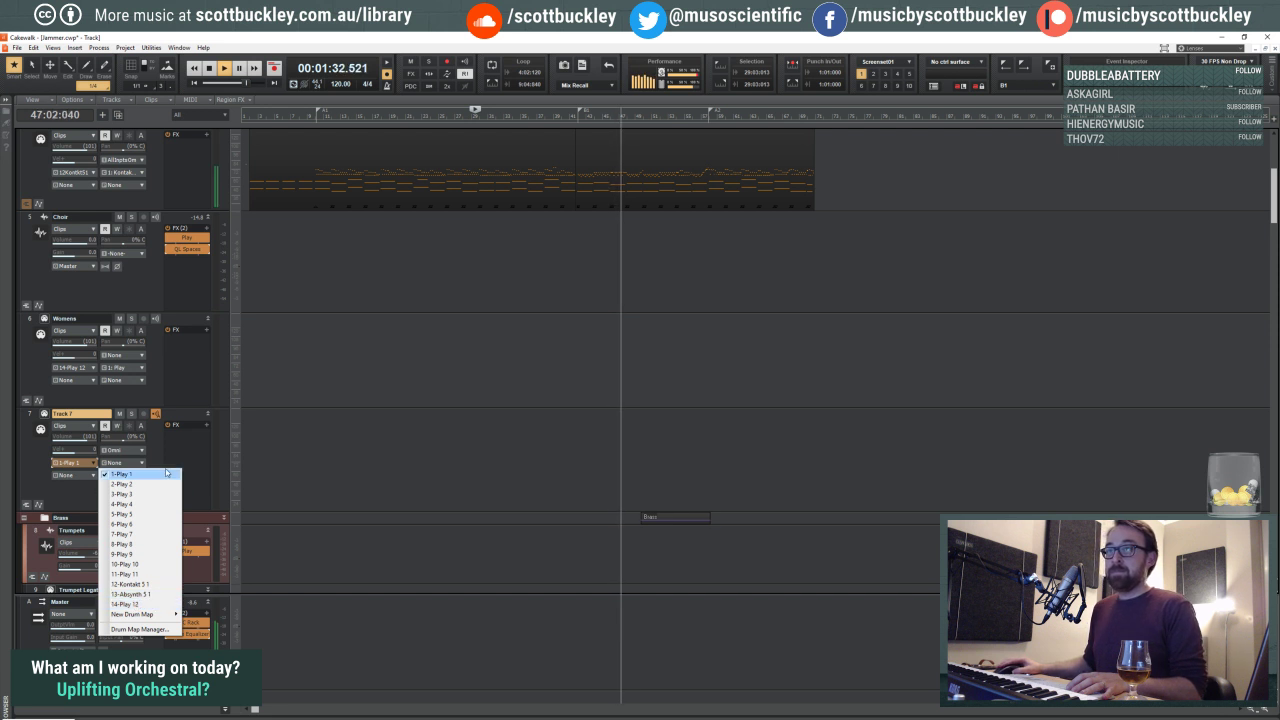
{"action": "left_click", "coordinate": [125, 604]}
{"action": "left_click", "coordinate": [144, 463]}
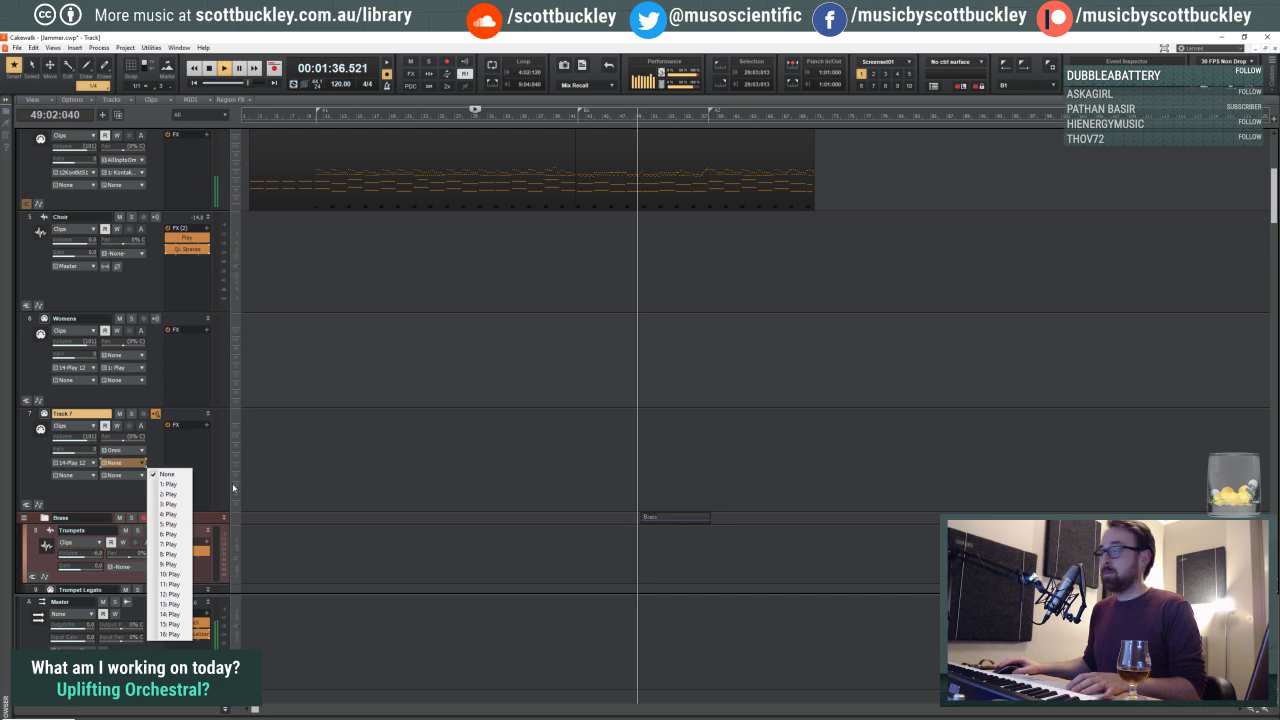
{"action": "left_click", "coordinate": [174, 496]}
{"action": "key", "text": "space"}
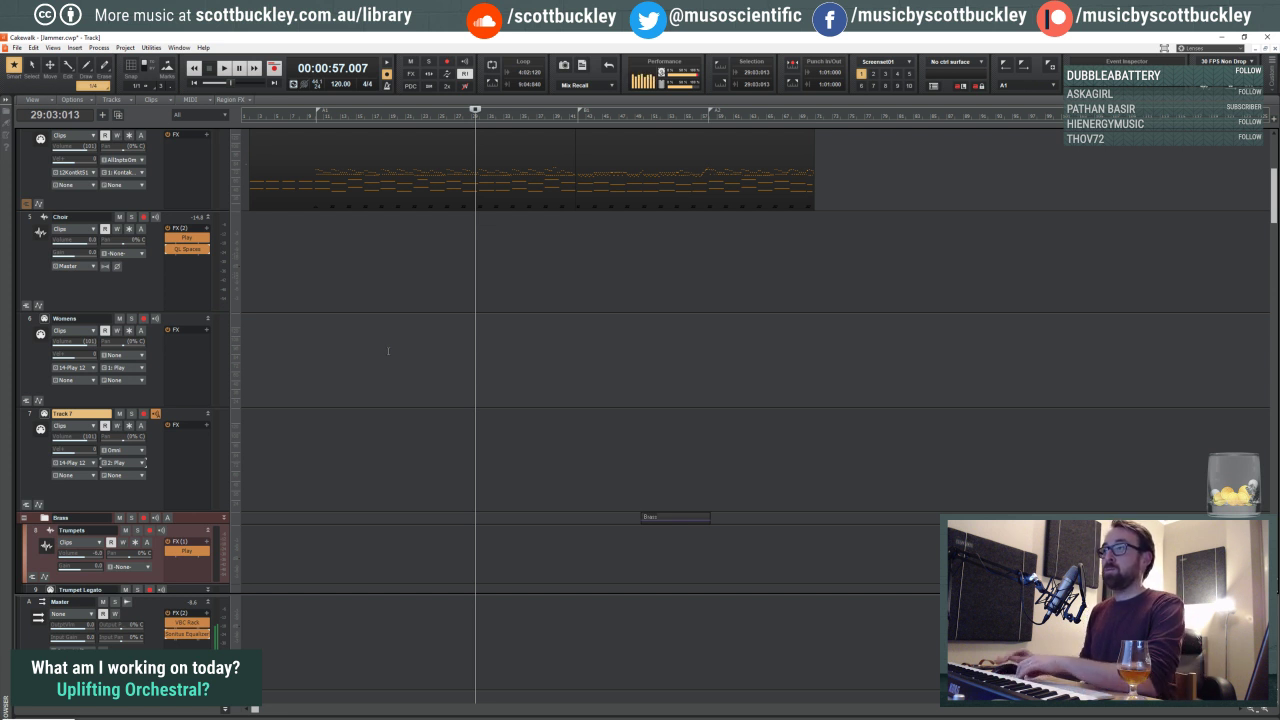
Step: Rename track 7 as Mens and briefly play the mix from measure 29
{"action": "scroll", "coordinate": [464, 278], "scroll_direction": "down", "scroll_amount": 1}
{"action": "scroll", "coordinate": [462, 280], "scroll_direction": "up", "scroll_amount": 1}
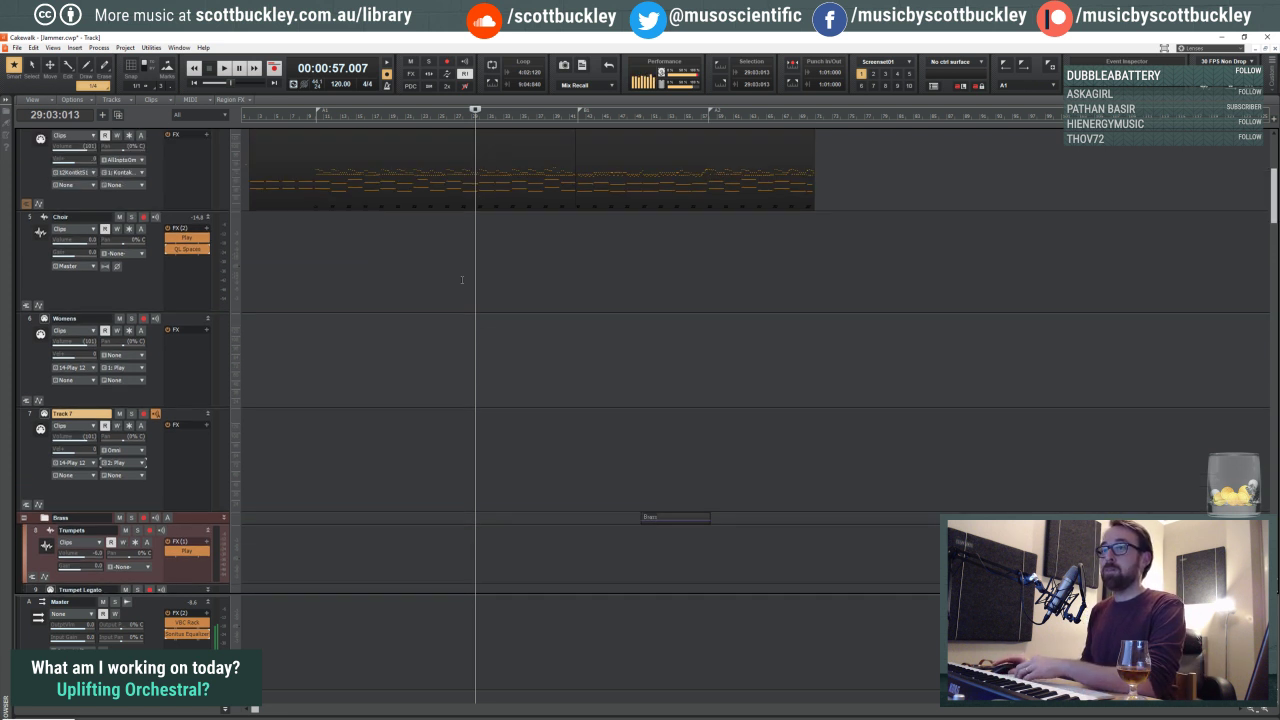
{"action": "double_click", "coordinate": [75, 413]}
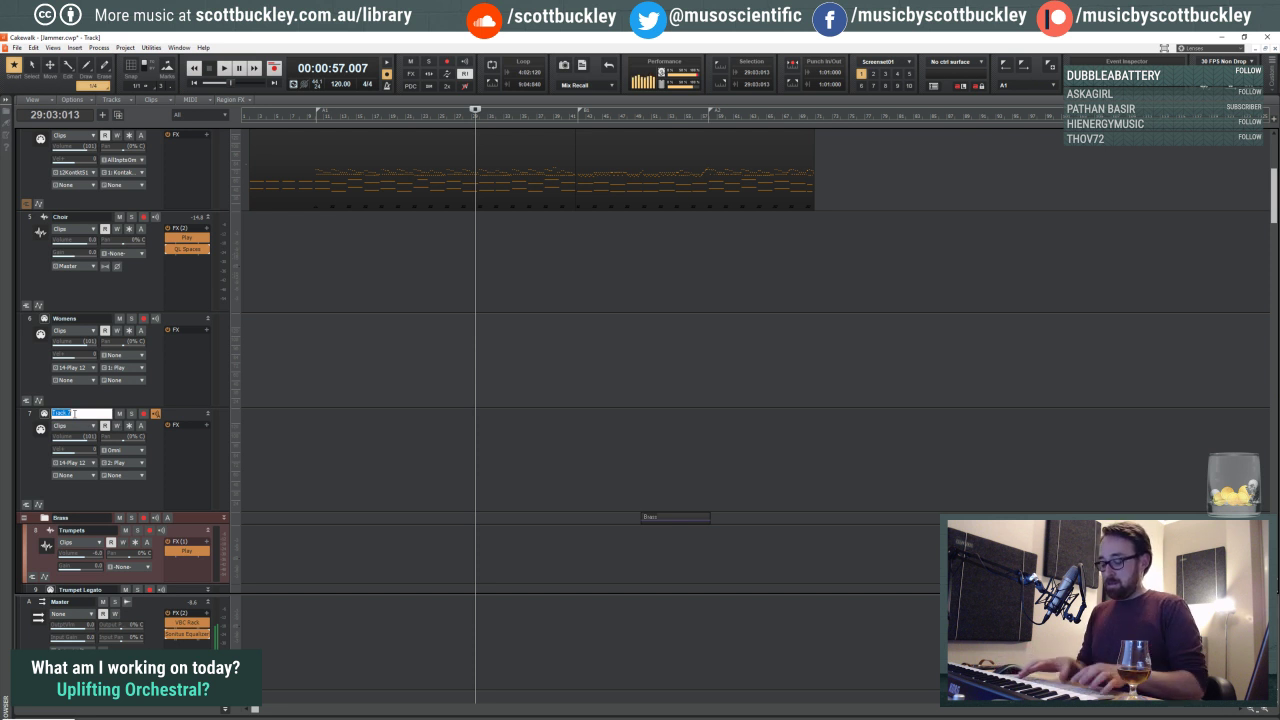
{"action": "type", "text": "M"}
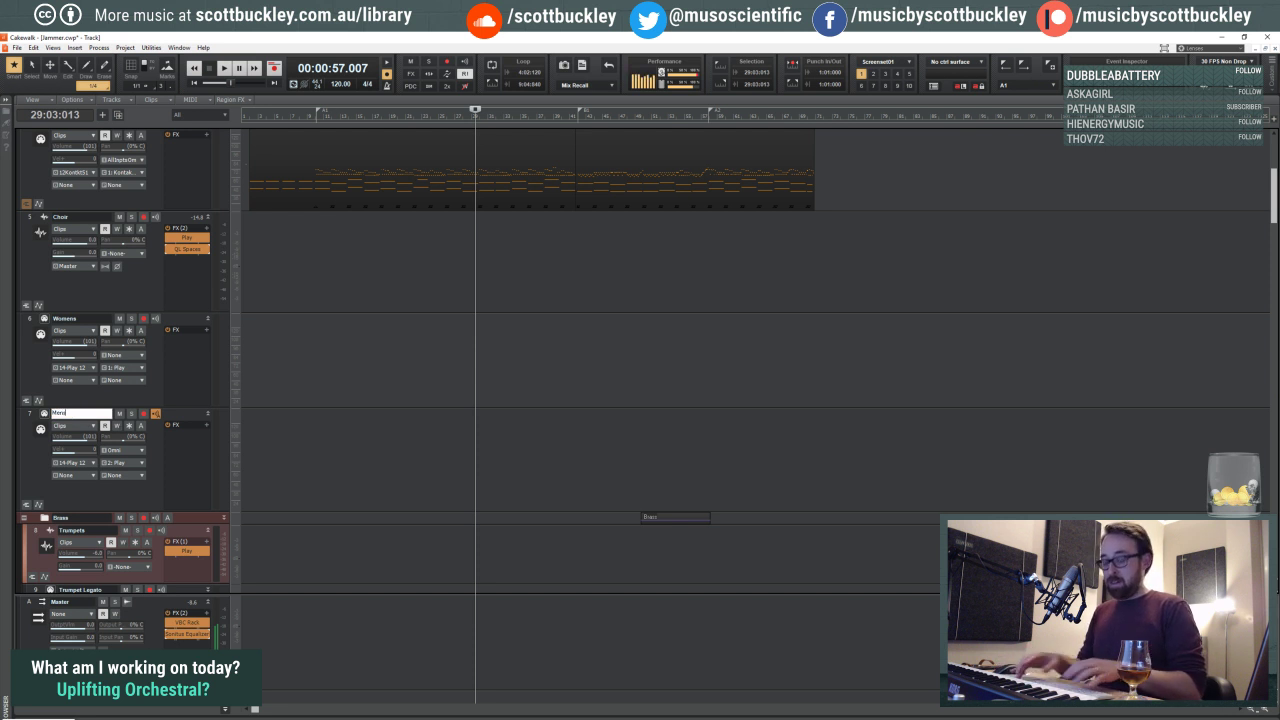
{"action": "type", "text": "ens"}
{"action": "key", "text": "Return"}
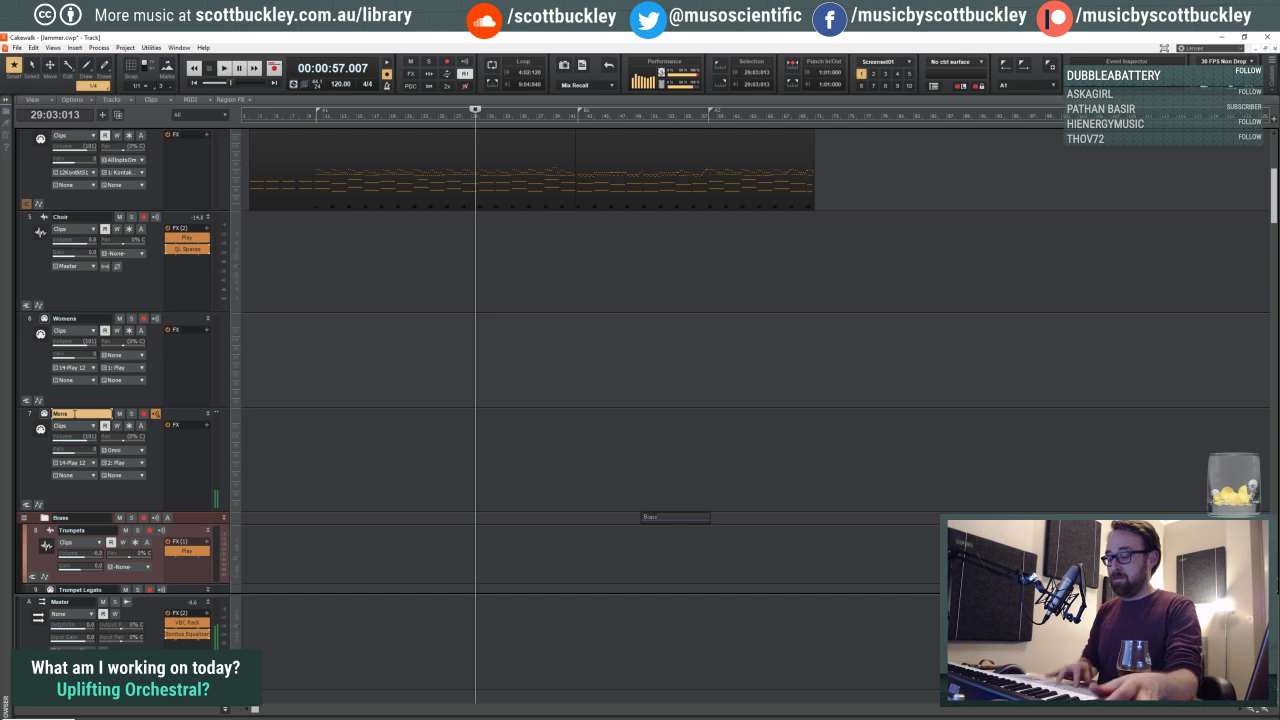
{"action": "key", "text": "space"}
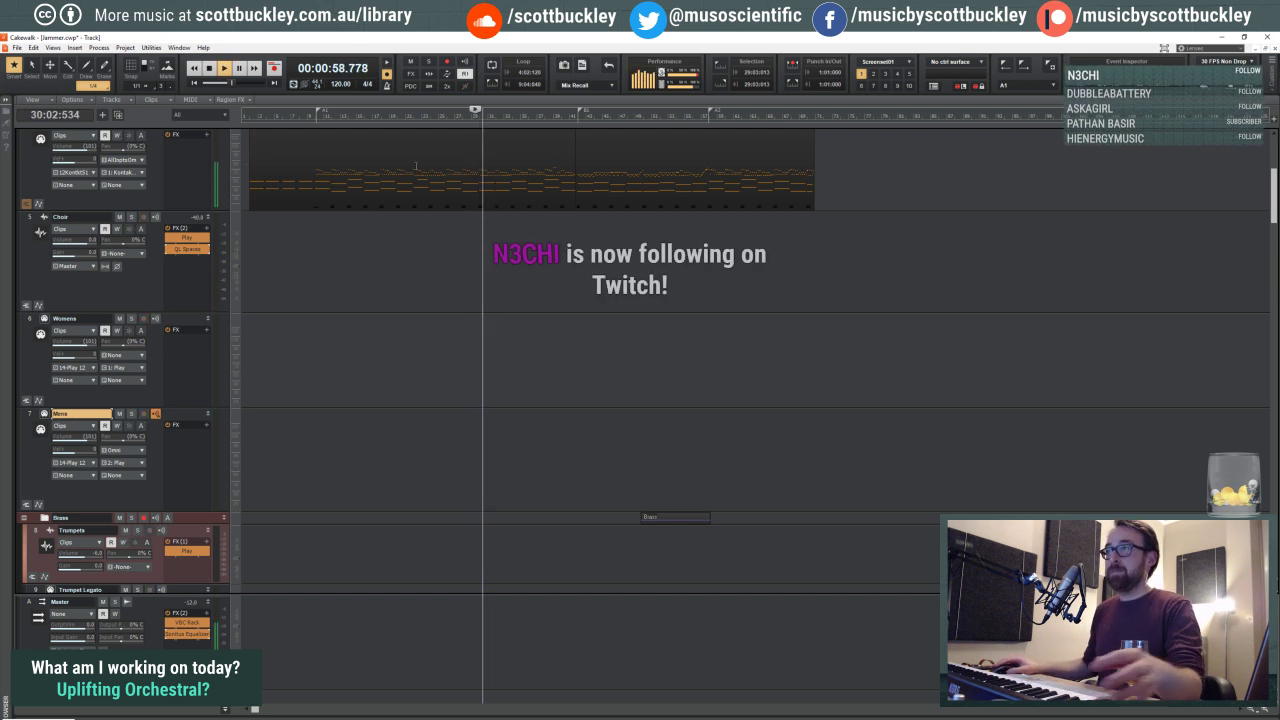
{"action": "key", "text": "space"}
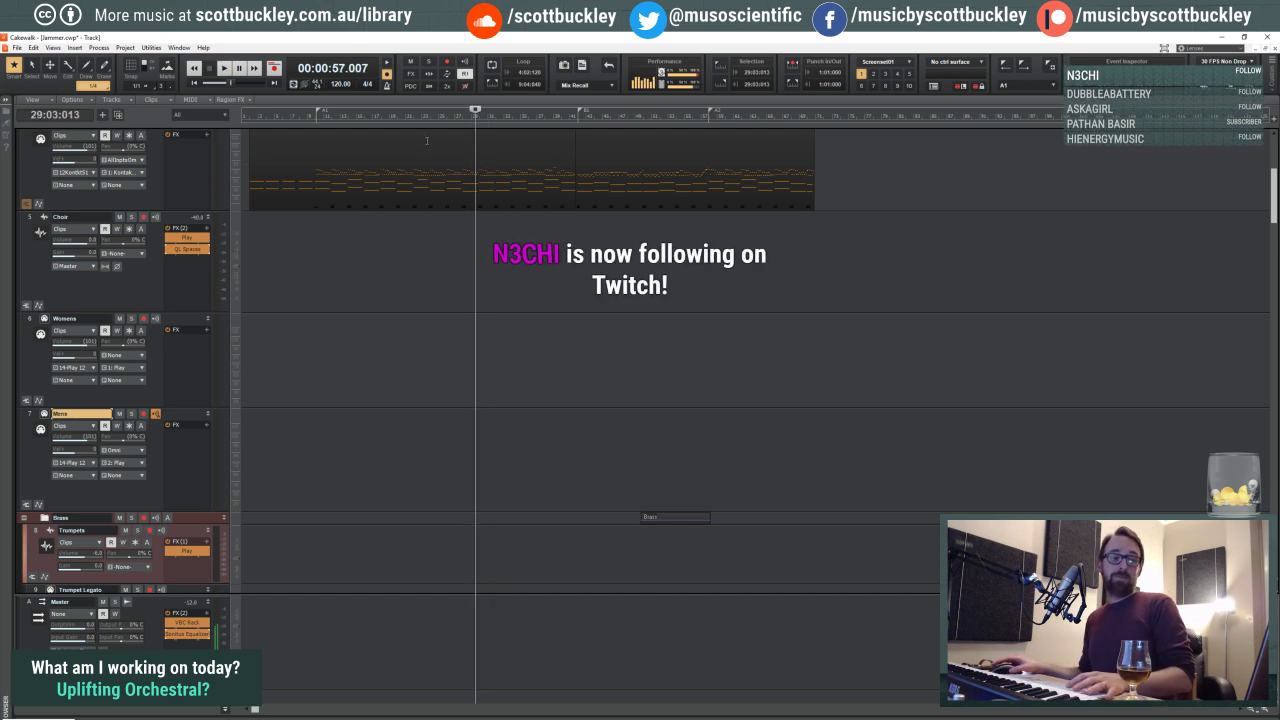